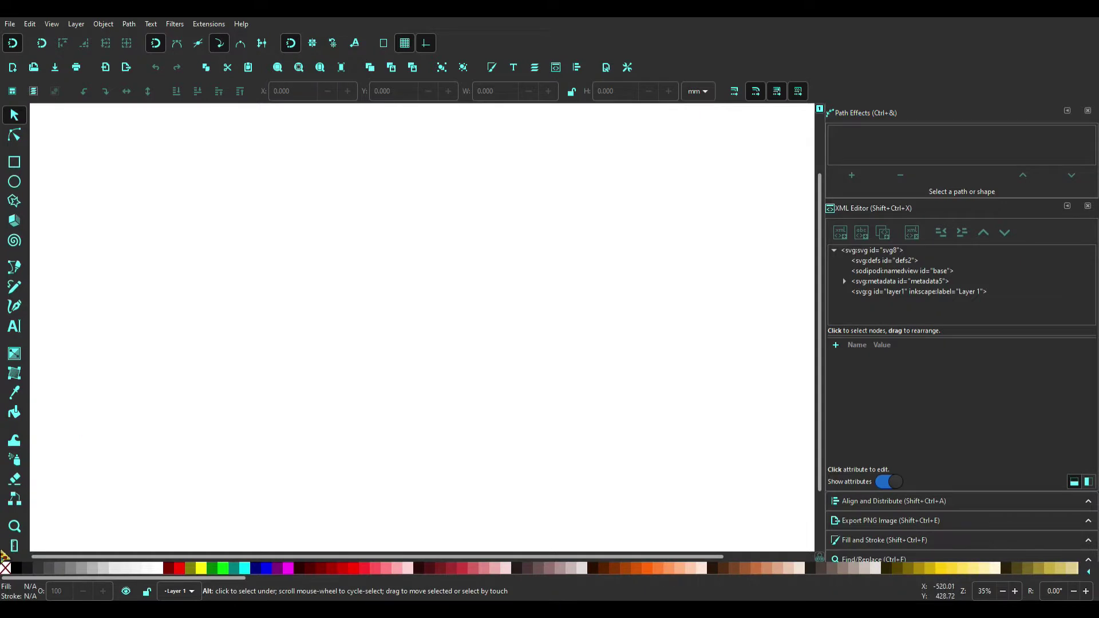
# - Drag out a large black rectangle across the canvas as the shop wall
pyautogui.moveTo(160, 183); pyautogui.dragTo(773, 364)
# - Widen the wall rectangle and give it a pale peach fill
pyautogui.moveTo(81, 363); pyautogui.dragTo(54, 373)
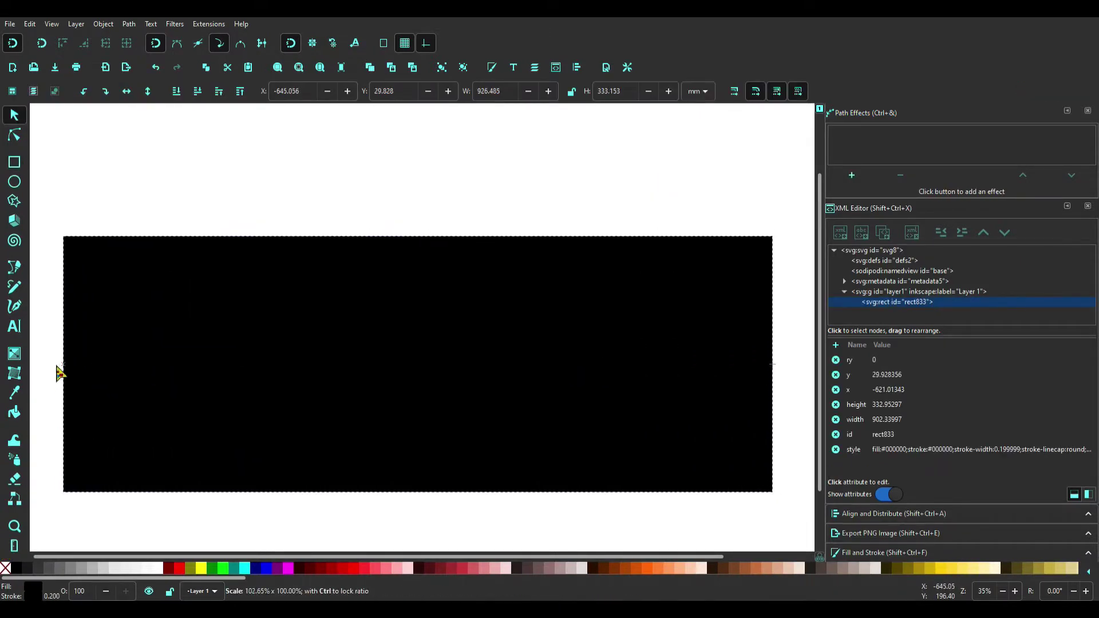
pyautogui.hotkey('ctrl', 'shift', 'f')
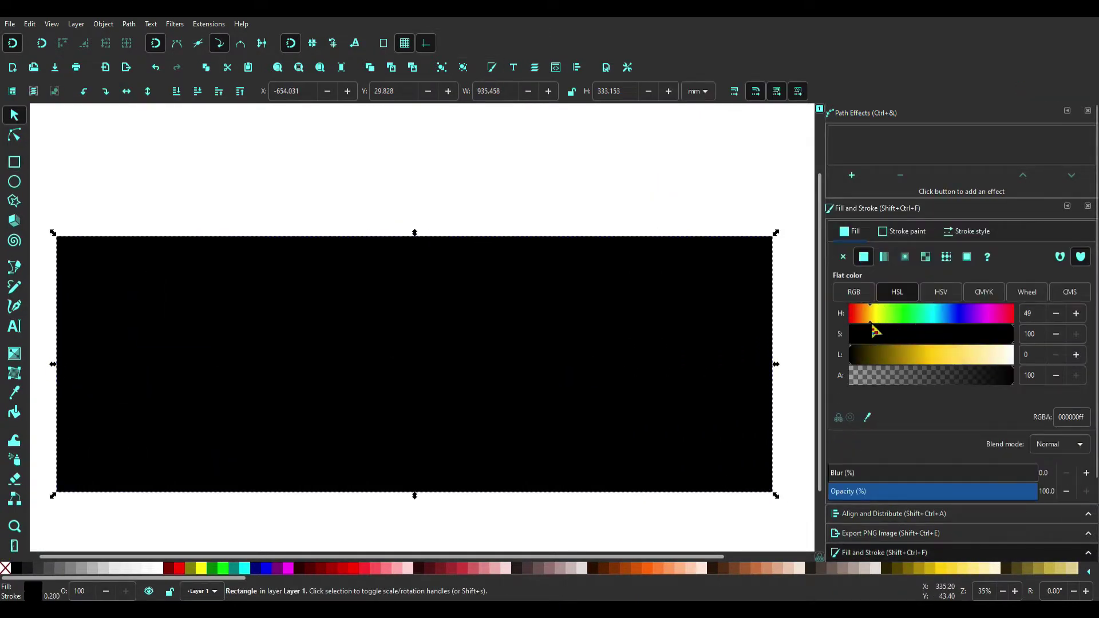
pyautogui.click(981, 355)
pyautogui.click(867, 315)
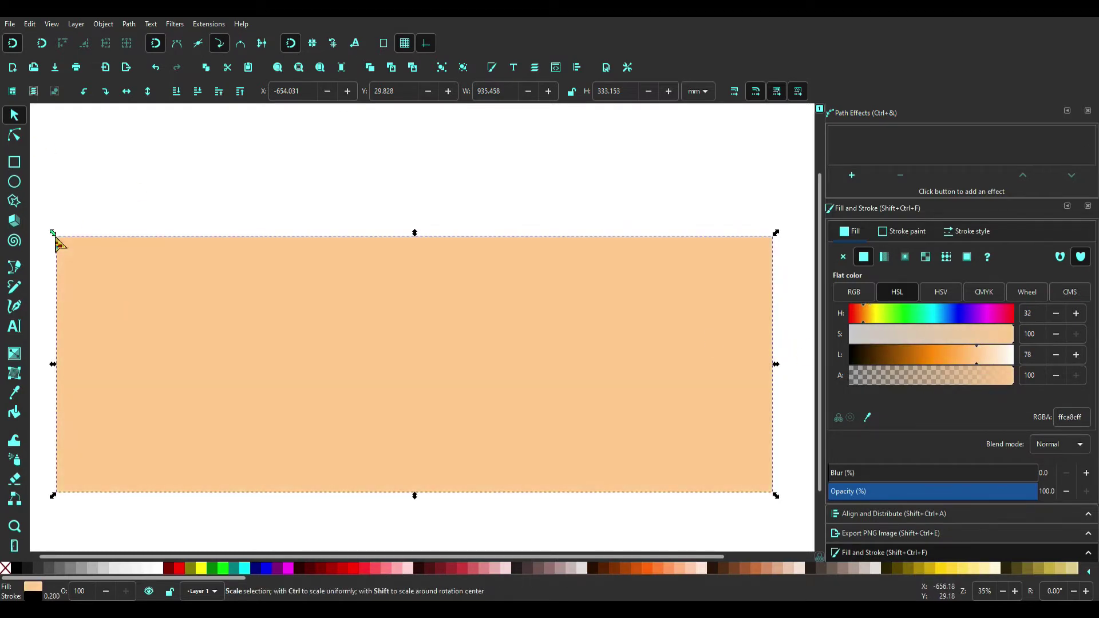
# - Draw a long thin rectangle across the top of the wall
pyautogui.press('r')
pyautogui.moveTo(55, 135); pyautogui.dragTo(797, 246)
pyautogui.press('s')
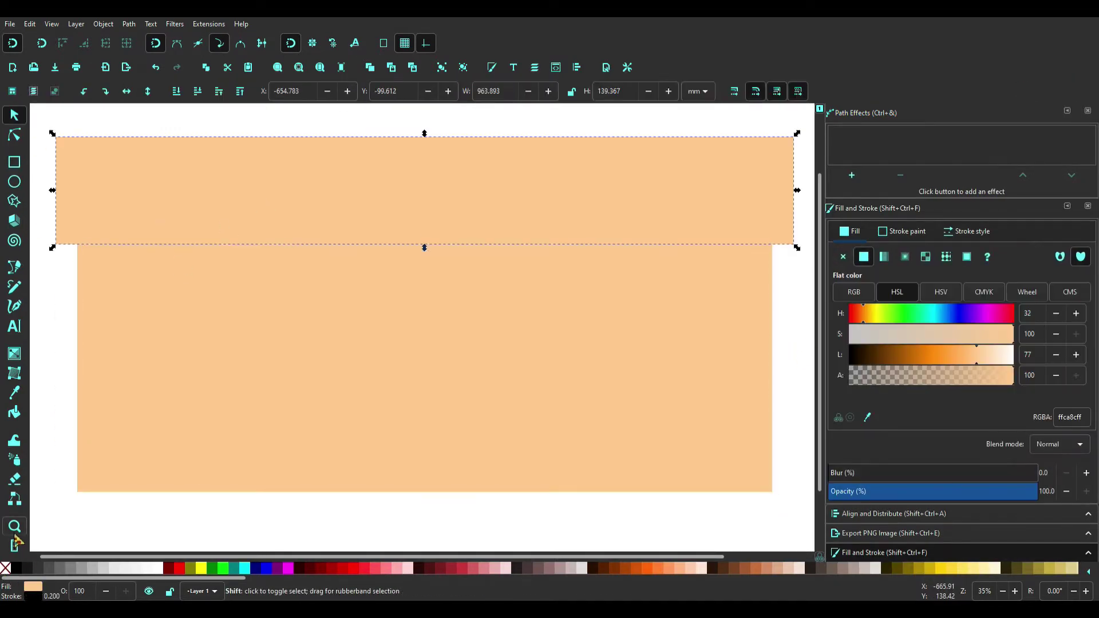
pyautogui.scroll(2, 444, 282)
pyautogui.moveTo(429, 182); pyautogui.dragTo(424, 251)
# - Round the top bar's corners and colour it brown-orange
pyautogui.press('r')
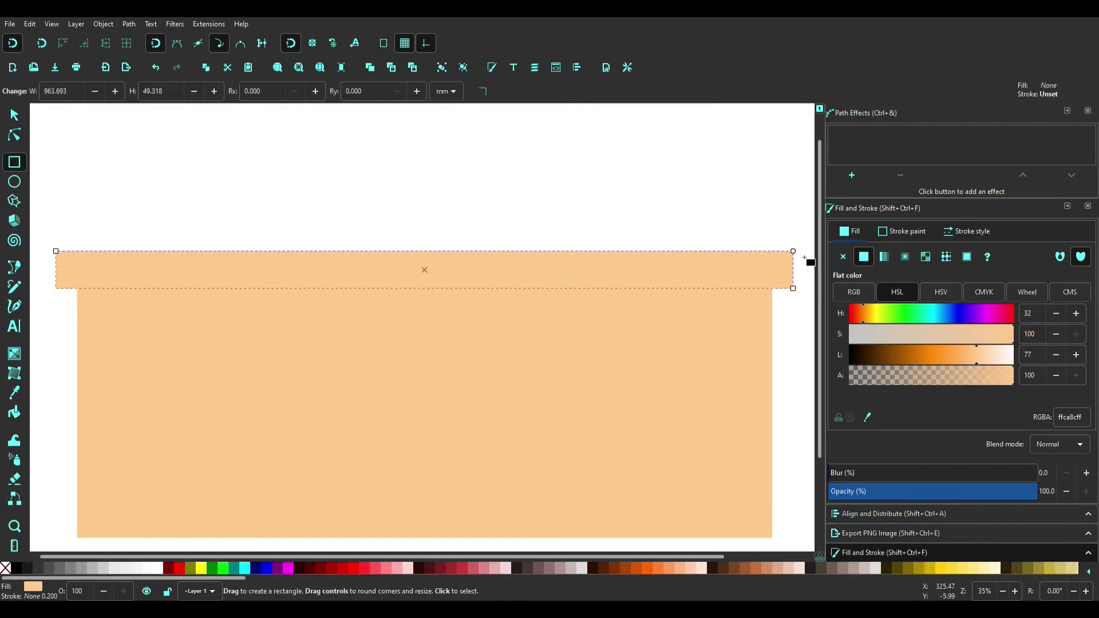
pyautogui.moveTo(794, 251); pyautogui.dragTo(794, 269)
pyautogui.click(15, 115)
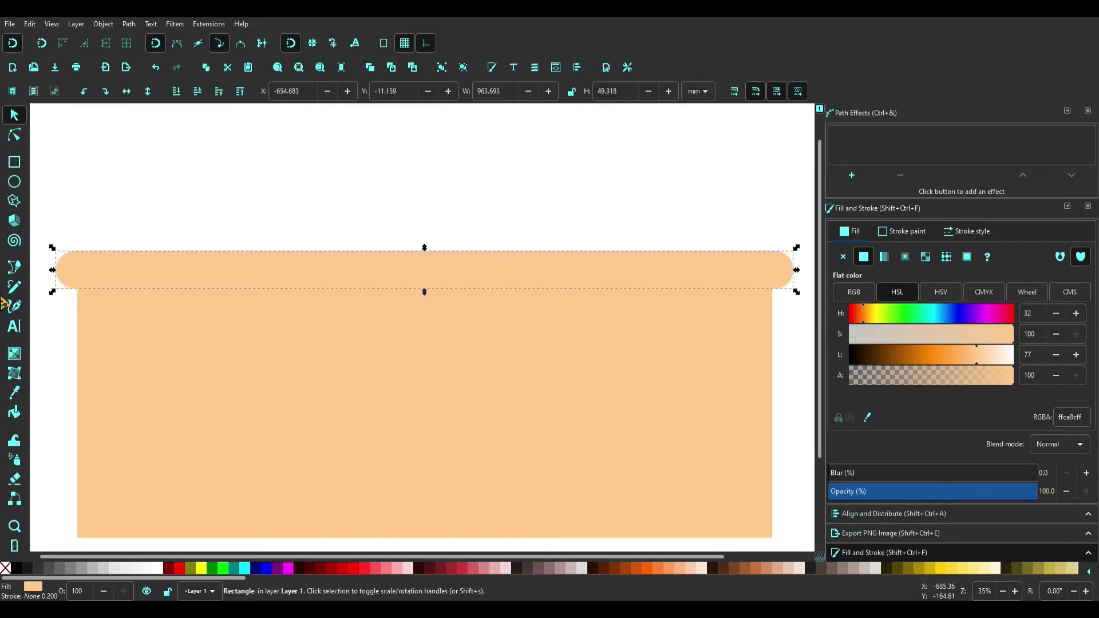
pyautogui.moveTo(977, 355); pyautogui.dragTo(908, 355)
pyautogui.click(861, 315)
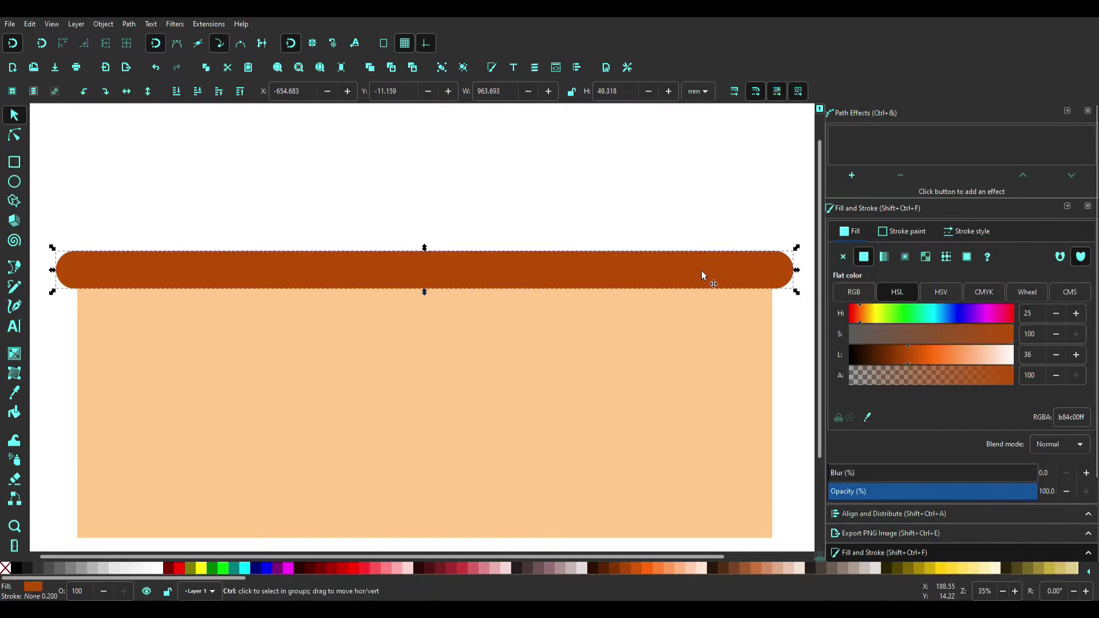
pyautogui.press('n')
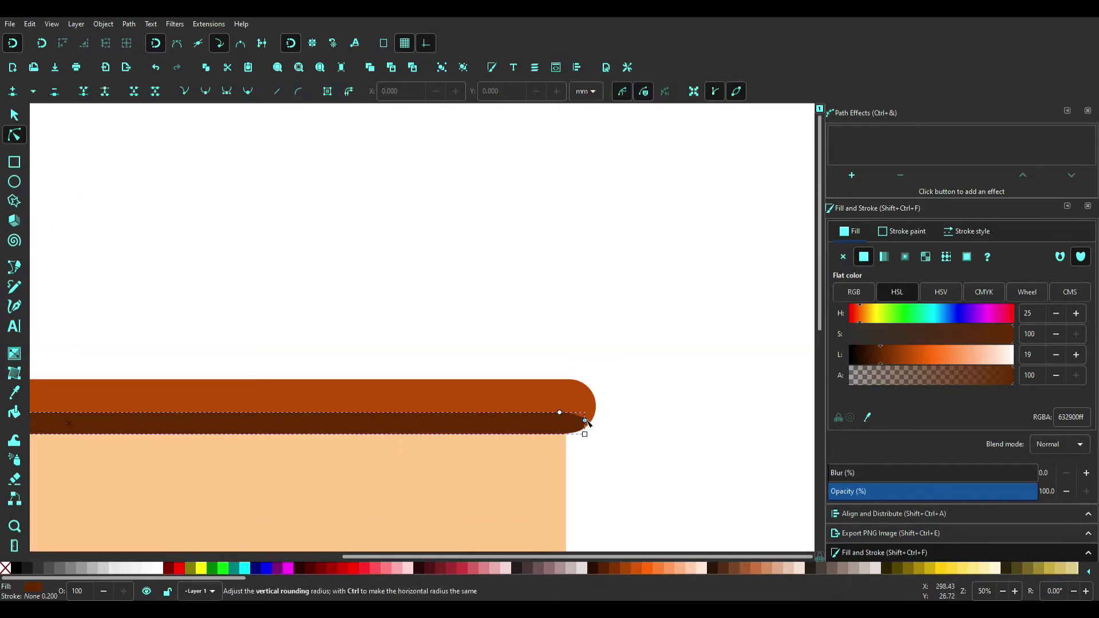
# - Trim and delete the dark strip, then restore it with undo
pyautogui.hscroll(-2, 348, 478)
pyautogui.scroll(-1, 572, 385)
pyautogui.scroll(1, 739, 356)
pyautogui.press('s')
pyautogui.scroll(2, 303, 406)
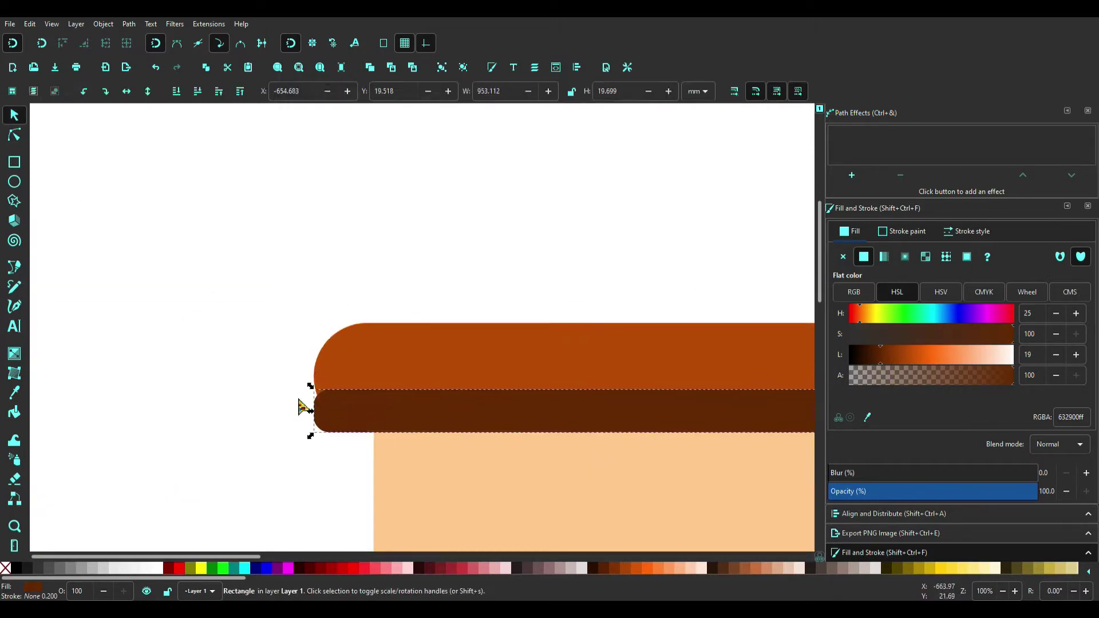
pyautogui.moveTo(303, 408); pyautogui.dragTo(390, 394)
pyautogui.press('Delete')
pyautogui.scroll(-3, 496, 286)
pyautogui.keyDown('ctrl'); pyautogui.click(496, 285); pyautogui.keyUp('ctrl')
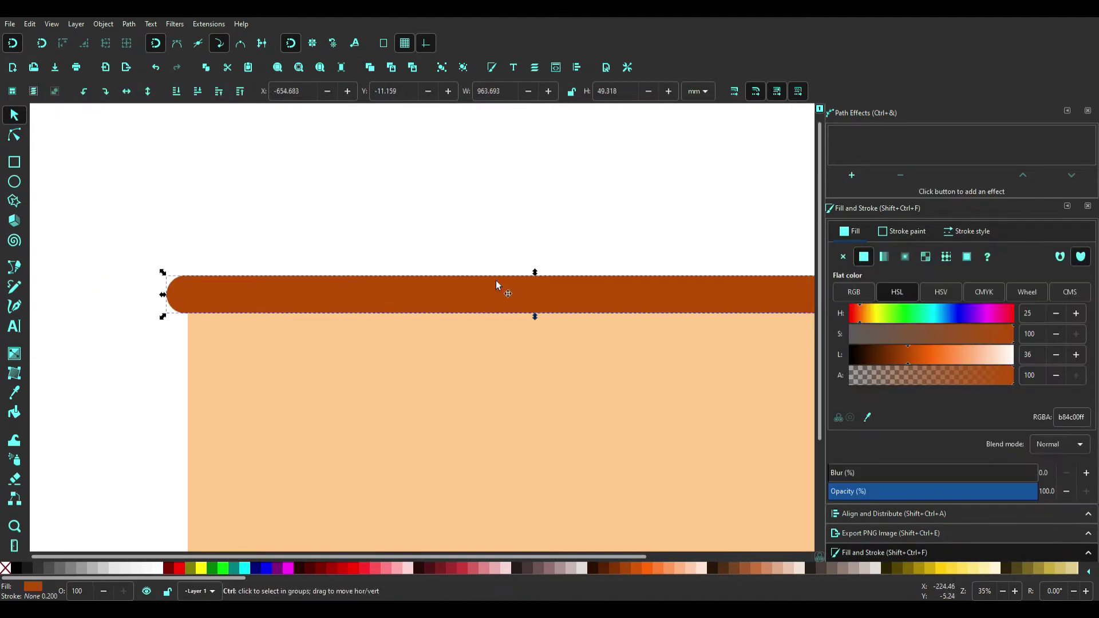
pyautogui.hotkey('ctrl', 'z')
pyautogui.hotkey('ctrl', 'shift', 'z')
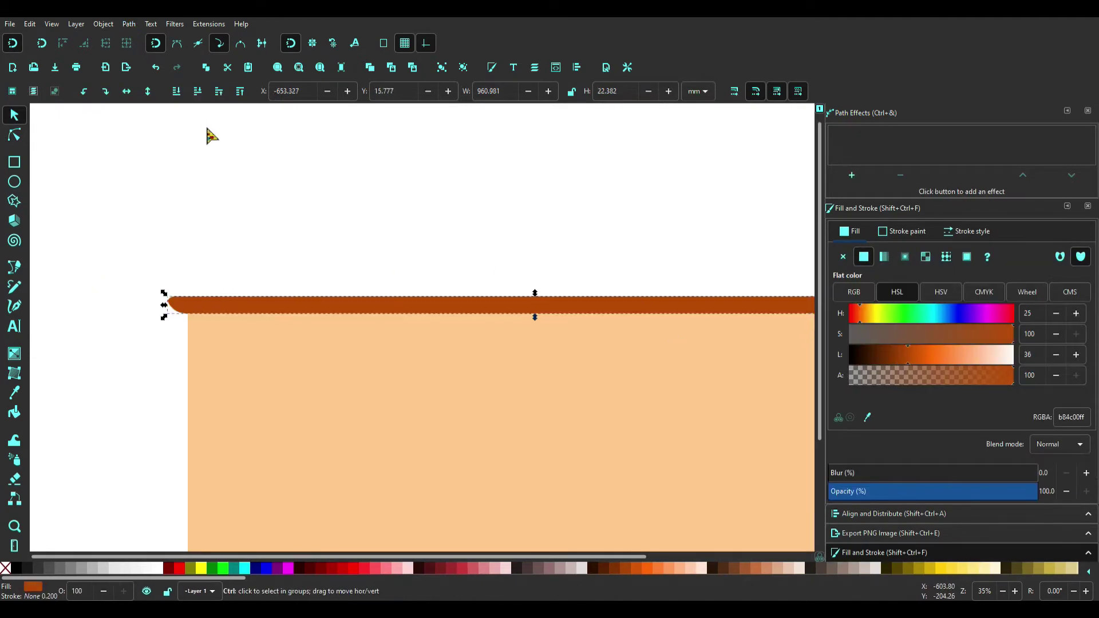
pyautogui.hotkey('ctrl', 'z')
# - Move the dark strip up under the brown bar and adjust its rounded right end
pyautogui.click(130, 228)
pyautogui.scroll(3, 130, 228)
pyautogui.moveTo(239, 410); pyautogui.dragTo(240, 395)
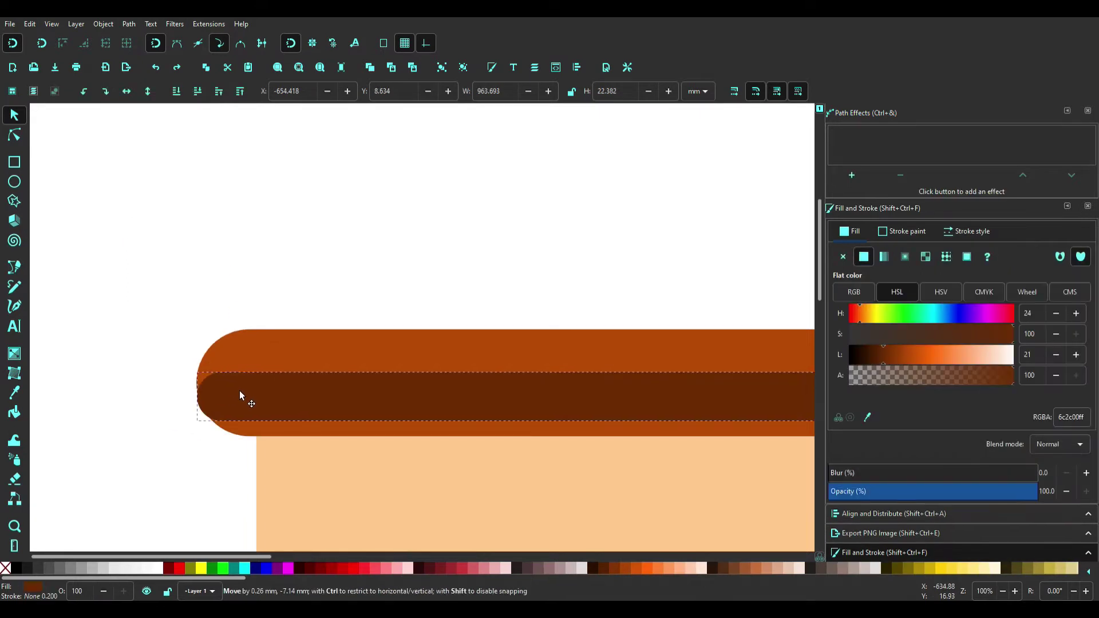
pyautogui.press('r')
pyautogui.hscroll(5, 317, 388)
pyautogui.hscroll(5, 316, 388)
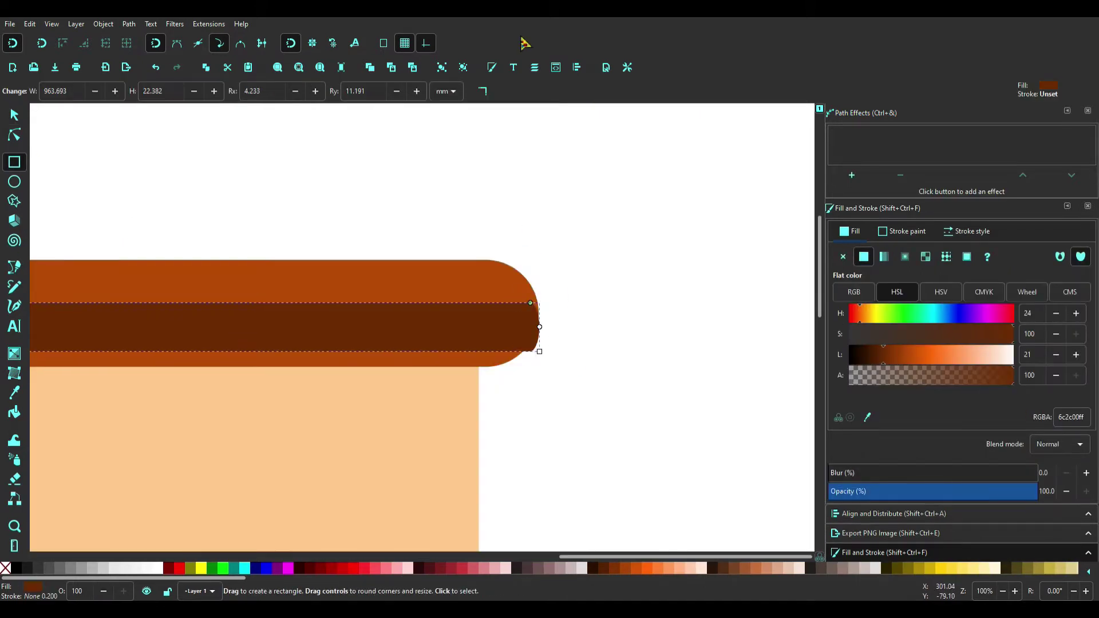
pyautogui.moveTo(540, 352); pyautogui.dragTo(498, 367)
# - Butt the dark strip against the brown bar and stretch it taller
pyautogui.press('s')
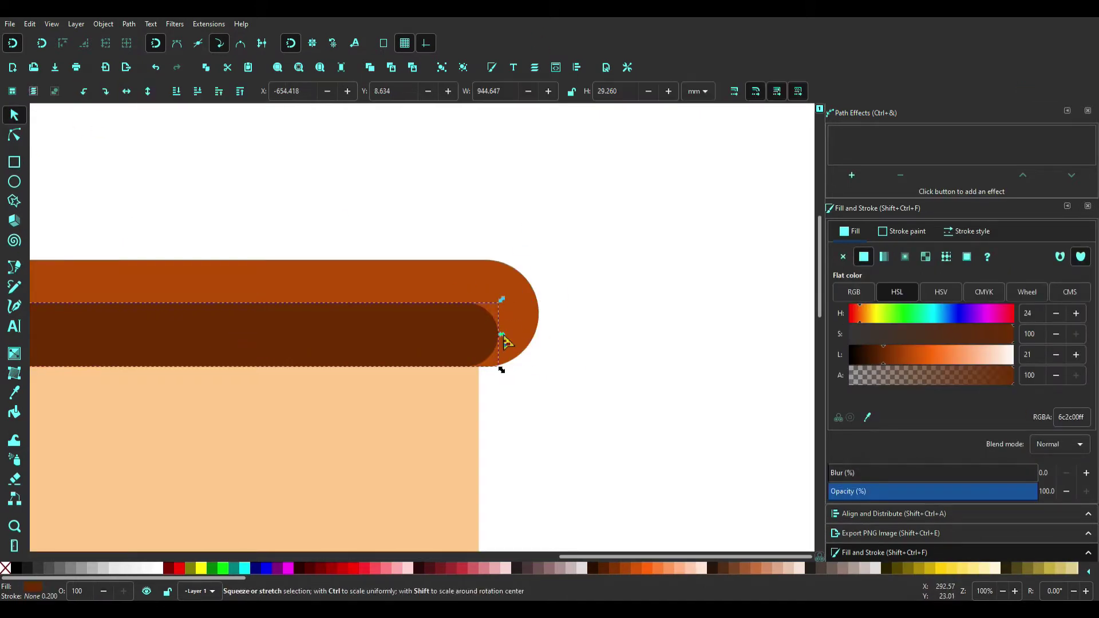
pyautogui.click(565, 341)
pyautogui.scroll(-2, 233, 300)
pyautogui.hscroll(-5, 233, 300)
pyautogui.moveTo(189, 401); pyautogui.dragTo(189, 381)
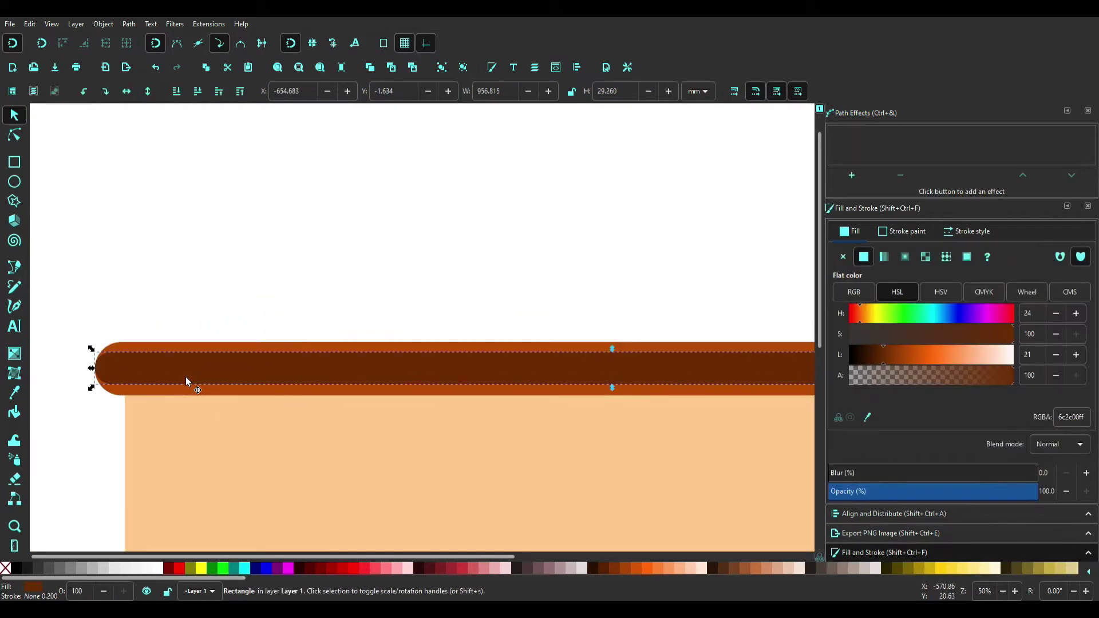
pyautogui.moveTo(611, 383); pyautogui.dragTo(616, 393)
# - Review the two-tone bands and draw a large rectangle above them
pyautogui.click(449, 250)
pyautogui.scroll(-3, 527, 350)
pyautogui.click(737, 357)
pyautogui.scroll(4, 745, 366)
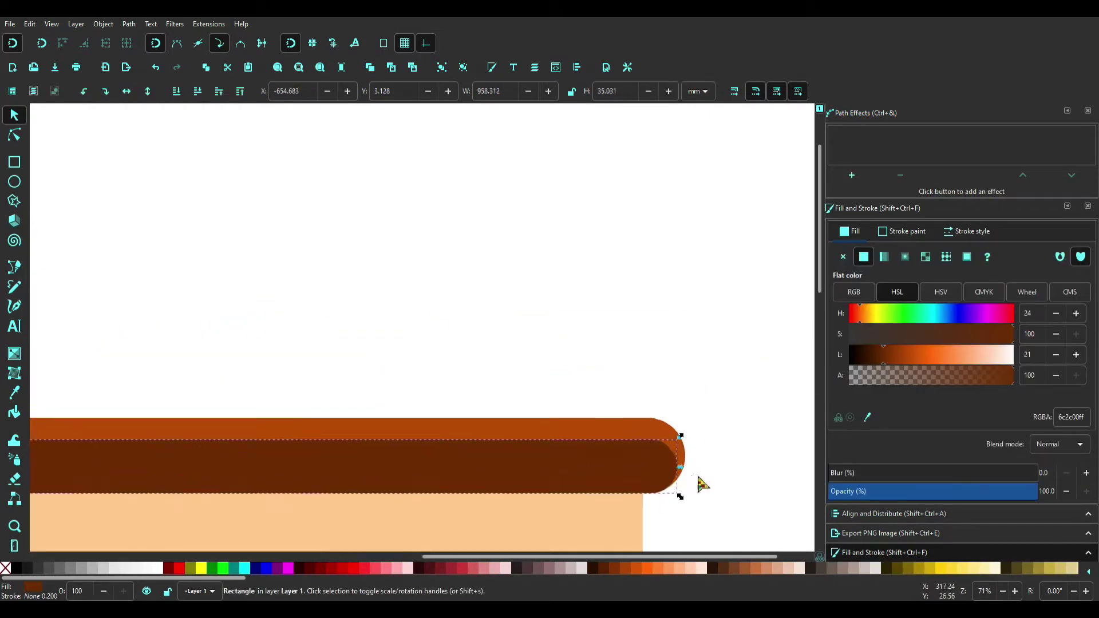
pyautogui.click(347, 348)
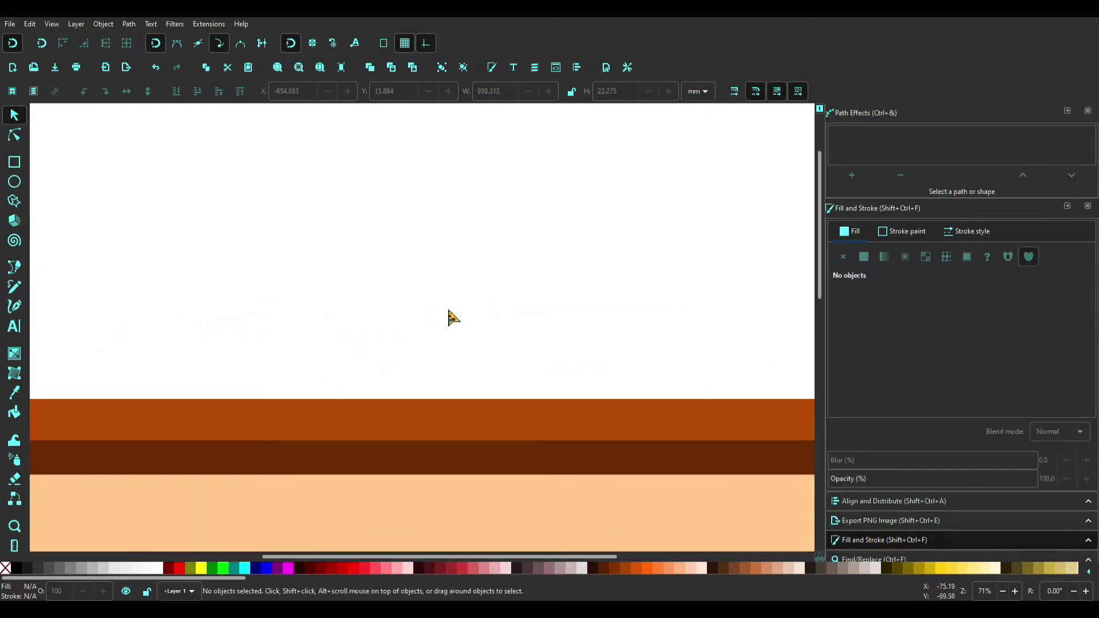
pyautogui.scroll(-3, 452, 317)
pyautogui.press('r')
pyautogui.moveTo(211, 228); pyautogui.dragTo(624, 346)
# - Colour the roof rectangle orange, undoing a trial slant of its top edge
pyautogui.moveTo(1006, 355); pyautogui.dragTo(953, 365)
pyautogui.click(16, 140)
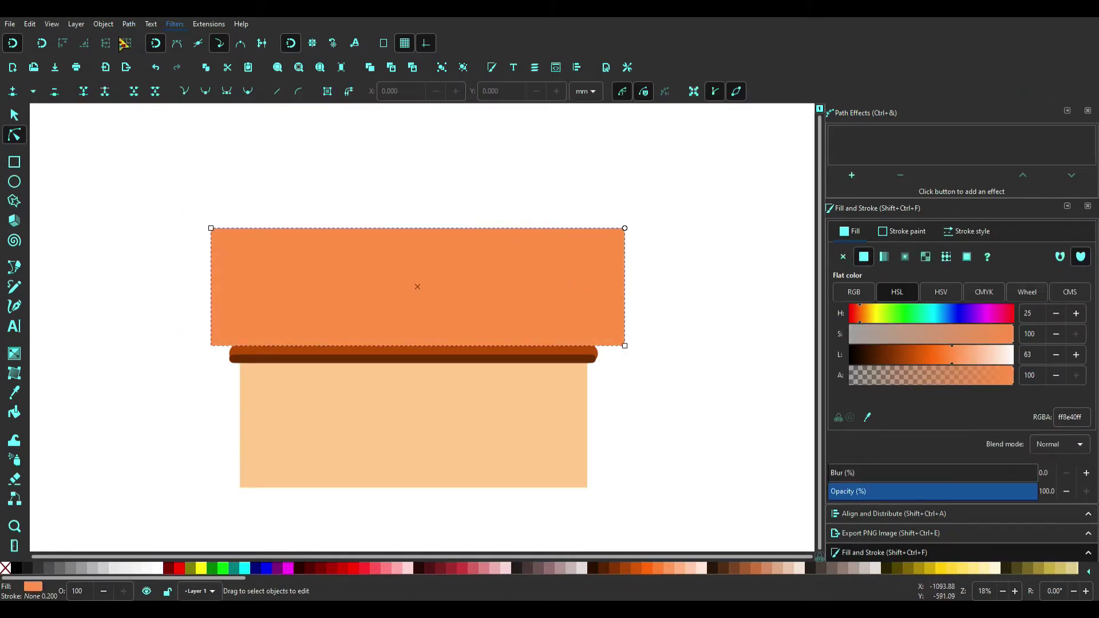
pyautogui.moveTo(625, 228); pyautogui.dragTo(553, 232)
pyautogui.hotkey('ctrl', 'z')
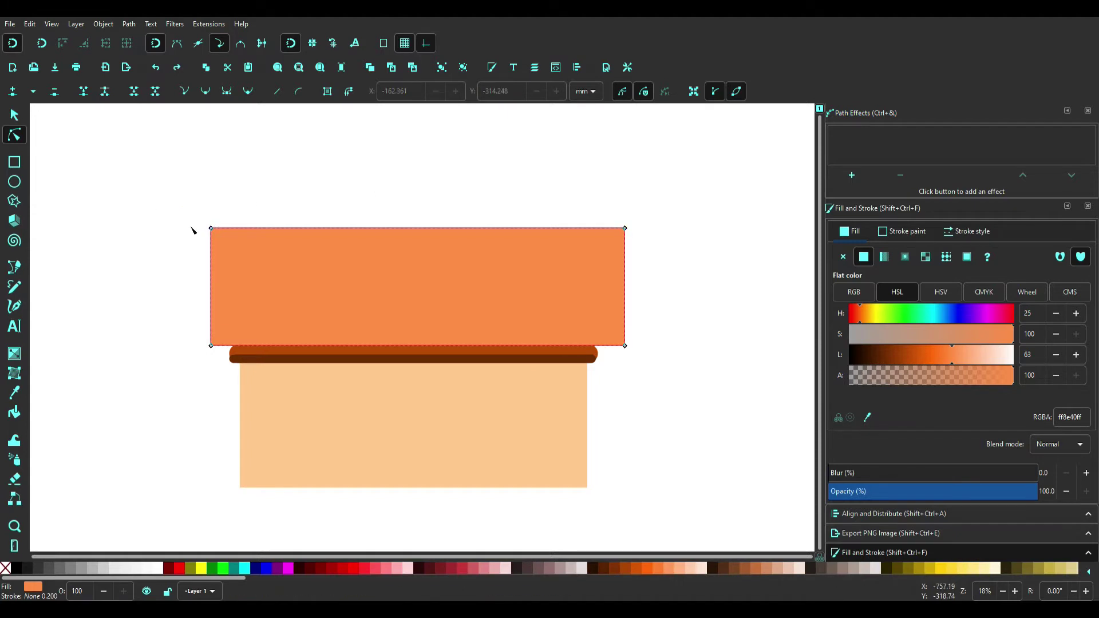
# - Pull the roof's top corners inward and adjust its sides into a trapezoid
pyautogui.moveTo(211, 228); pyautogui.dragTo(344, 229)
pyautogui.moveTo(625, 227)
pyautogui.mouseDown()
pyautogui.moveTo(491, 229)
pyautogui.moveTo(588, 258)
pyautogui.mouseUp()
pyautogui.scroll(2, 498, 252)
pyautogui.hscroll(-5, 496, 221)
pyautogui.click(378, 204)
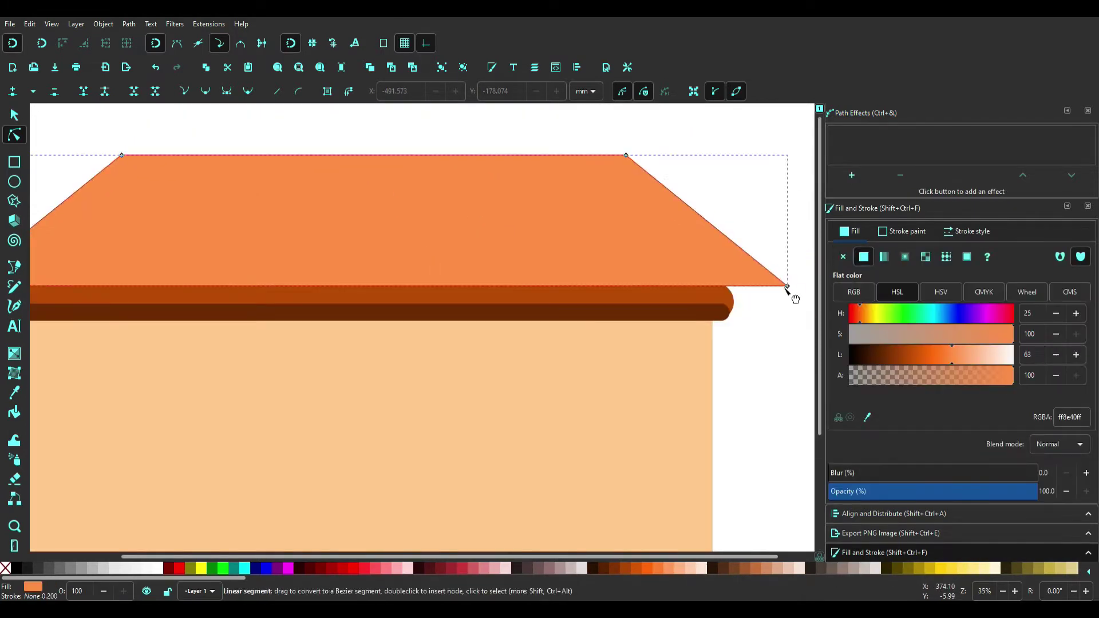
pyautogui.moveTo(787, 287); pyautogui.dragTo(757, 287)
pyautogui.hscroll(-5, 757, 287)
pyautogui.moveTo(130, 315); pyautogui.dragTo(145, 315)
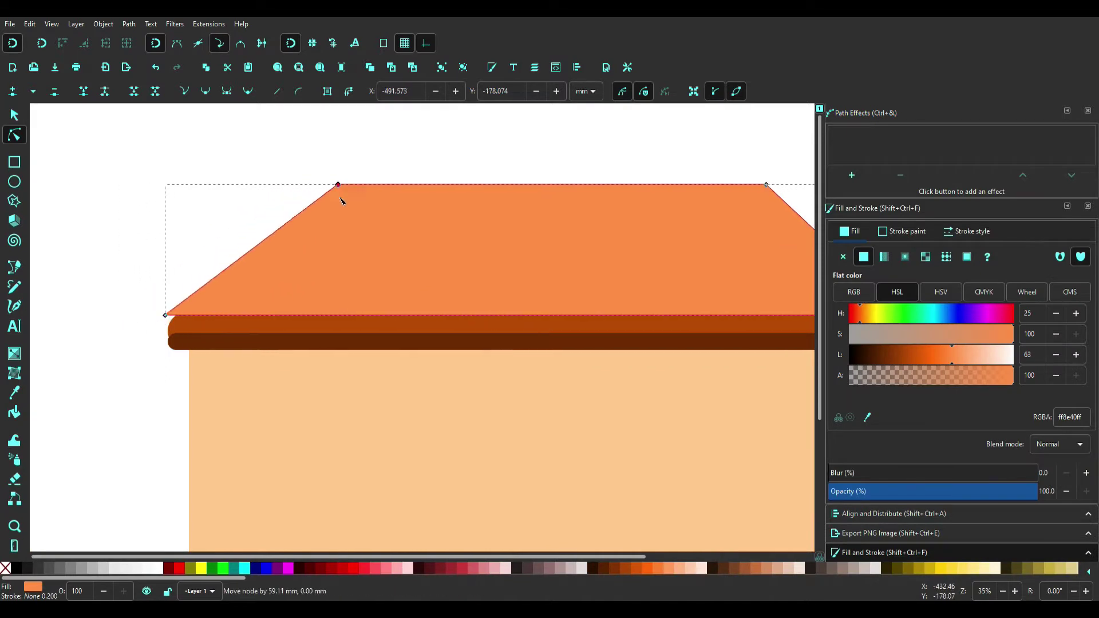
# - Select the dark brown eave strip with the selector
pyautogui.scroll(-2, 356, 246)
pyautogui.click(776, 244)
pyautogui.scroll(1, 262, 355)
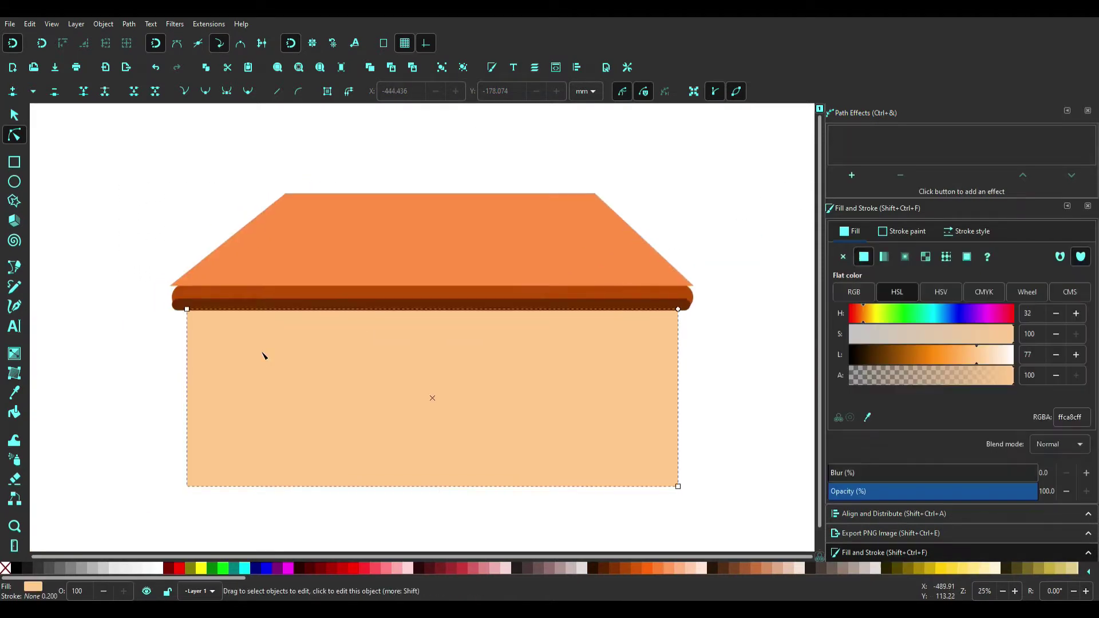
pyautogui.press('s')
pyautogui.scroll(3, 236, 417)
# - Select the dark eave strip and bring up its end nodes for node editing
pyautogui.click(236, 417)
pyautogui.hotkey('shift', 'Tab')
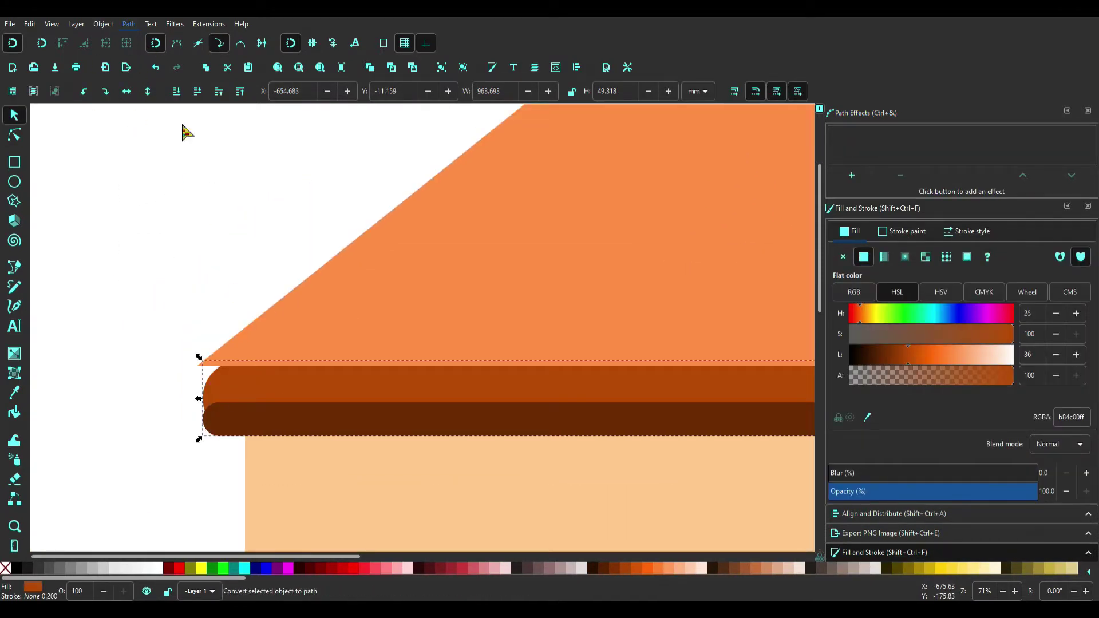
pyautogui.scroll(1, 239, 389)
pyautogui.click(235, 435)
pyautogui.press('n')
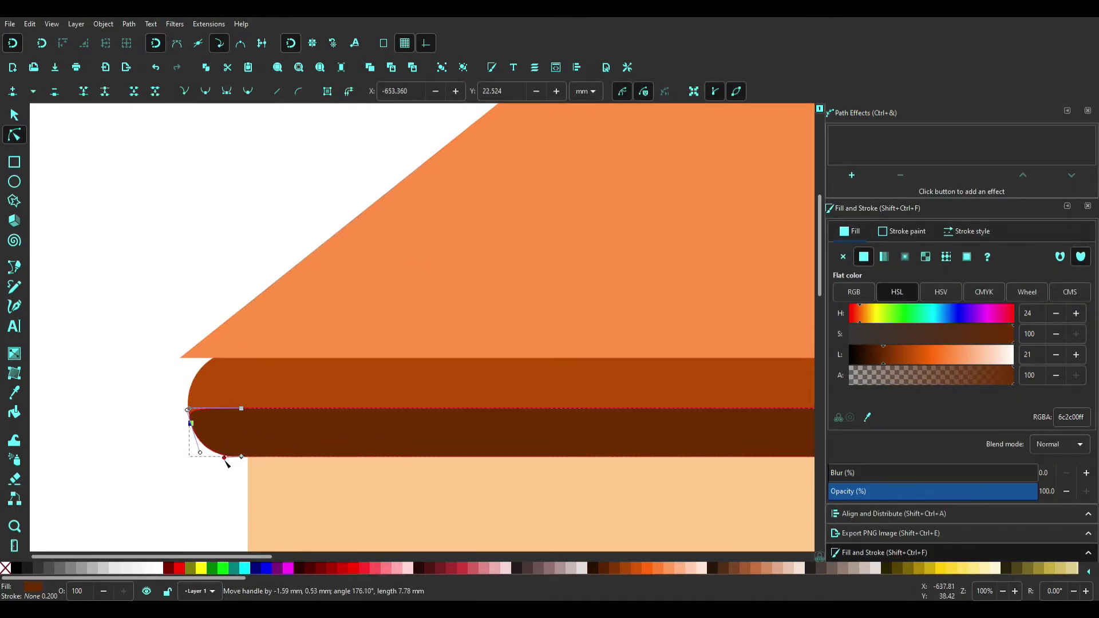
pyautogui.press('Escape')
pyautogui.scroll(-1, 467, 471)
pyautogui.scroll(2, 644, 450)
pyautogui.click(640, 446)
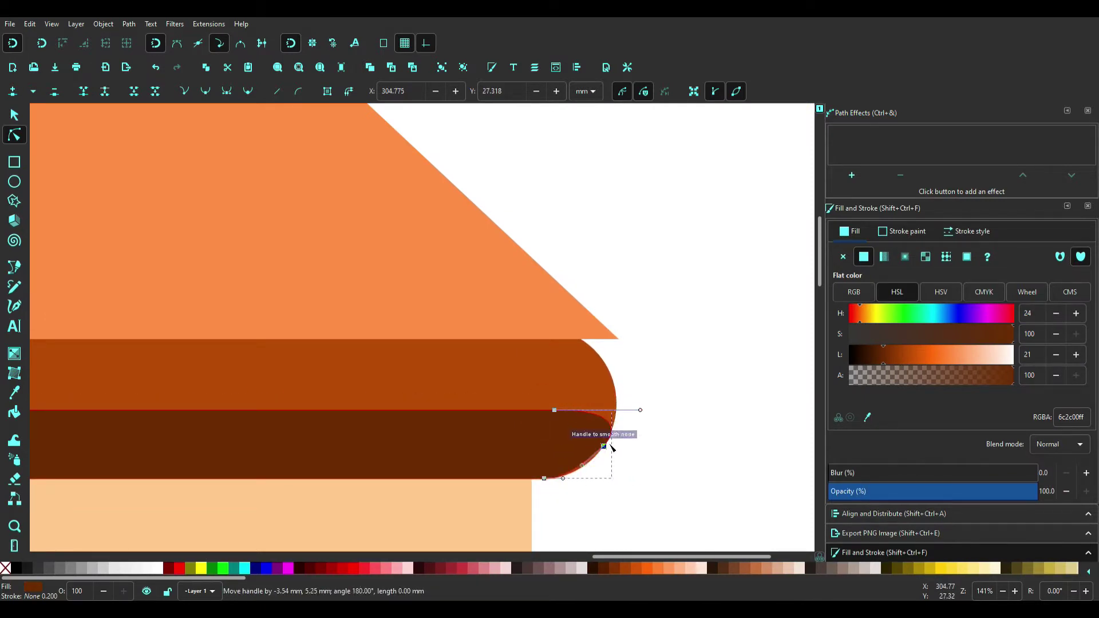
# - Reshape the dark strip's right-end curve, extending its top node to the bar's edge
pyautogui.moveTo(612, 447); pyautogui.dragTo(582, 466)
pyautogui.press('Escape')
pyautogui.scroll(1, 630, 335)
pyautogui.click(509, 304)
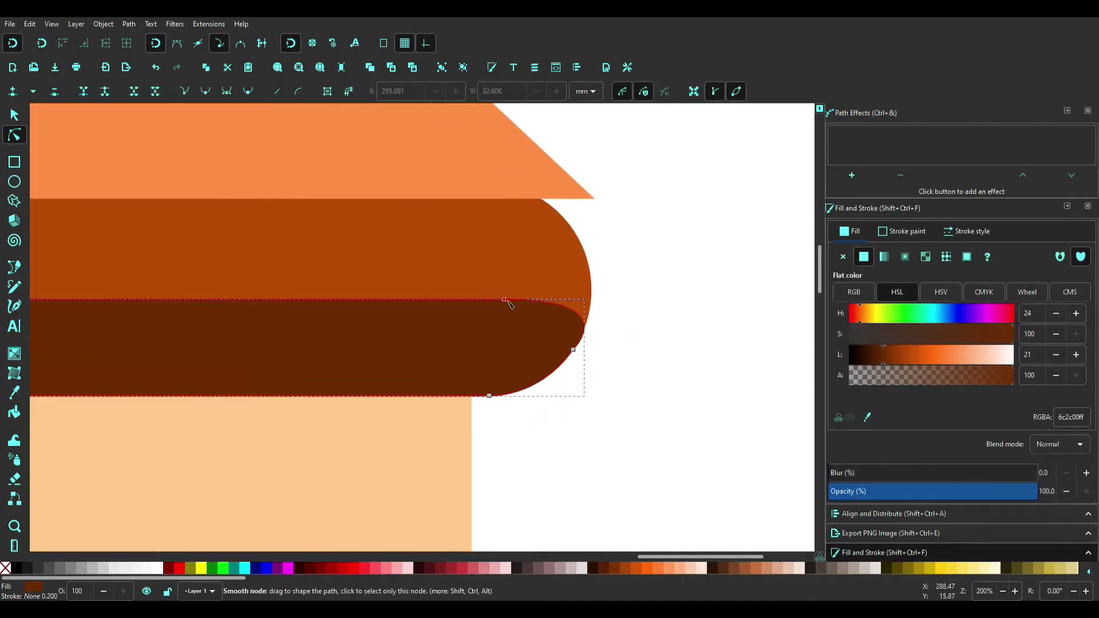
pyautogui.moveTo(606, 304); pyautogui.dragTo(624, 299)
pyautogui.keyDown('ctrl'); pyautogui.scroll(2, 590, 335); pyautogui.keyUp('ctrl')
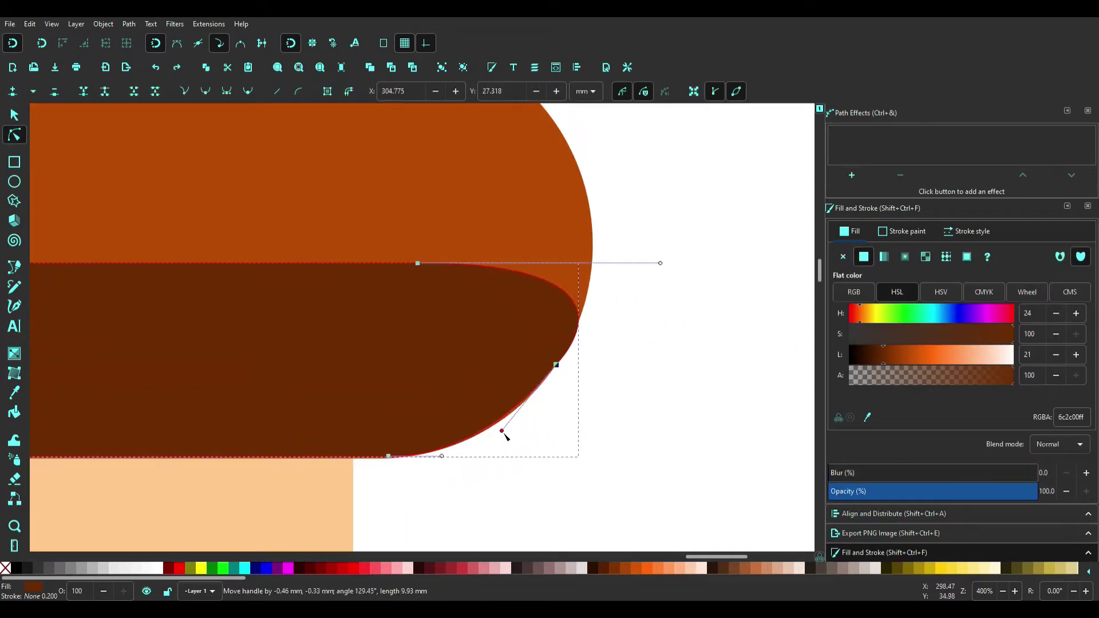
pyautogui.moveTo(560, 290); pyautogui.dragTo(610, 265)
pyautogui.moveTo(417, 263)
pyautogui.mouseDown()
pyautogui.moveTo(579, 264)
pyautogui.moveTo(607, 326)
pyautogui.mouseUp()
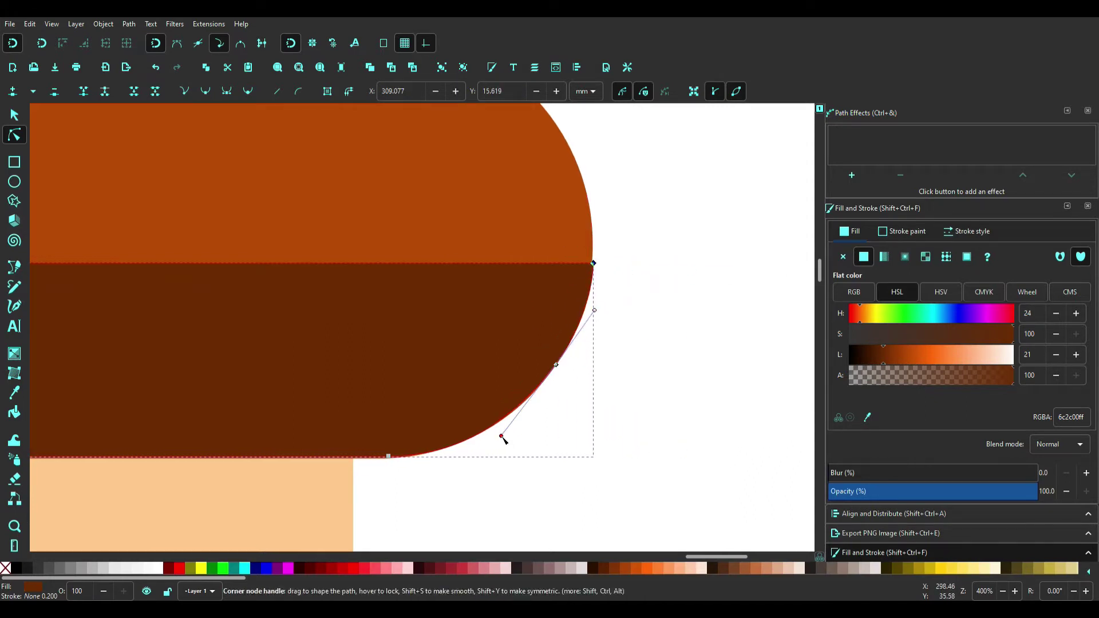
pyautogui.moveTo(502, 436); pyautogui.dragTo(504, 440)
pyautogui.press('Escape')
# - Make the roof's fill a deeper, more vivid orange
pyautogui.press('5')
pyautogui.click(671, 279)
pyautogui.moveTo(923, 364); pyautogui.dragTo(932, 364)
pyautogui.keyDown('ctrl'); pyautogui.scroll(1, 631, 291); pyautogui.keyUp('ctrl')
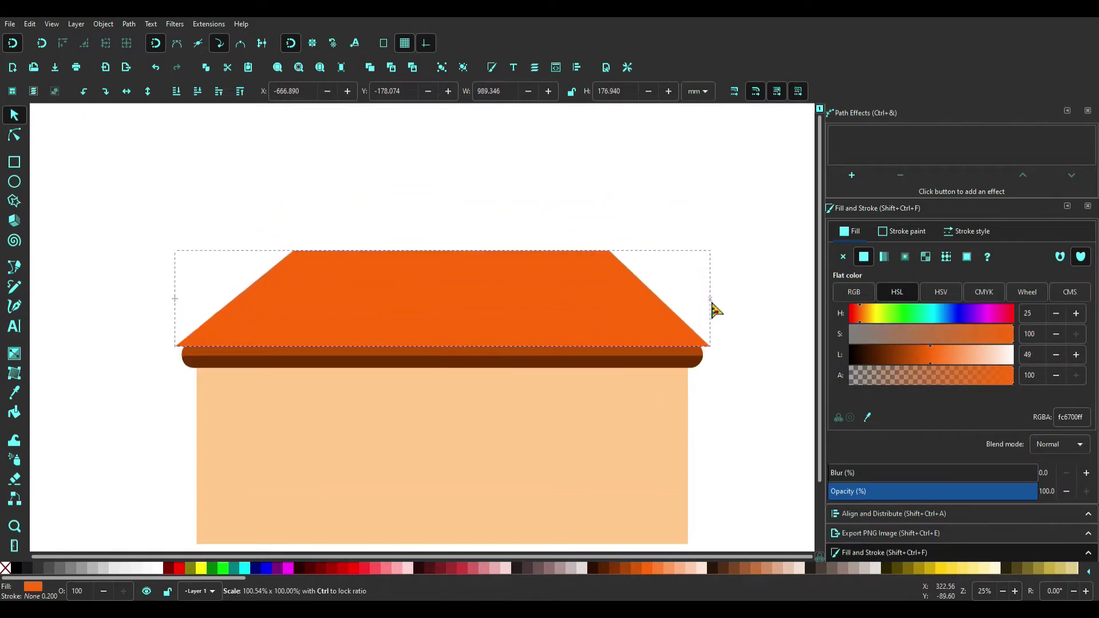
# - Duplicate the wall into a thin, translucent dark brown band beneath the roof
pyautogui.click(440, 241)
pyautogui.scroll(-2, 441, 343)
pyautogui.click(441, 442)
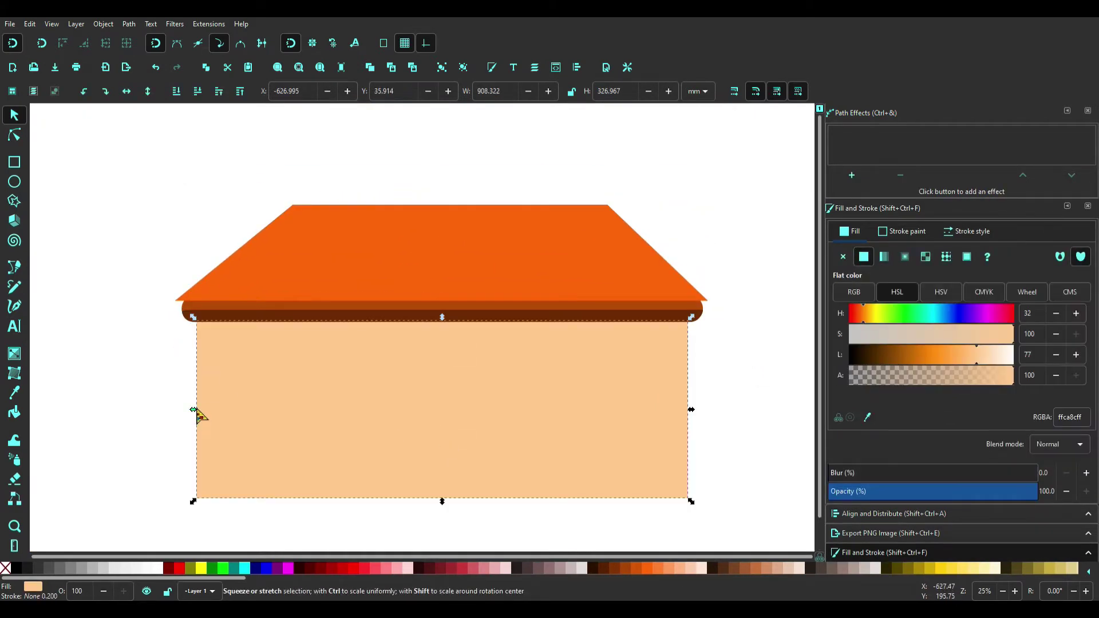
pyautogui.hotkey('ctrl', 'd')
pyautogui.moveTo(946, 365); pyautogui.dragTo(894, 365)
pyautogui.moveTo(442, 502); pyautogui.dragTo(442, 326)
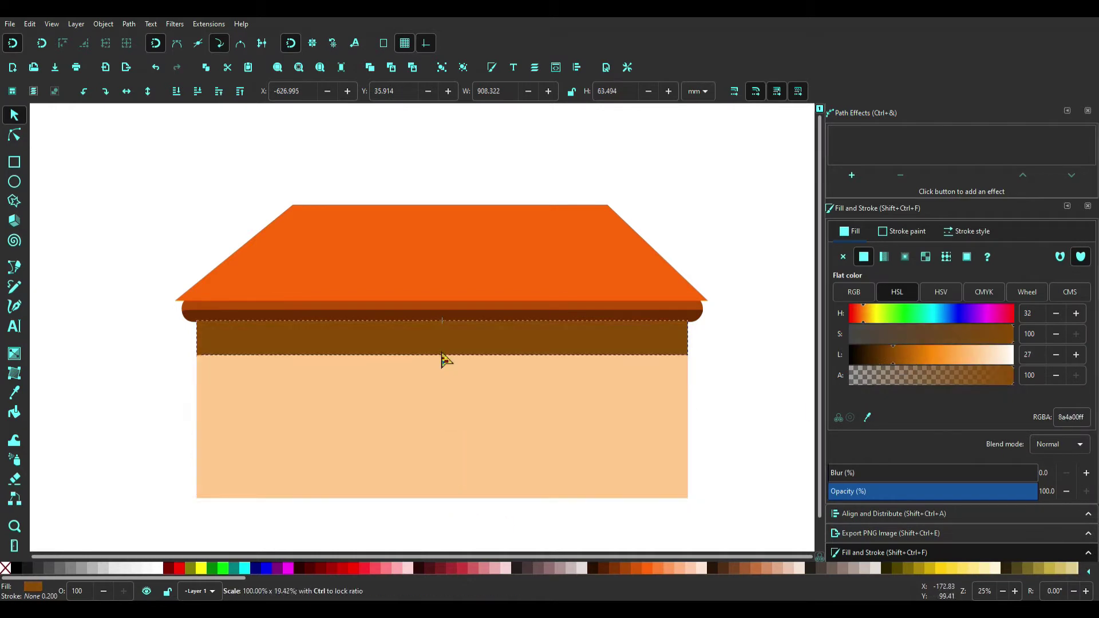
pyautogui.click(722, 259)
pyautogui.click(447, 323)
pyautogui.press('Escape')
pyautogui.click(447, 323)
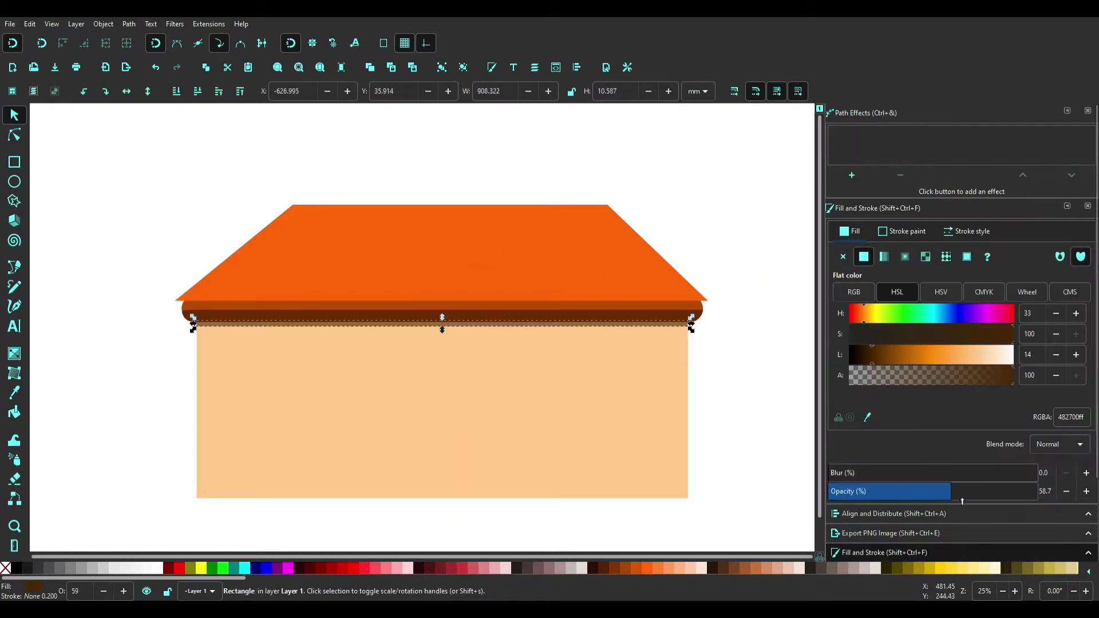
pyautogui.press('Escape')
# - Flatten the roof and stretch the roof and wall wider on both sides
pyautogui.click(438, 209)
pyautogui.moveTo(441, 201); pyautogui.dragTo(441, 227)
pyautogui.press('Escape')
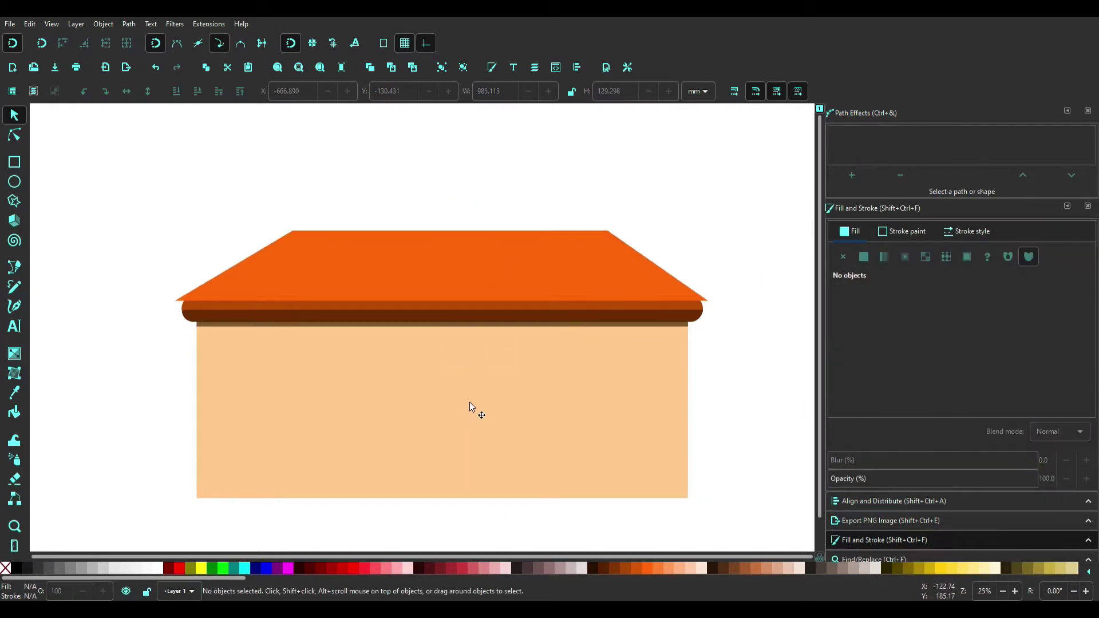
pyautogui.hotkey('ctrl', 'a')
pyautogui.moveTo(713, 366); pyautogui.dragTo(762, 361)
pyautogui.moveTo(171, 361); pyautogui.dragTo(49, 346)
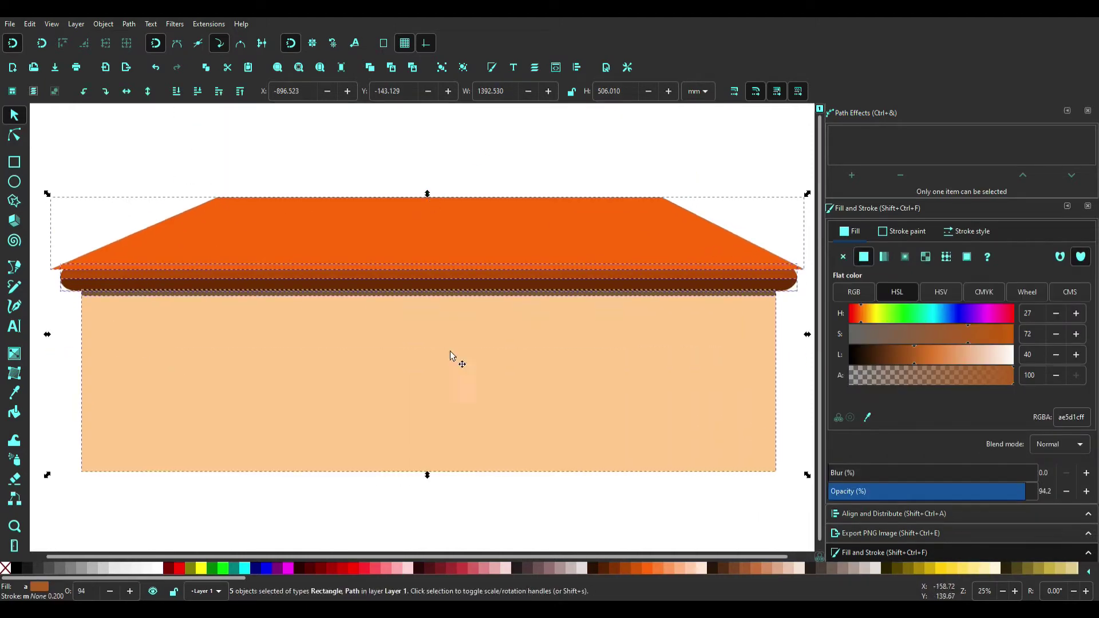
pyautogui.press('Escape')
# - Extend the wall's bottom edge downward to make the house taller
pyautogui.click(436, 426)
pyautogui.moveTo(428, 478); pyautogui.dragTo(428, 521)
pyautogui.press('Escape')
pyautogui.click(316, 445)
pyautogui.press('Escape')
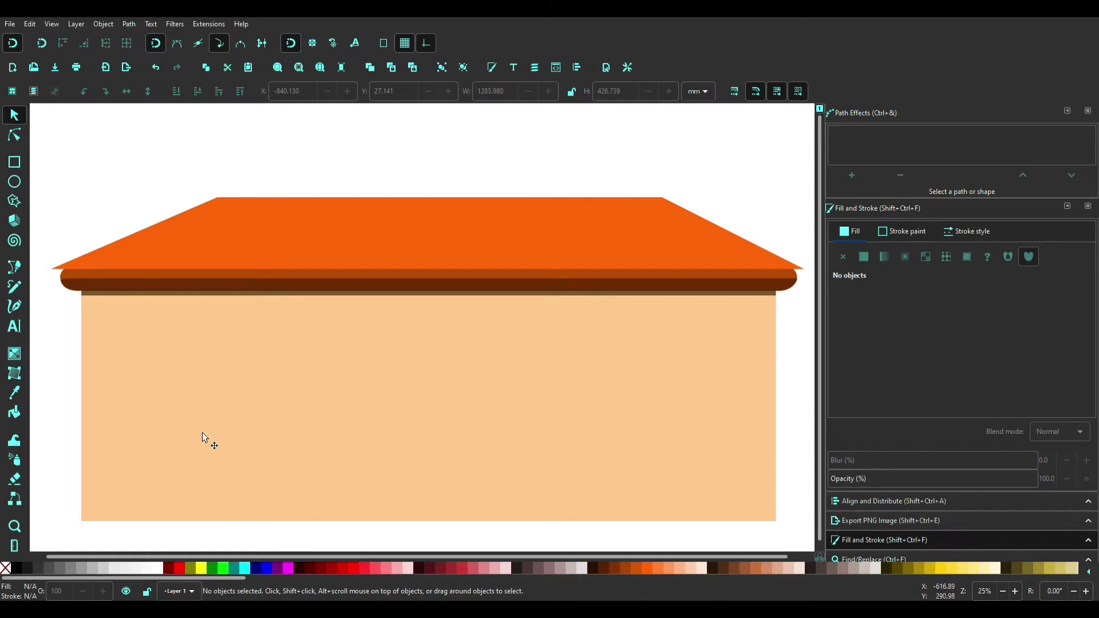
# - Draw the door rectangle on the lower left wall with a dark brown fill and thick dark outline
pyautogui.press('r')
pyautogui.moveTo(126, 347); pyautogui.dragTo(225, 521)
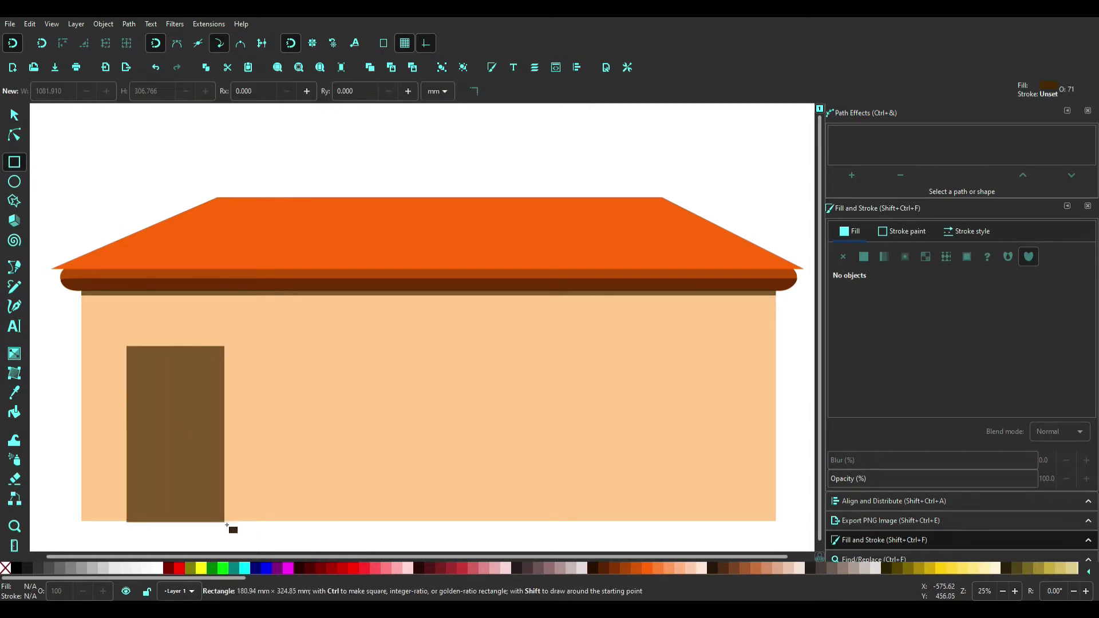
pyautogui.hotkey('ctrl', 'shift', 'v')
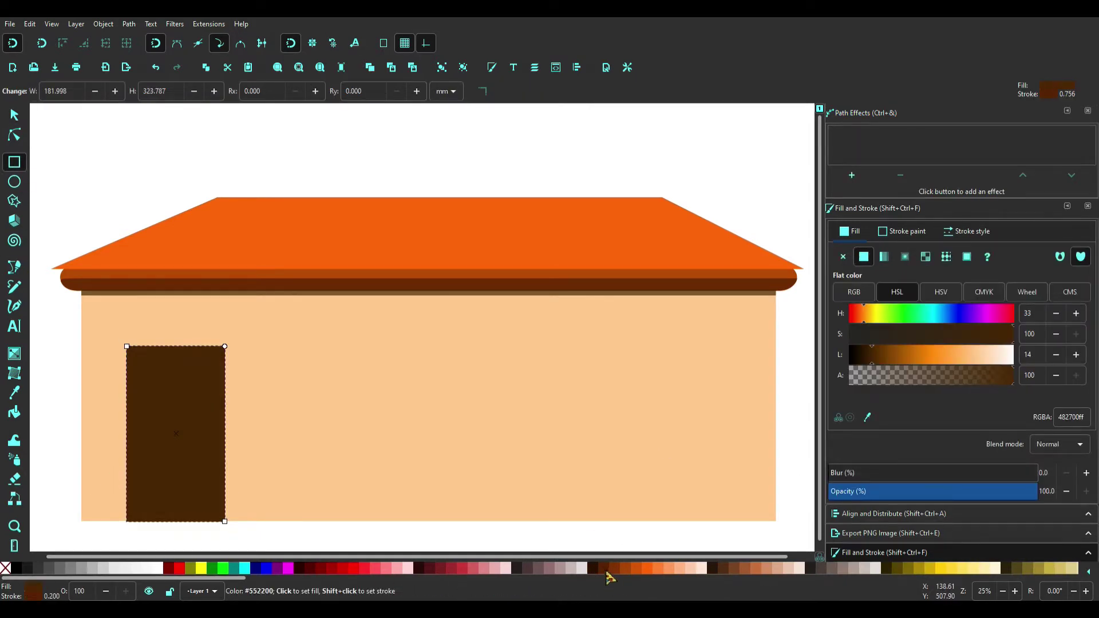
pyautogui.click(610, 578)
pyautogui.click(968, 231)
pyautogui.keyDown('ctrl'); pyautogui.scroll(3, 174, 343); pyautogui.keyUp('ctrl')
pyautogui.press('s')
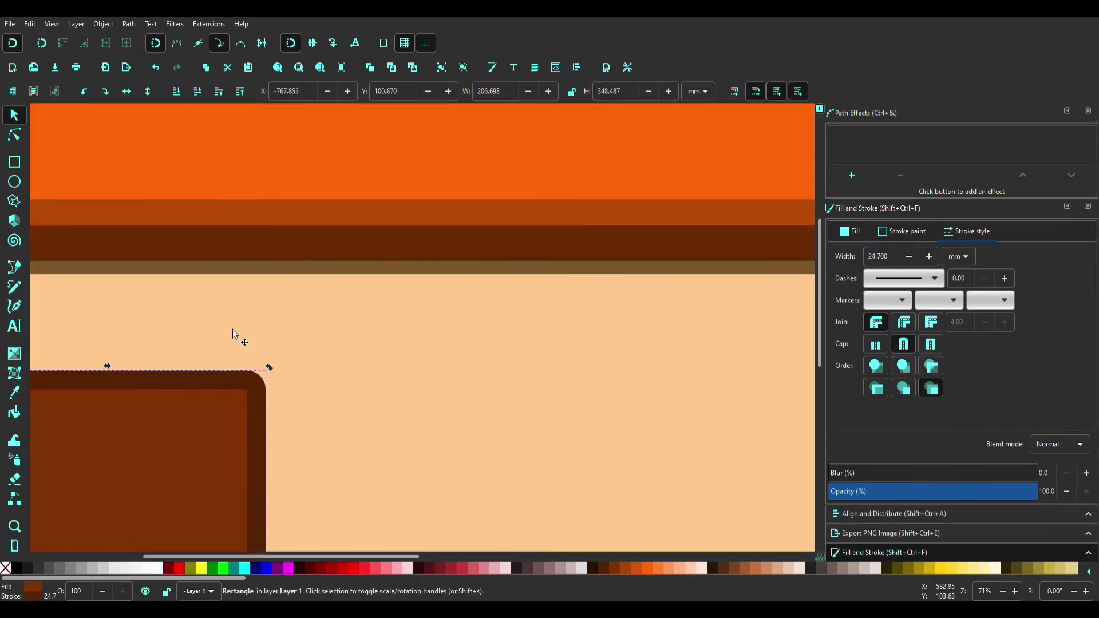
# - Adjust the door rectangle and review its fill colour settings
pyautogui.press('r')
pyautogui.keyDown('ctrl'); pyautogui.scroll(-3, 462, 372); pyautogui.keyUp('ctrl')
pyautogui.keyDown('ctrl'); pyautogui.scroll(2, 462, 373); pyautogui.keyUp('ctrl')
pyautogui.scroll(5, 446, 401)
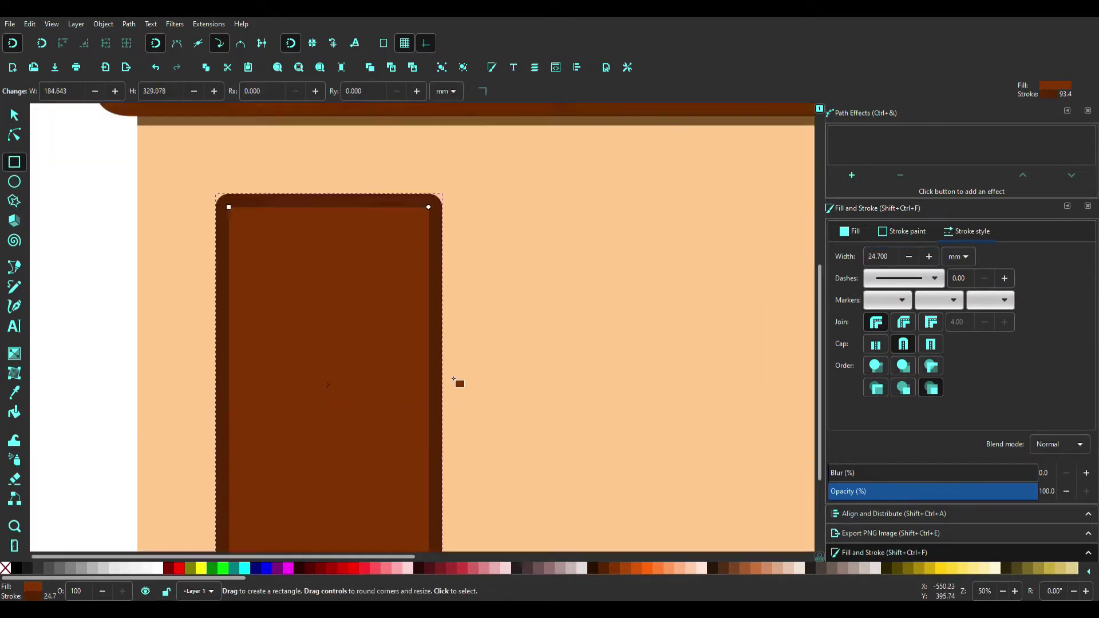
pyautogui.keyDown('ctrl'); pyautogui.scroll(-2, 457, 380); pyautogui.keyUp('ctrl')
pyautogui.scroll(5, 879, 258)
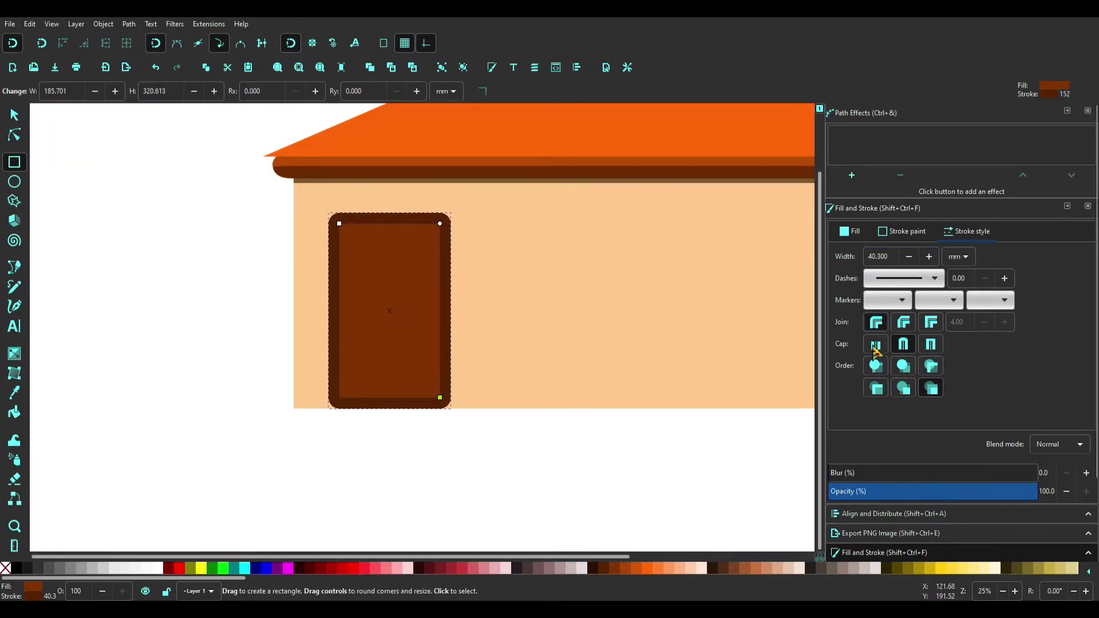
pyautogui.click(903, 231)
pyautogui.keyDown('ctrl'); pyautogui.scroll(5, 389, 221); pyautogui.keyUp('ctrl')
# - Add a node at the door's top-left rounded corner with the Node tool
pyautogui.press('n')
pyautogui.click(78, 195)
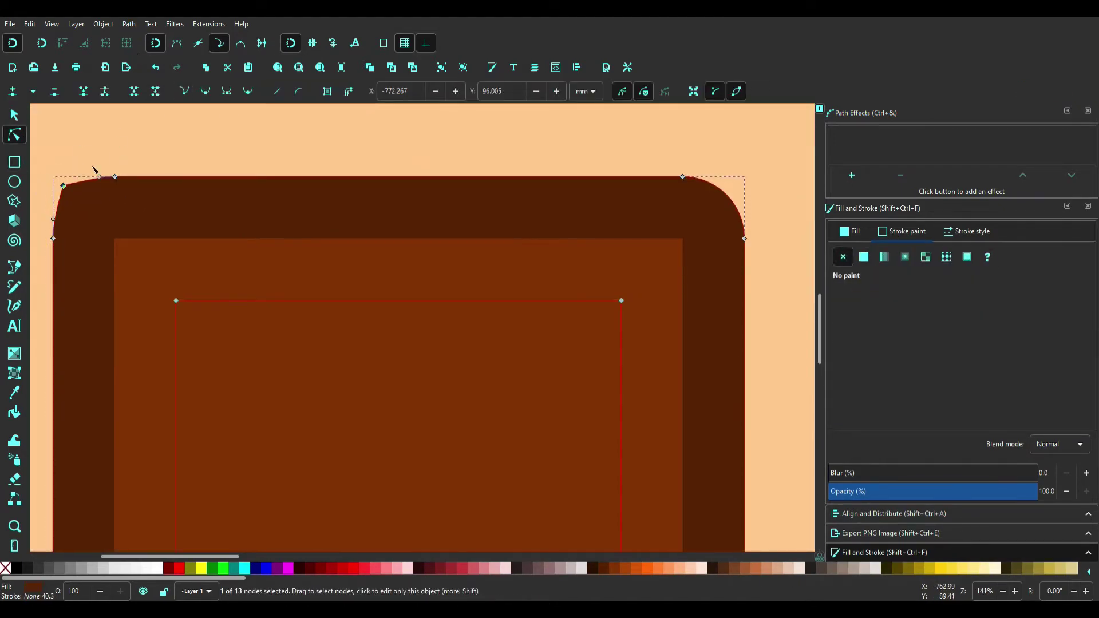
pyautogui.keyDown('ctrl'); pyautogui.scroll(-3, 110, 216); pyautogui.keyUp('ctrl')
pyautogui.press('Insert')
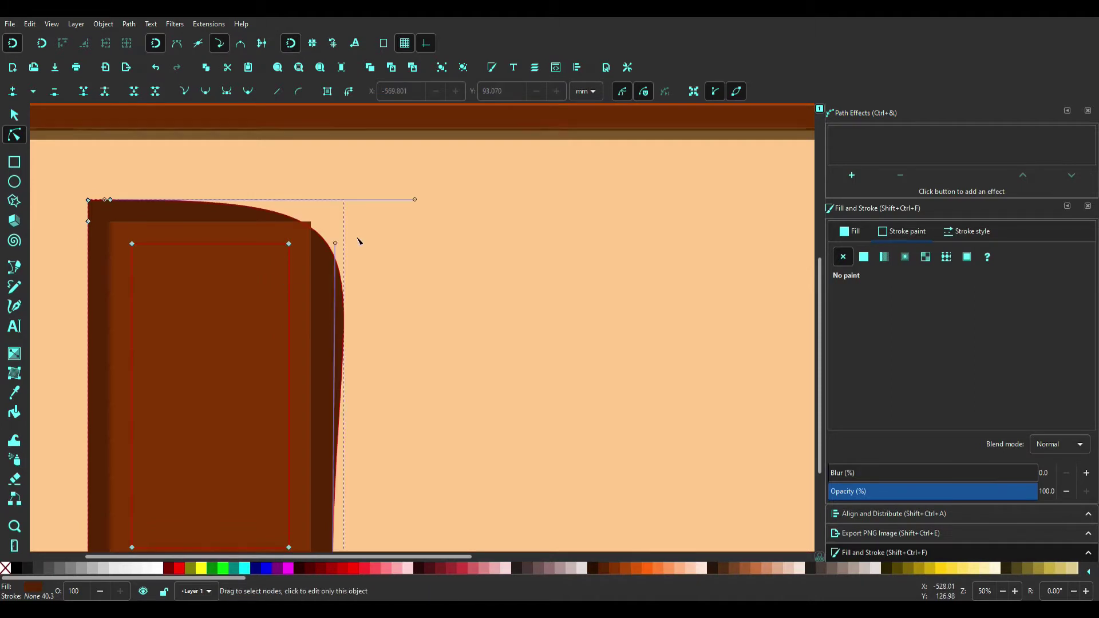
pyautogui.keyDown('ctrl'); pyautogui.scroll(1, 100, 205); pyautogui.keyUp('ctrl')
pyautogui.keyDown('ctrl'); pyautogui.scroll(1, 100, 205); pyautogui.keyUp('ctrl')
pyautogui.scroll(-10, 564, 319)
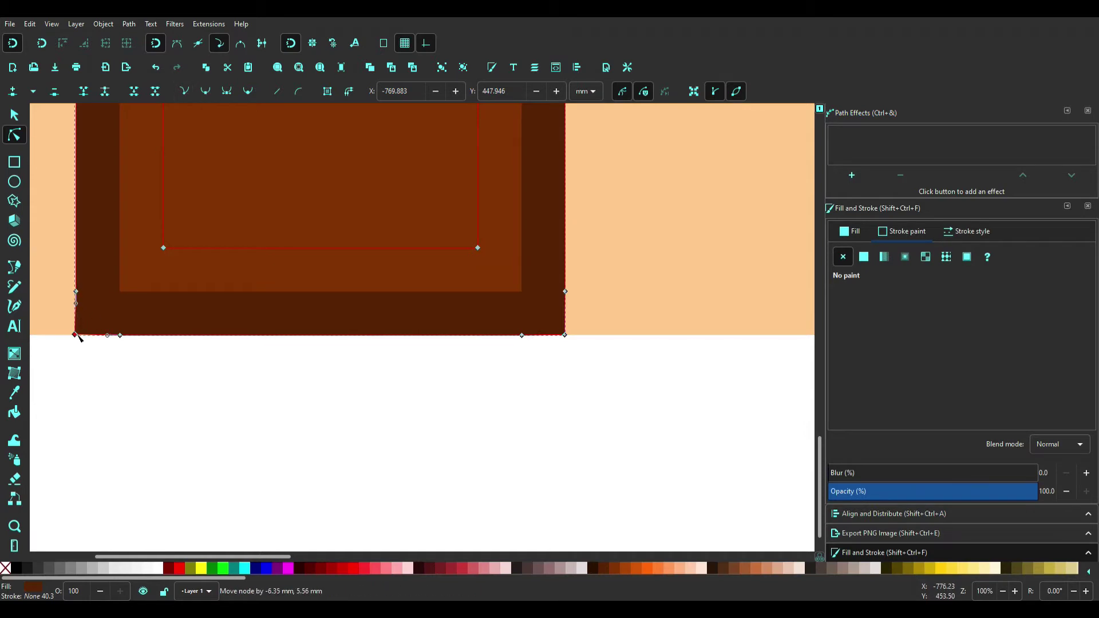
pyautogui.press('s')
pyautogui.keyDown('ctrl'); pyautogui.scroll(-4, 236, 523); pyautogui.keyUp('ctrl')
# - Duplicate the door, place the copy beside the original, and nudge it into line
pyautogui.hotkey('ctrl', 'd')
pyautogui.moveTo(289, 359); pyautogui.dragTo(424, 390)
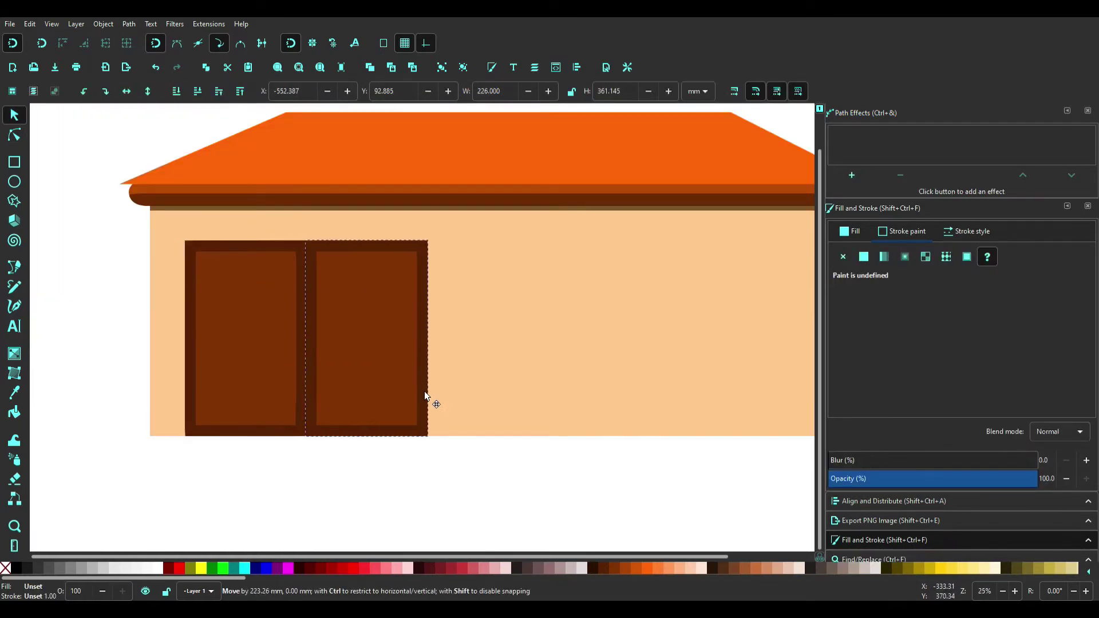
pyautogui.press('Escape')
pyautogui.keyDown('ctrl'); pyautogui.scroll(2, 298, 395); pyautogui.keyUp('ctrl')
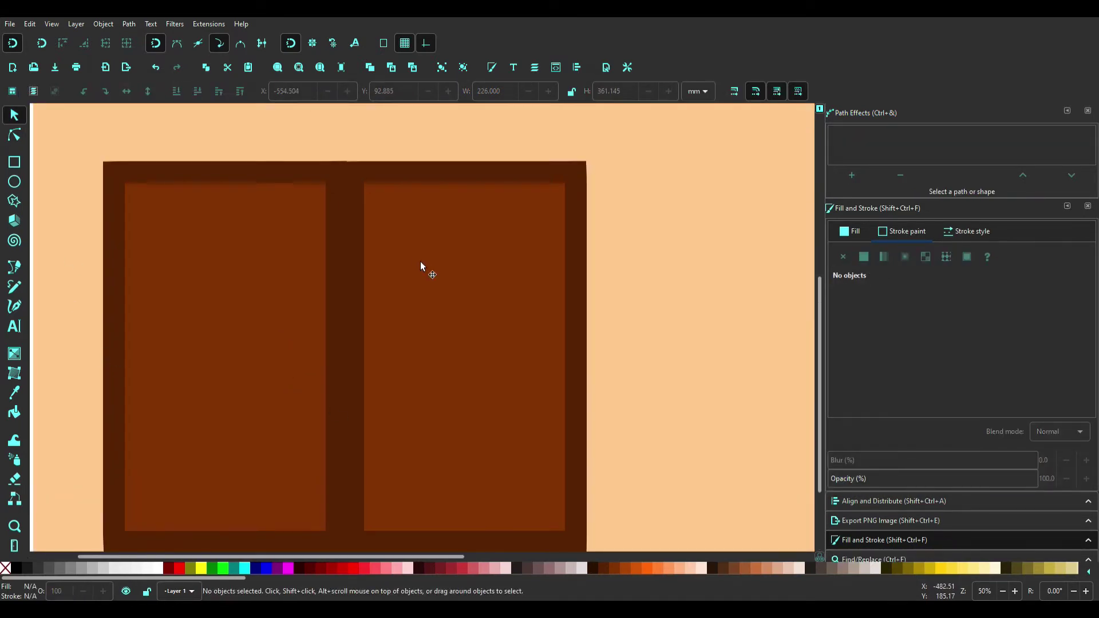
pyautogui.keyDown('ctrl'); pyautogui.scroll(3, 420, 266); pyautogui.keyUp('ctrl')
pyautogui.keyDown('ctrl'); pyautogui.scroll(-3, 321, 338); pyautogui.keyUp('ctrl')
pyautogui.moveTo(339, 526); pyautogui.dragTo(349, 526)
pyautogui.keyDown('ctrl'); pyautogui.scroll(3, 621, 521); pyautogui.keyUp('ctrl')
pyautogui.press('Escape')
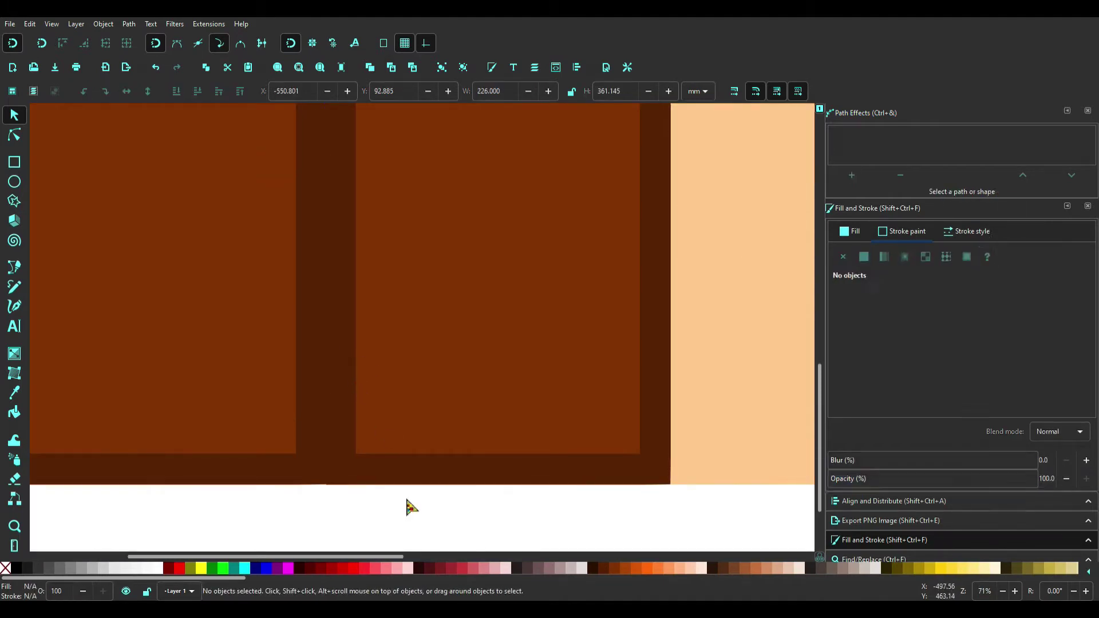
# - Open the XML Editor and try narrowing the left door, undoing the changes
pyautogui.hotkey('ctrl', 'shift', 'x')
pyautogui.scroll(10, 31, 264)
pyautogui.hscroll(-5, 32, 263)
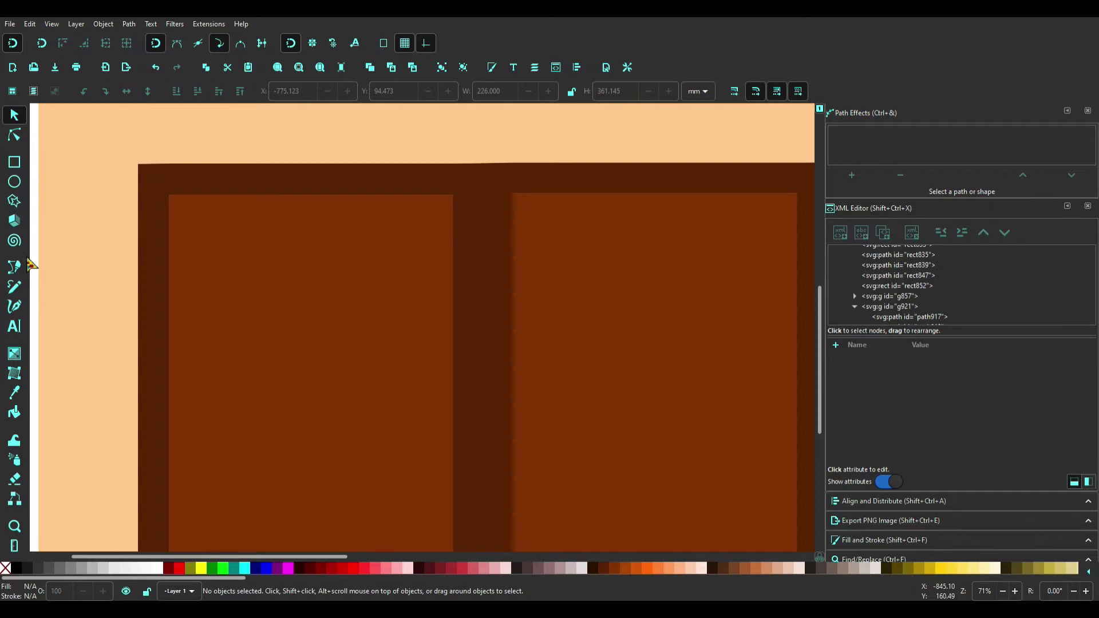
pyautogui.scroll(-5, 359, 310)
pyautogui.click(359, 309)
pyautogui.moveTo(176, 252); pyautogui.dragTo(186, 252)
pyautogui.keyDown('ctrl'); pyautogui.scroll(-5, 371, 398); pyautogui.keyUp('ctrl')
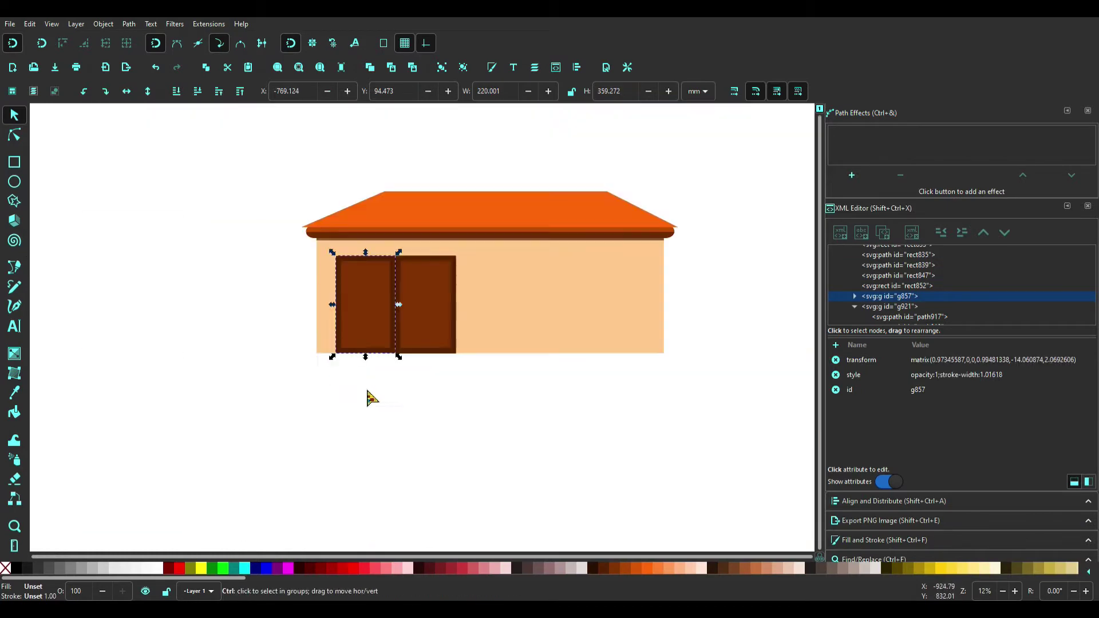
pyautogui.hotkey('ctrl', 'z')
pyautogui.click(454, 326)
pyautogui.hotkey('ctrl', 'z')
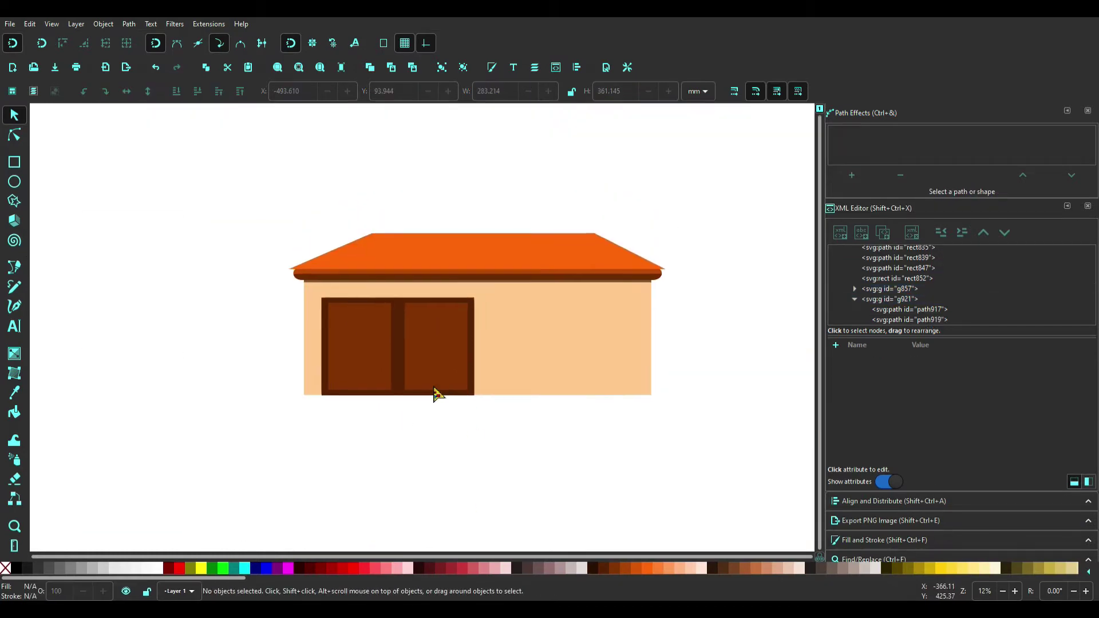
pyautogui.click(398, 298)
pyautogui.keyDown('ctrl'); pyautogui.scroll(3, 355, 390); pyautogui.keyUp('ctrl')
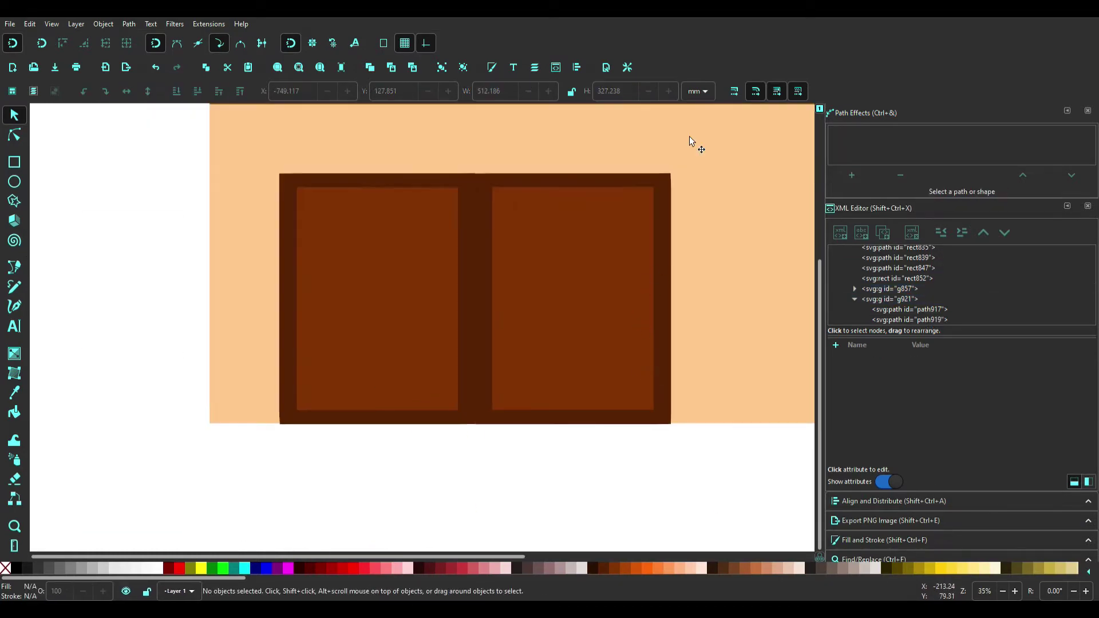
# - Check the left and right door groups, then select the roof
pyautogui.click(384, 417)
pyautogui.keyDown('ctrl'); pyautogui.scroll(2, 382, 437); pyautogui.keyUp('ctrl')
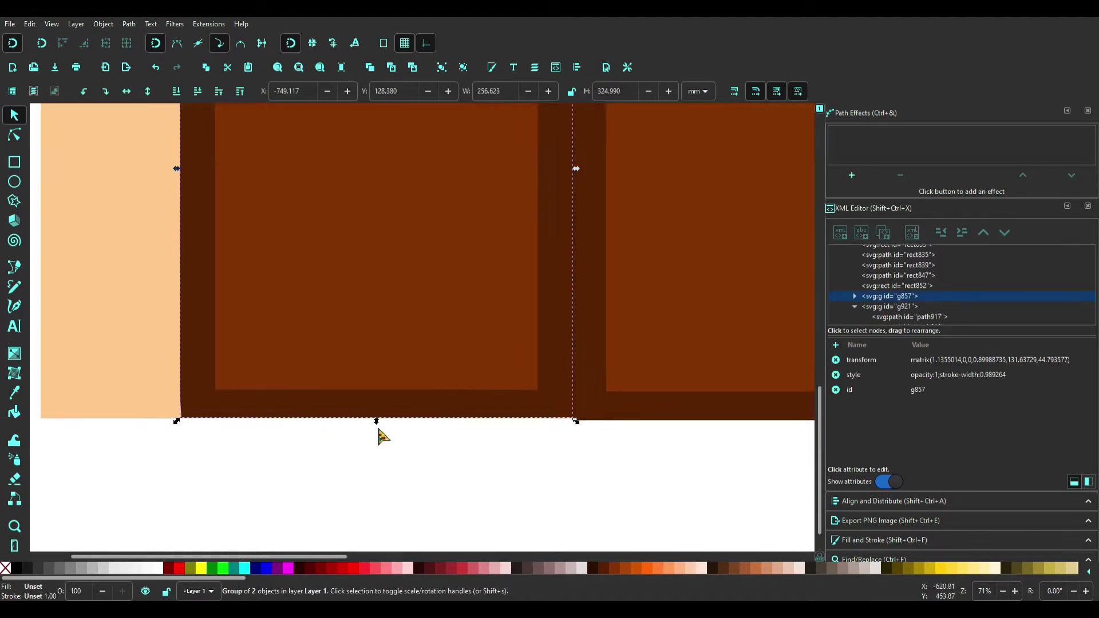
pyautogui.scroll(-2, 378, 338)
pyautogui.click(621, 333)
pyautogui.scroll(8, 713, 327)
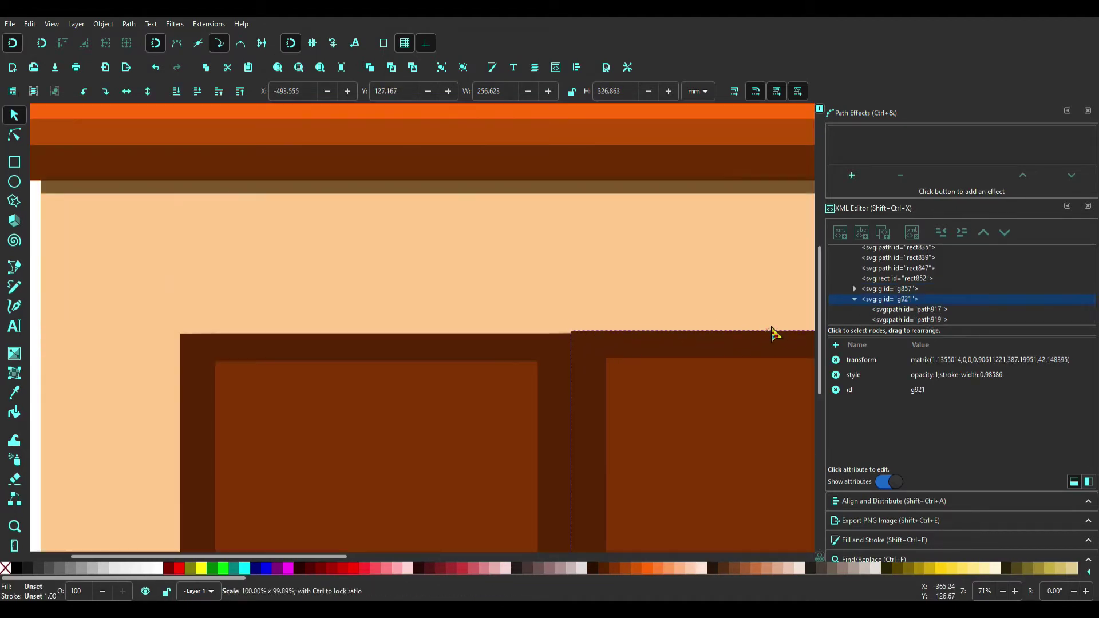
pyautogui.scroll(-8, 716, 343)
pyautogui.scroll(8, 687, 447)
pyautogui.scroll(-6, 629, 412)
pyautogui.click(507, 426)
pyautogui.keyDown('ctrl'); pyautogui.scroll(-3, 508, 422); pyautogui.keyUp('ctrl')
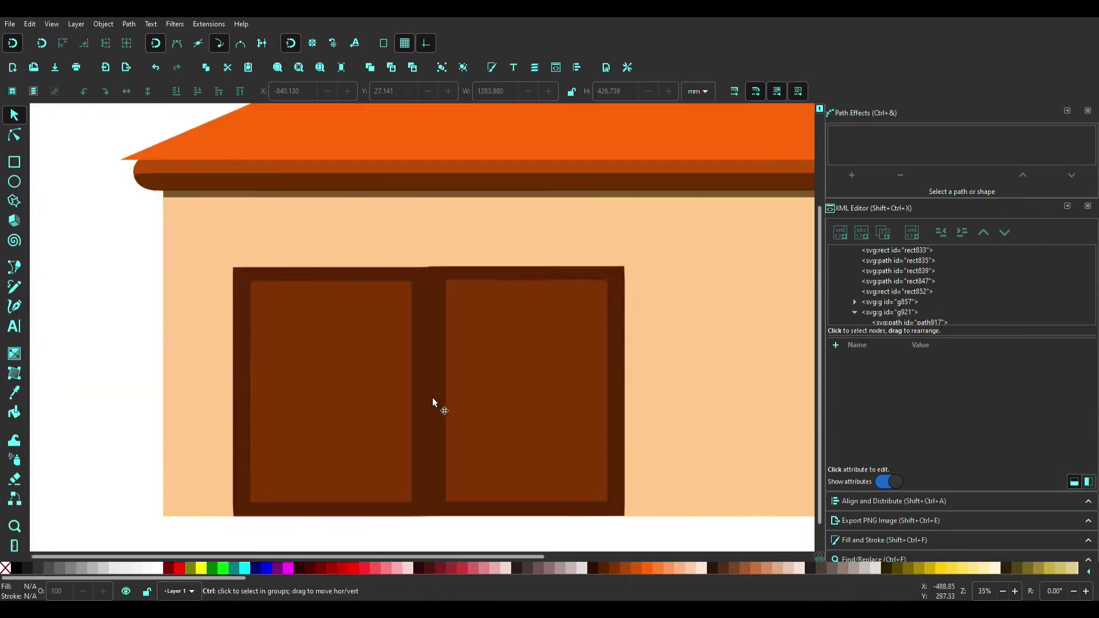
pyautogui.click(487, 358)
# - Give the roof a vertical orange gradient with a darker top stop
pyautogui.press('g')
pyautogui.moveTo(648, 275); pyautogui.dragTo(657, 380)
pyautogui.hscroll(5, 667, 397)
pyautogui.moveTo(355, 347); pyautogui.dragTo(352, 443)
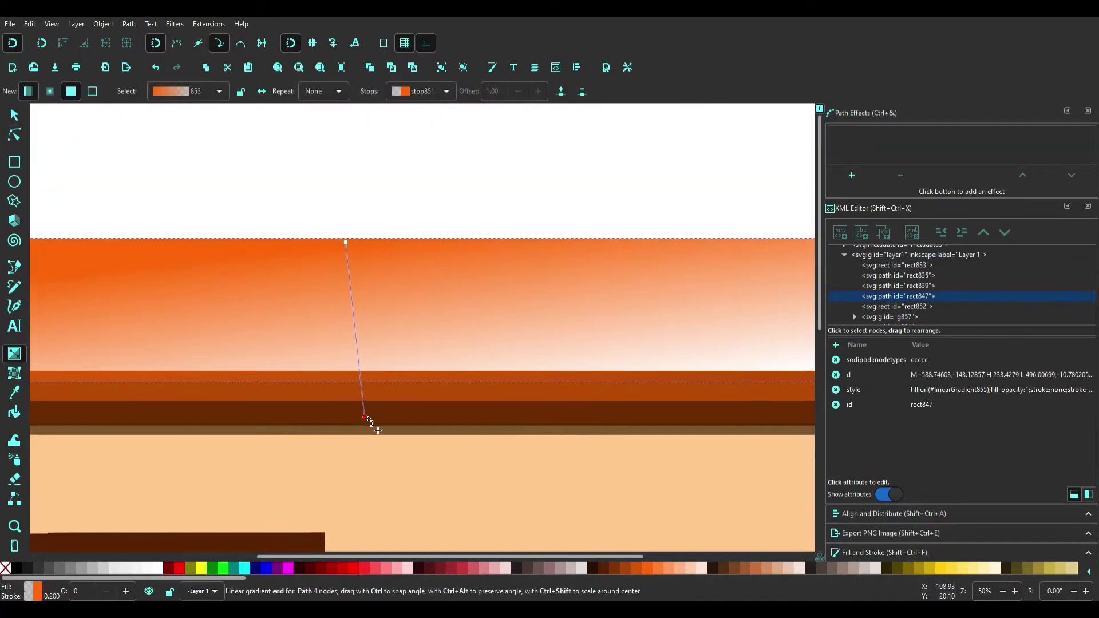
pyautogui.hotkey('ctrl', 'shift', 'f')
pyautogui.moveTo(916, 354)
pyautogui.mouseDown()
pyautogui.moveTo(962, 354)
pyautogui.moveTo(912, 355)
pyautogui.mouseUp()
pyautogui.click(345, 242)
pyautogui.moveTo(346, 243); pyautogui.dragTo(371, 240)
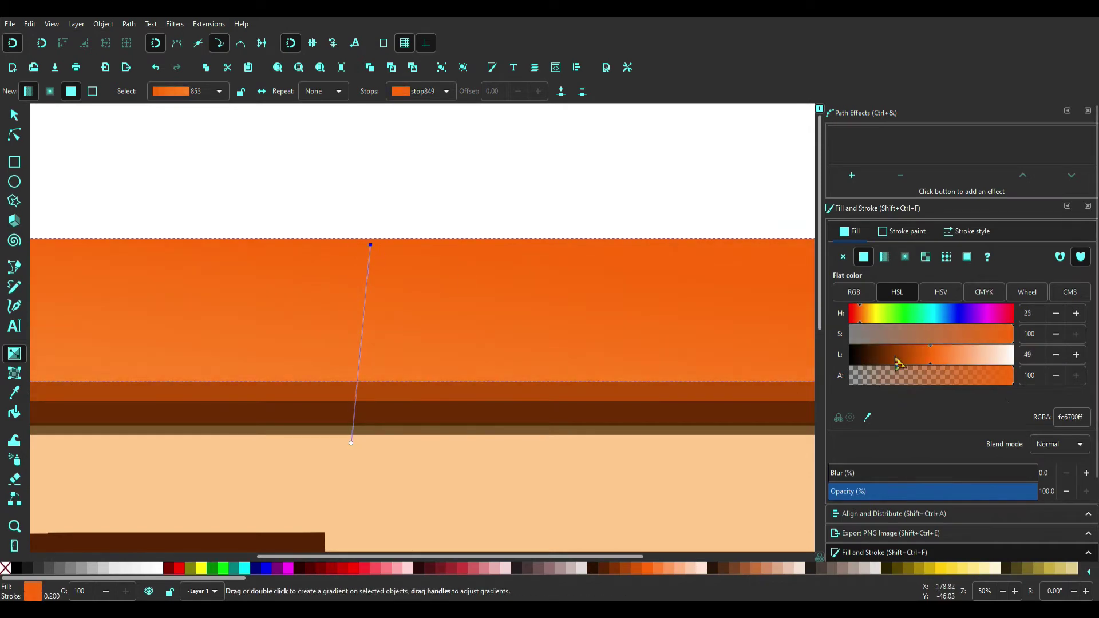
pyautogui.keyDown('ctrl'); pyautogui.scroll(-2, 661, 317); pyautogui.keyUp('ctrl')
# - Nudge the door group left to line the right door up with the left
pyautogui.press('s')
pyautogui.keyDown('ctrl'); pyautogui.scroll(2, 295, 250); pyautogui.keyUp('ctrl')
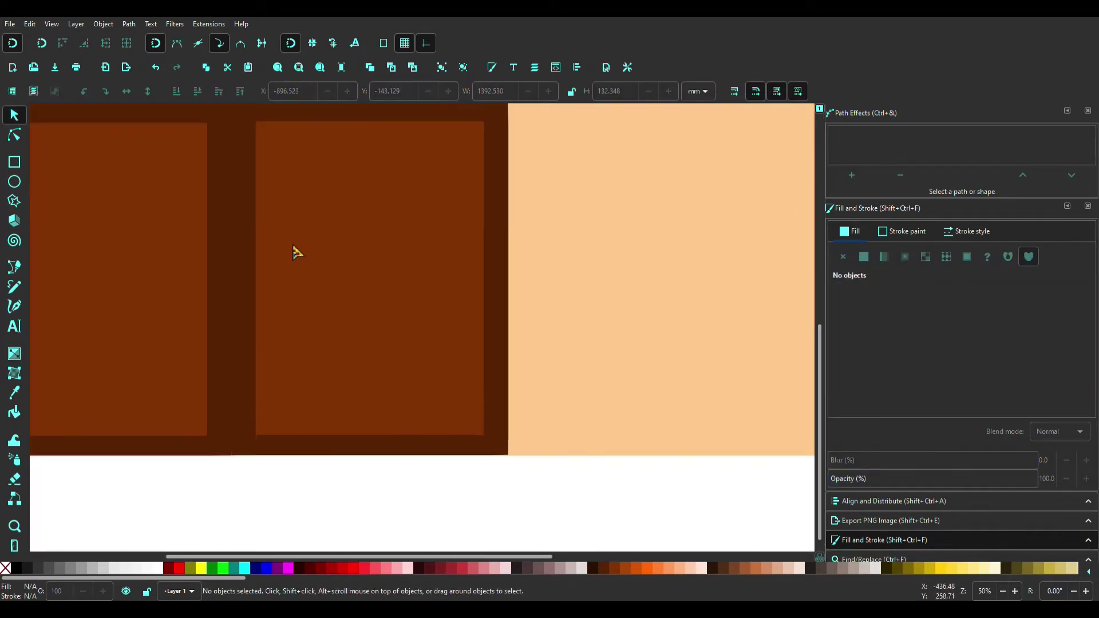
pyautogui.keyDown('ctrl'); pyautogui.scroll(1, 240, 441); pyautogui.keyUp('ctrl')
pyautogui.click(239, 441)
pyautogui.scroll(3, 249, 513)
pyautogui.keyDown('ctrl'); pyautogui.scroll(3, 490, 252); pyautogui.keyUp('ctrl')
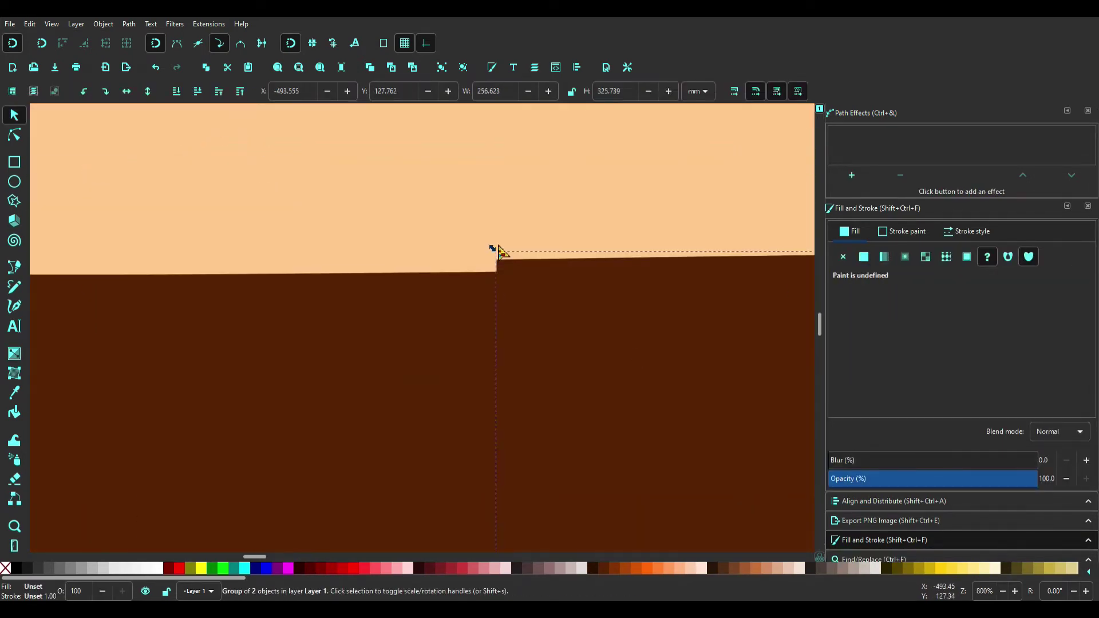
pyautogui.keyDown('ctrl'); pyautogui.scroll(4, 671, 394); pyautogui.keyUp('ctrl')
pyautogui.keyDown('ctrl'); pyautogui.scroll(-10, 396, 336); pyautogui.keyUp('ctrl')
pyautogui.keyDown('ctrl'); pyautogui.scroll(-5, 479, 474); pyautogui.keyUp('ctrl')
pyautogui.keyDown('ctrl'); pyautogui.scroll(8, 399, 437); pyautogui.keyUp('ctrl')
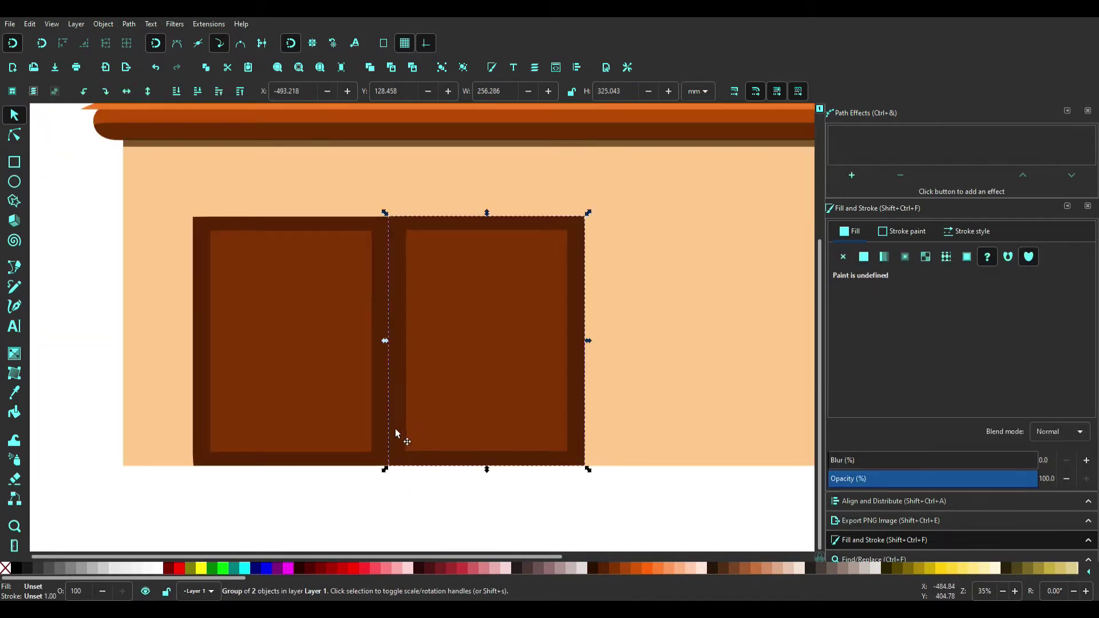
pyautogui.press('Left')
pyautogui.press('Left')
pyautogui.press('Left')
# - Draw a small white circle on the door and duplicate it below for the handle ends
pyautogui.scroll(2, 393, 538)
pyautogui.press('Escape')
pyautogui.press('e')
pyautogui.keyDown('ctrl'); pyautogui.scroll(2, 395, 378); pyautogui.keyUp('ctrl')
pyautogui.moveTo(359, 323); pyautogui.dragTo(394, 356)
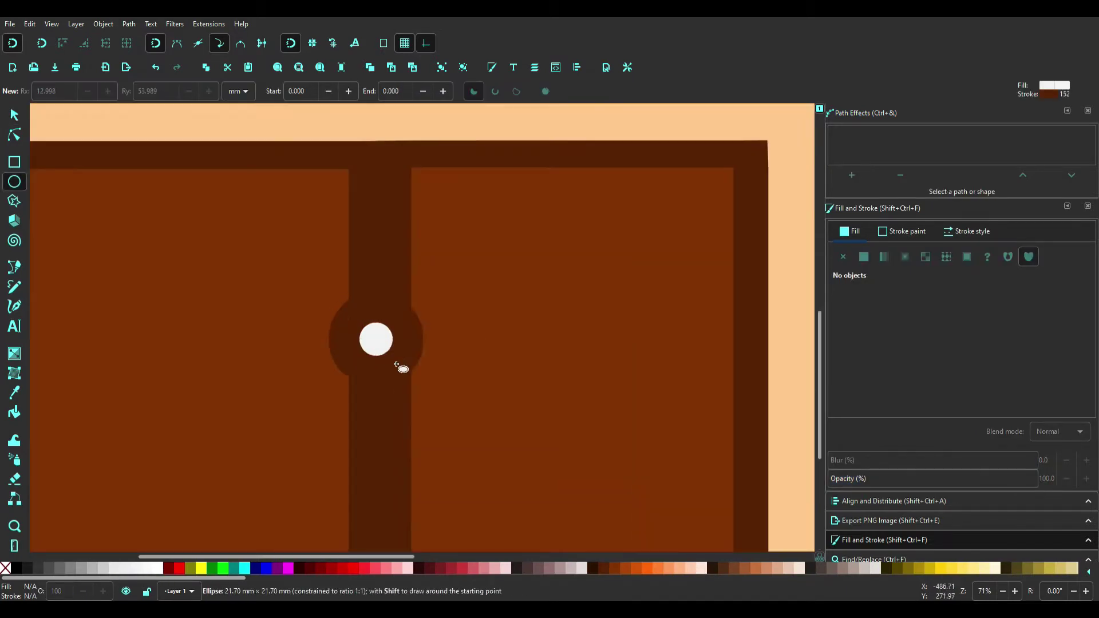
pyautogui.hotkey('ctrl', 'z')
pyautogui.hotkey('ctrl', 'shift', 'z')
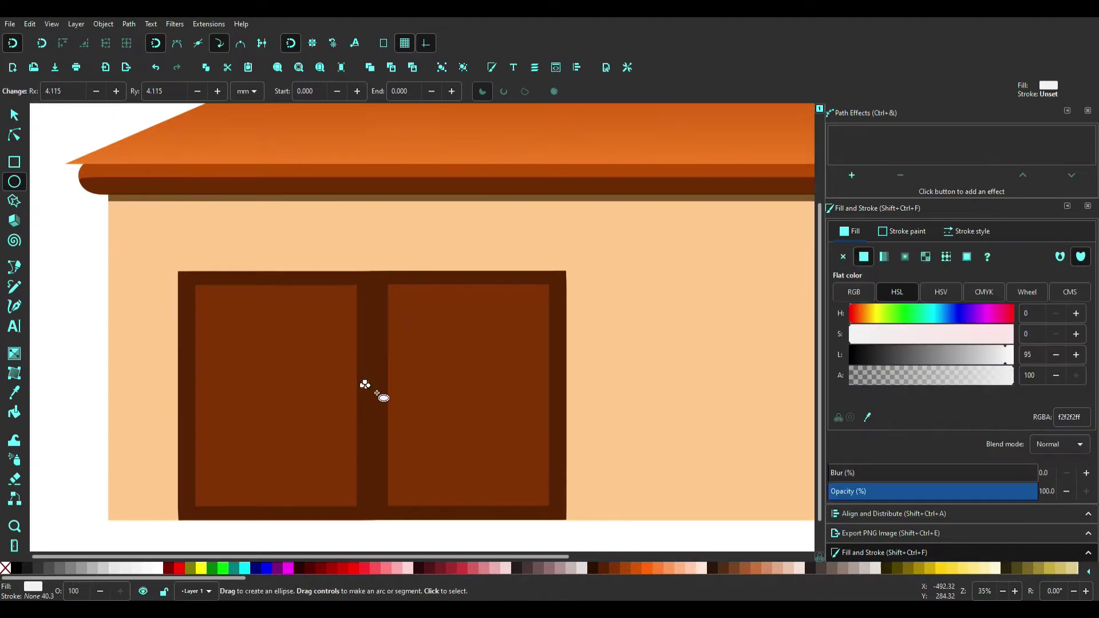
pyautogui.press('1')
pyautogui.hotkey('ctrl', 'd')
pyautogui.hotkey('shift', 'Down')
pyautogui.hotkey('shift', 'Down')
pyautogui.hotkey('shift', 'Down')
pyautogui.hotkey('shift', 'Down')
pyautogui.hotkey('shift', 'Down')
pyautogui.hotkey('shift', 'Down')
pyautogui.press('Up')
pyautogui.press('Up')
pyautogui.press('Up')
# - Draw a white bar linking the two circles into a handle
pyautogui.press('r')
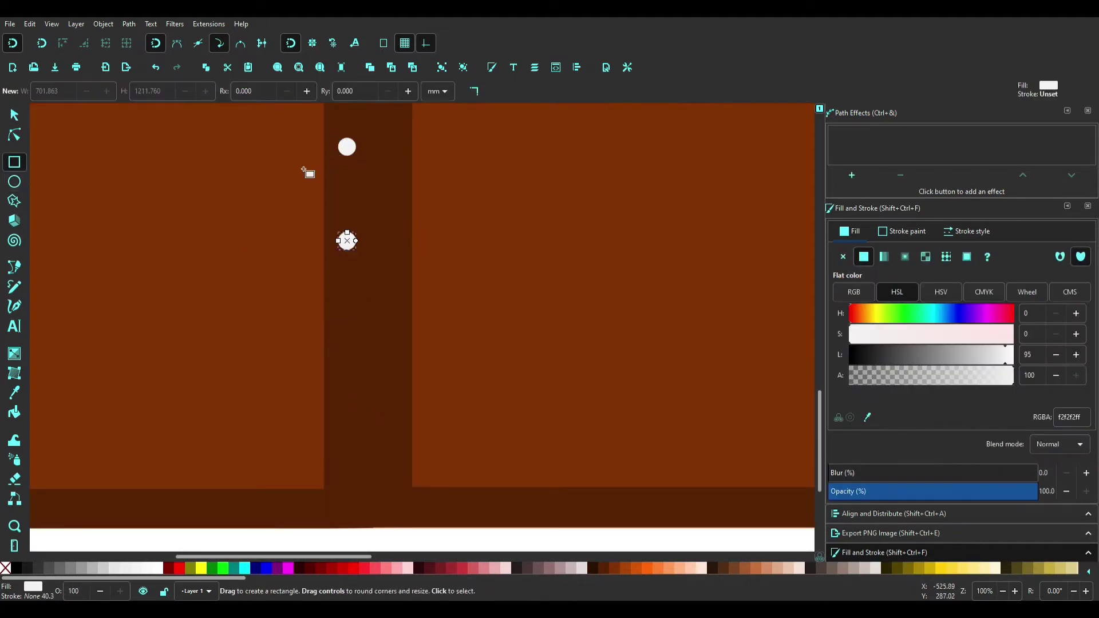
pyautogui.moveTo(347, 241); pyautogui.dragTo(347, 241)
pyautogui.keyDown('ctrl'); pyautogui.scroll(2, 350, 132); pyautogui.keyUp('ctrl')
pyautogui.press('s')
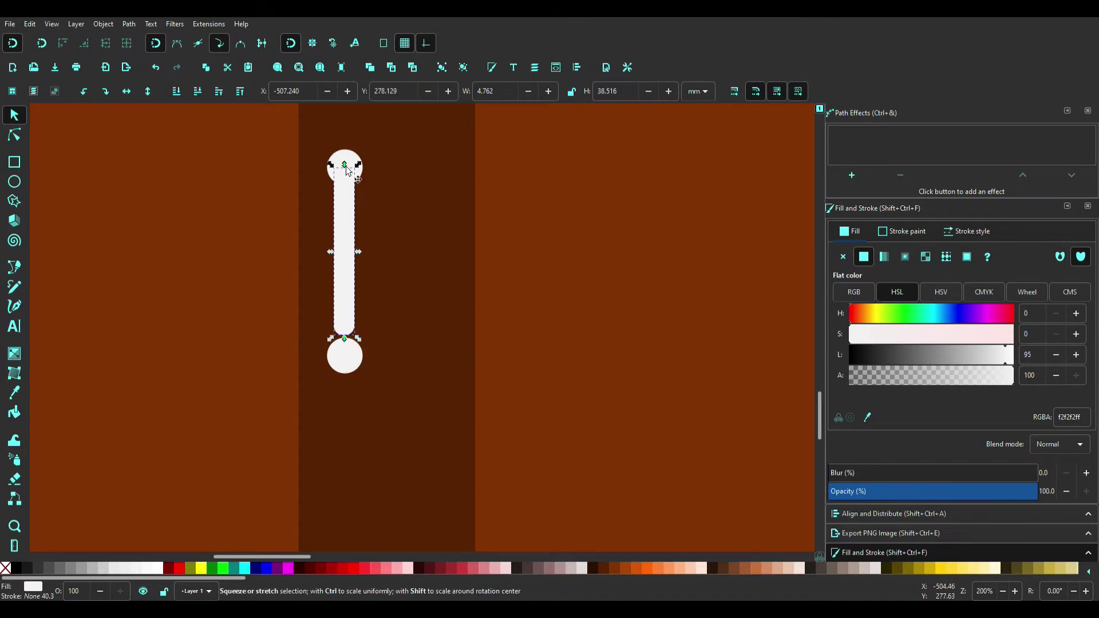
pyautogui.scroll(4, 350, 317)
pyautogui.hotkey('ctrl', 'z')
pyautogui.keyDown('ctrl'); pyautogui.scroll(3, 372, 269); pyautogui.keyUp('ctrl')
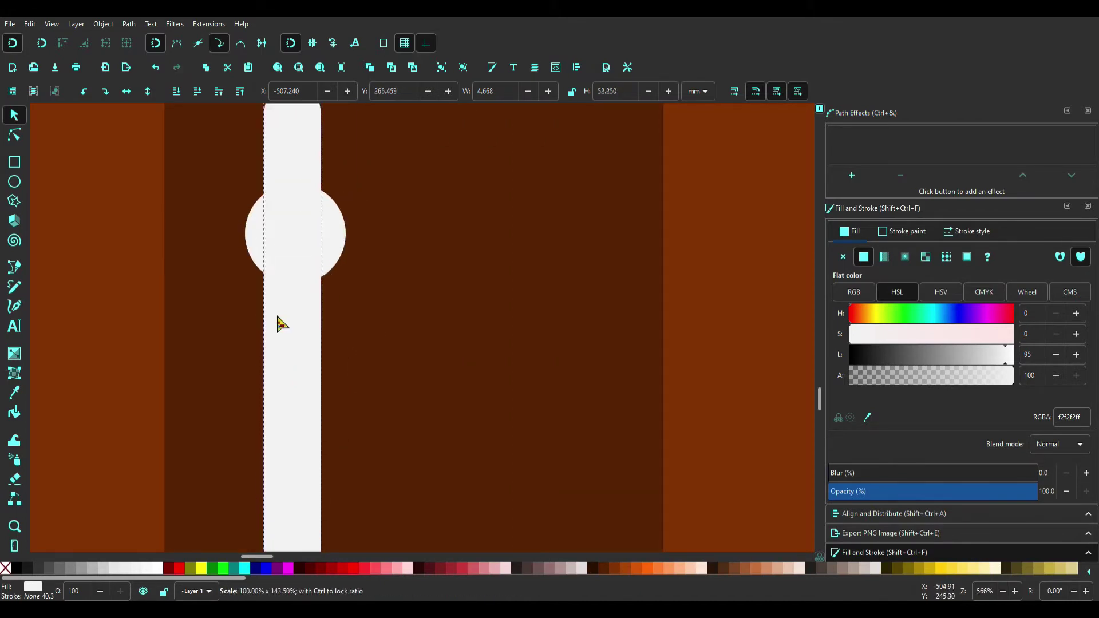
pyautogui.scroll(-5, 350, 340)
pyautogui.click(294, 452)
pyautogui.keyDown('ctrl'); pyautogui.scroll(-7, 338, 439); pyautogui.keyUp('ctrl')
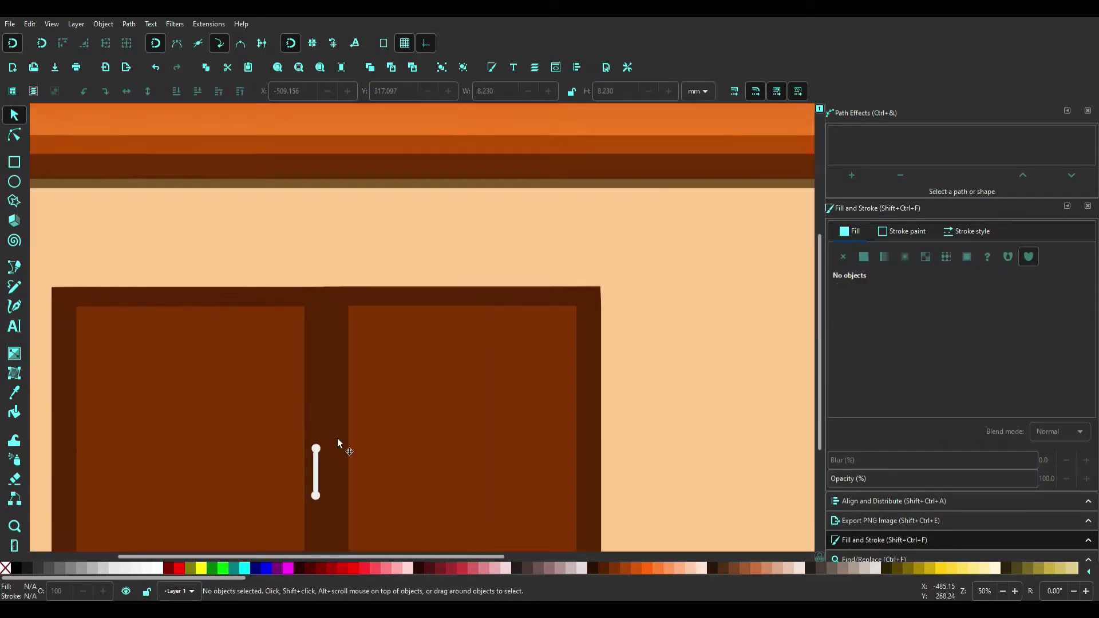
pyautogui.keyDown('ctrl'); pyautogui.scroll(4, 338, 438); pyautogui.keyUp('ctrl')
# - Recolour the handle parts light grey #cccccc and add a blurred white highlight circle
pyautogui.click(115, 569)
pyautogui.click(318, 461)
pyautogui.click(114, 569)
pyautogui.click(319, 325)
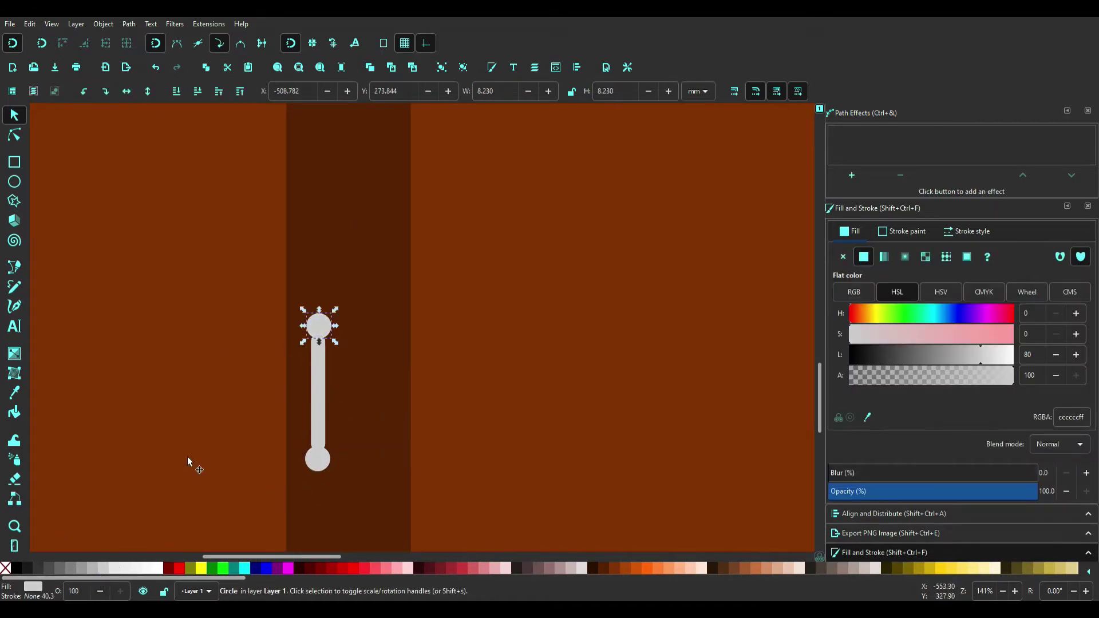
pyautogui.click(115, 569)
pyautogui.press('+')
pyautogui.press('+')
pyautogui.press('+')
pyautogui.hotkey('ctrl', 'd')
pyautogui.click(155, 568)
pyautogui.moveTo(388, 402); pyautogui.dragTo(320, 366)
pyautogui.moveTo(830, 473); pyautogui.dragTo(938, 473)
pyautogui.scroll(-5, 319, 358)
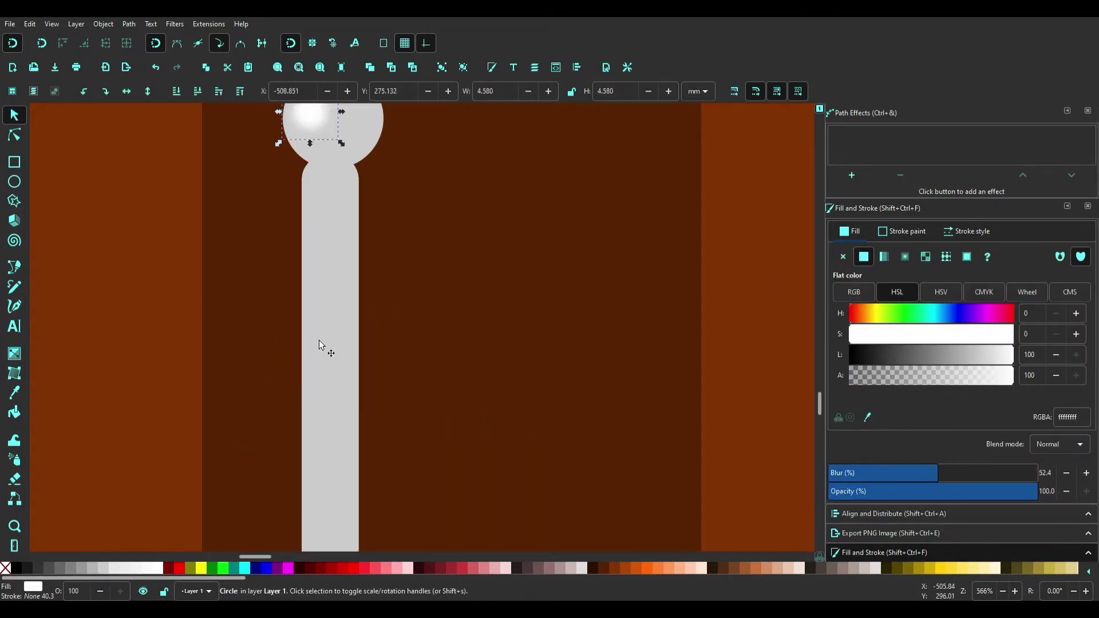
pyautogui.scroll(4, 342, 306)
pyautogui.scroll(-5, 304, 303)
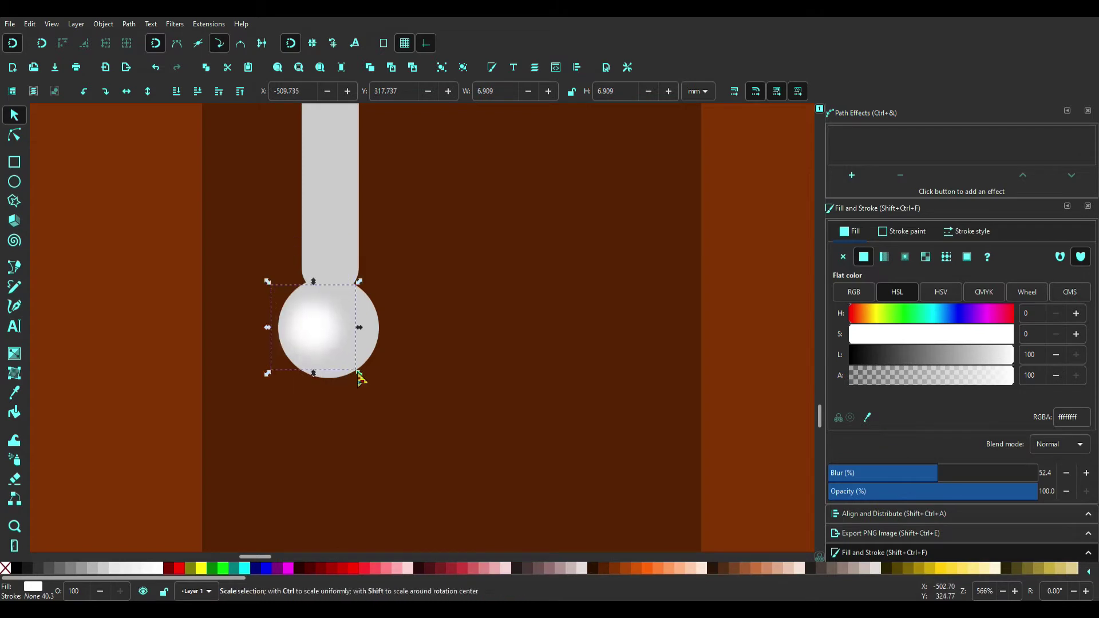
# - Add a thin blurred black shading strip stretched along the handle bar
pyautogui.press('r')
pyautogui.moveTo(332, 123); pyautogui.dragTo(347, 489)
pyautogui.scroll(3, 347, 401)
pyautogui.click(16, 569)
pyautogui.press('s')
pyautogui.moveTo(831, 473); pyautogui.dragTo(879, 473)
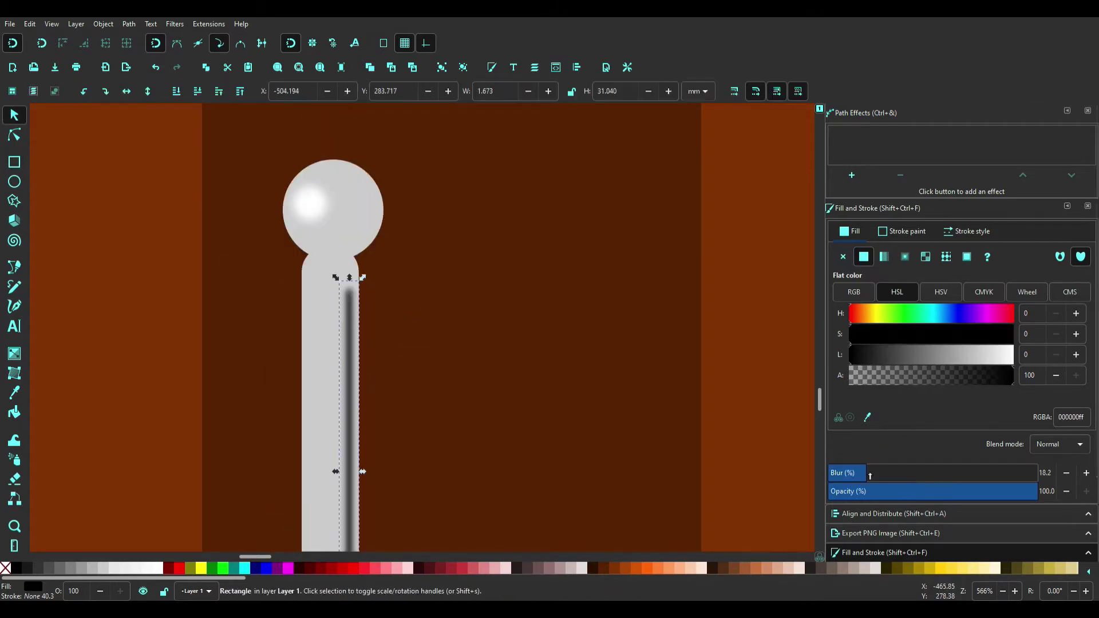
pyautogui.scroll(-5, 355, 458)
pyautogui.moveTo(369, 450)
pyautogui.mouseDown()
pyautogui.moveTo(346, 264)
pyautogui.moveTo(345, 309)
pyautogui.mouseUp()
pyautogui.scroll(-3, 441, 484)
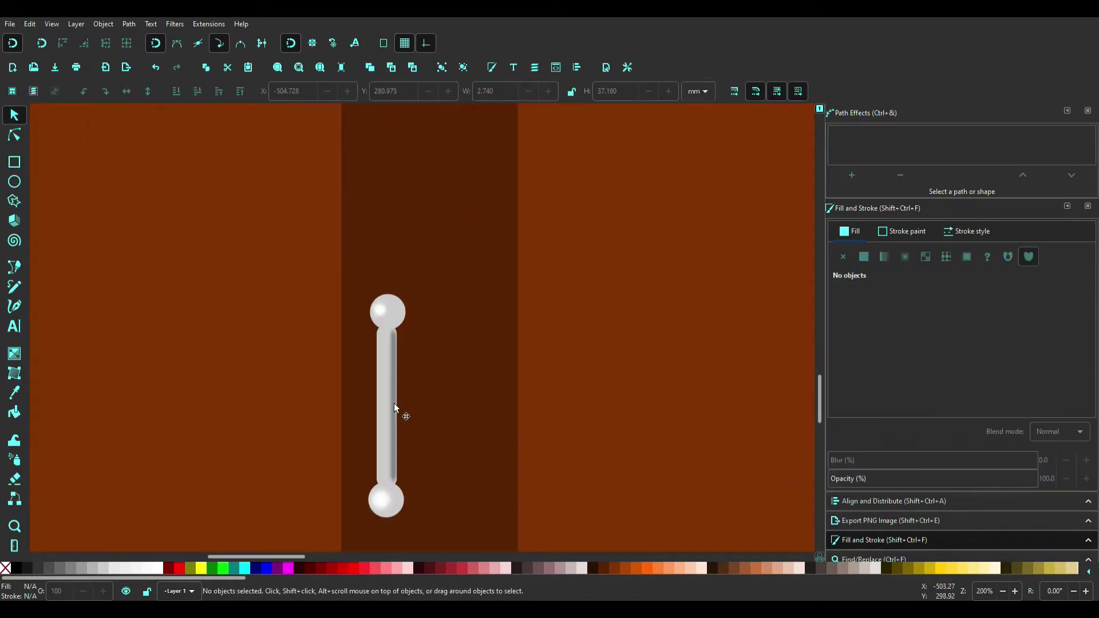
# - Select the handle's bottom circle, then deselect to view the finished handle
pyautogui.click(376, 503)
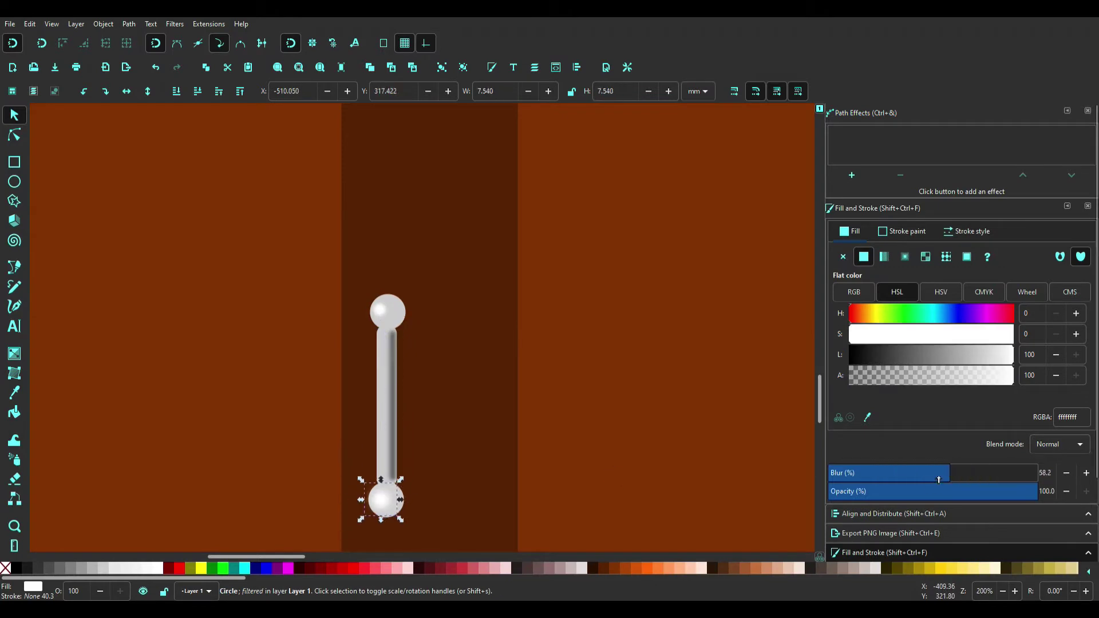
pyautogui.scroll(-5, 401, 504)
pyautogui.scroll(3, 573, 458)
pyautogui.press('Escape')
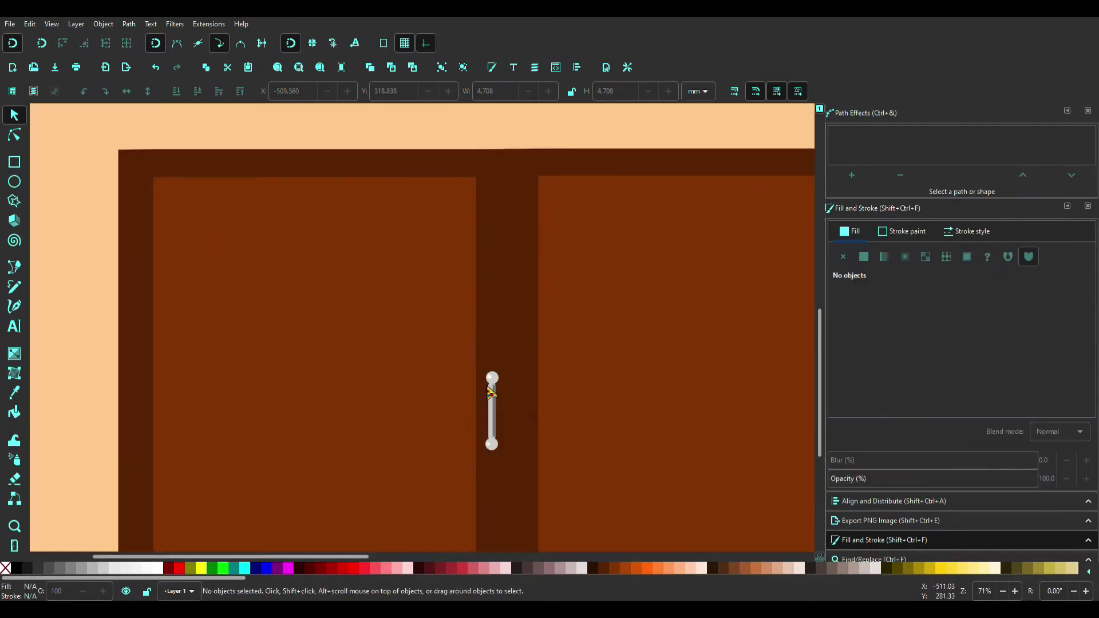
pyautogui.hscroll(10, 491, 393)
# - Copy the whole handle and place it beside the first one
pyautogui.moveTo(153, 263); pyautogui.dragTo(263, 478)
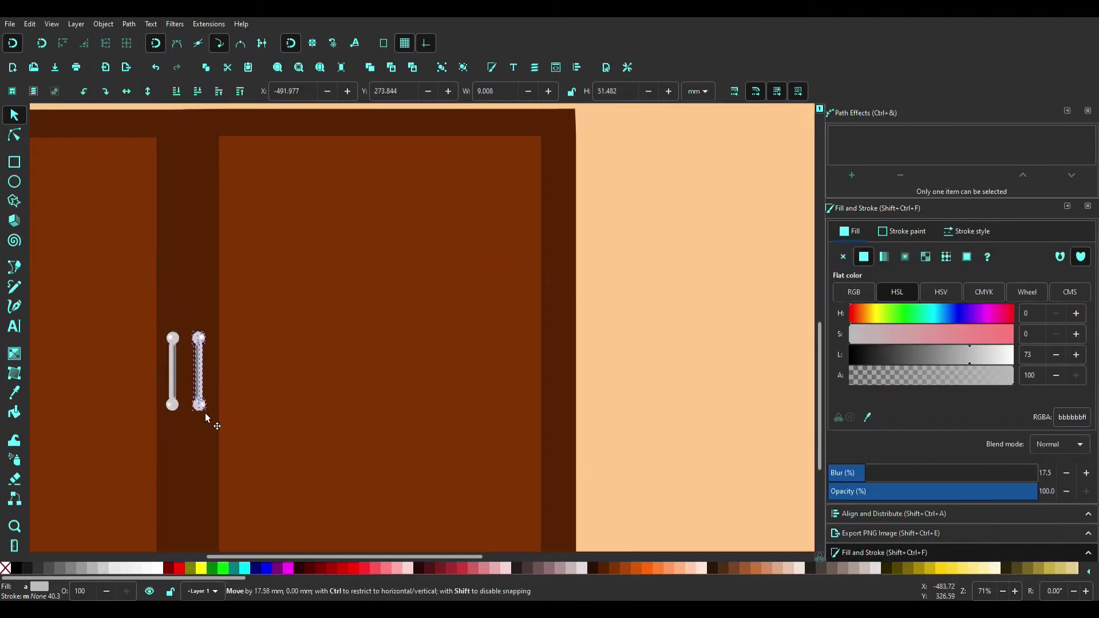
pyautogui.moveTo(206, 418); pyautogui.dragTo(207, 418)
pyautogui.scroll(-4, 236, 417)
pyautogui.scroll(3, 351, 530)
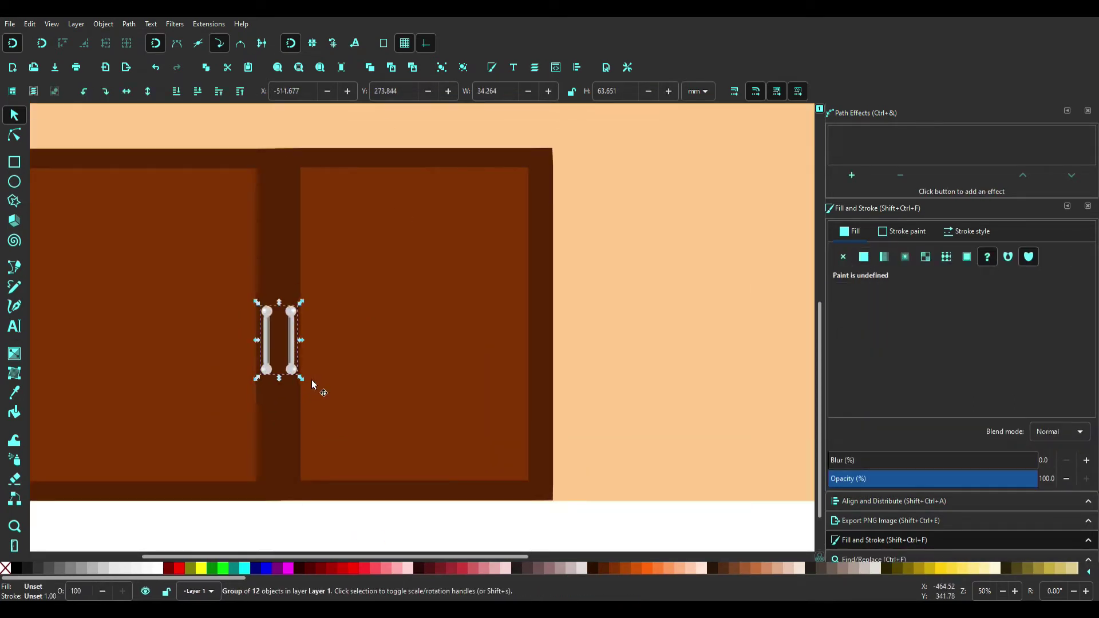
pyautogui.press('Escape')
pyautogui.scroll(3, 448, 401)
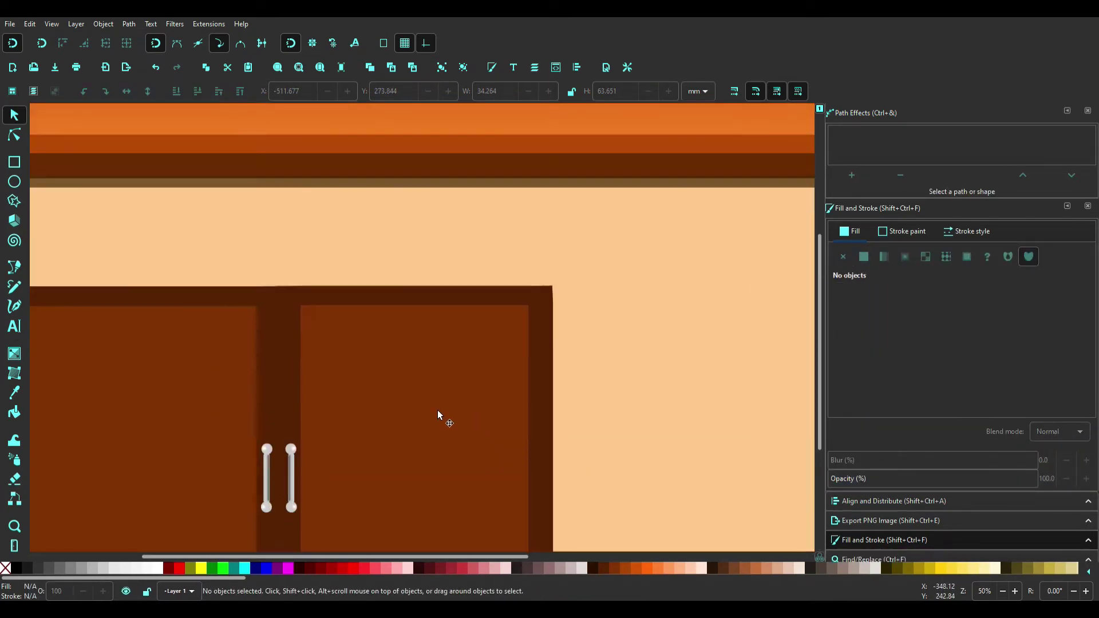
pyautogui.scroll(-3, 437, 417)
pyautogui.hscroll(-4, 437, 418)
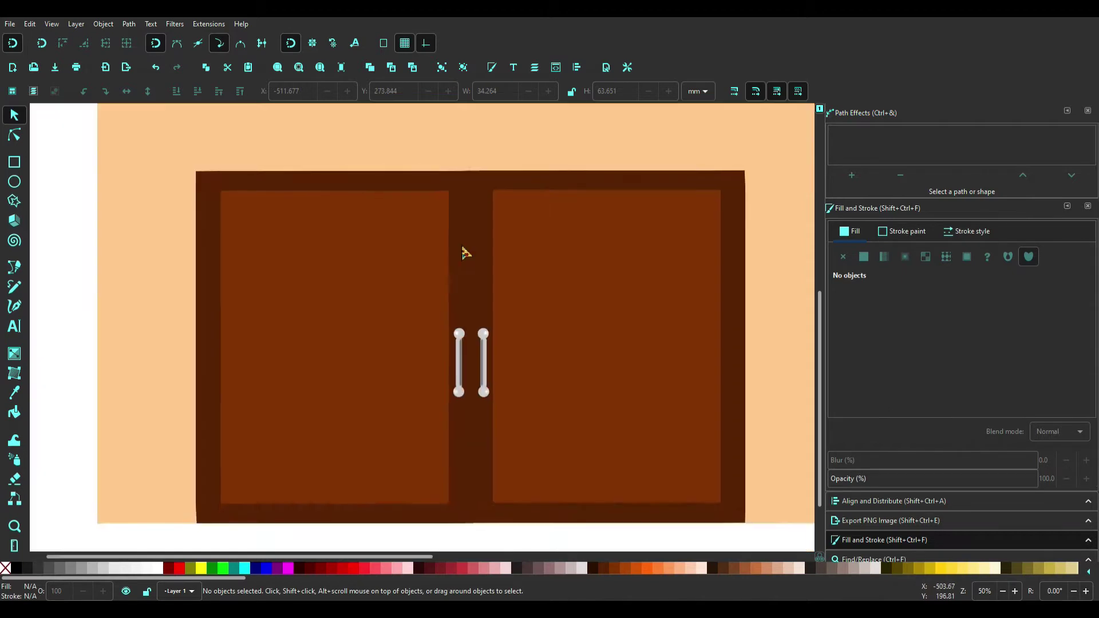
pyautogui.scroll(1, 322, 307)
# - Draw a cyan window rectangle on the left door and adjust its top and right edges
pyautogui.press('r')
pyautogui.moveTo(220, 207)
pyautogui.mouseDown()
pyautogui.moveTo(481, 439)
pyautogui.moveTo(196, 199)
pyautogui.mouseUp()
pyautogui.press('s')
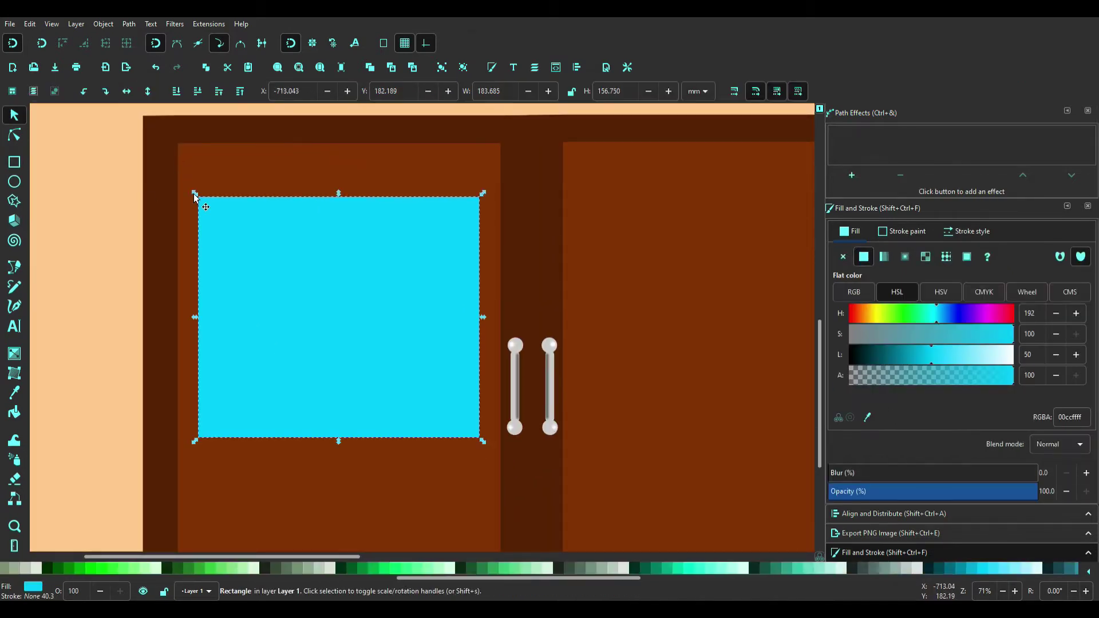
pyautogui.moveTo(428, 578); pyautogui.dragTo(93, 578)
pyautogui.keyDown('shift'); pyautogui.click(338, 570); pyautogui.keyUp('shift')
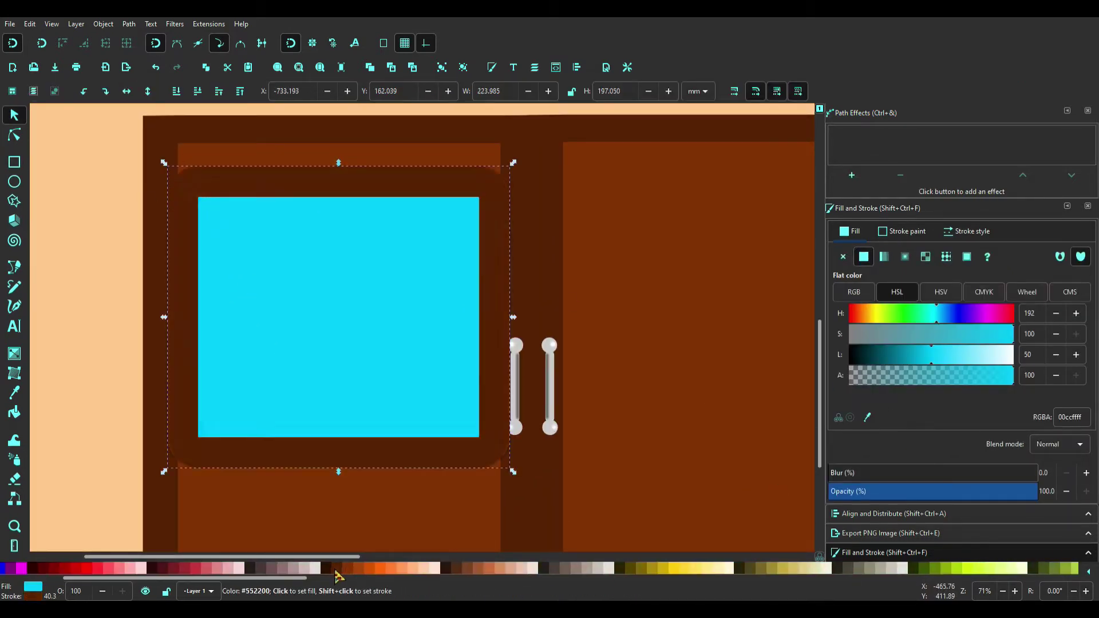
pyautogui.moveTo(338, 163); pyautogui.dragTo(330, 119)
pyautogui.click(968, 231)
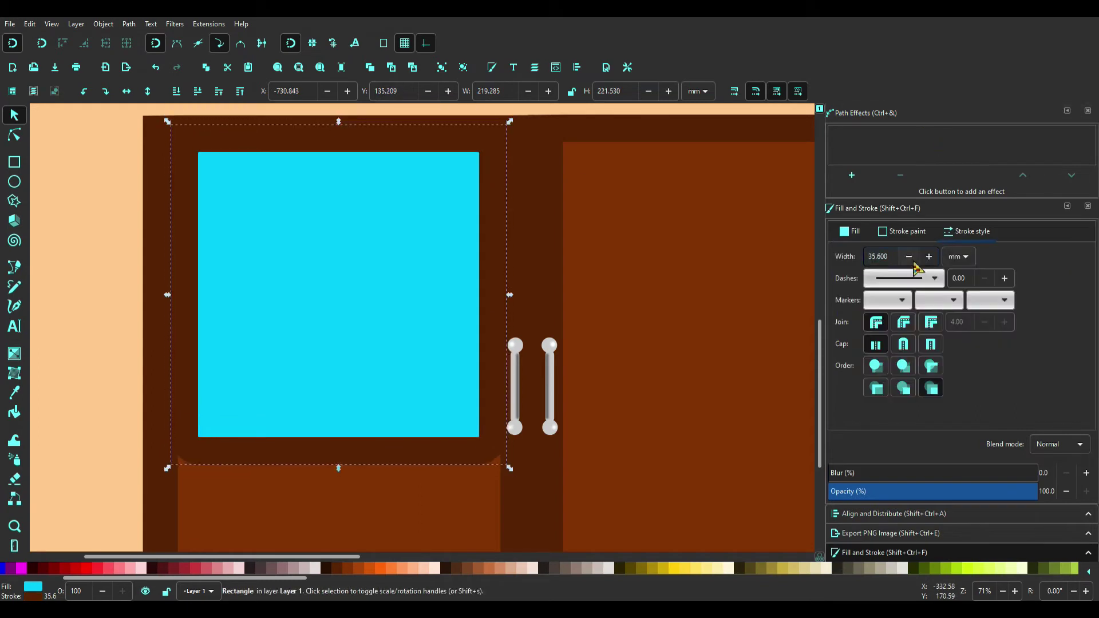
pyautogui.moveTo(515, 297); pyautogui.dragTo(506, 289)
# - Remove the window's border and resize it to sit centred in the door panel
pyautogui.press('Delete')
pyautogui.scroll(5, 172, 568)
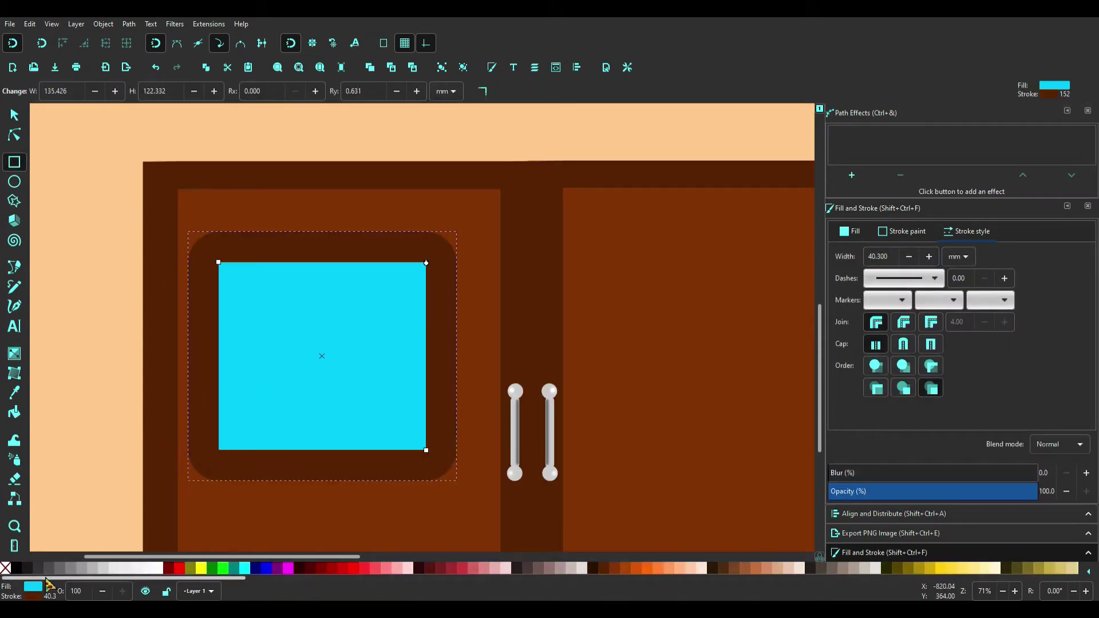
pyautogui.keyDown('shift'); pyautogui.click(6, 568); pyautogui.keyUp('shift')
pyautogui.press('s')
pyautogui.moveTo(214, 259); pyautogui.dragTo(178, 189)
pyautogui.moveTo(429, 454)
pyautogui.mouseDown()
pyautogui.moveTo(504, 505)
pyautogui.moveTo(496, 343)
pyautogui.mouseUp()
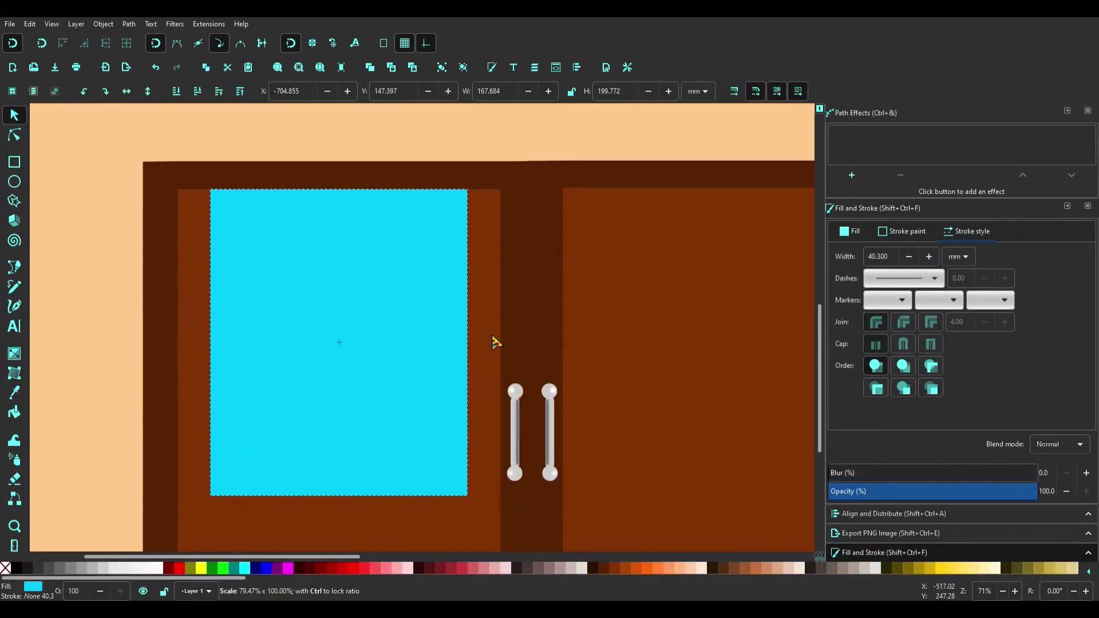
pyautogui.moveTo(339, 225)
pyautogui.mouseDown()
pyautogui.moveTo(341, 196)
pyautogui.moveTo(340, 210)
pyautogui.mouseUp()
pyautogui.scroll(-10, 344, 229)
pyautogui.press('Escape')
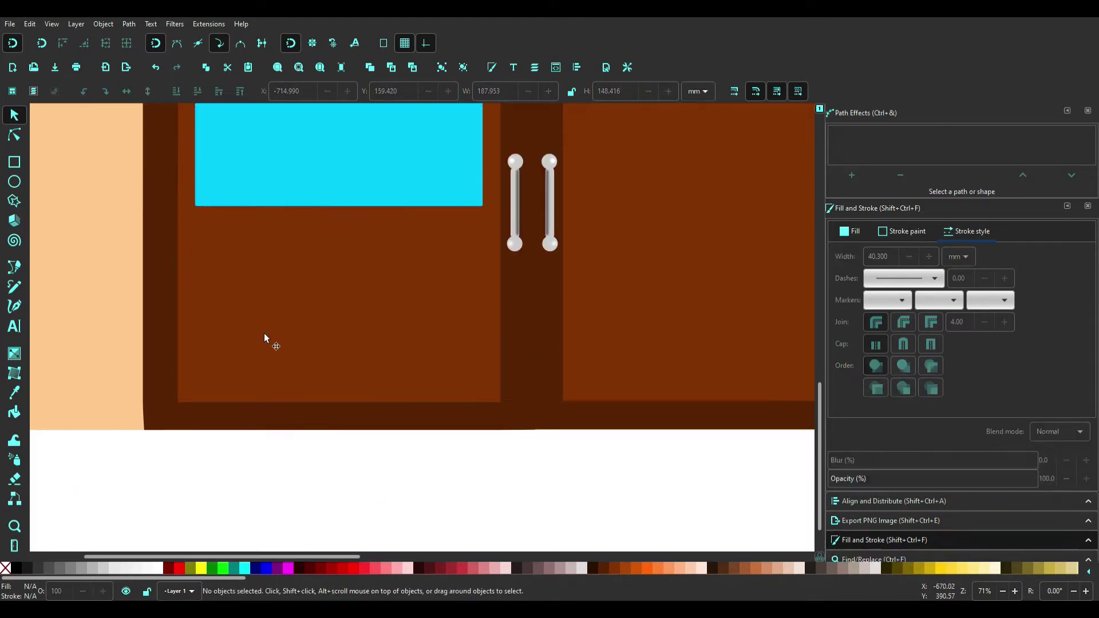
# - Draw a rectangle for the lower door panel and colour the left door deep brown
pyautogui.click(15, 162)
pyautogui.moveTo(197, 232); pyautogui.dragTo(474, 396)
pyautogui.press('s')
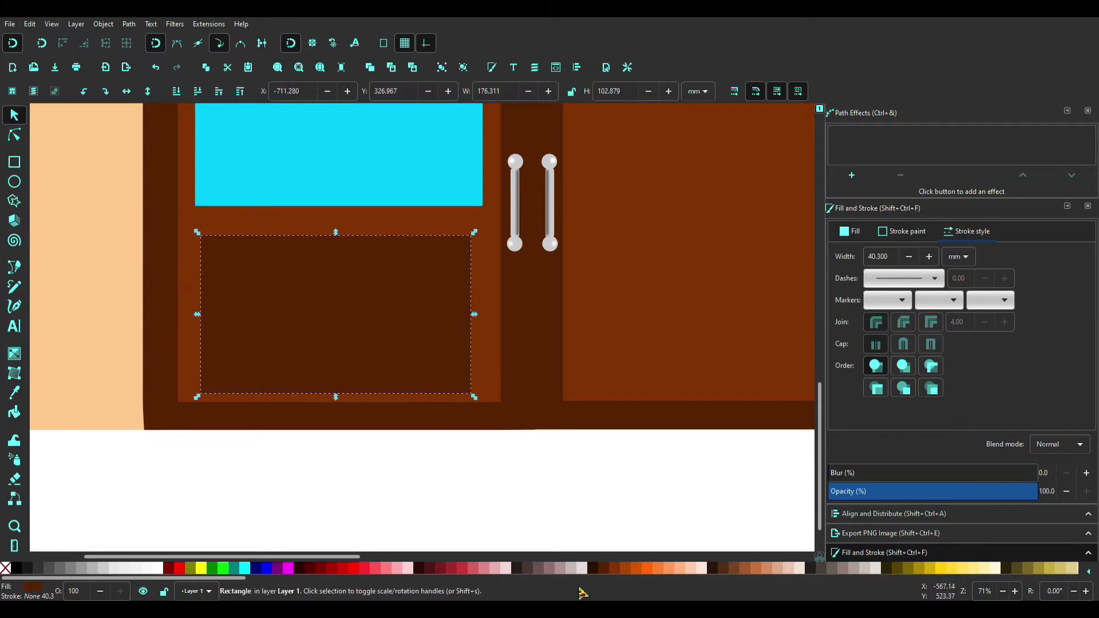
pyautogui.click(172, 258)
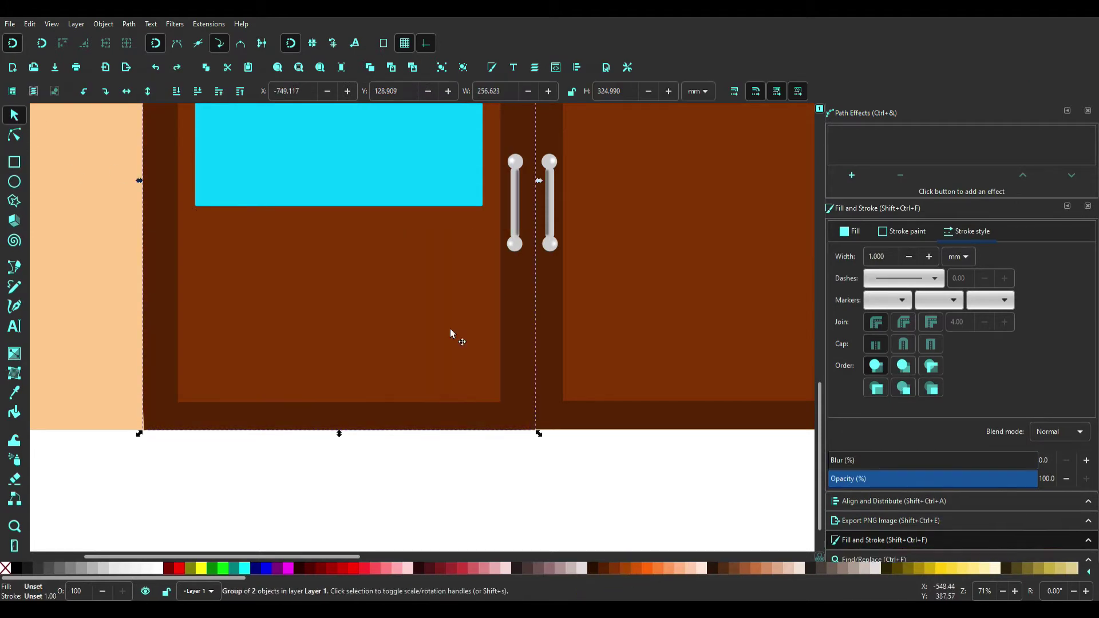
pyautogui.click(627, 572)
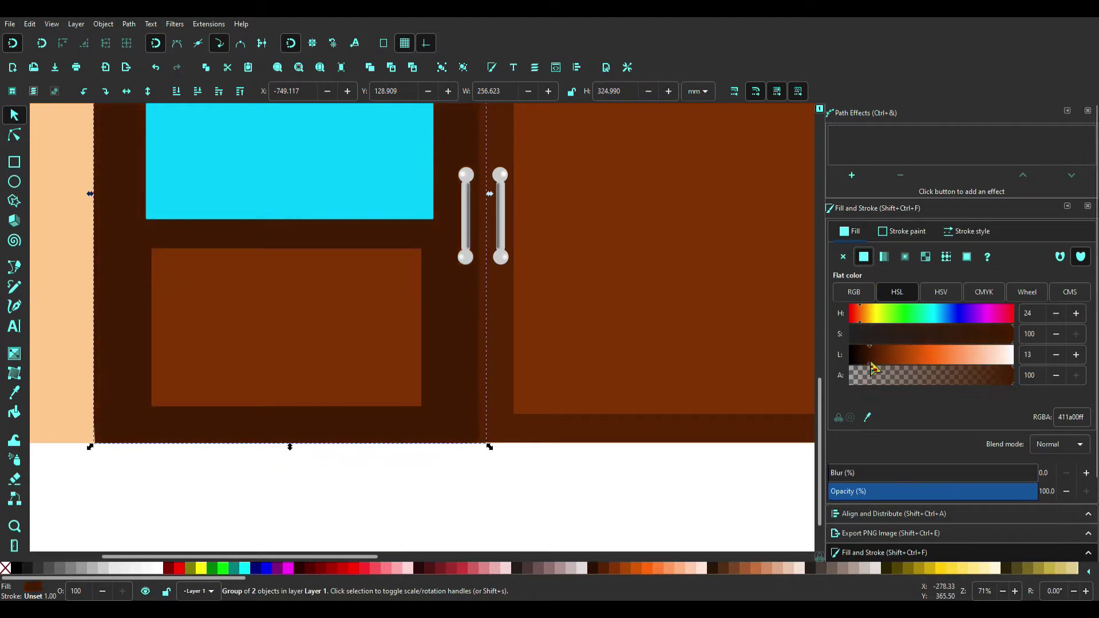
pyautogui.click(358, 511)
# - Nudge the lower panel down slightly and darken its colour
pyautogui.press('d')
pyautogui.press('-')
pyautogui.press('-')
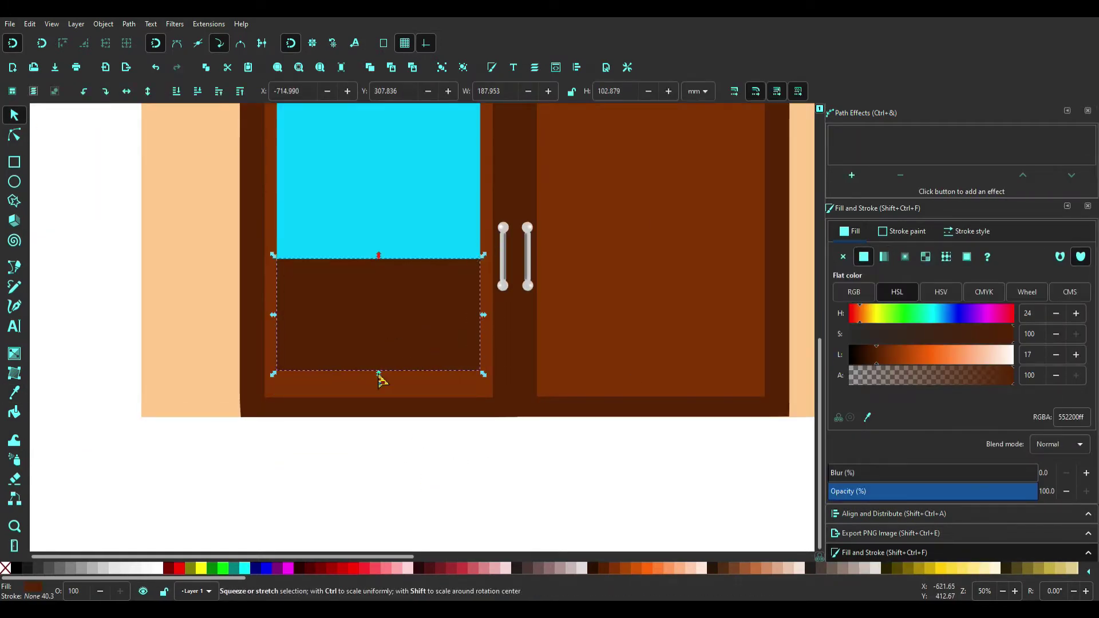
pyautogui.press('Down')
pyautogui.press('Down')
pyautogui.press('Down')
pyautogui.press('+')
pyautogui.moveTo(873, 362); pyautogui.dragTo(871, 366)
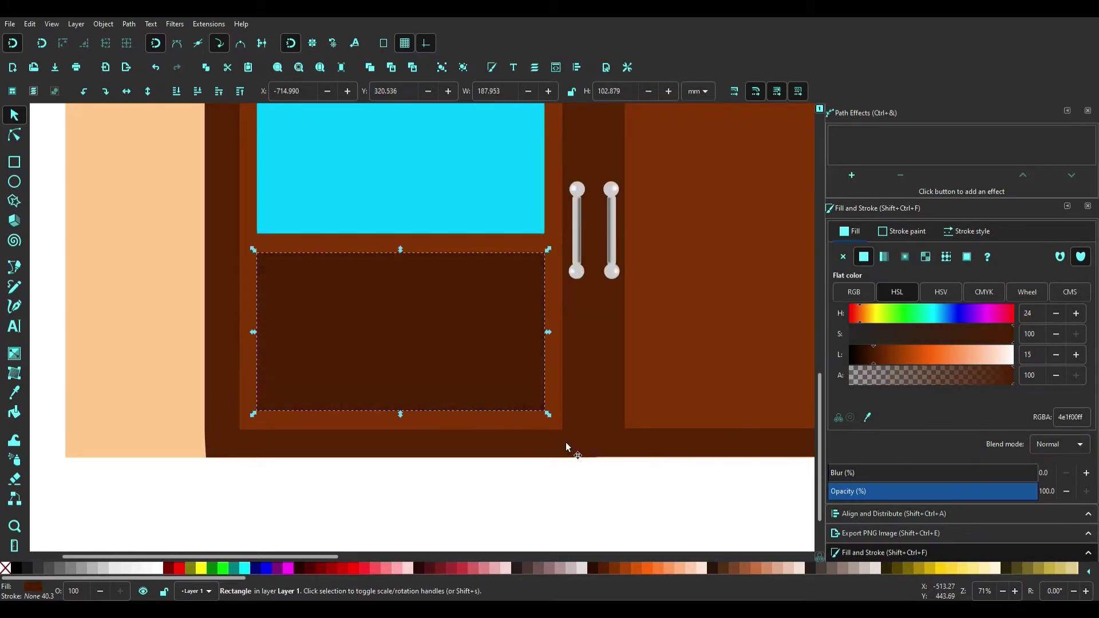
# - Duplicate the lower panel into a thin strip standing upright beside the window
pyautogui.hotkey('ctrl', 'd')
pyautogui.moveTo(400, 414); pyautogui.dragTo(418, 263)
pyautogui.click(472, 257)
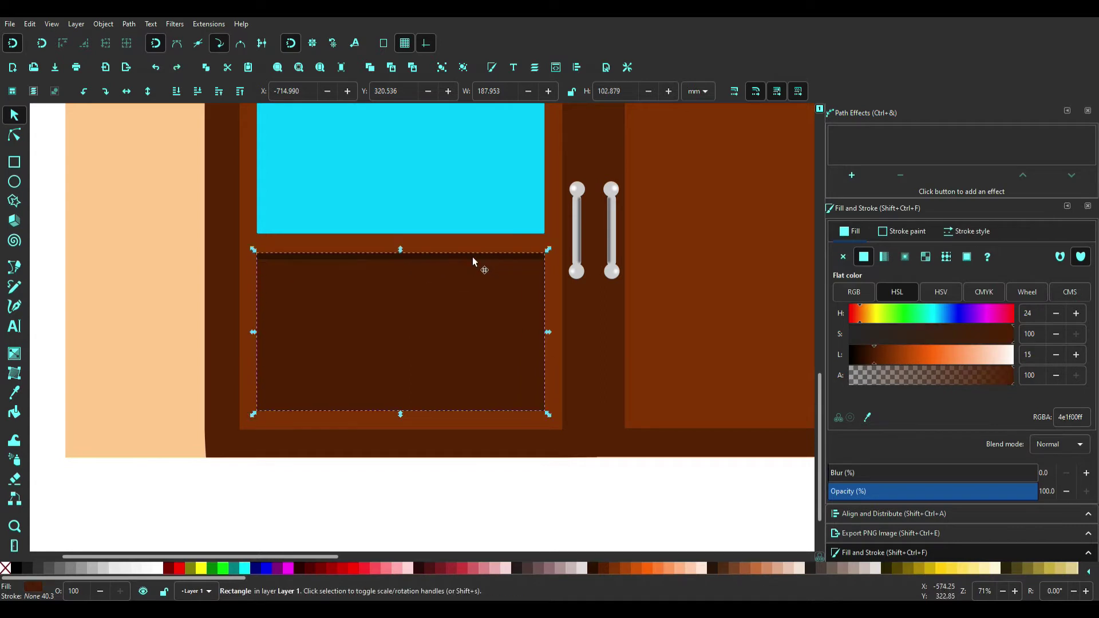
pyautogui.moveTo(549, 251)
pyautogui.mouseDown()
pyautogui.moveTo(433, 276)
pyautogui.moveTo(412, 368)
pyautogui.moveTo(548, 331)
pyautogui.mouseUp()
pyautogui.moveTo(547, 117); pyautogui.dragTo(549, 162)
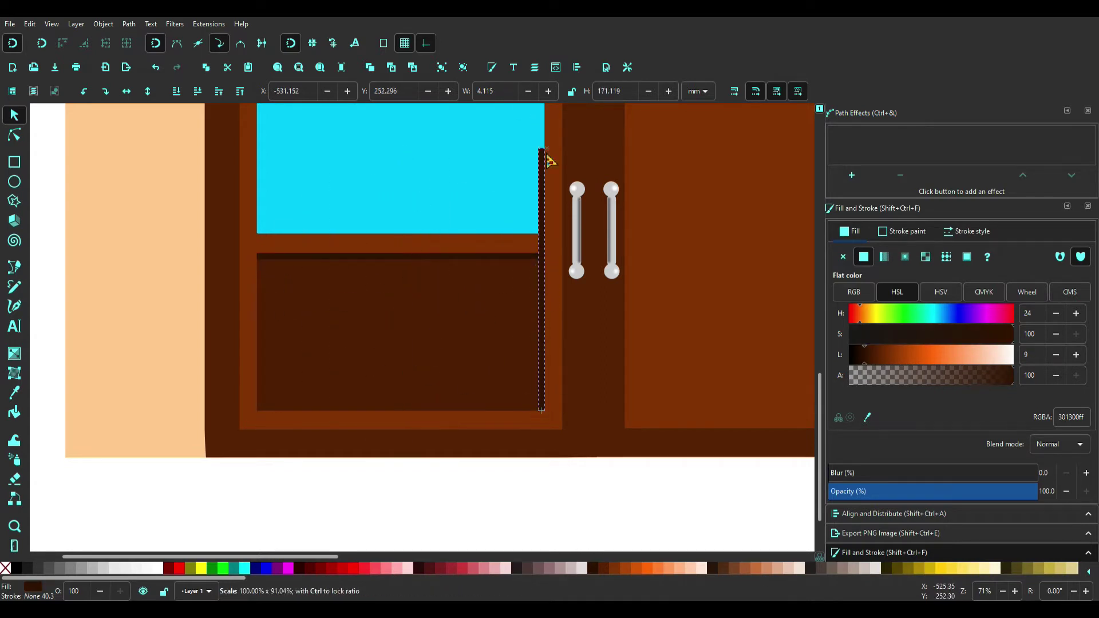
pyautogui.click(547, 471)
# - Copy the left window and lower panel onto the right door
pyautogui.scroll(-3, 465, 366)
pyautogui.scroll(1, 382, 329)
pyautogui.scroll(2, 383, 329)
pyautogui.click(383, 329)
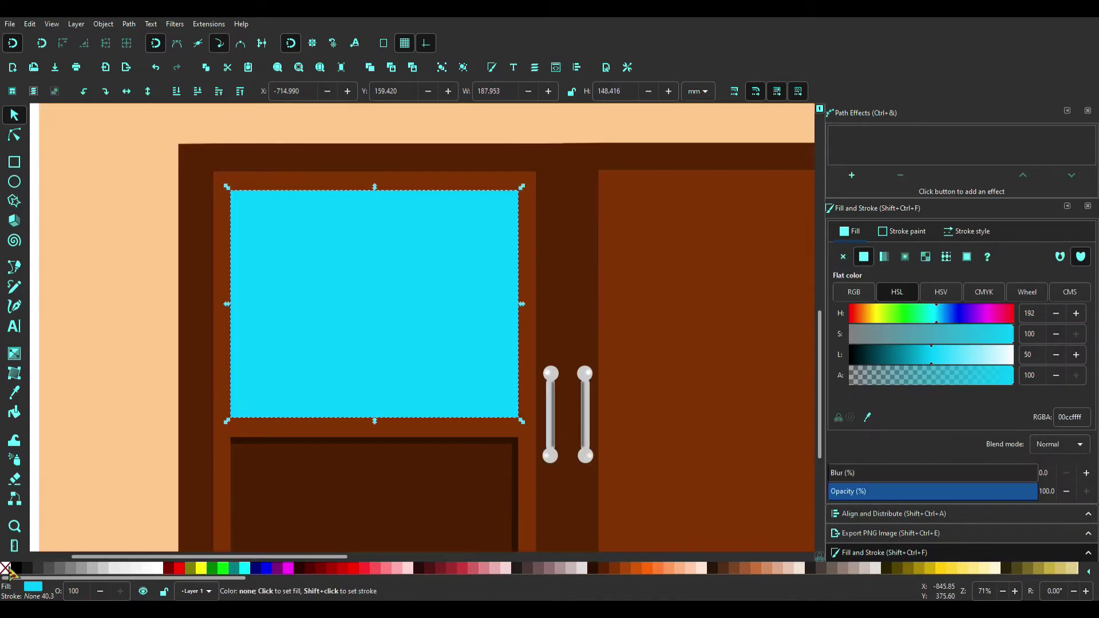
pyautogui.scroll(-3, 395, 456)
pyautogui.scroll(-3, 395, 457)
pyautogui.moveTo(201, 283)
pyautogui.mouseDown()
pyautogui.moveTo(418, 465)
pyautogui.moveTo(540, 476)
pyautogui.mouseUp()
pyautogui.hotkey('ctrl', 'd')
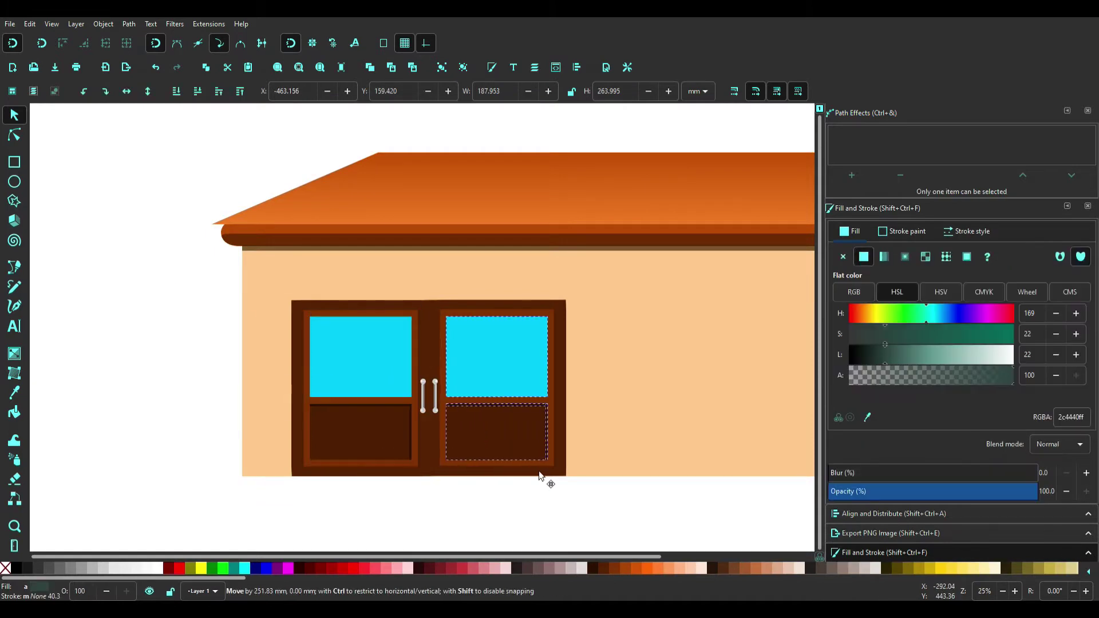
# - Match the right door's glass pane to the left window's cyan
pyautogui.click(497, 355)
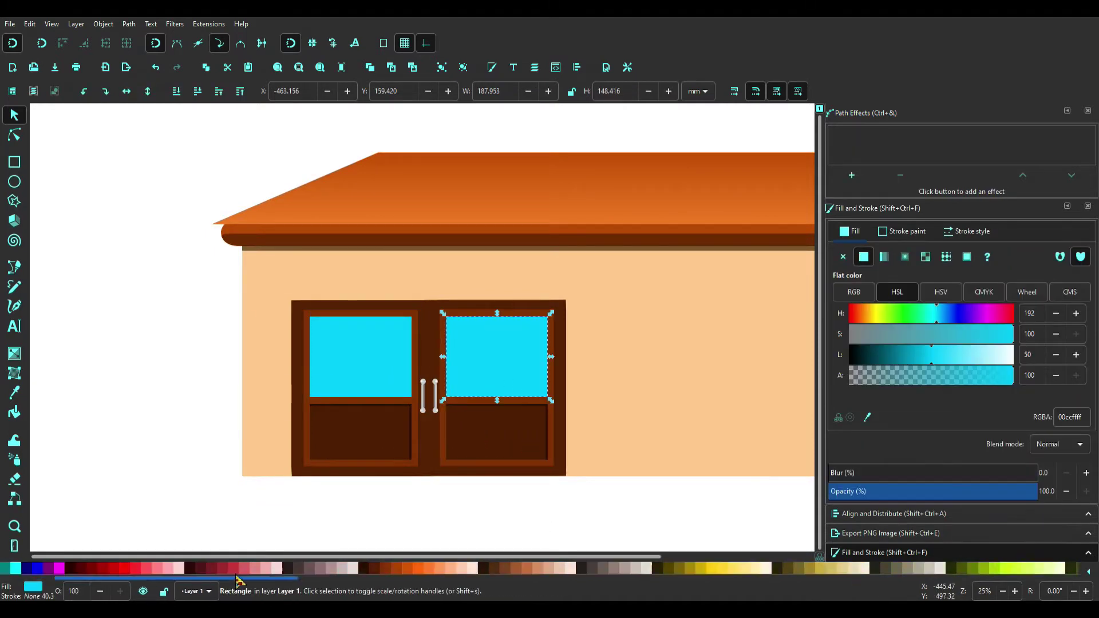
pyautogui.click(859, 568)
pyautogui.press('Escape')
pyautogui.scroll(1, 400, 422)
pyautogui.click(378, 366)
pyautogui.press('Tab')
pyautogui.click(817, 565)
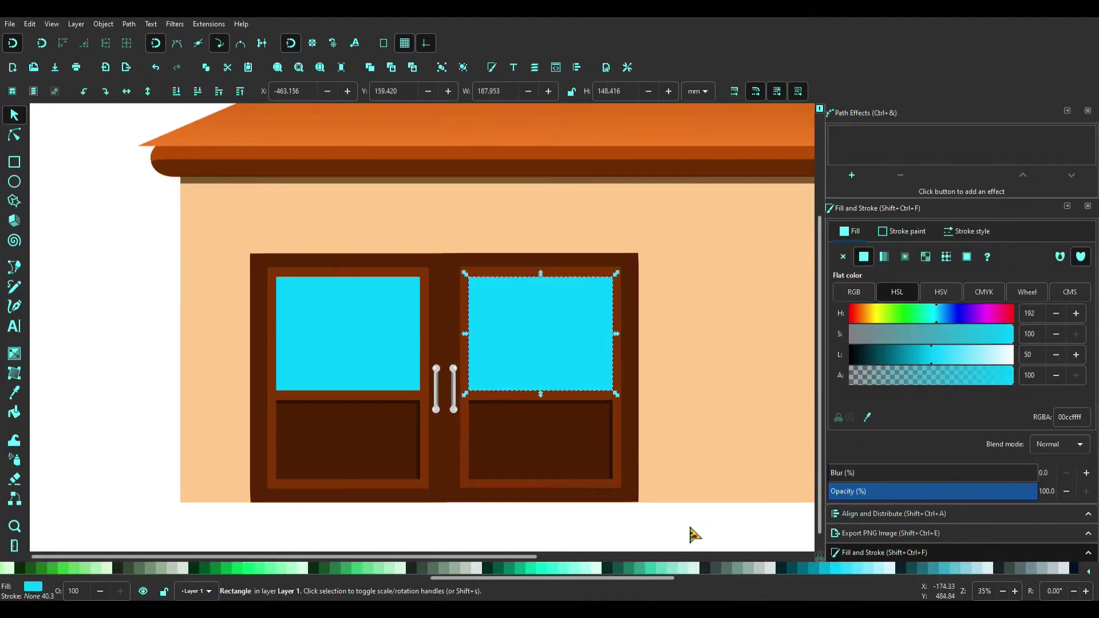
pyautogui.press('Escape')
# - Draw a diagonal reflection-stripe shape across the left glass and fill it light cyan
pyautogui.click(21, 268)
pyautogui.click(274, 368)
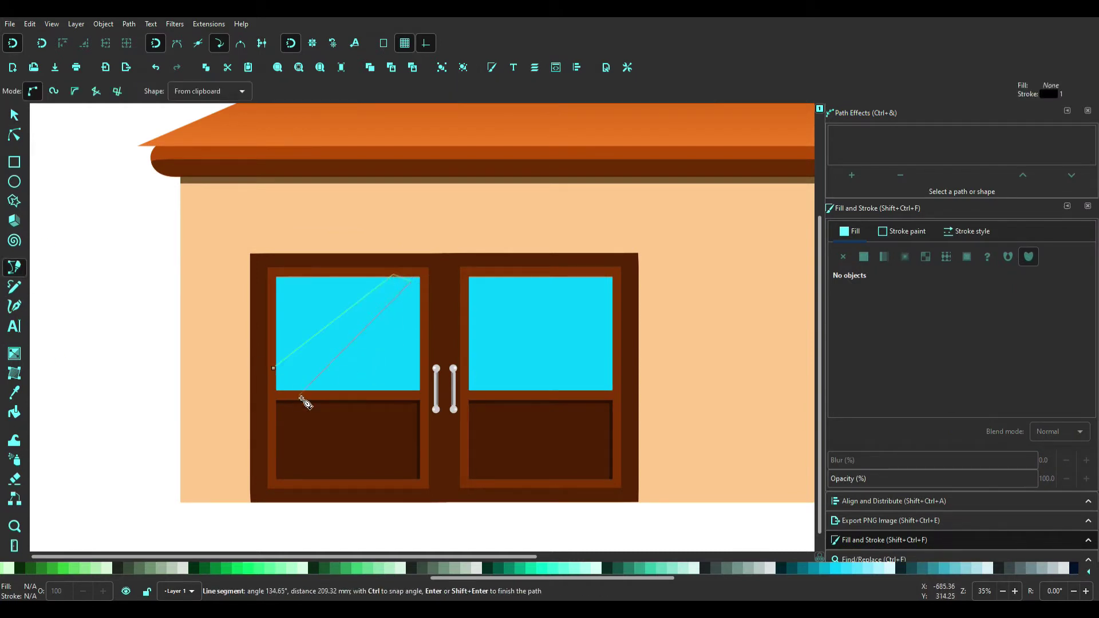
pyautogui.click(348, 271)
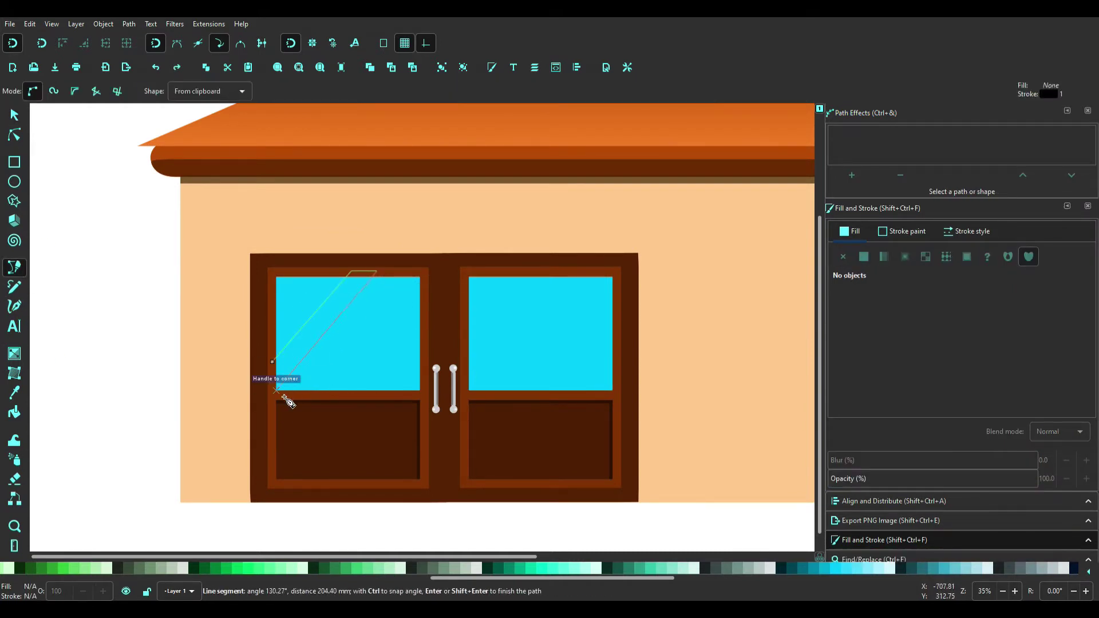
pyautogui.press('Escape')
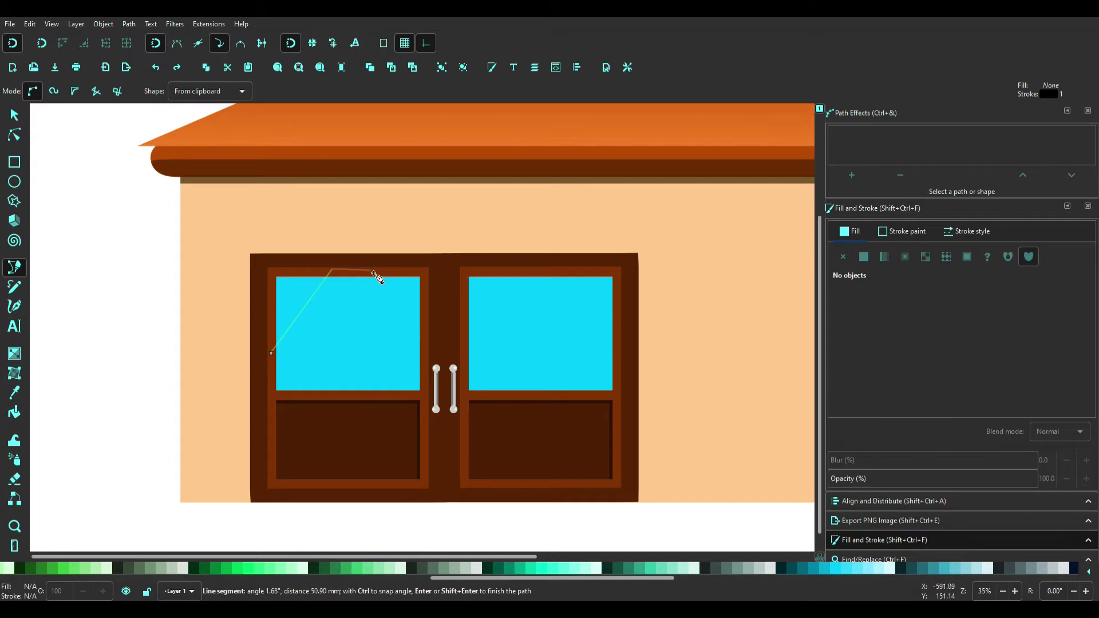
pyautogui.click(272, 355)
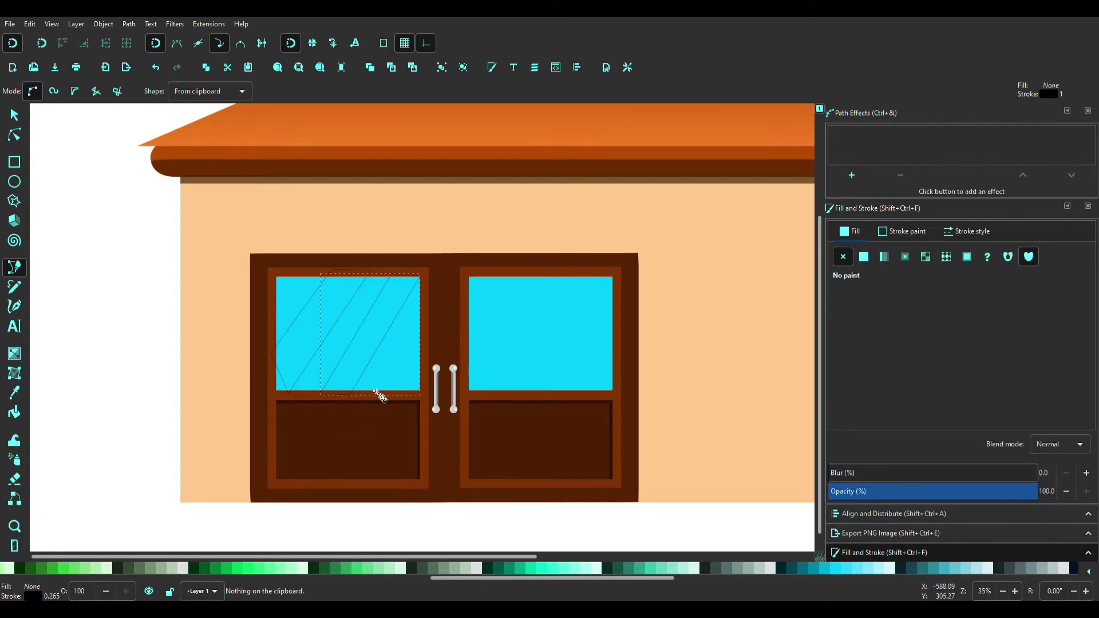
pyautogui.click(373, 394)
pyautogui.doubleClick(385, 400)
pyautogui.click(14, 115)
pyautogui.click(641, 569)
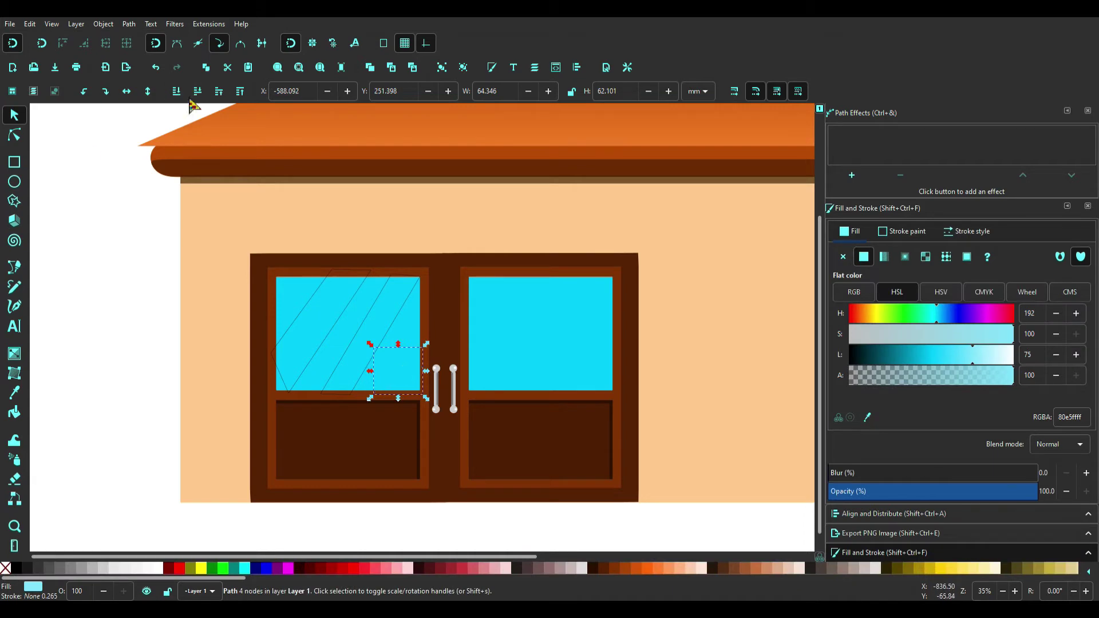
# - Try intersecting the reflection with the glass rectangle, then undo it
pyautogui.keyDown('shift'); pyautogui.click(406, 338); pyautogui.keyUp('shift')
pyautogui.hotkey('ctrl', '*')
pyautogui.hotkey('ctrl', 'z')
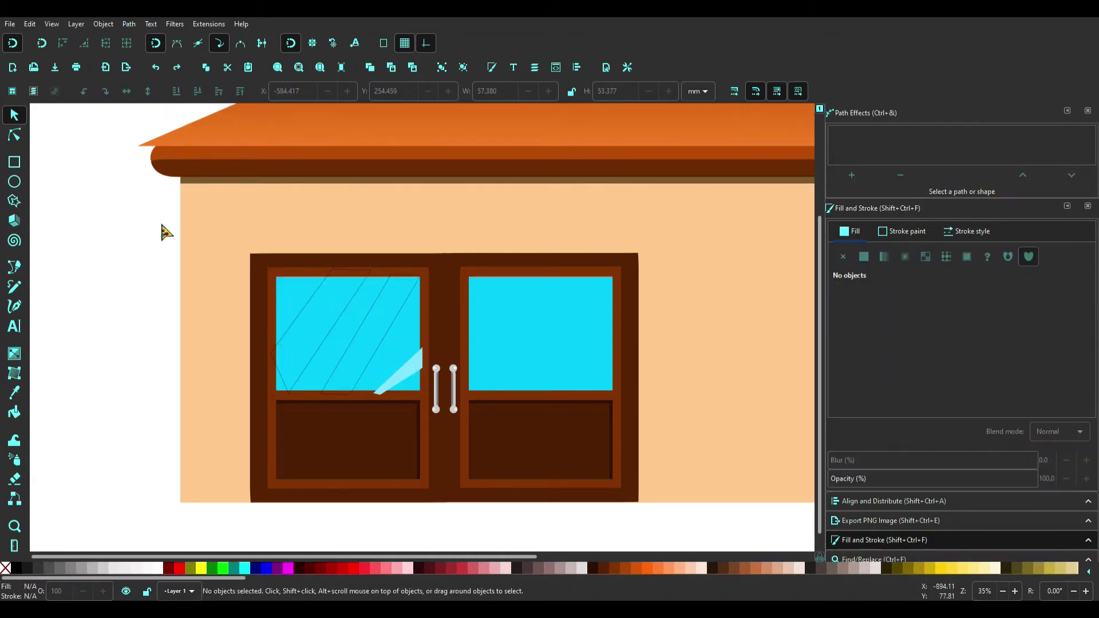
pyautogui.scroll(3, 442, 383)
pyautogui.scroll(1, 343, 401)
# - Edit the stripe nodes so the reflection stays within the glass edges
pyautogui.press('n')
pyautogui.click(318, 418)
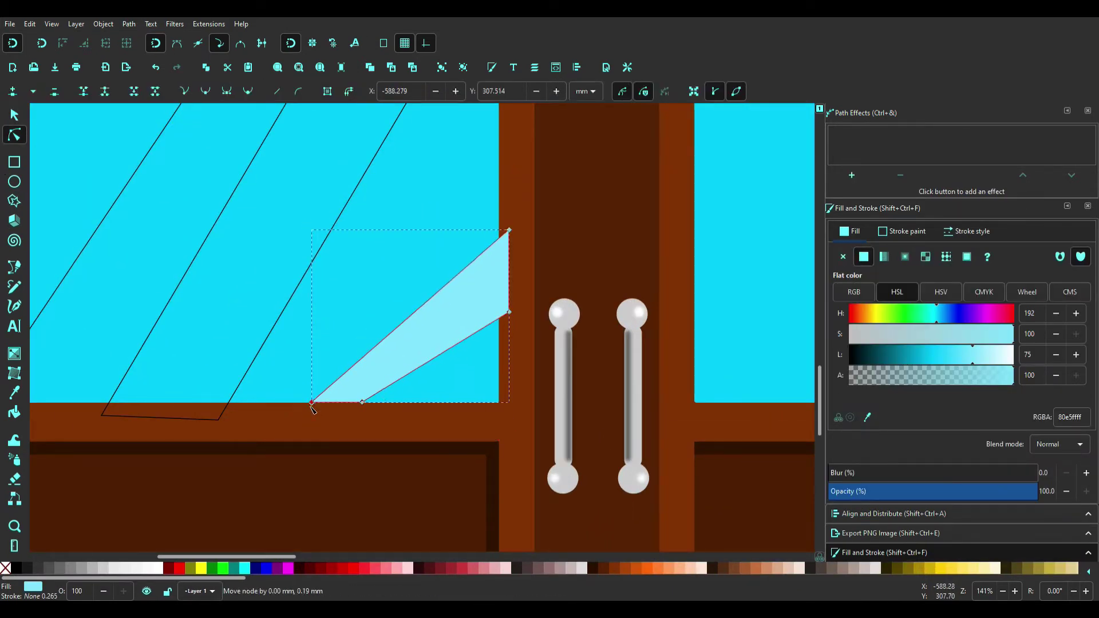
pyautogui.moveTo(361, 403); pyautogui.dragTo(426, 411)
pyautogui.moveTo(509, 314); pyautogui.dragTo(498, 314)
pyautogui.moveTo(426, 403); pyautogui.dragTo(414, 403)
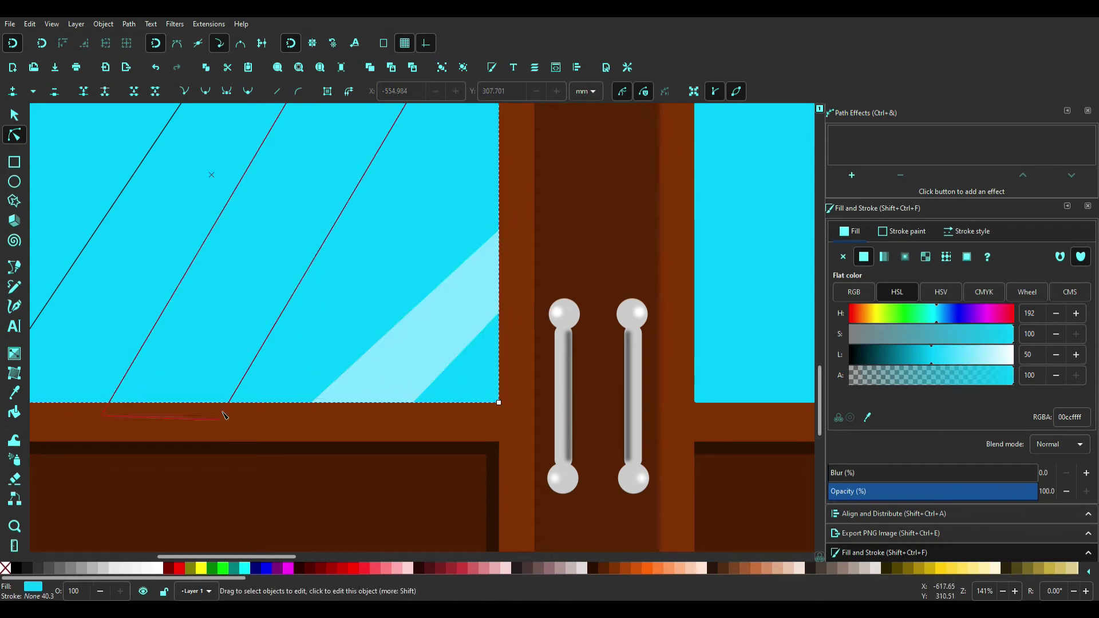
pyautogui.click(160, 417)
pyautogui.moveTo(101, 415); pyautogui.dragTo(102, 398)
pyautogui.scroll(10, 386, 318)
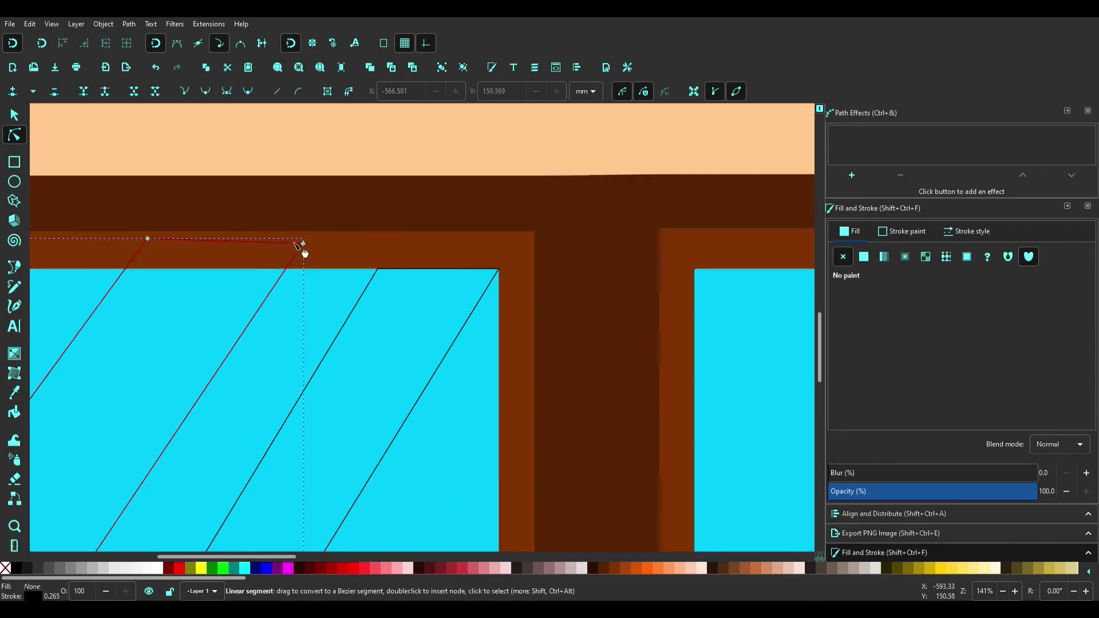
pyautogui.moveTo(132, 272); pyautogui.dragTo(132, 271)
pyautogui.scroll(-10, 370, 320)
pyautogui.hscroll(-10, 370, 320)
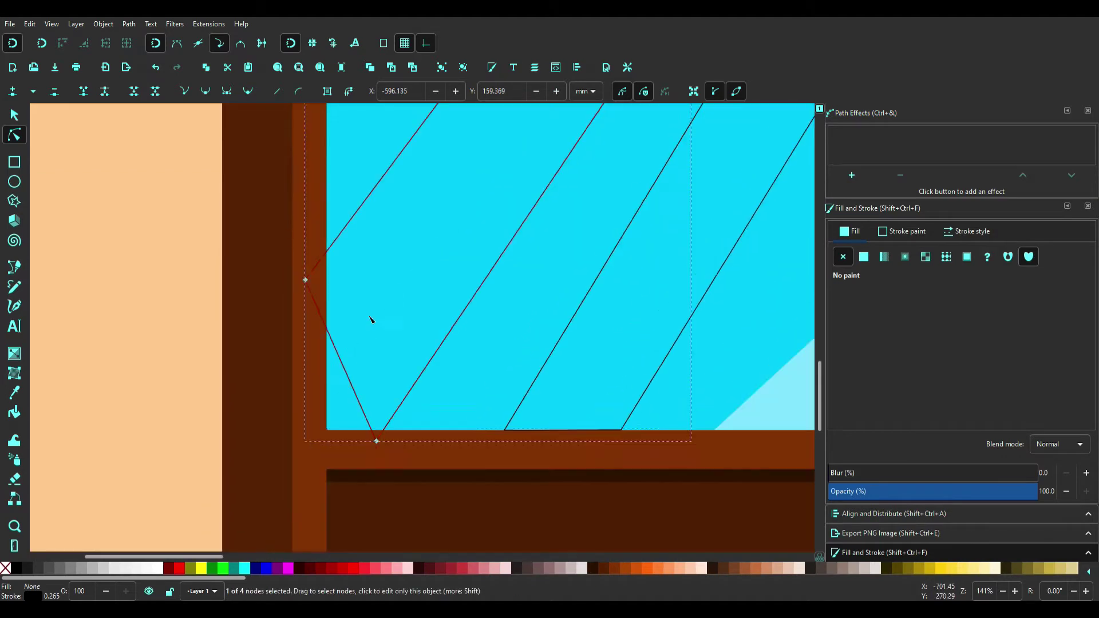
# - Fill the striped glass path cyan and the other reflection area lighter cyan
pyautogui.press('5')
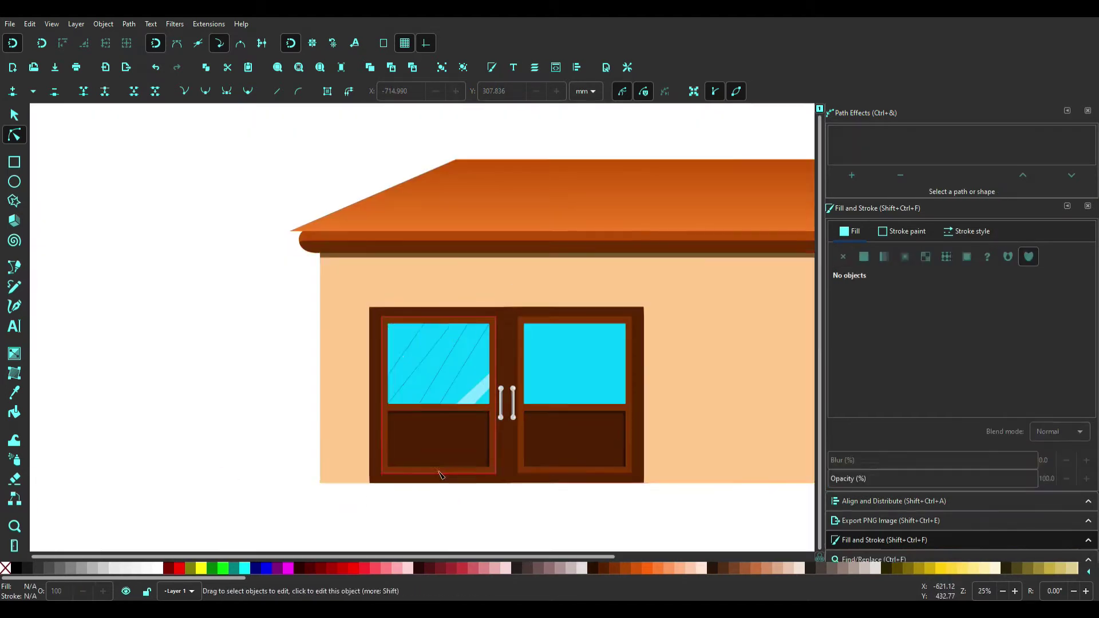
pyautogui.press('s')
pyautogui.click(641, 575)
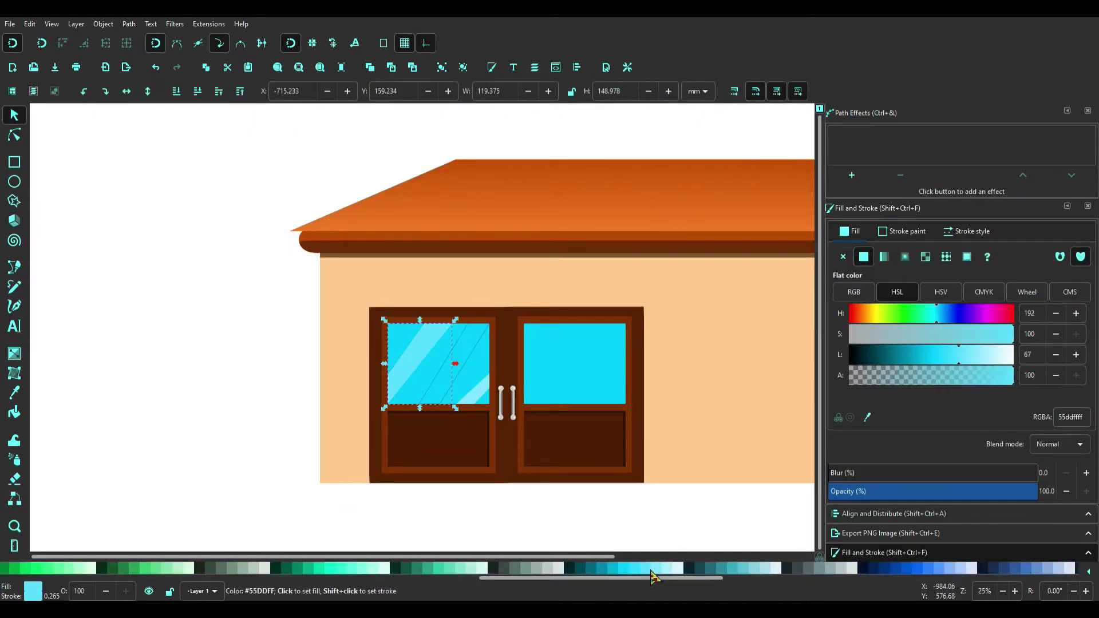
pyautogui.click(417, 363)
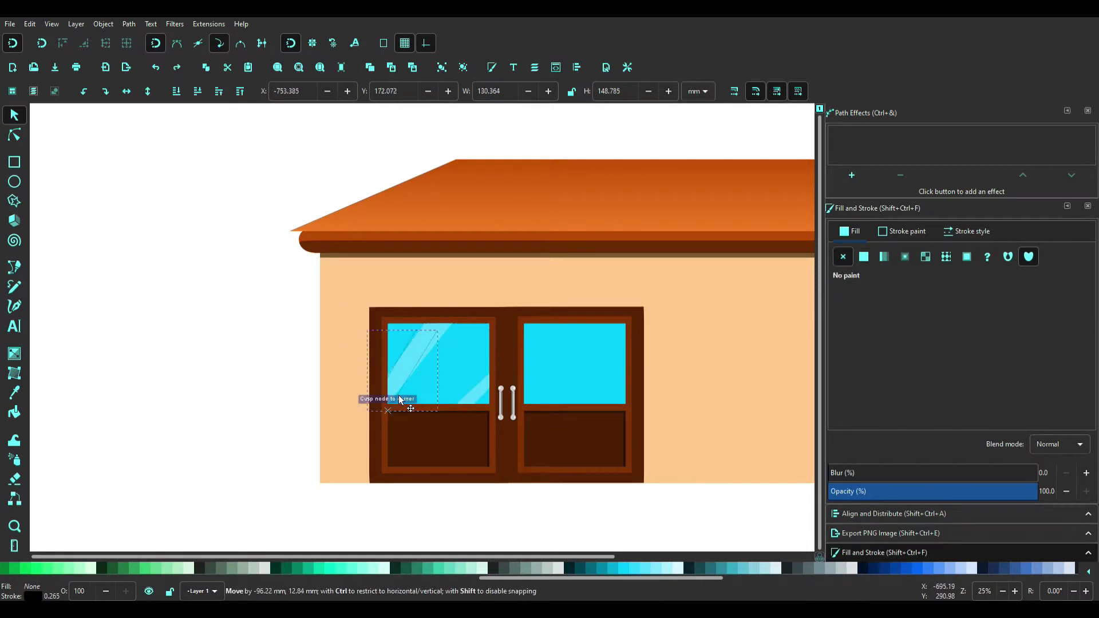
pyautogui.click(650, 571)
# - Duplicate the striped left glass, mirror it horizontally, and fit it onto the right window
pyautogui.moveTo(236, 297)
pyautogui.mouseDown()
pyautogui.moveTo(496, 407)
pyautogui.moveTo(593, 378)
pyautogui.moveTo(615, 391)
pyautogui.mouseUp()
pyautogui.hotkey('ctrl', 'd')
pyautogui.keyDown('ctrl'); pyautogui.scroll(3, 617, 425); pyautogui.keyUp('ctrl')
pyautogui.press('h')
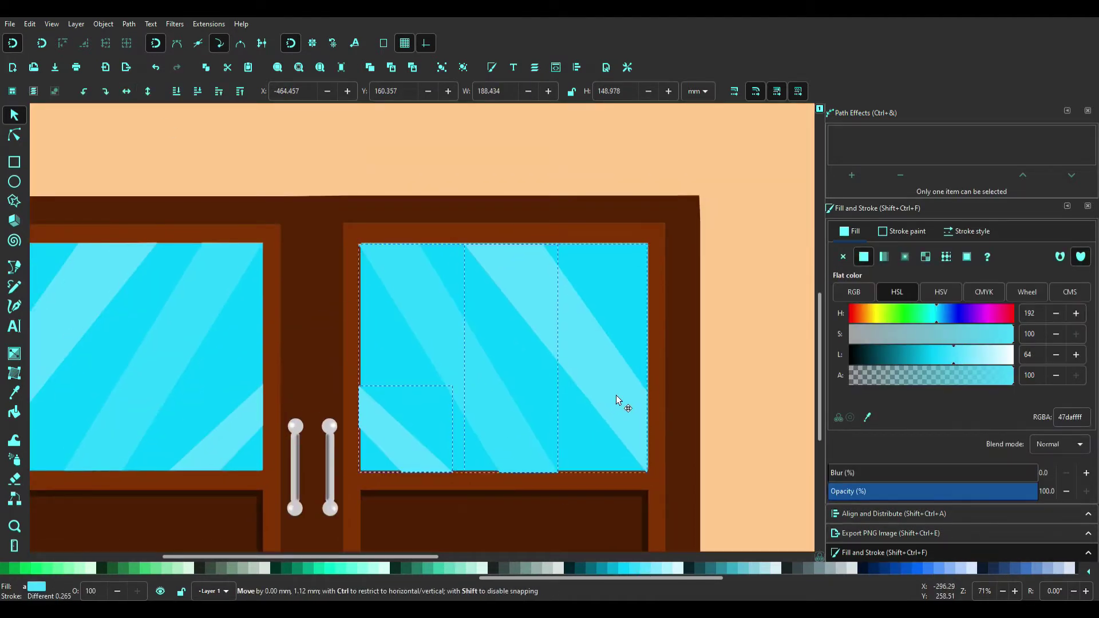
pyautogui.press('Escape')
pyautogui.scroll(-5, 626, 511)
pyautogui.keyDown('ctrl'); pyautogui.scroll(-3, 626, 511); pyautogui.keyUp('ctrl')
pyautogui.click(544, 441)
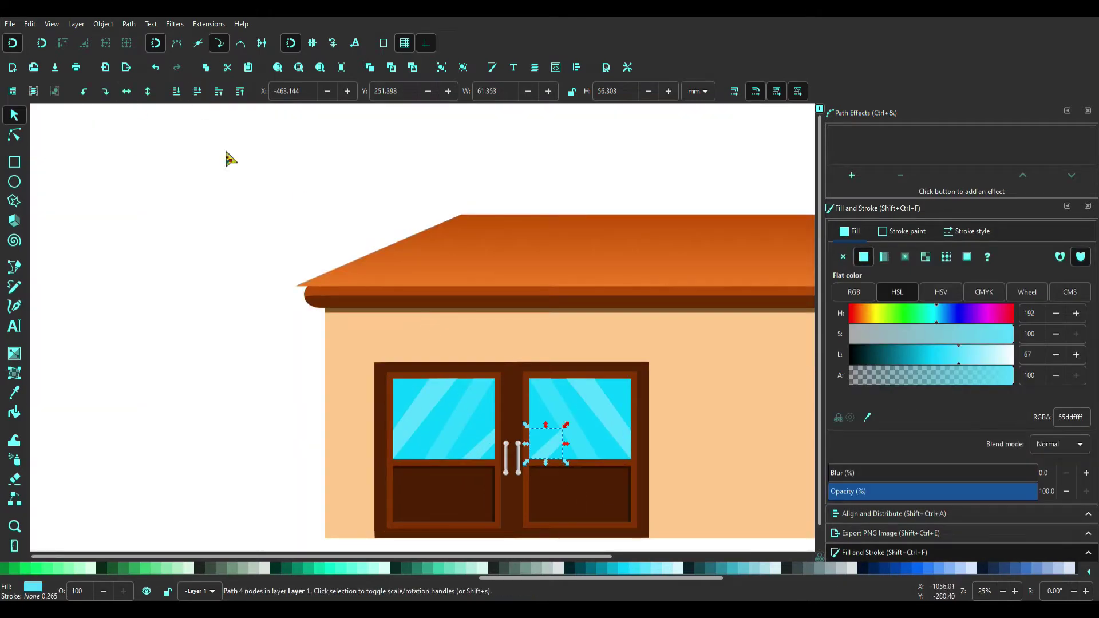
pyautogui.click(302, 120)
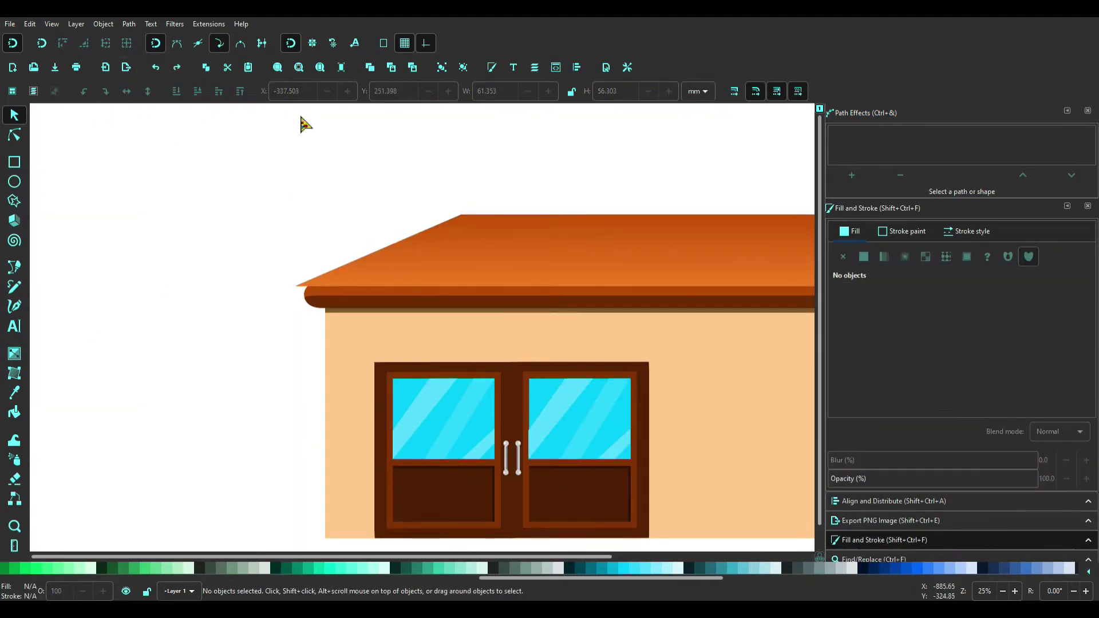
pyautogui.scroll(-3, 620, 324)
# - Paste an awning rectangle, colour it brown, and position it on the wall
pyautogui.hscroll(5, 594, 430)
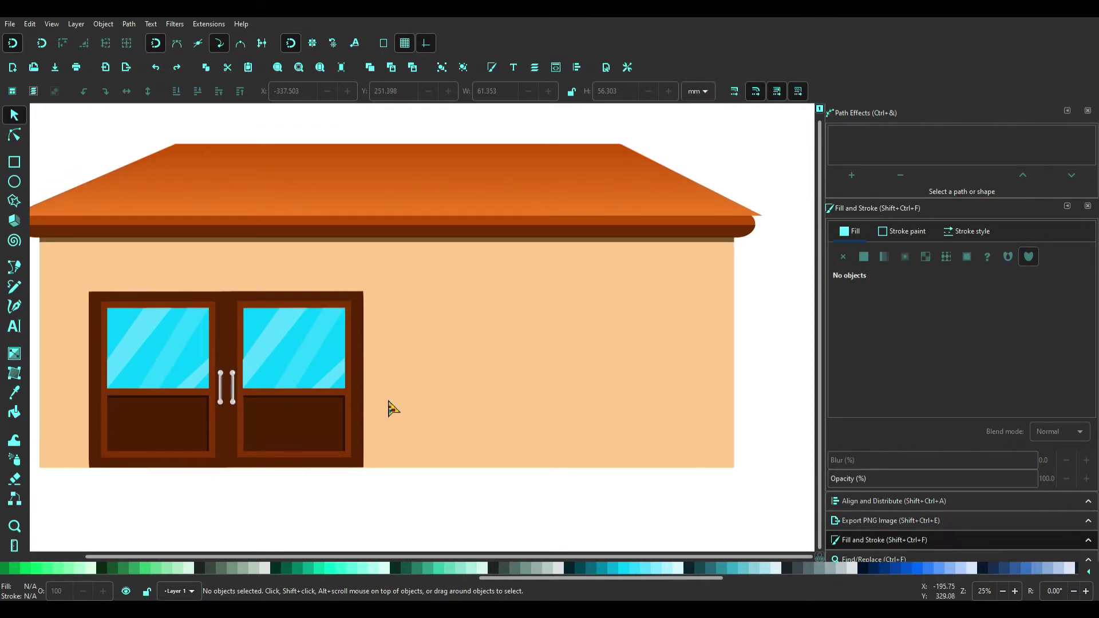
pyautogui.scroll(1, 652, 332)
pyautogui.hotkey('ctrl', 'v')
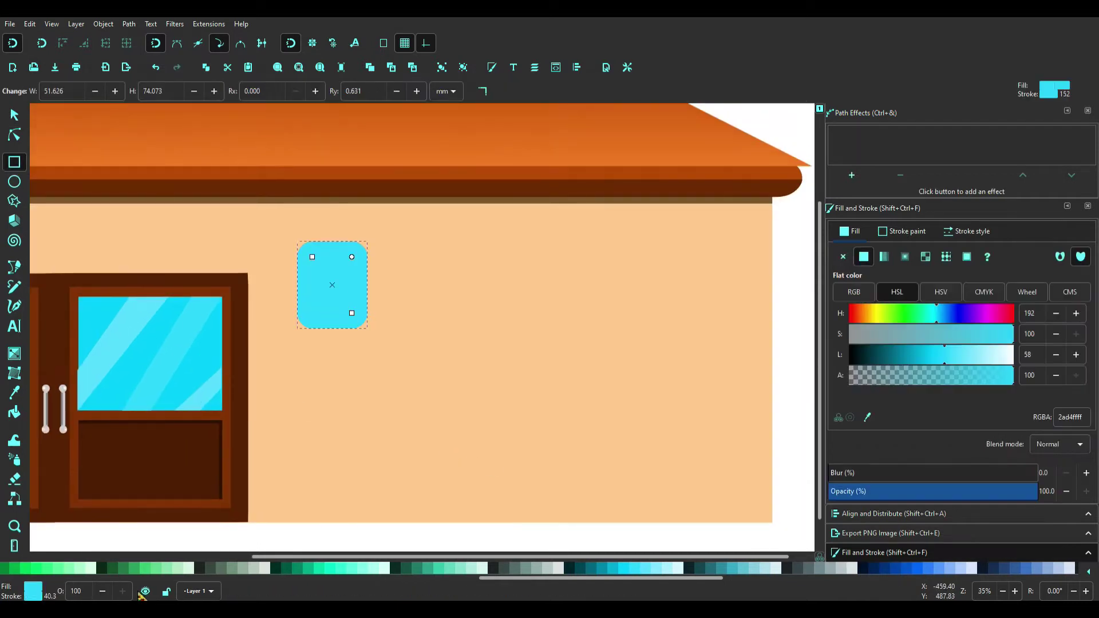
pyautogui.click(617, 571)
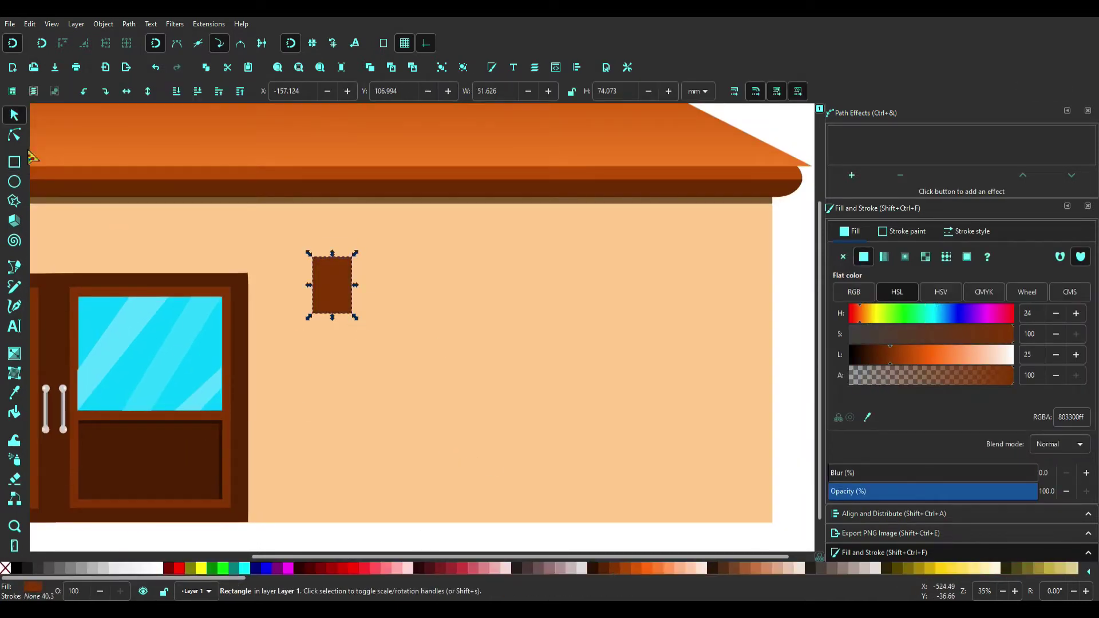
pyautogui.moveTo(328, 310)
pyautogui.mouseDown()
pyautogui.moveTo(348, 276)
pyautogui.moveTo(348, 308)
pyautogui.mouseUp()
# - Colour the scallop's rounded bottom dark brown
pyautogui.press('r')
pyautogui.click(14, 114)
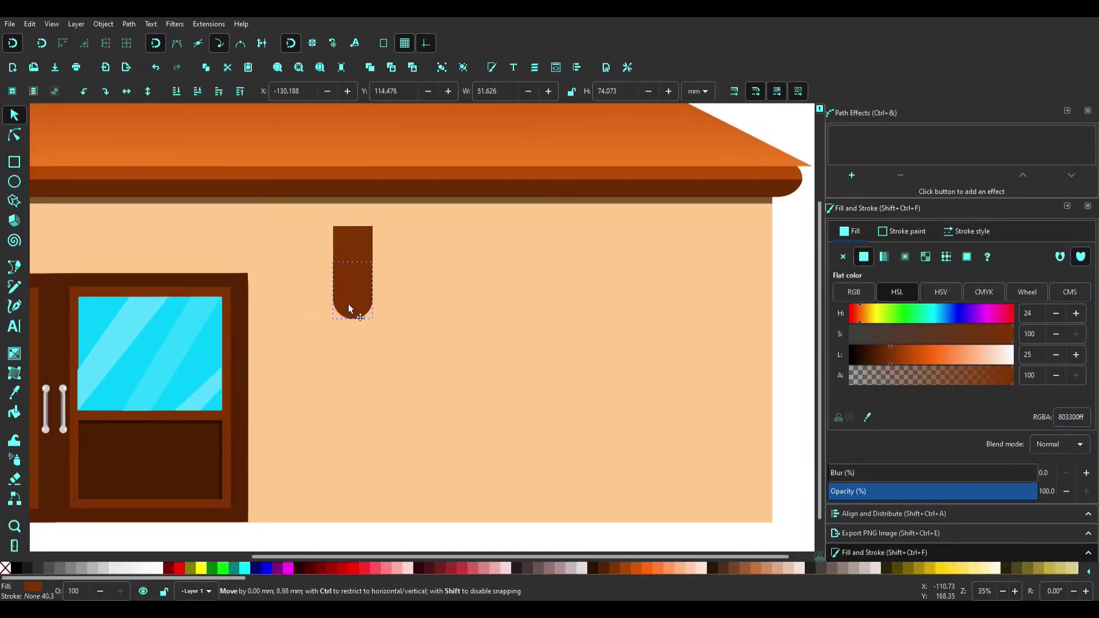
pyautogui.scroll(2, 344, 270)
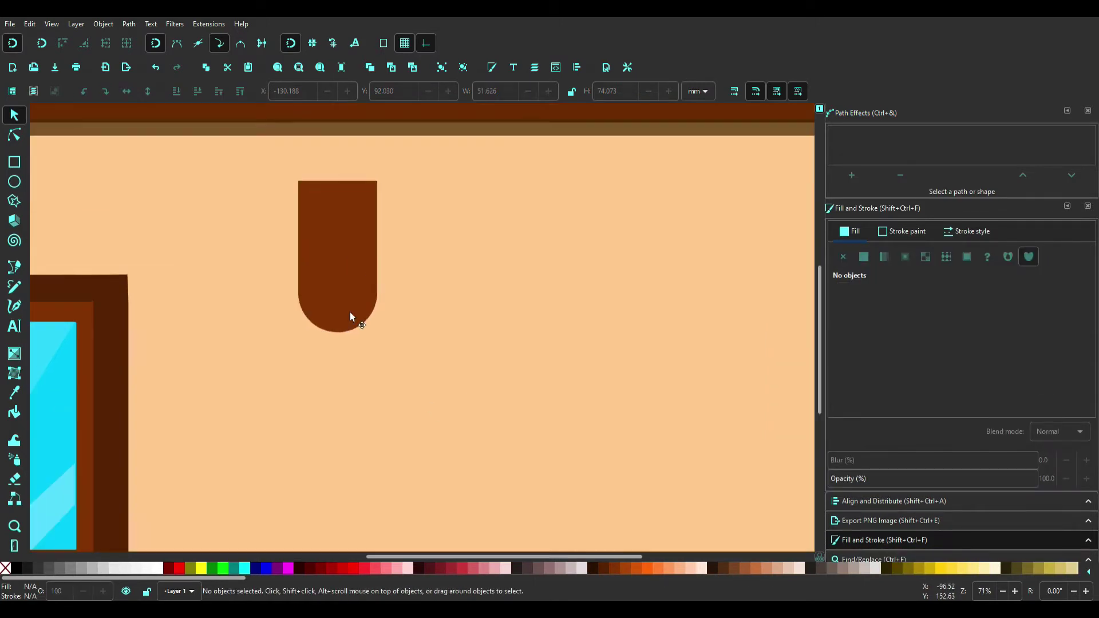
pyautogui.click(353, 571)
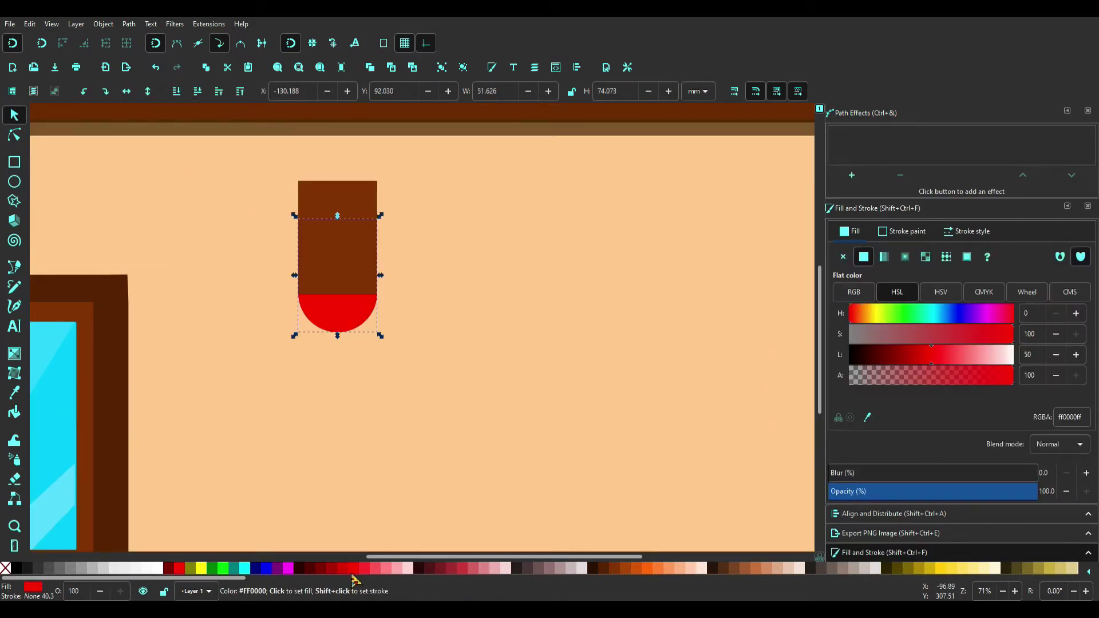
pyautogui.click(607, 571)
pyautogui.scroll(-1, 467, 522)
# - Duplicate the scallop beside the original, then undo an extra copy
pyautogui.hotkey('ctrl', 'd')
pyautogui.moveTo(389, 352); pyautogui.dragTo(494, 355)
pyautogui.hotkey('ctrl', 'd')
pyautogui.click(424, 308)
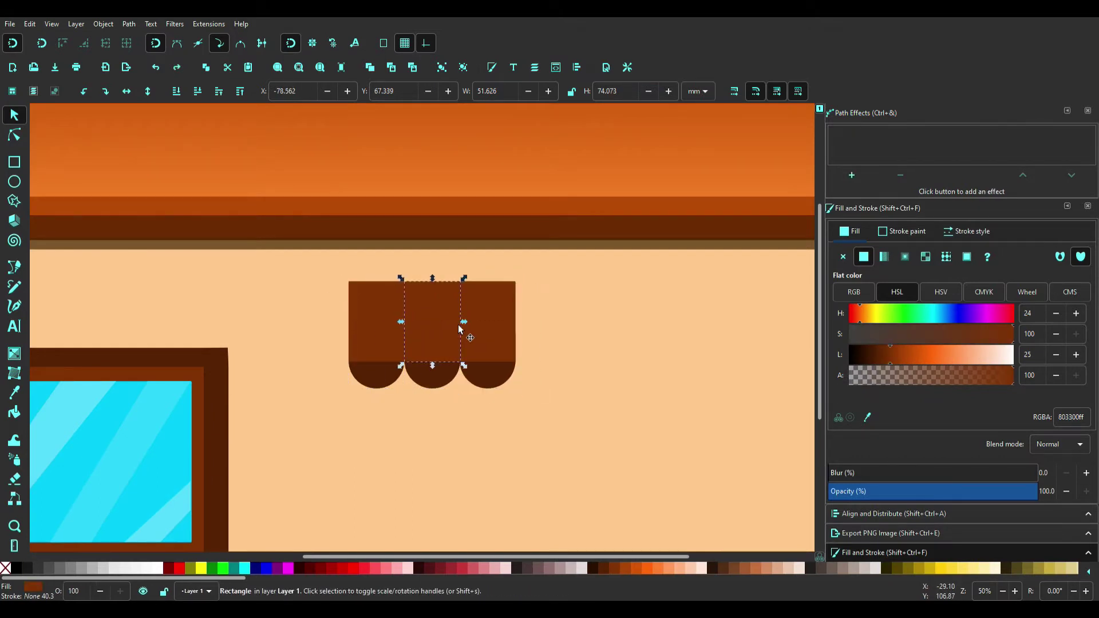
pyautogui.scroll(3, 460, 330)
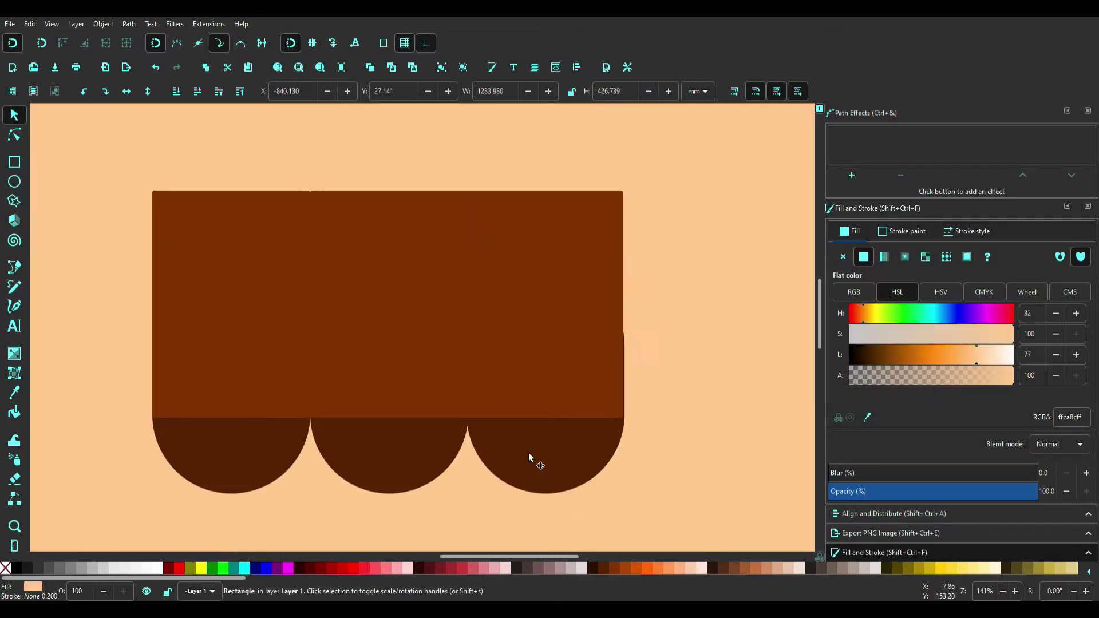
pyautogui.click(528, 453)
pyautogui.hotkey('ctrl', 'z')
pyautogui.scroll(-1, 448, 495)
pyautogui.scroll(-2, 441, 424)
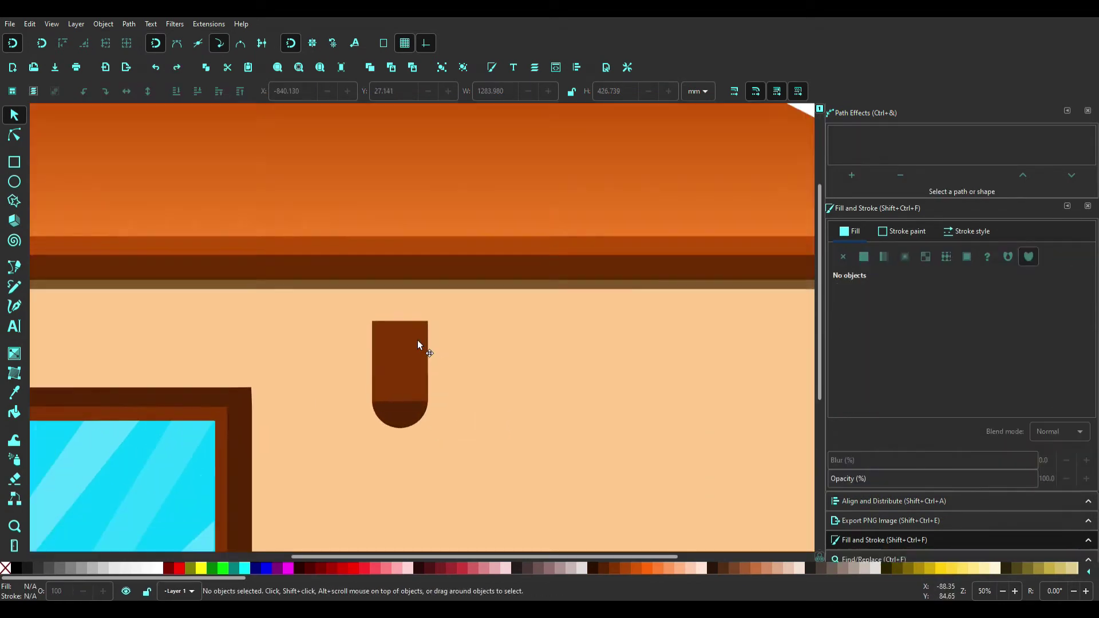
# - Repeat scallop copies rightward to build the seven-panel awning
pyautogui.click(417, 340)
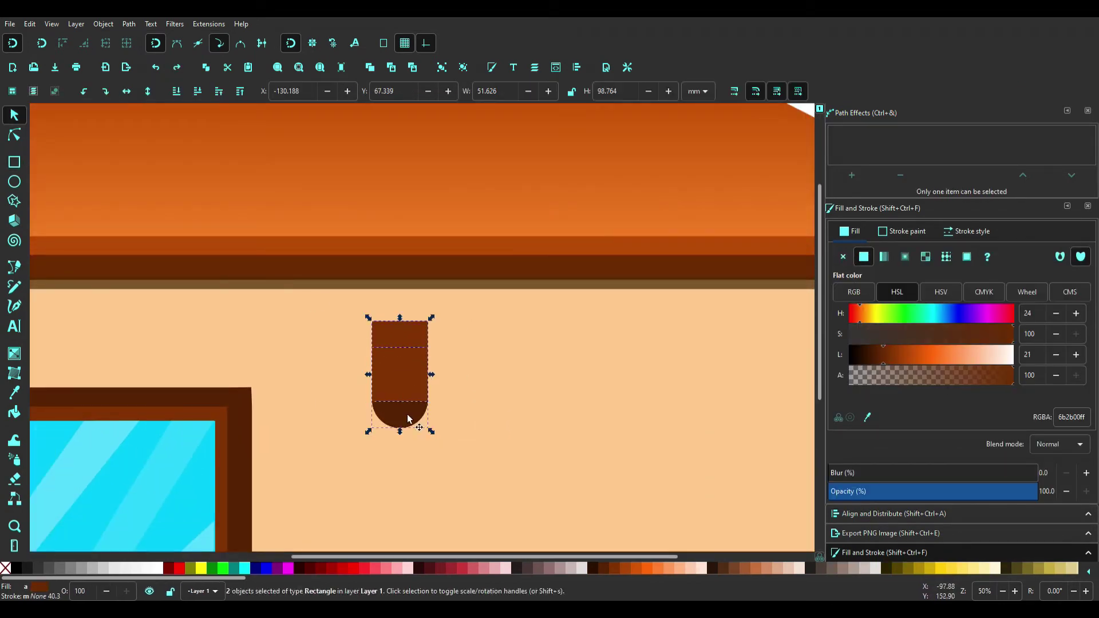
pyautogui.hotkey('ctrl', 'd')
pyautogui.moveTo(381, 403); pyautogui.dragTo(590, 374)
pyautogui.hotkey('ctrl', 'd')
pyautogui.hotkey('ctrl', 'd')
pyautogui.scroll(-3, 704, 554)
pyautogui.scroll(4, 704, 554)
# - Select all seven awning panels and apply a darker brown
pyautogui.click(342, 385)
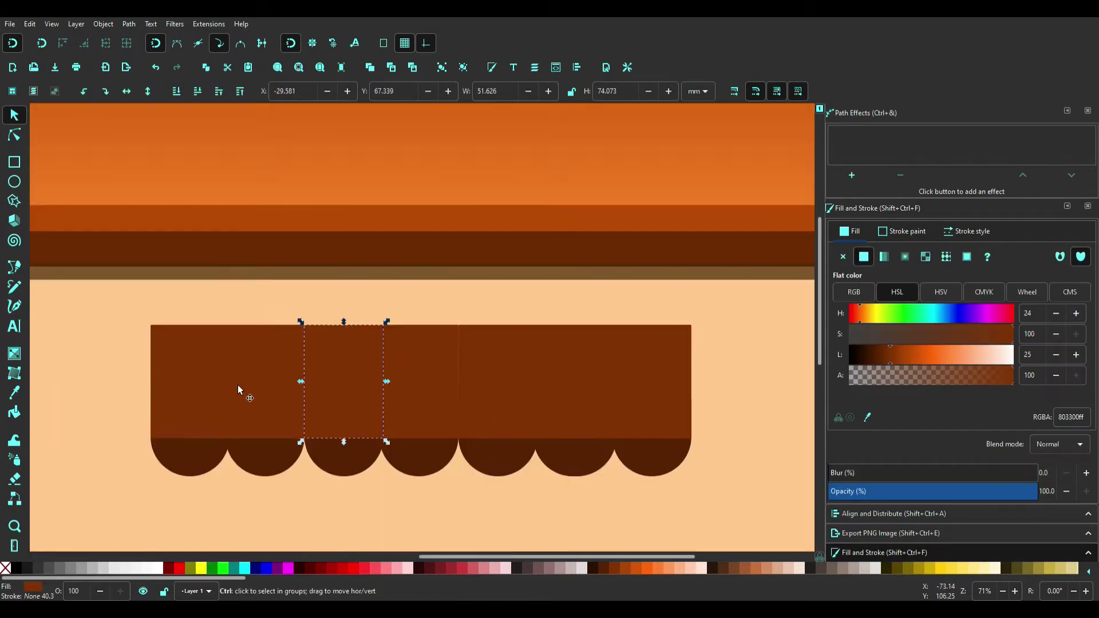
pyautogui.moveTo(240, 385); pyautogui.dragTo(650, 410)
pyautogui.click(972, 231)
pyautogui.click(618, 569)
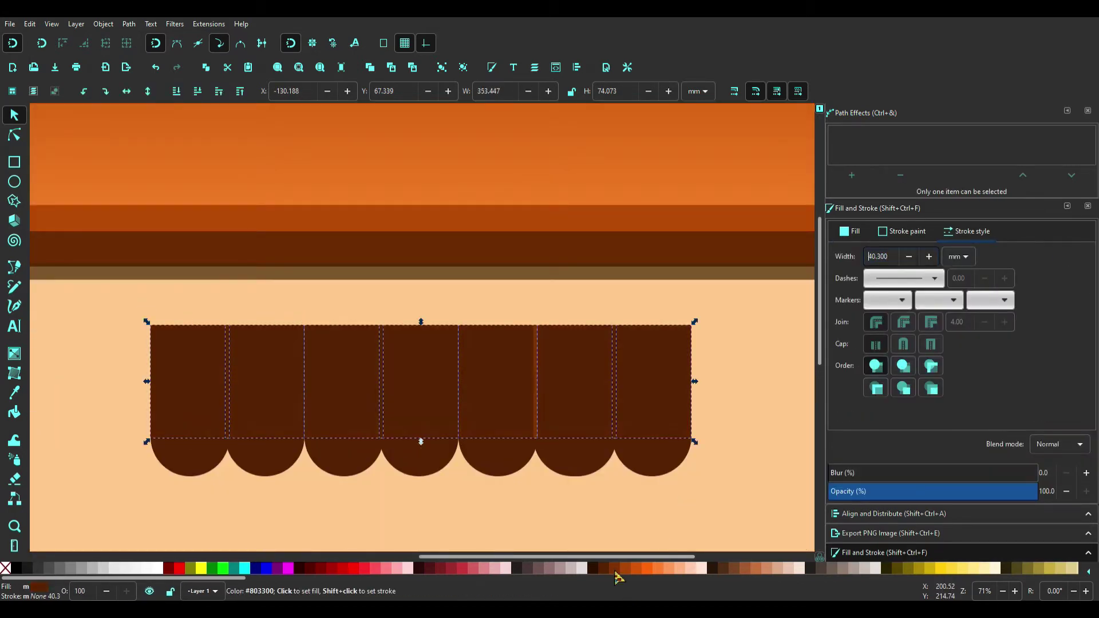
pyautogui.scroll(-1, 520, 491)
# - Undo the darker fill and set the awning panels' stroke width to 0
pyautogui.scroll(-1, 699, 418)
pyautogui.hotkey('ctrl', 'z')
pyautogui.scroll(1, 699, 417)
pyautogui.click(289, 453)
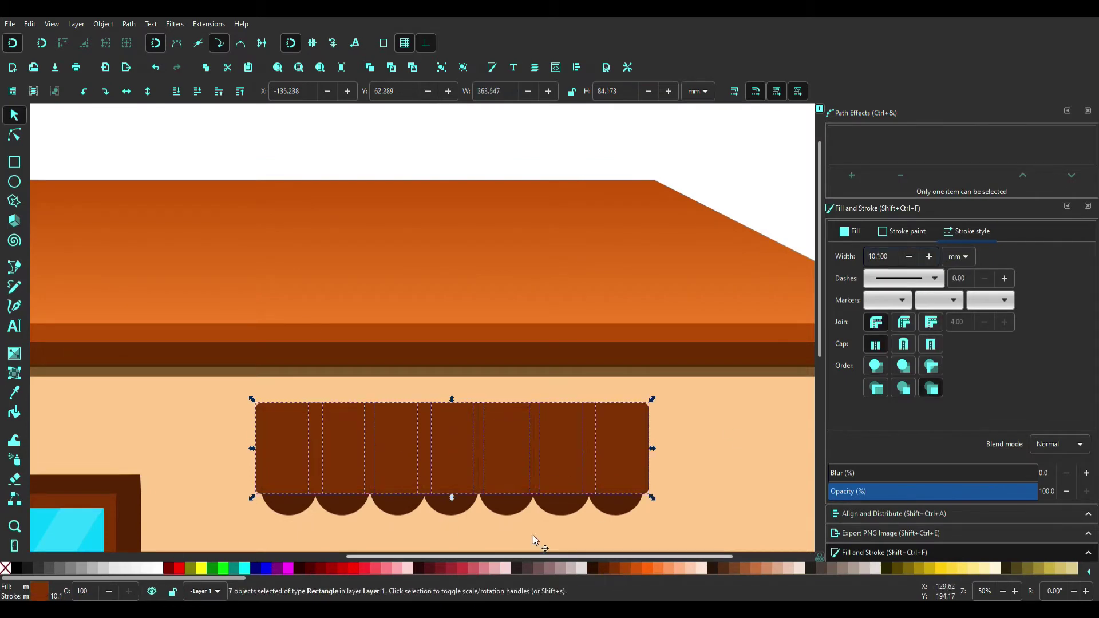
pyautogui.write('0')
pyautogui.press('Return')
# - Turn the first, third, fifth and seventh awning panels orange
pyautogui.scroll(1, 299, 504)
pyautogui.scroll(-3, 790, 458)
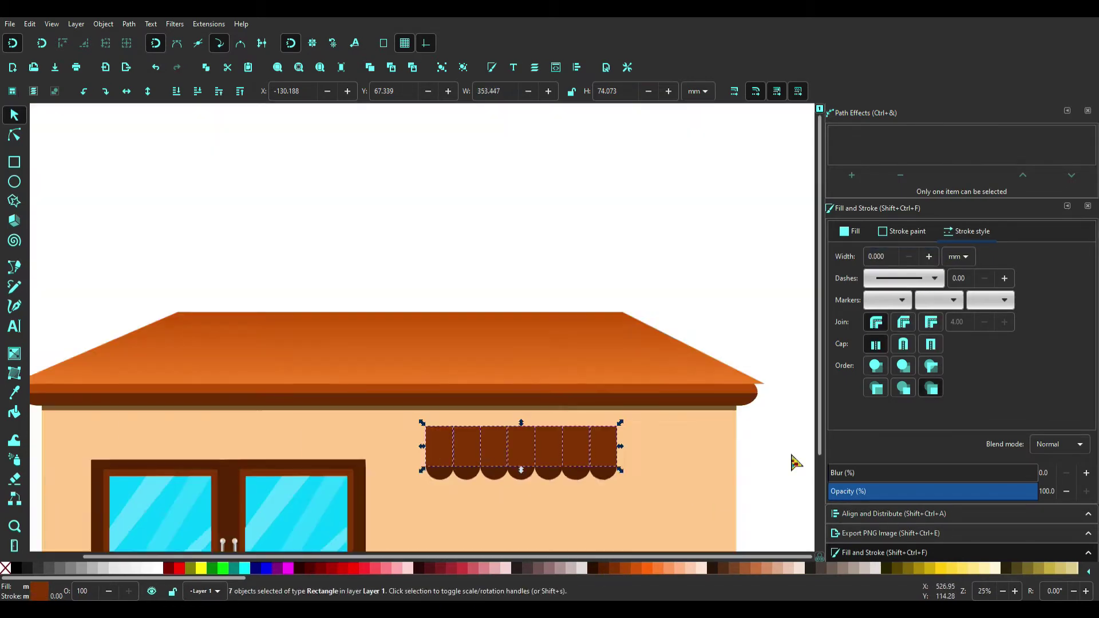
pyautogui.scroll(1, 422, 456)
pyautogui.click(422, 457)
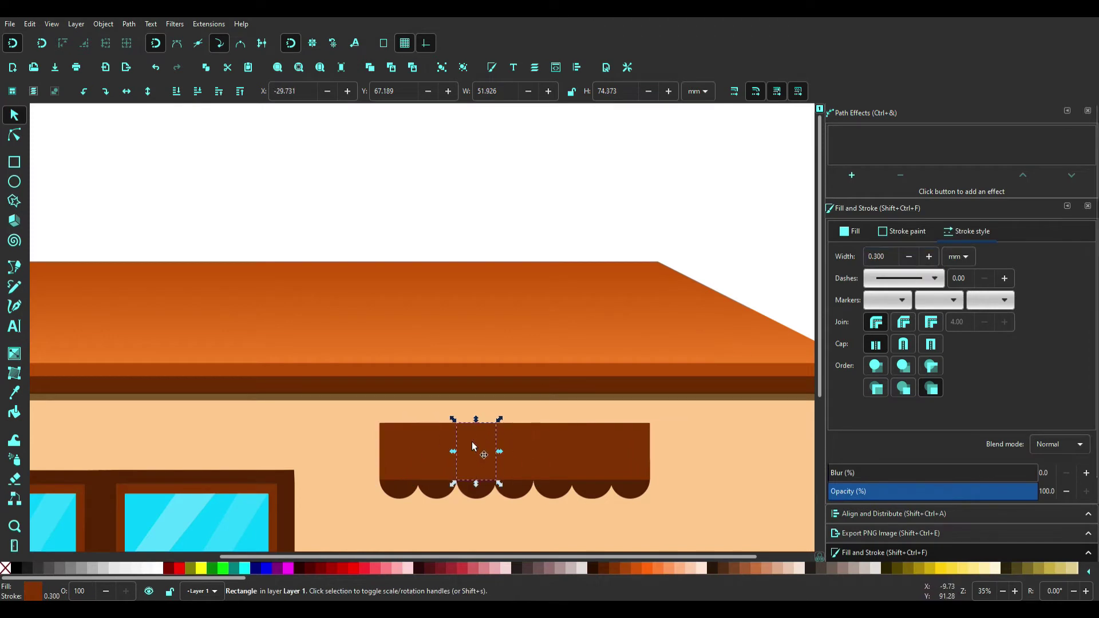
pyautogui.scroll(2, 471, 441)
pyautogui.click(632, 458)
pyautogui.hscroll(5, 632, 458)
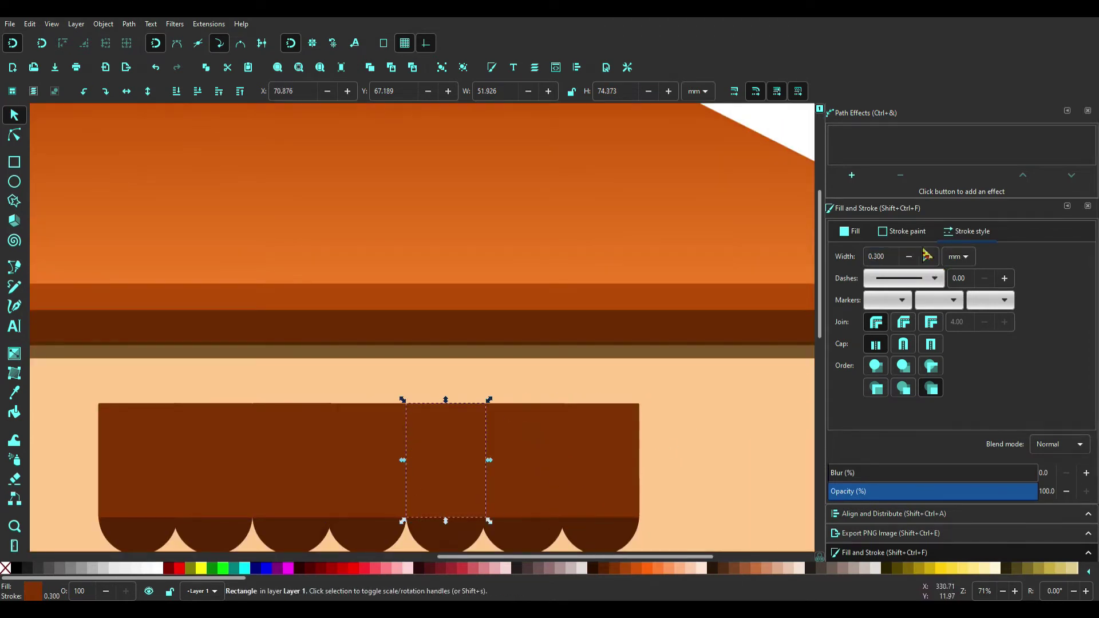
pyautogui.click(601, 367)
pyautogui.hotkey('ctrl', 'shift', 'v')
pyautogui.click(452, 367)
pyautogui.hotkey('ctrl', 'shift', 'v')
pyautogui.click(289, 366)
pyautogui.hotkey('ctrl', 'shift', 'v')
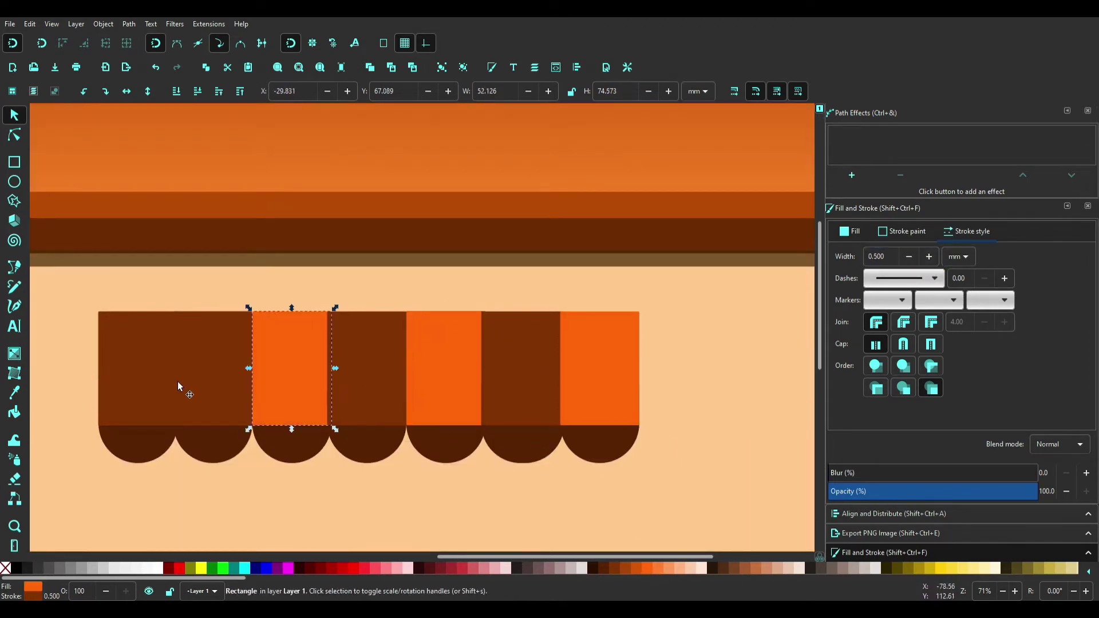
pyautogui.click(177, 387)
pyautogui.hotkey('ctrl', 'shift', 'v')
# - Give the scallops under the orange panels a lighter orange fill
pyautogui.click(604, 454)
pyautogui.hotkey('ctrl', 'shift', 'v')
pyautogui.click(524, 449)
pyautogui.press('Escape')
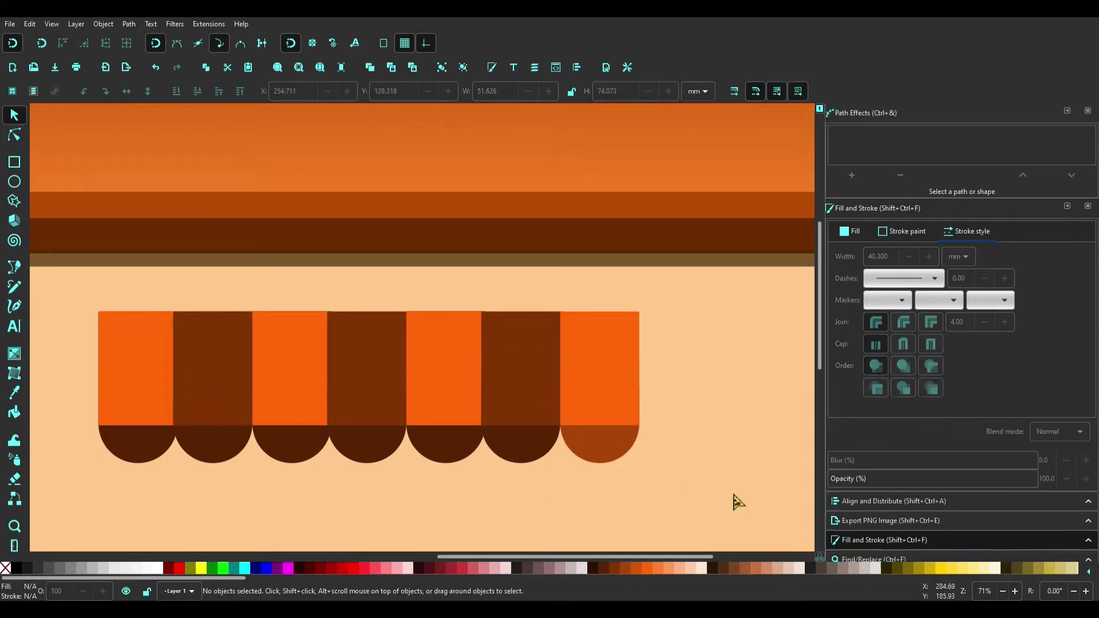
pyautogui.click(453, 458)
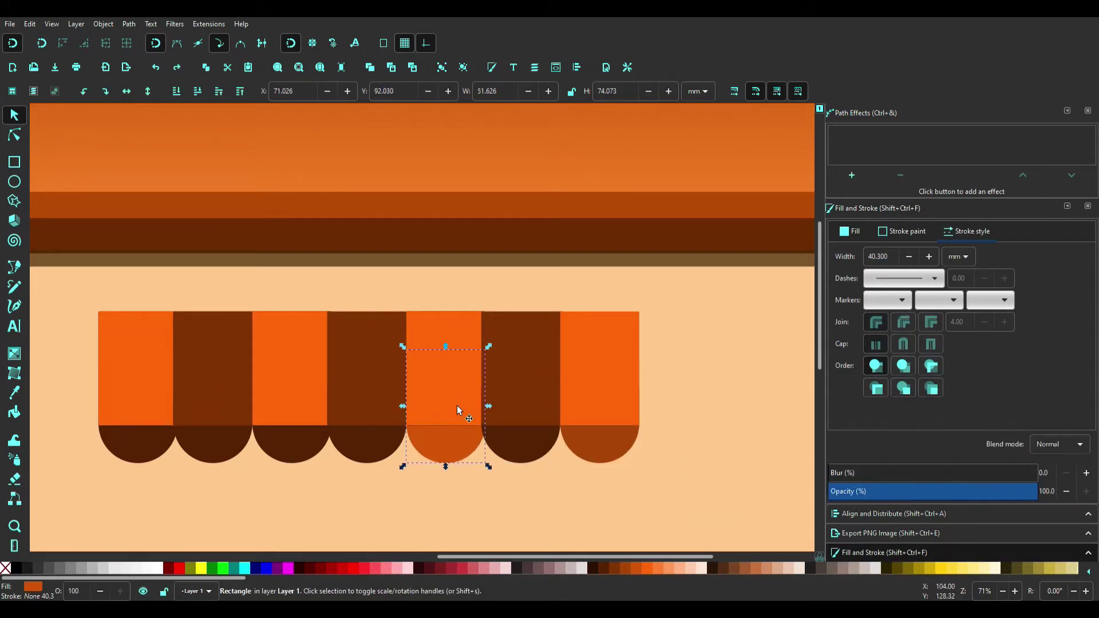
pyautogui.scroll(4, 457, 410)
pyautogui.click(417, 364)
pyautogui.scroll(-3, 650, 576)
pyautogui.scroll(-2, 610, 458)
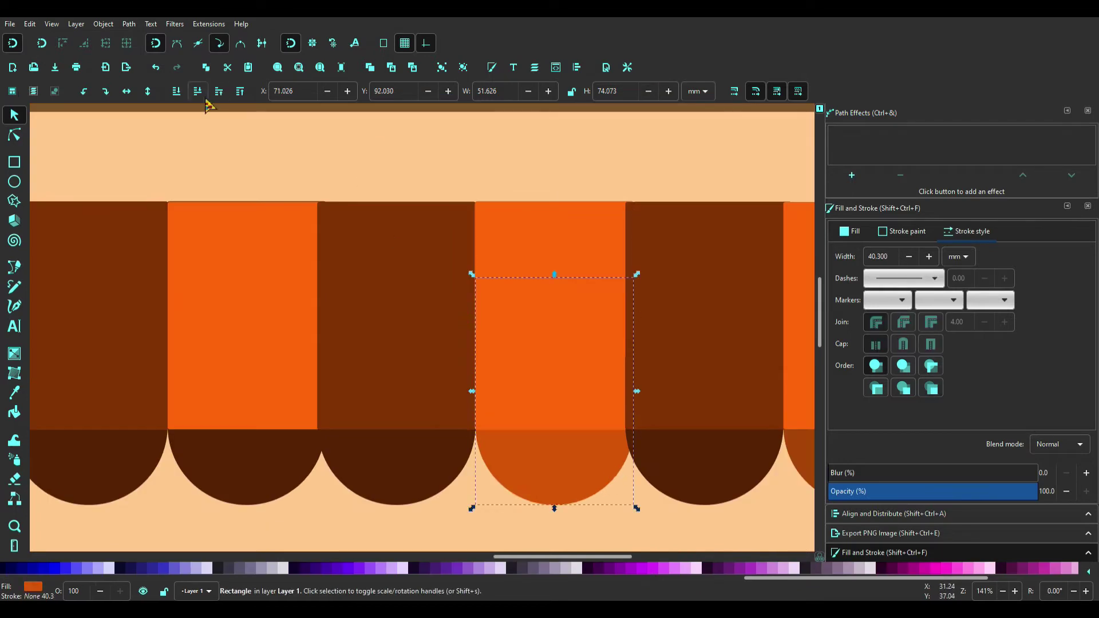
pyautogui.hscroll(-5, 614, 418)
pyautogui.press('Tab')
pyautogui.scroll(3, 626, 568)
pyautogui.click(626, 568)
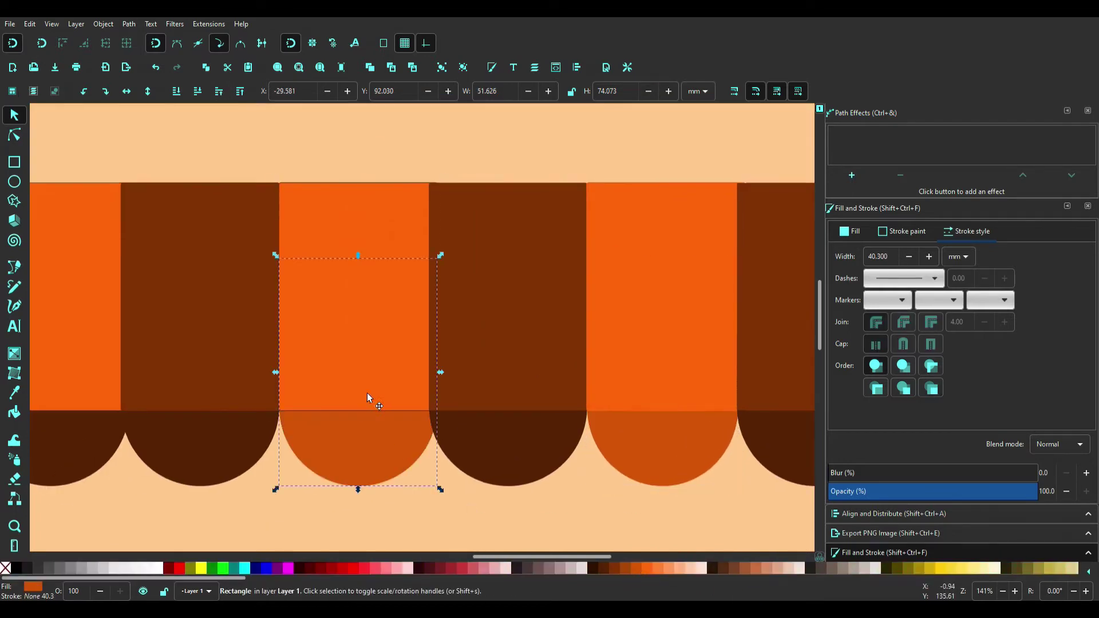
pyautogui.press('Tab')
pyautogui.click(626, 568)
pyautogui.press('Escape')
# - Try stretching the roof and wall wider, then restore the building's normal width
pyautogui.scroll(-4, 401, 383)
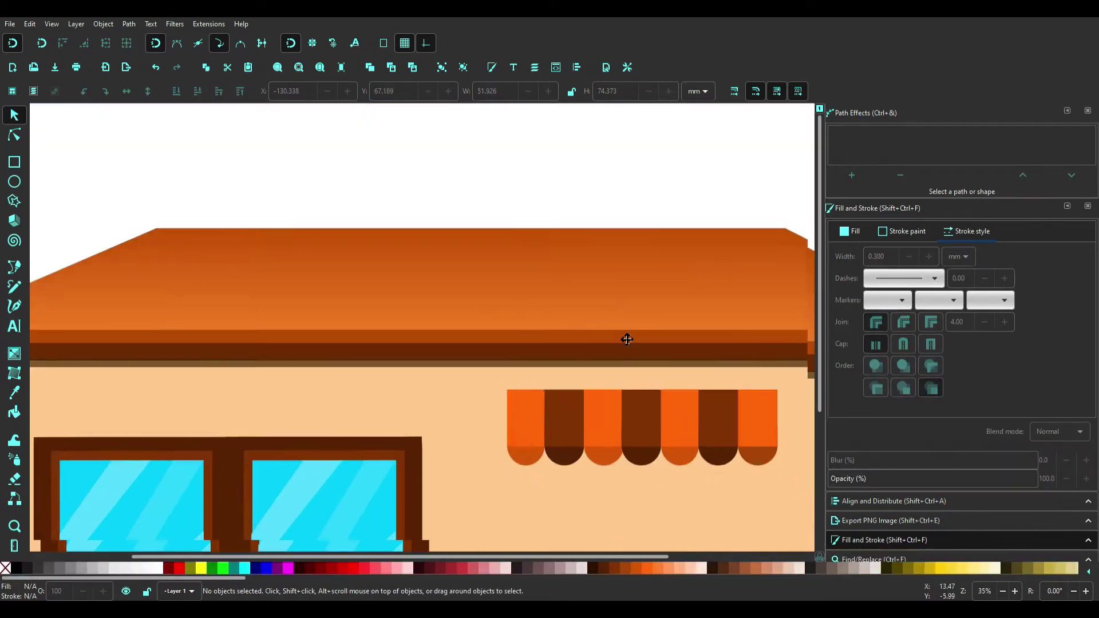
pyautogui.scroll(-3, 458, 421)
pyautogui.moveTo(459, 421); pyautogui.dragTo(392, 312)
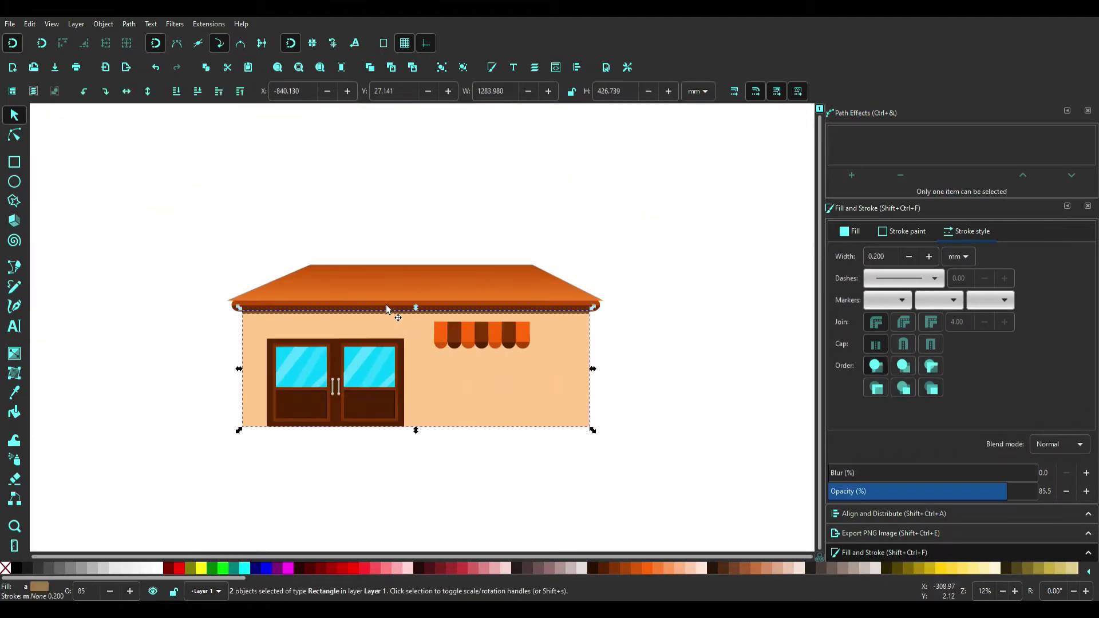
pyautogui.scroll(1, 389, 309)
pyautogui.moveTo(696, 365)
pyautogui.mouseDown()
pyautogui.moveTo(760, 353)
pyautogui.moveTo(766, 334)
pyautogui.mouseUp()
pyautogui.click(434, 223)
pyautogui.scroll(2, 372, 235)
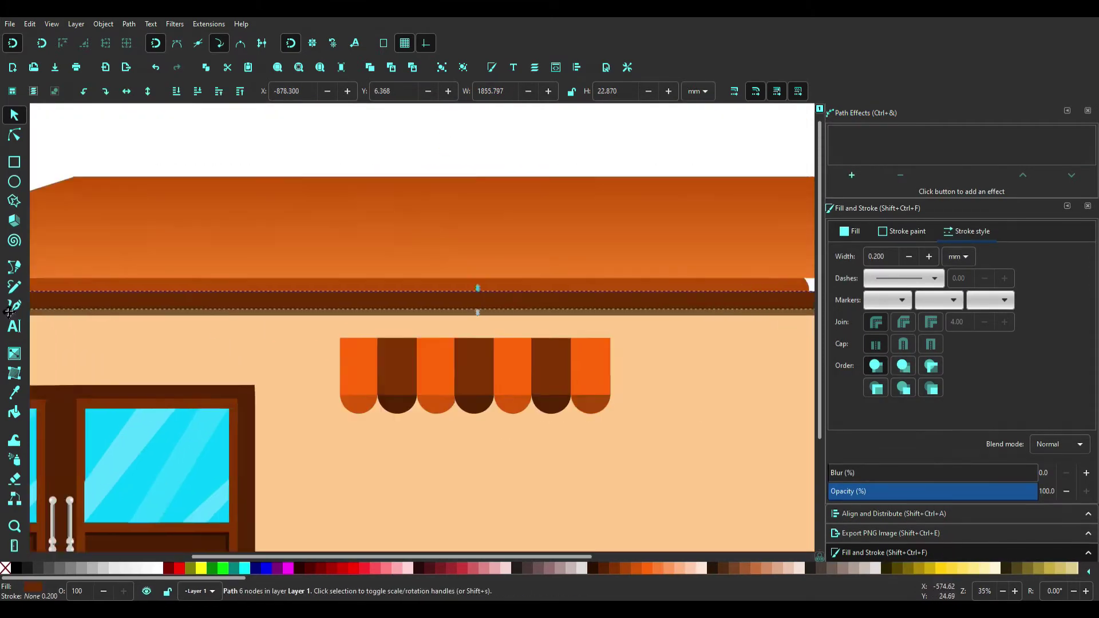
pyautogui.hscroll(5, 669, 330)
pyautogui.press('Escape')
# - Paste a copy of the brown window frame below the house
pyautogui.scroll(-2, 409, 310)
pyautogui.scroll(-2, 409, 311)
pyautogui.hscroll(-2, 661, 280)
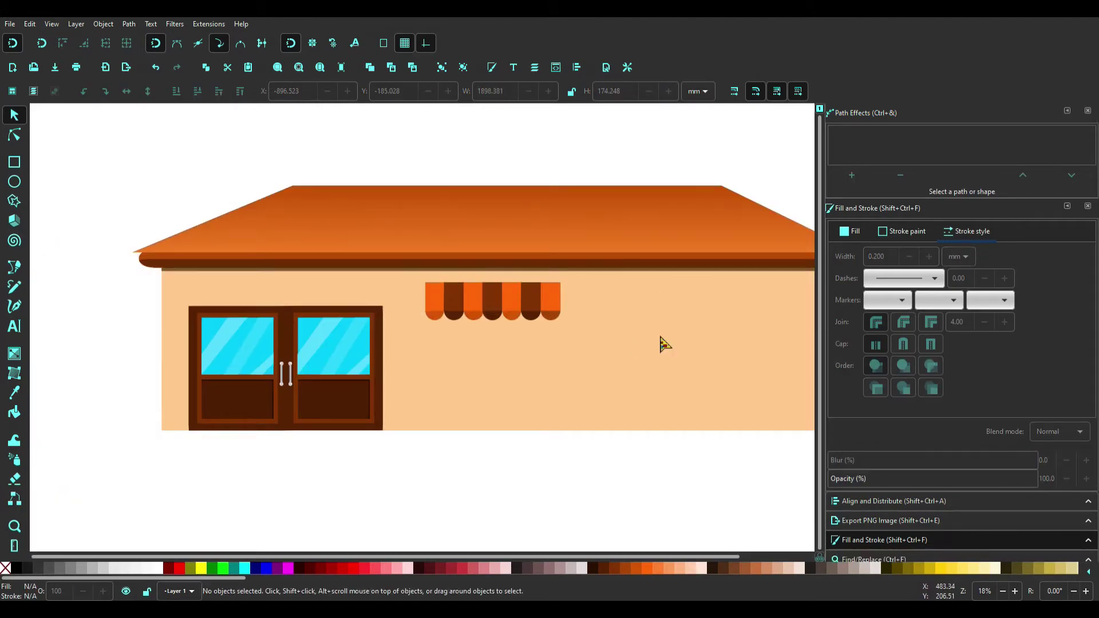
pyautogui.scroll(1, 664, 344)
pyautogui.scroll(2, 401, 309)
pyautogui.scroll(-3, 459, 248)
pyautogui.scroll(-10, 395, 322)
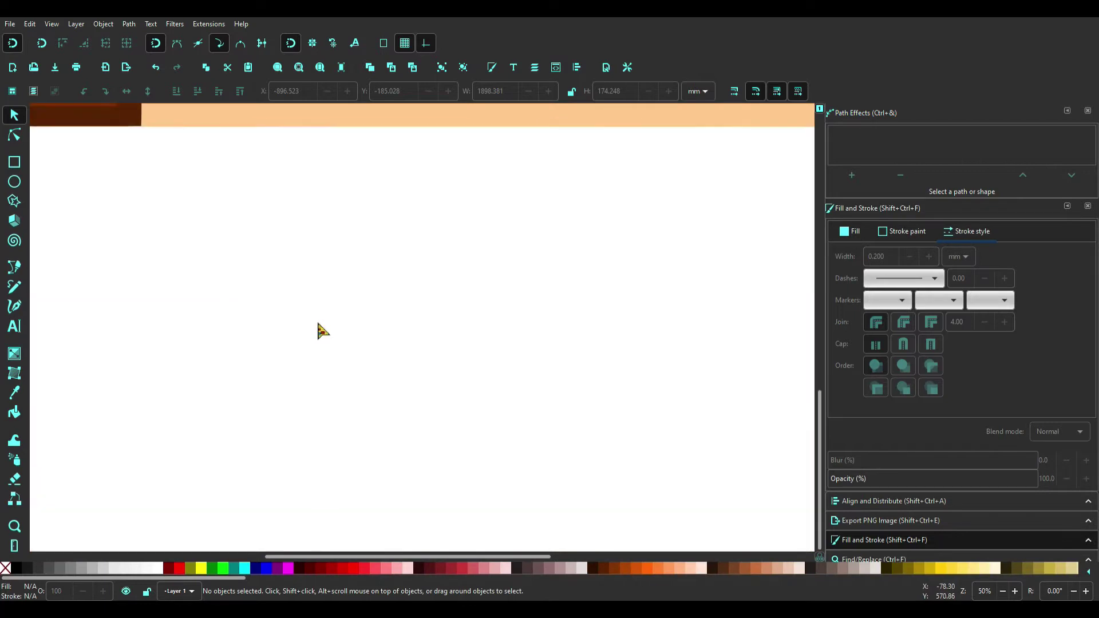
pyautogui.hotkey('ctrl', 'v')
# - Enlarge the pasted frame and fit a dark rectangle into its lower part
pyautogui.moveTo(503, 377)
pyautogui.mouseDown()
pyautogui.moveTo(690, 493)
pyautogui.moveTo(707, 518)
pyautogui.mouseUp()
pyautogui.press('Escape')
pyautogui.click(15, 162)
pyautogui.moveTo(224, 367); pyautogui.dragTo(650, 491)
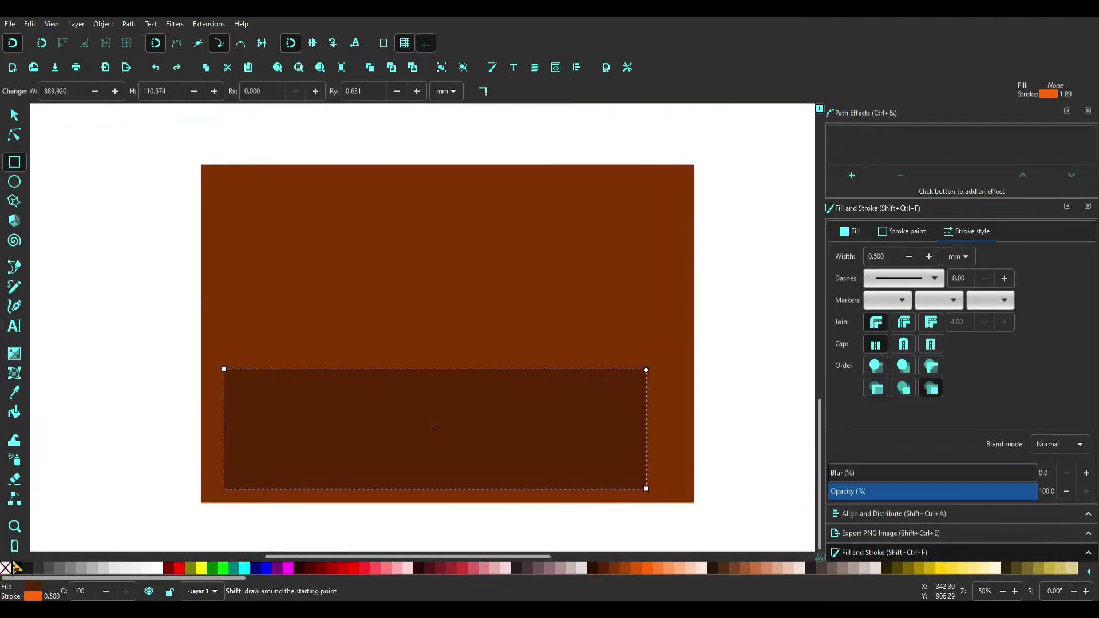
pyautogui.click(15, 114)
pyautogui.moveTo(435, 367); pyautogui.dragTo(435, 393)
pyautogui.moveTo(435, 497); pyautogui.dragTo(435, 487)
pyautogui.moveTo(649, 442); pyautogui.dragTo(680, 451)
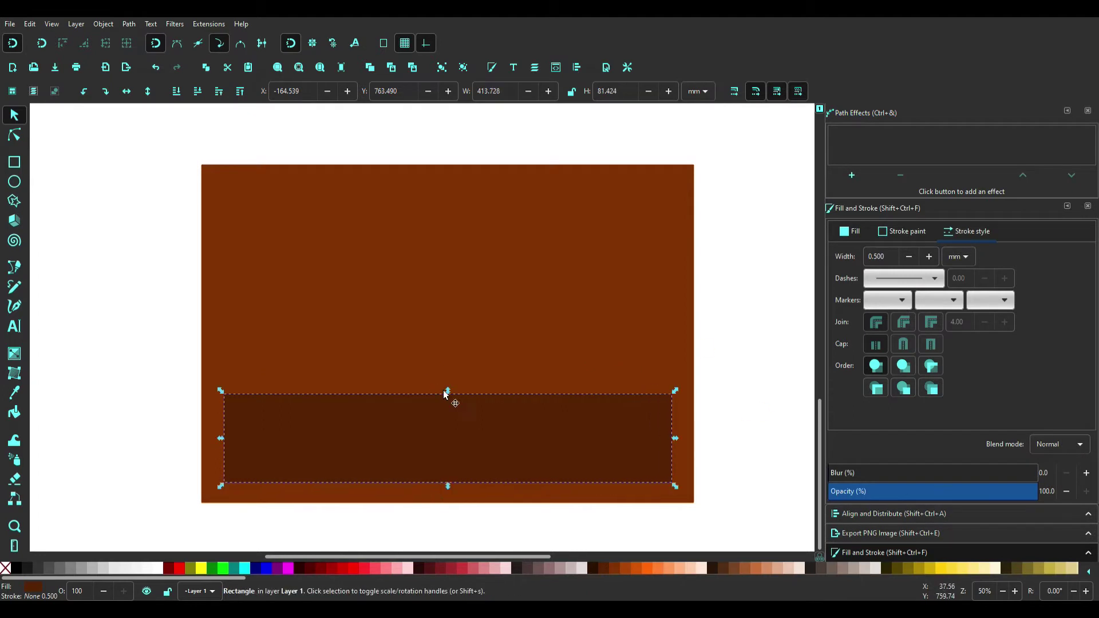
pyautogui.moveTo(447, 393); pyautogui.dragTo(447, 386)
pyautogui.moveTo(677, 488); pyautogui.dragTo(686, 501)
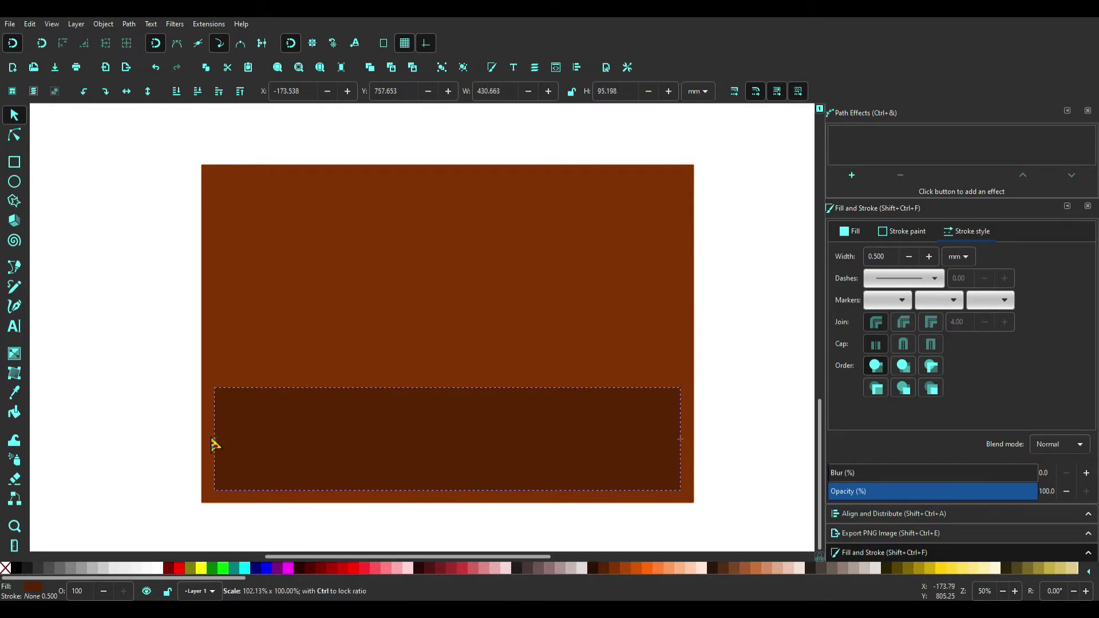
pyautogui.moveTo(215, 444); pyautogui.dragTo(216, 445)
pyautogui.press('Escape')
# - Draw a cyan glass pane above the dark panel, nudged slightly upward
pyautogui.hscroll(2, 823, 572)
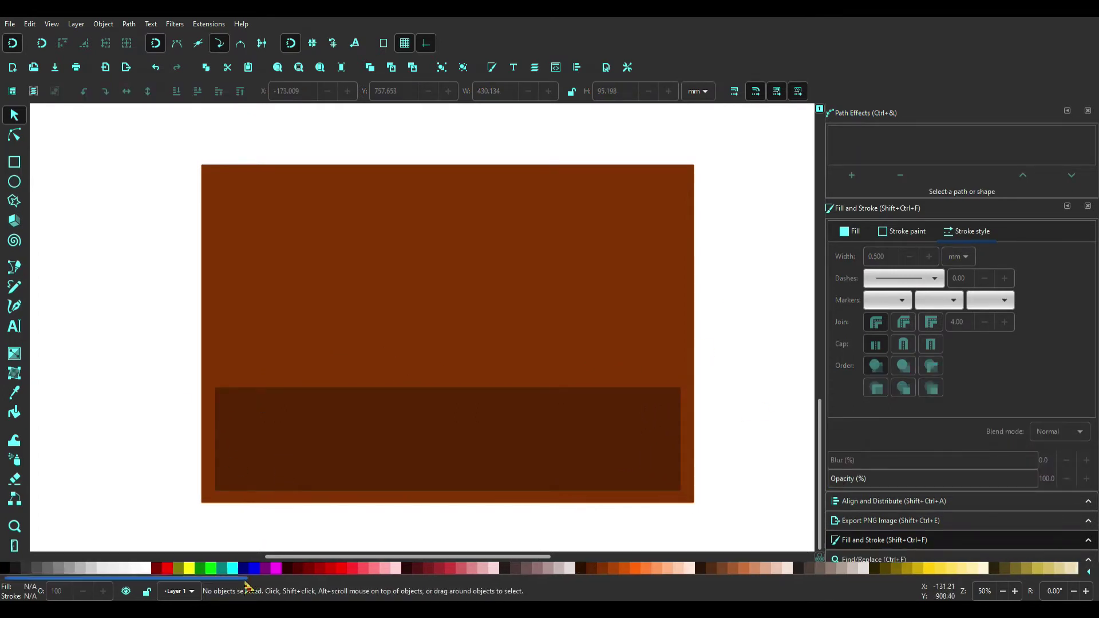
pyautogui.hscroll(3, 823, 573)
pyautogui.press('r')
pyautogui.moveTo(215, 388); pyautogui.dragTo(685, 196)
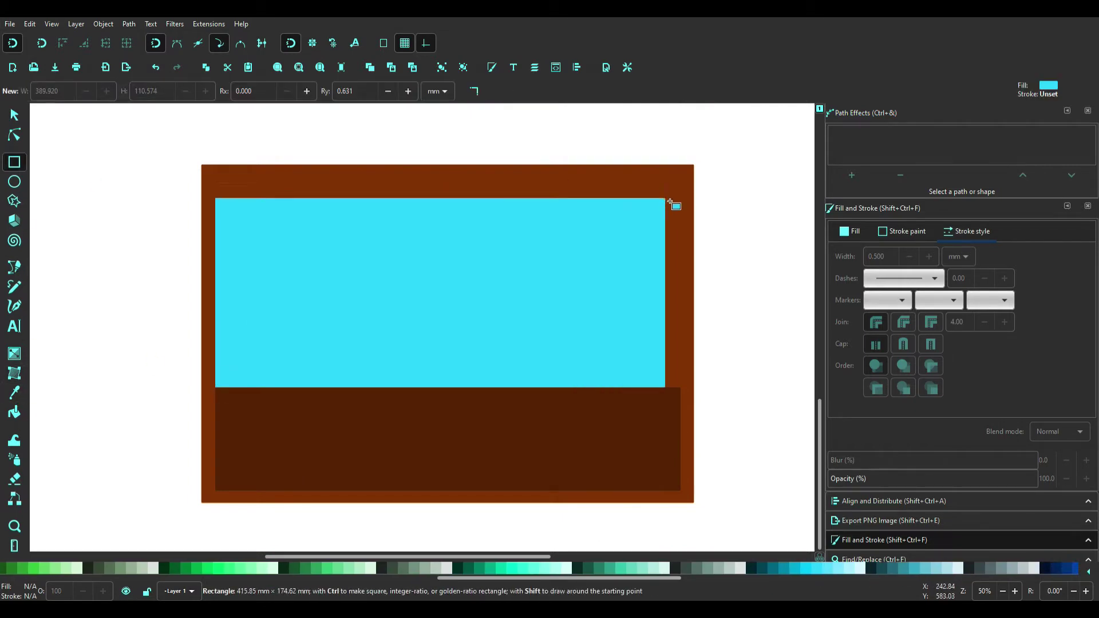
pyautogui.click(15, 115)
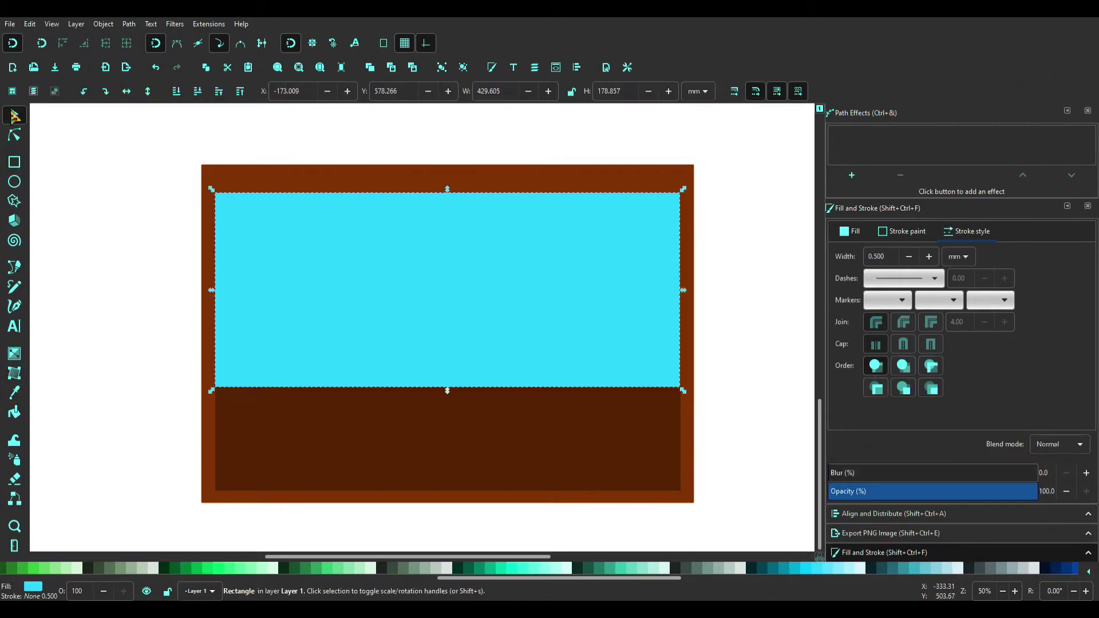
pyautogui.hotkey('shift', 'Up')
pyautogui.hotkey('shift', 'Up')
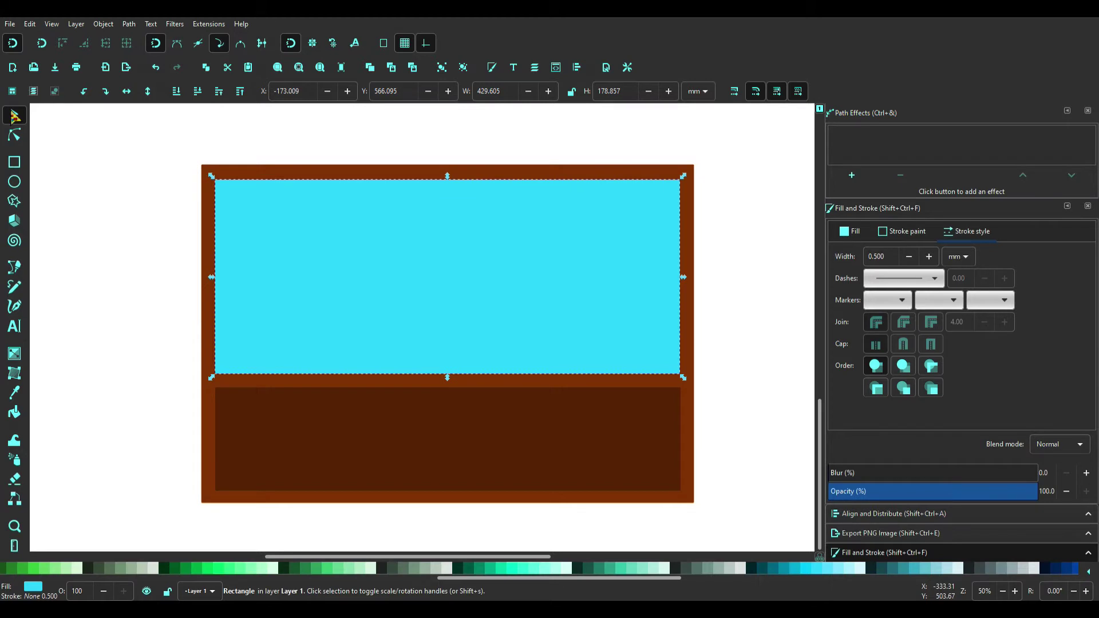
pyautogui.keyDown('ctrl'); pyautogui.scroll(1, 729, 296); pyautogui.keyUp('ctrl')
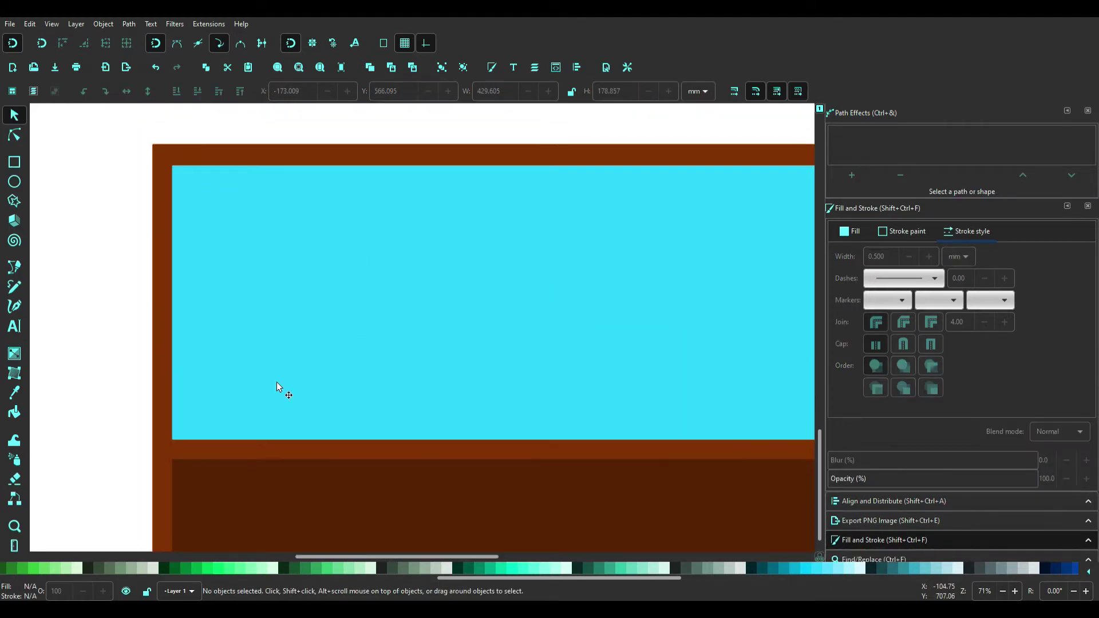
pyautogui.click(623, 276)
# - Add thin darker shadow strips along the dark panel's top and right edges
pyautogui.hscroll(5, 623, 275)
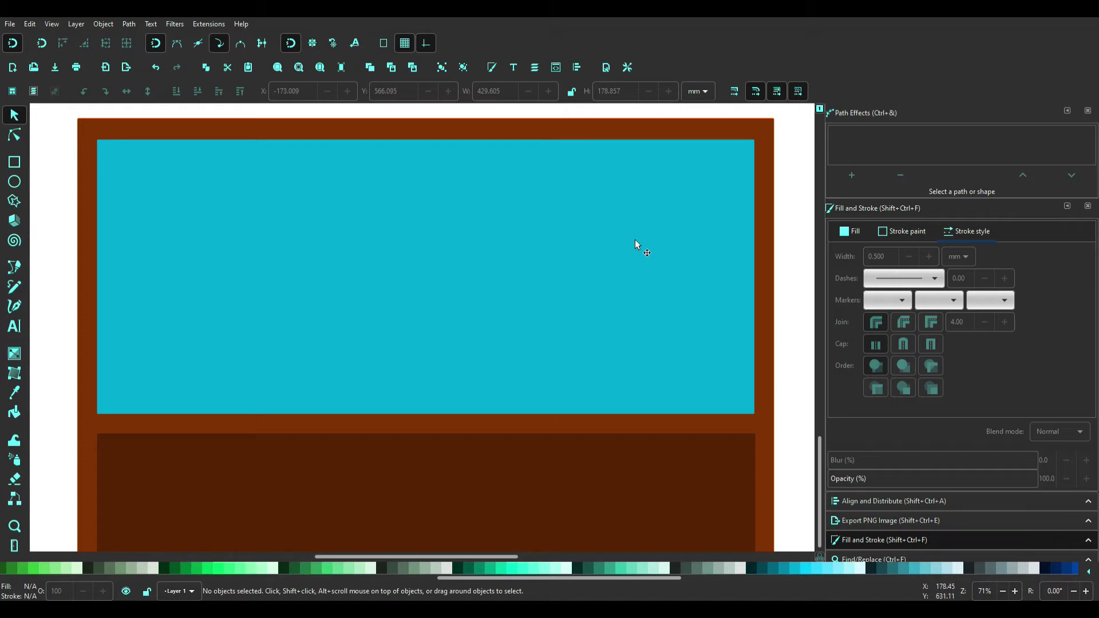
pyautogui.scroll(1, 660, 310)
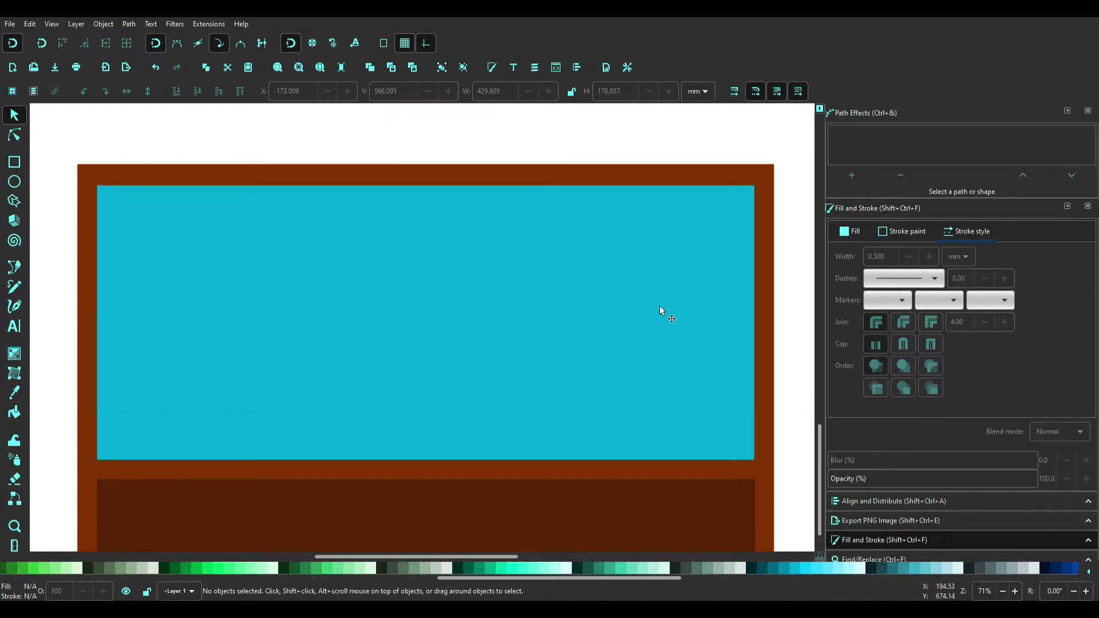
pyautogui.scroll(-4, 661, 309)
pyautogui.click(604, 341)
pyautogui.moveTo(426, 445); pyautogui.dragTo(426, 307)
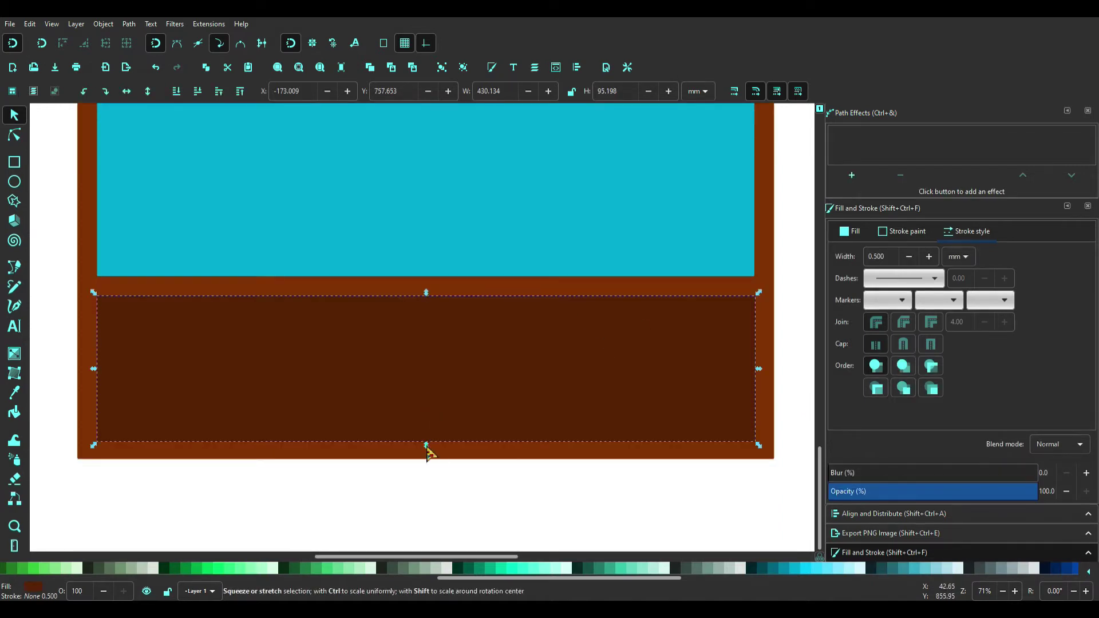
pyautogui.scroll(1, 307, 277)
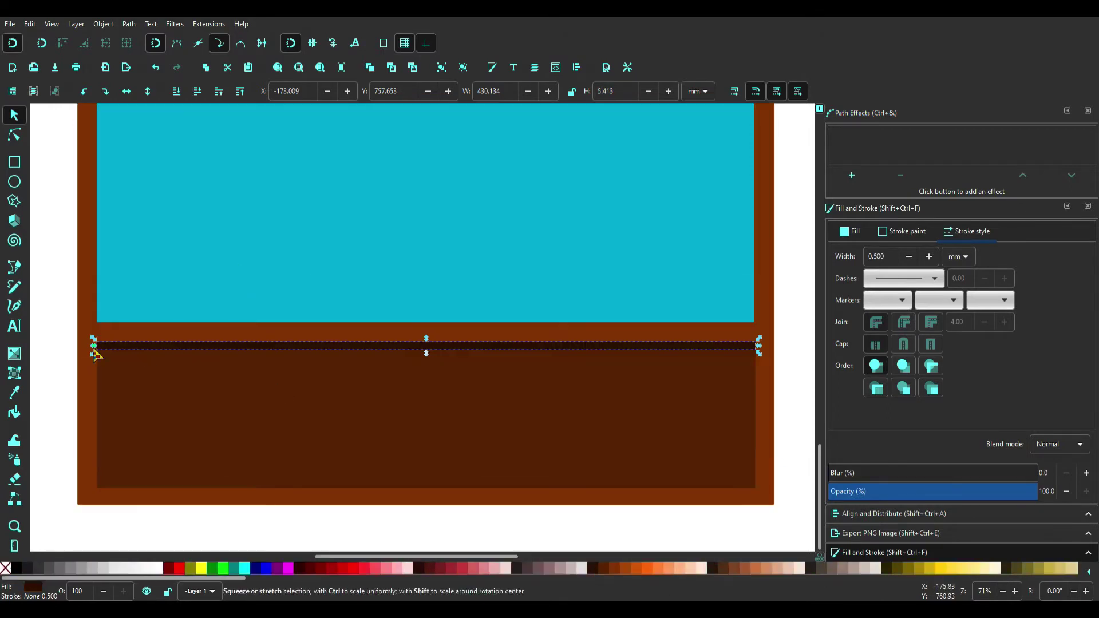
pyautogui.click(193, 348)
pyautogui.moveTo(710, 335); pyautogui.dragTo(753, 377)
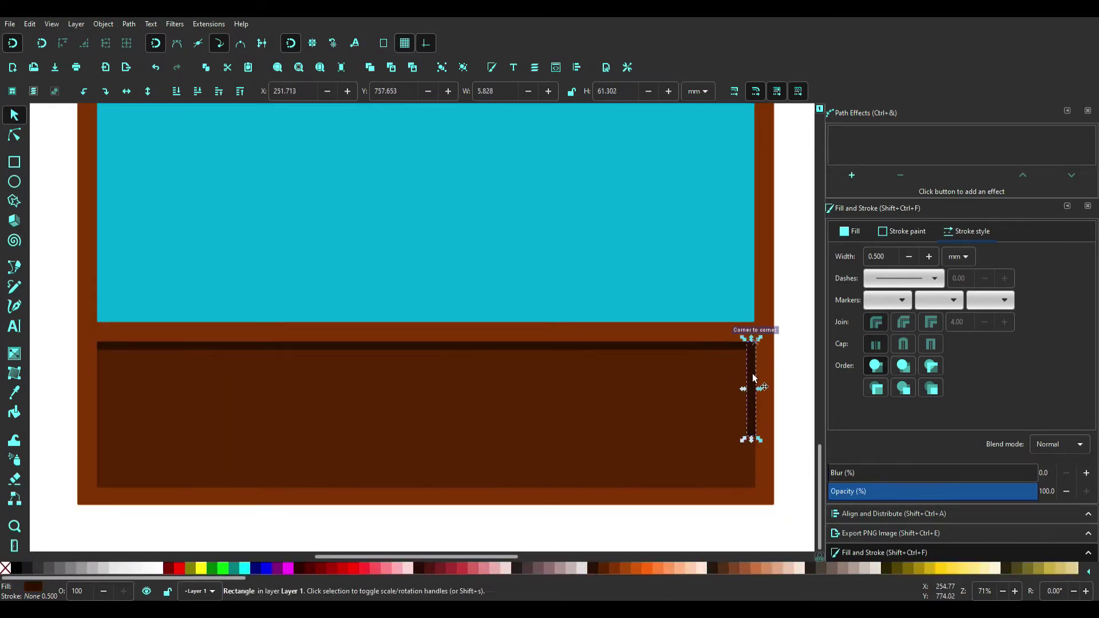
pyautogui.moveTo(748, 497); pyautogui.dragTo(747, 493)
pyautogui.keyDown('ctrl'); pyautogui.scroll(2, 786, 492); pyautogui.keyUp('ctrl')
pyautogui.click(786, 498)
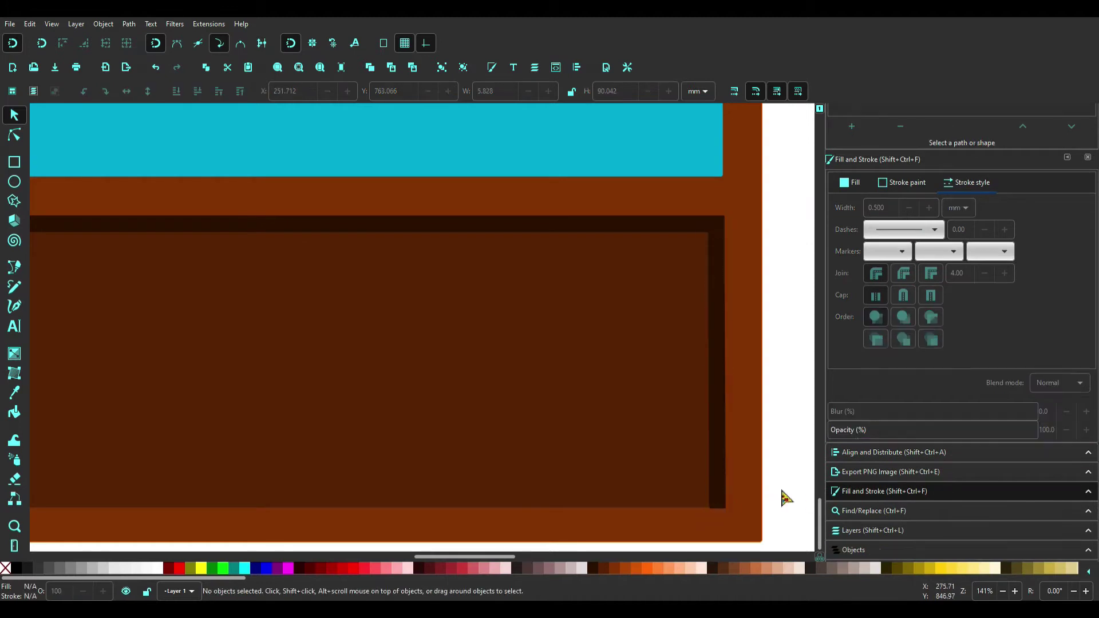
pyautogui.click(723, 498)
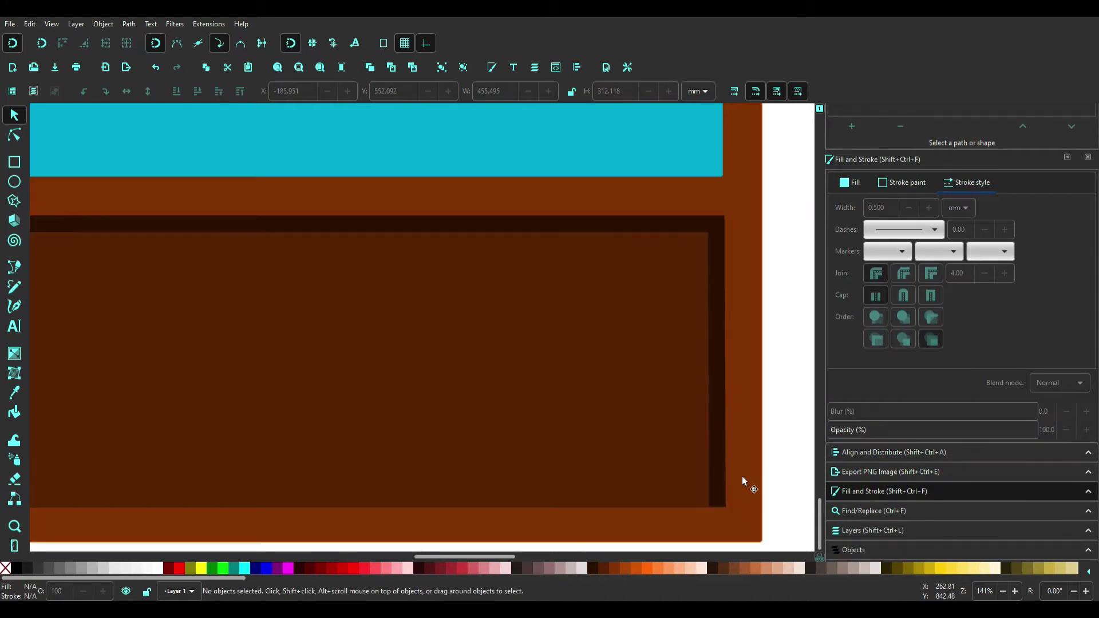
pyautogui.keyDown('ctrl'); pyautogui.scroll(-3, 743, 481); pyautogui.keyUp('ctrl')
# - Draw slanted four-sided reflection stripes across the glass with the Bezier pen
pyautogui.keyDown('ctrl'); pyautogui.scroll(1, 397, 255); pyautogui.keyUp('ctrl')
pyautogui.click(19, 272)
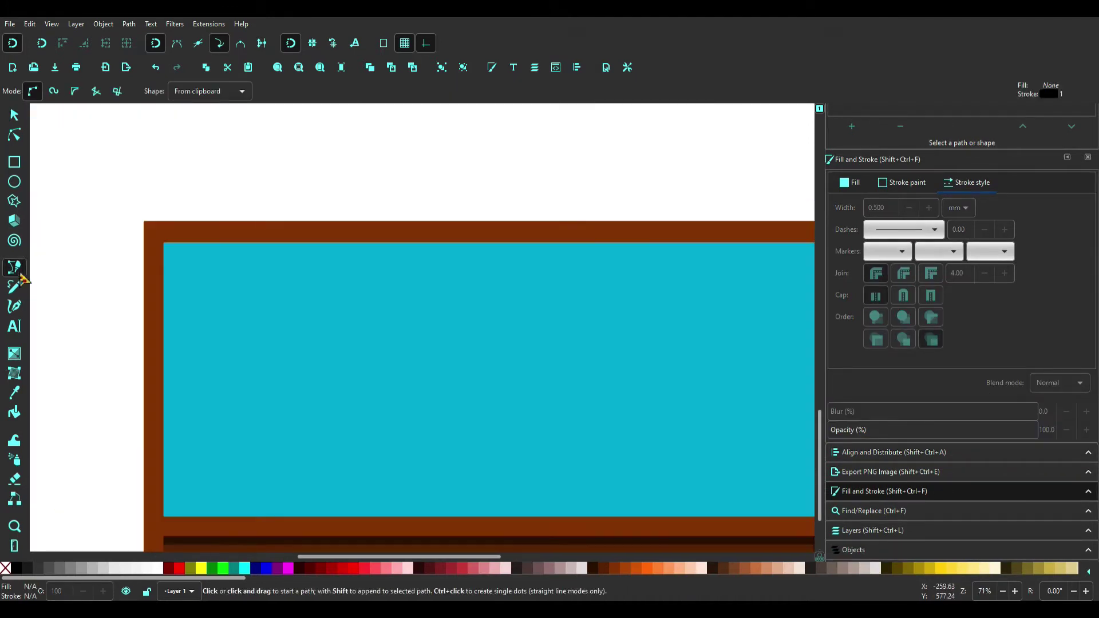
pyautogui.click(163, 517)
pyautogui.click(584, 244)
pyautogui.hscroll(5, 447, 344)
pyautogui.scroll(-2, 447, 344)
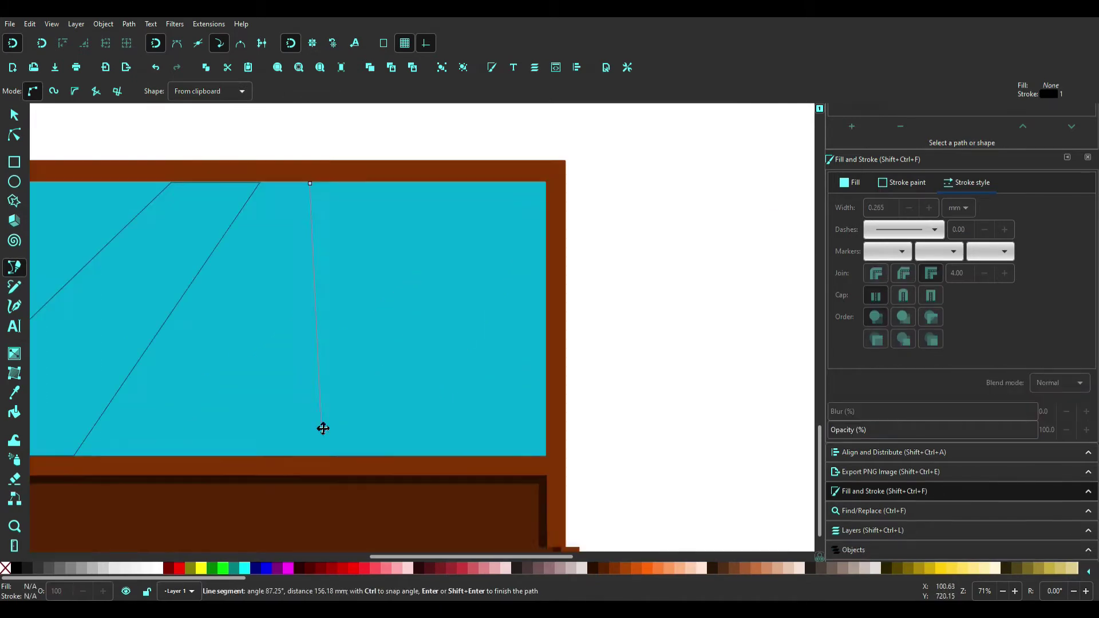
pyautogui.click(256, 451)
pyautogui.click(534, 277)
pyautogui.click(450, 454)
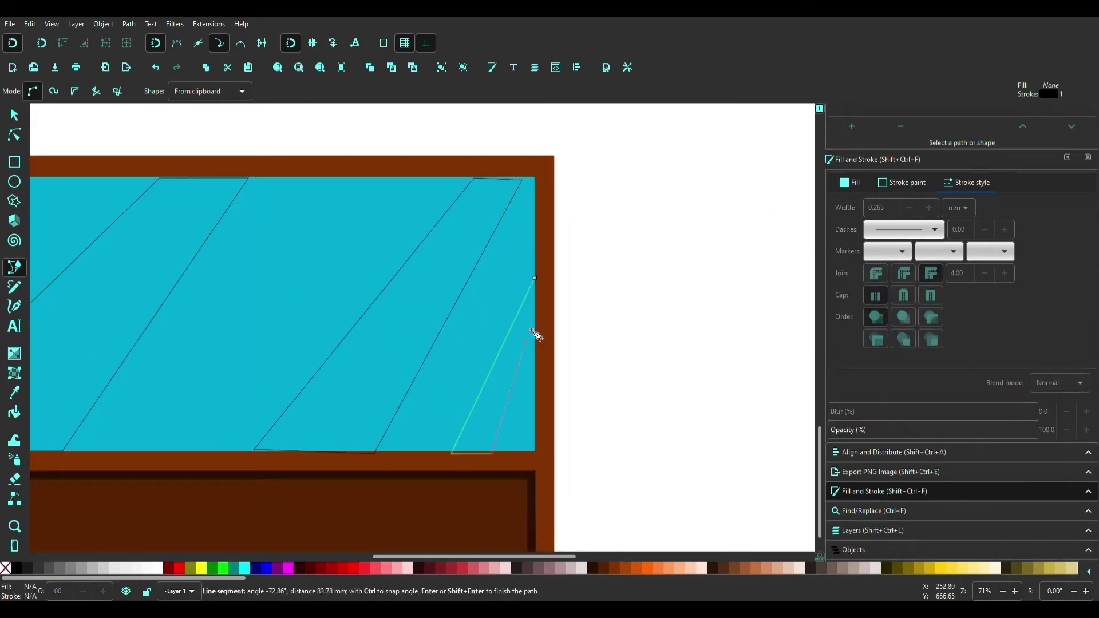
pyautogui.click(490, 454)
pyautogui.click(541, 288)
pyautogui.keyDown('ctrl'); pyautogui.scroll(2, 554, 425); pyautogui.keyUp('ctrl')
pyautogui.hscroll(-5, 343, 517)
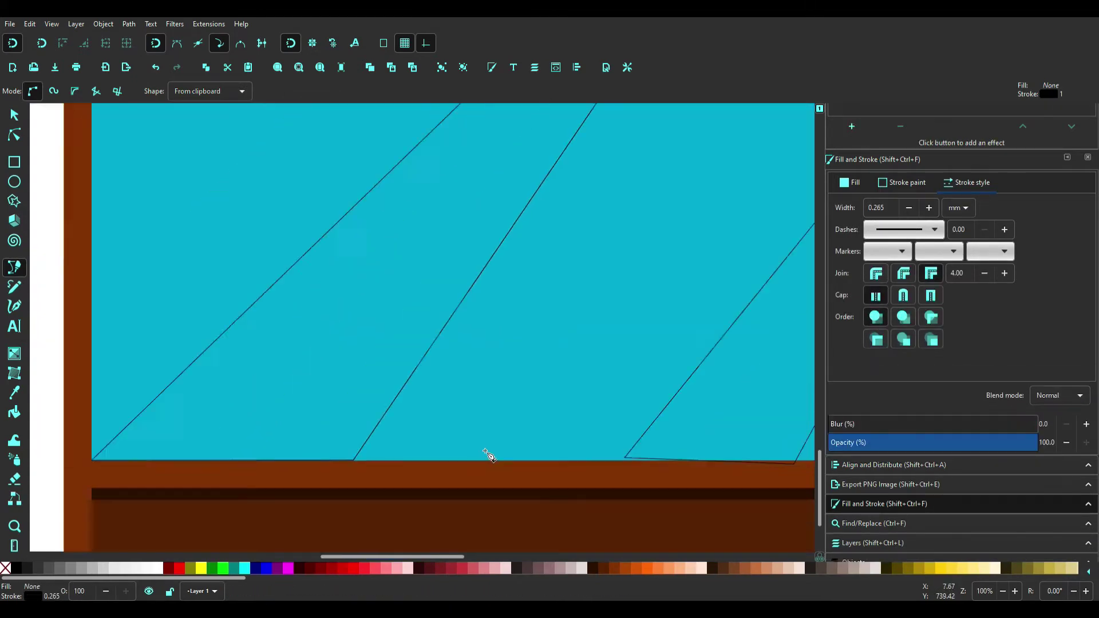
# - Colour the stripes with cyan outlines and a light cyan fill
pyautogui.keyDown('shift'); pyautogui.click(245, 568); pyautogui.keyUp('shift')
pyautogui.hscroll(2, 523, 364)
pyautogui.press('s')
pyautogui.hotkey('ctrl', 'a')
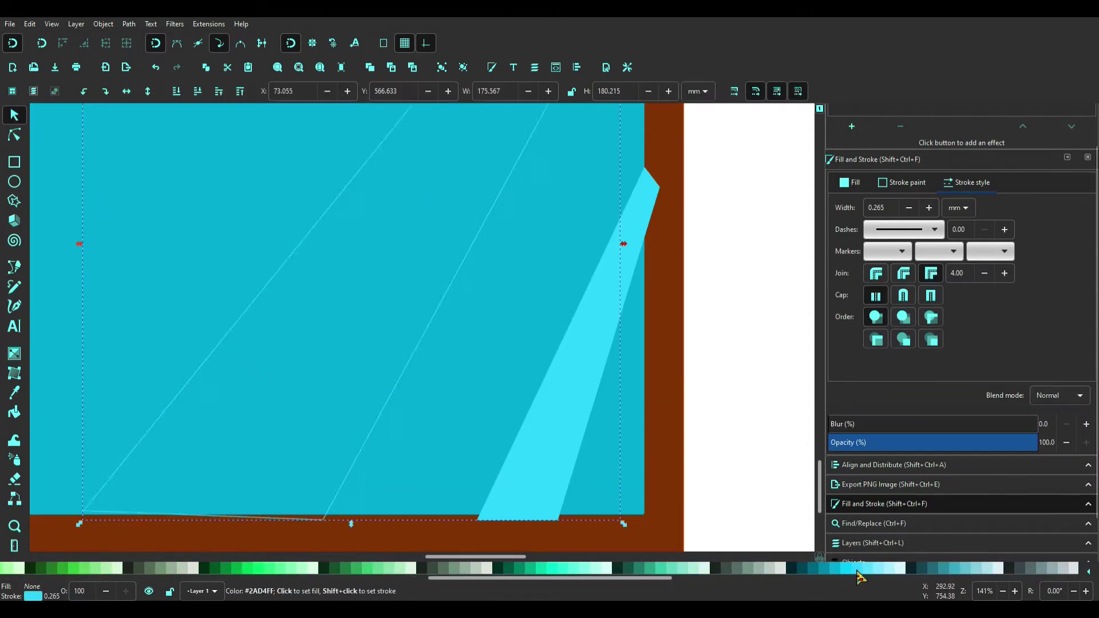
pyautogui.scroll(-2, 622, 363)
pyautogui.keyDown('ctrl'); pyautogui.scroll(4, 608, 318); pyautogui.keyUp('ctrl')
# - Widen a stripe by moving its lower-left corner node
pyautogui.press('n')
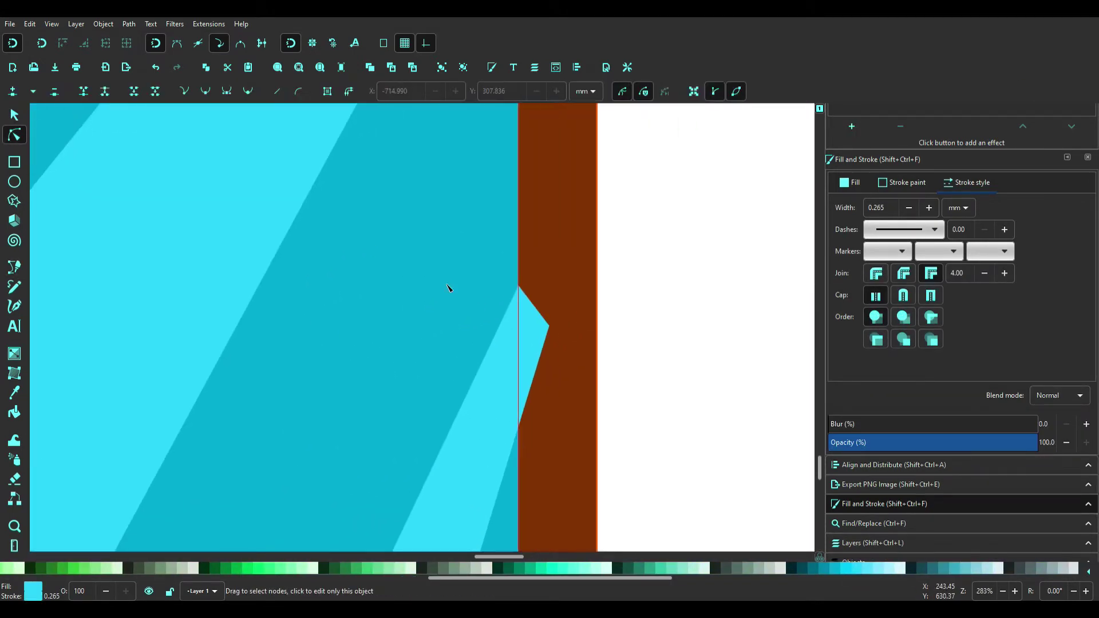
pyautogui.moveTo(184, 290); pyautogui.dragTo(515, 415)
pyautogui.scroll(-5, 197, 262)
pyautogui.click(197, 261)
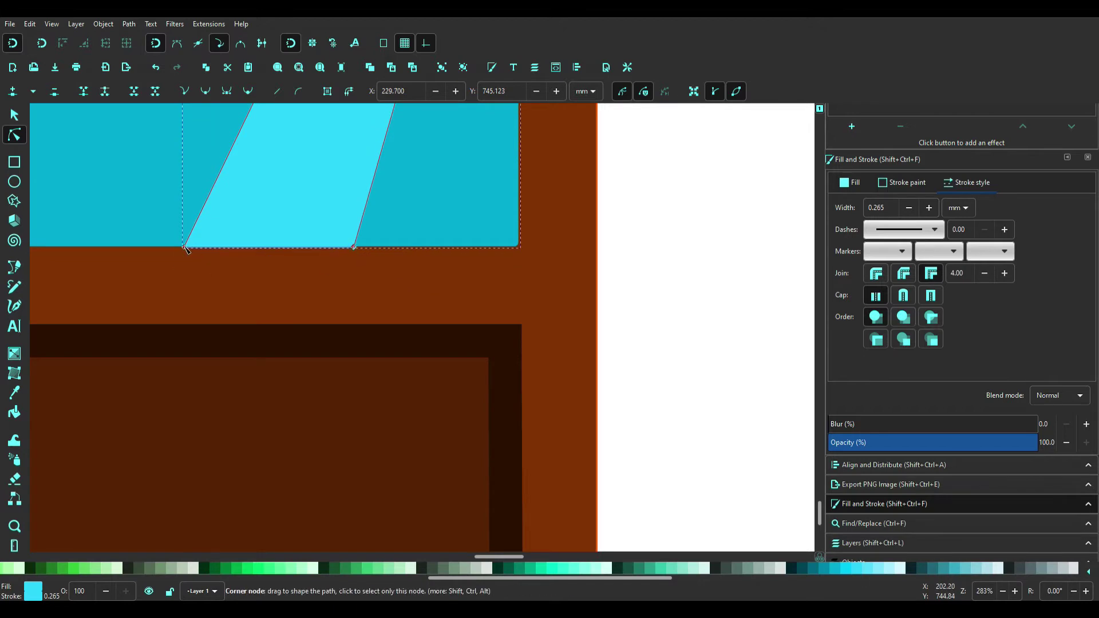
pyautogui.moveTo(186, 249); pyautogui.dragTo(74, 270)
pyautogui.keyDown('ctrl'); pyautogui.scroll(-6, 412, 321); pyautogui.keyUp('ctrl')
pyautogui.keyDown('ctrl'); pyautogui.scroll(1, 476, 458); pyautogui.keyUp('ctrl')
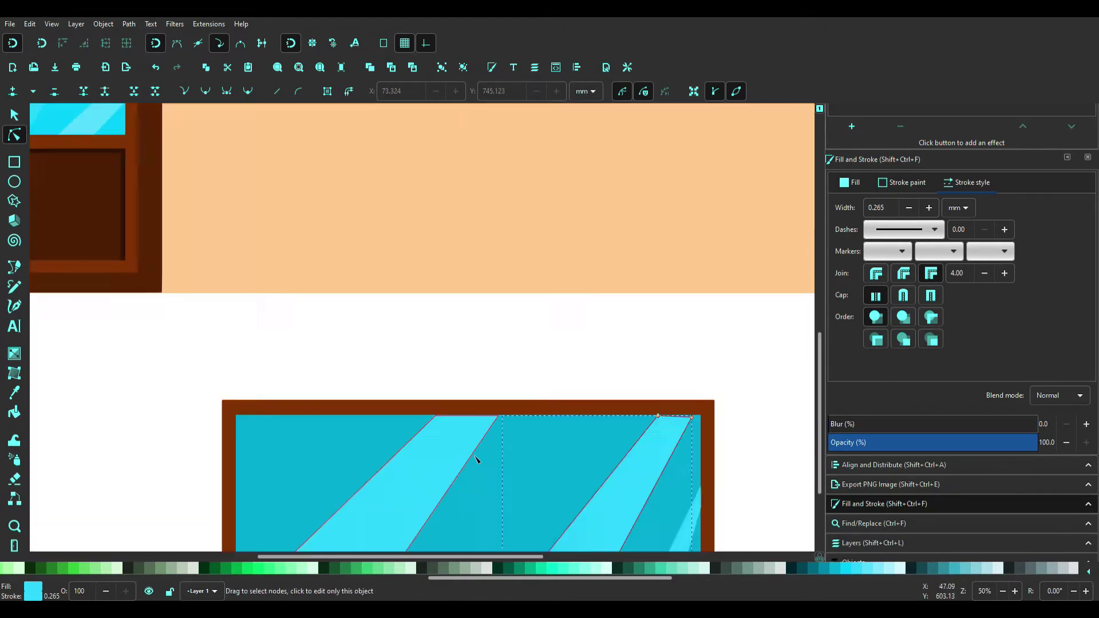
pyautogui.keyDown('ctrl'); pyautogui.scroll(-4, 477, 458); pyautogui.keyUp('ctrl')
# - Fill a section of the lower window glass with darker teal #0088AA
pyautogui.press('s')
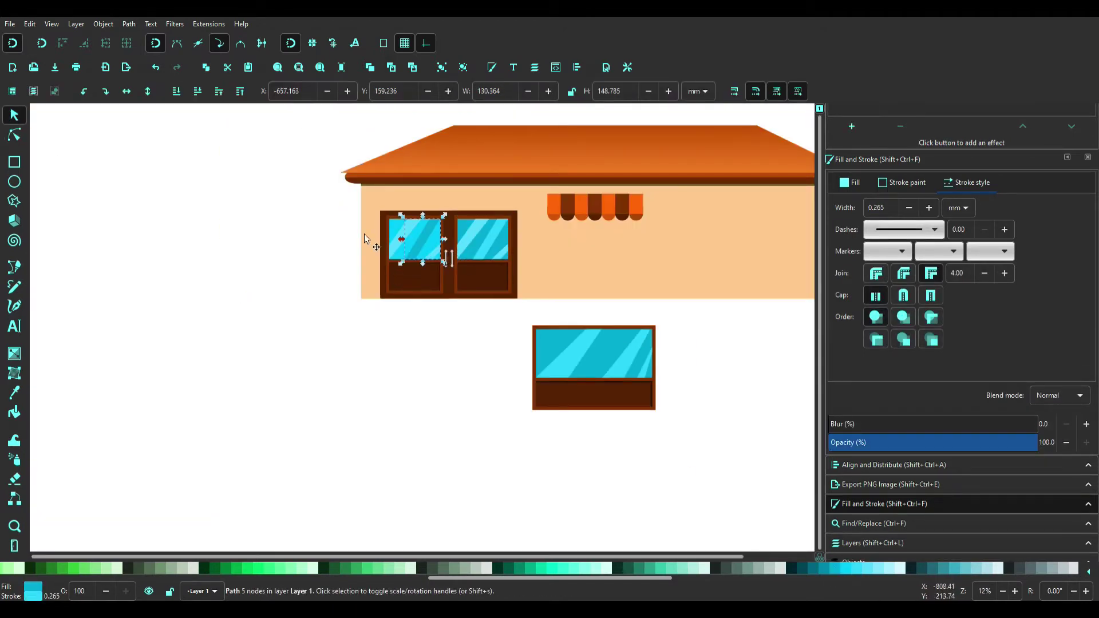
pyautogui.keyDown('ctrl'); pyautogui.scroll(3, 401, 246); pyautogui.keyUp('ctrl')
pyautogui.hscroll(5, 647, 489)
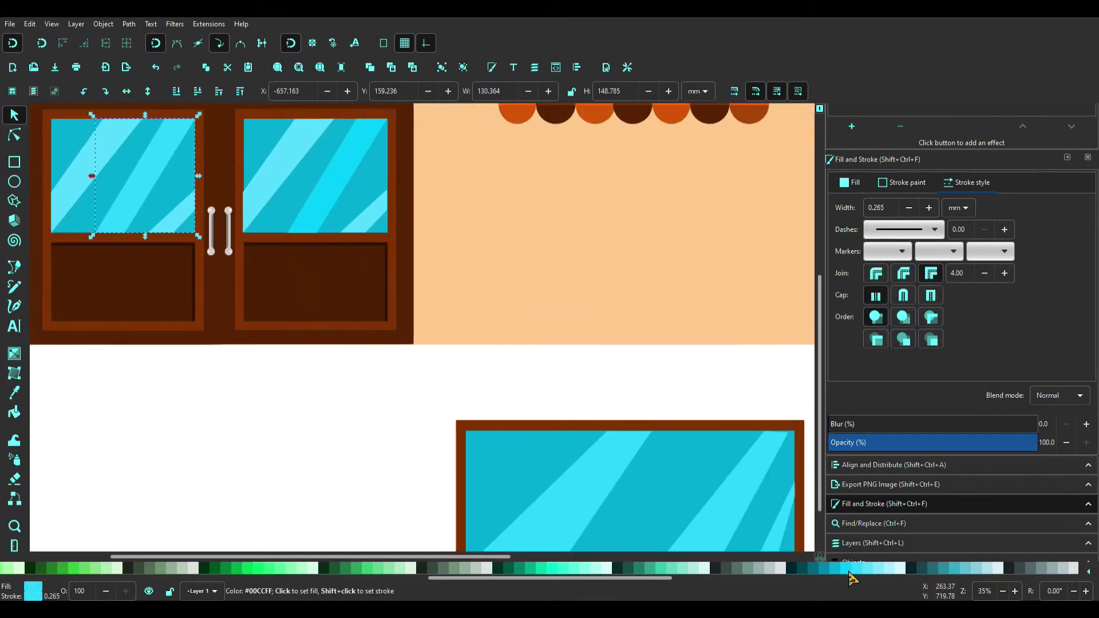
pyautogui.press('-')
pyautogui.press('Tab')
pyautogui.click(828, 575)
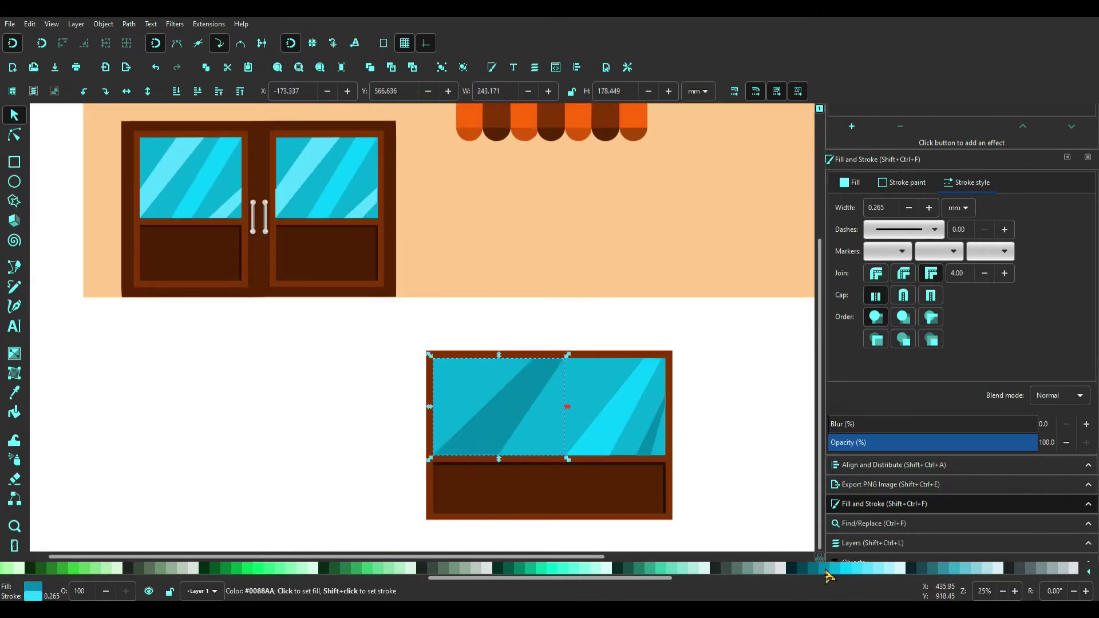
# - Move the window group onto the shop wall, raise it to top, and fit it under the awning
pyautogui.scroll(-4, 705, 449)
pyautogui.moveTo(630, 401); pyautogui.dragTo(626, 343)
pyautogui.scroll(10, 626, 344)
pyautogui.click(177, 93)
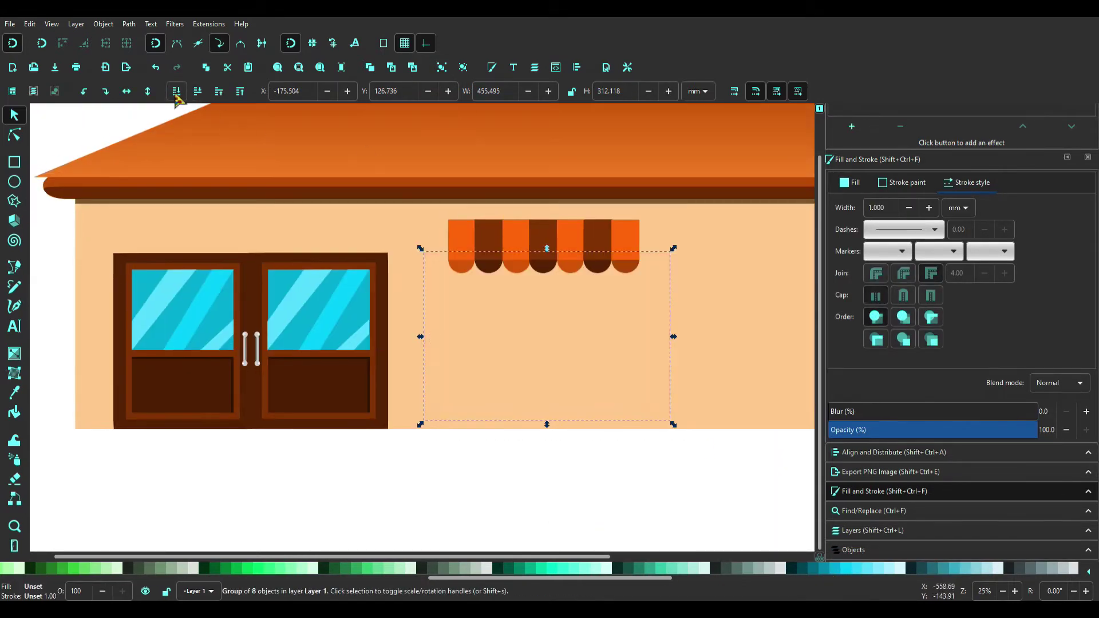
pyautogui.click(202, 99)
pyautogui.keyDown('ctrl'); pyautogui.scroll(2, 610, 235); pyautogui.keyUp('ctrl')
pyautogui.scroll(-5, 750, 447)
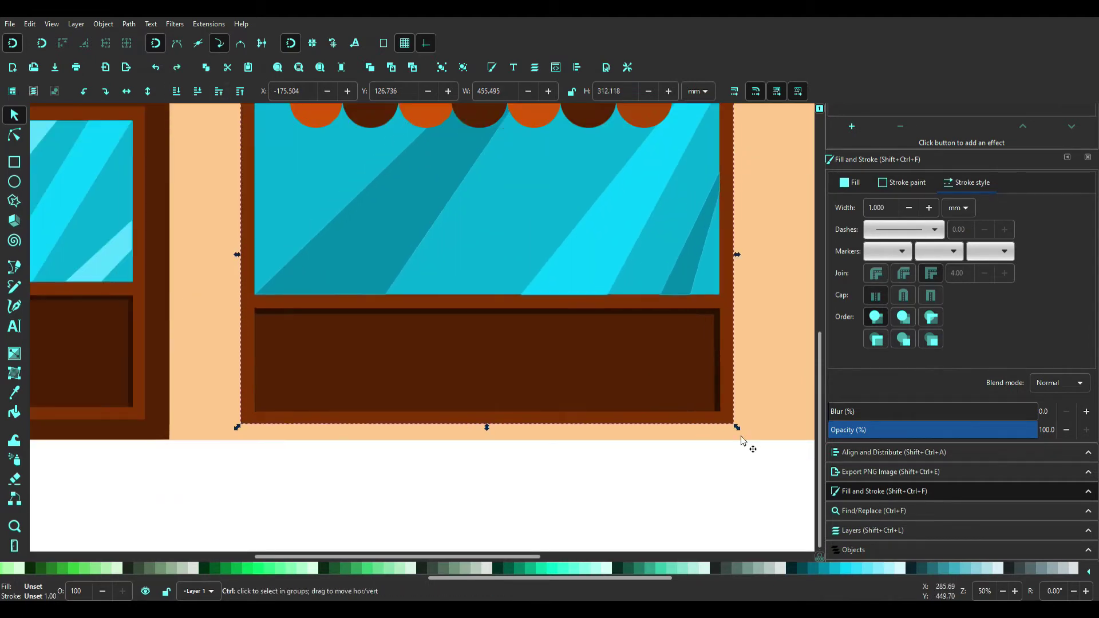
pyautogui.moveTo(750, 447); pyautogui.dragTo(630, 355)
pyautogui.scroll(6, 630, 355)
pyautogui.moveTo(597, 502); pyautogui.dragTo(649, 488)
pyautogui.keyDown('ctrl'); pyautogui.scroll(-3, 649, 488); pyautogui.keyUp('ctrl')
pyautogui.keyDown('ctrl'); pyautogui.scroll(3, 601, 298); pyautogui.keyUp('ctrl')
# - Duplicate the awning window and shift the copy right along the wall
pyautogui.click(573, 258)
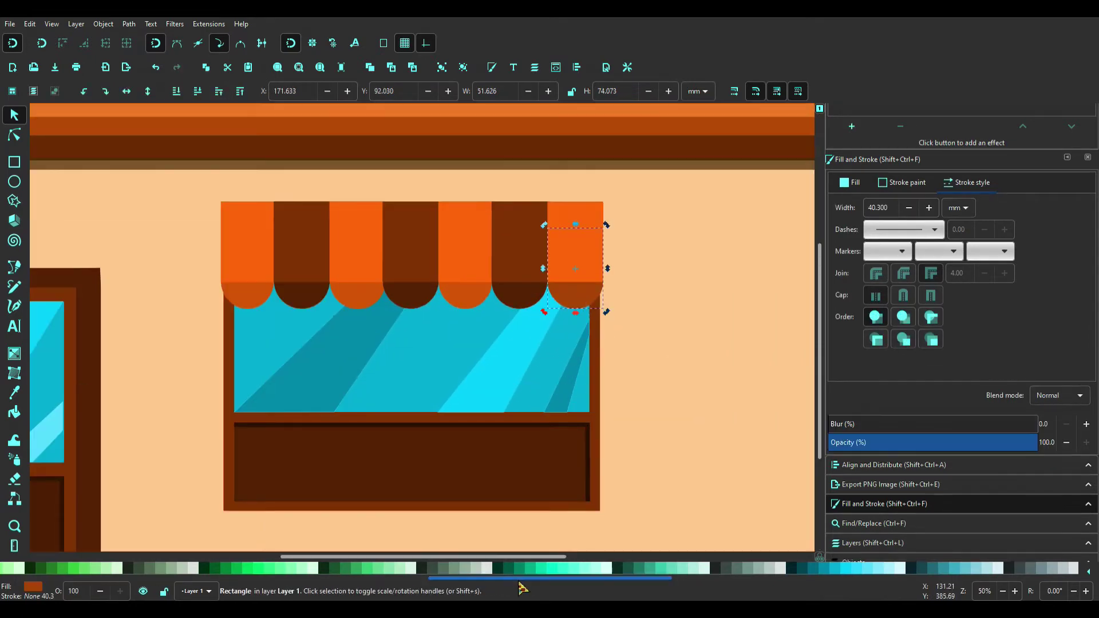
pyautogui.moveTo(462, 556)
pyautogui.mouseDown()
pyautogui.moveTo(614, 556)
pyautogui.moveTo(385, 373)
pyautogui.mouseUp()
pyautogui.keyDown('ctrl'); pyautogui.scroll(-3, 579, 535); pyautogui.keyUp('ctrl')
pyautogui.hotkey('ctrl', 'v')
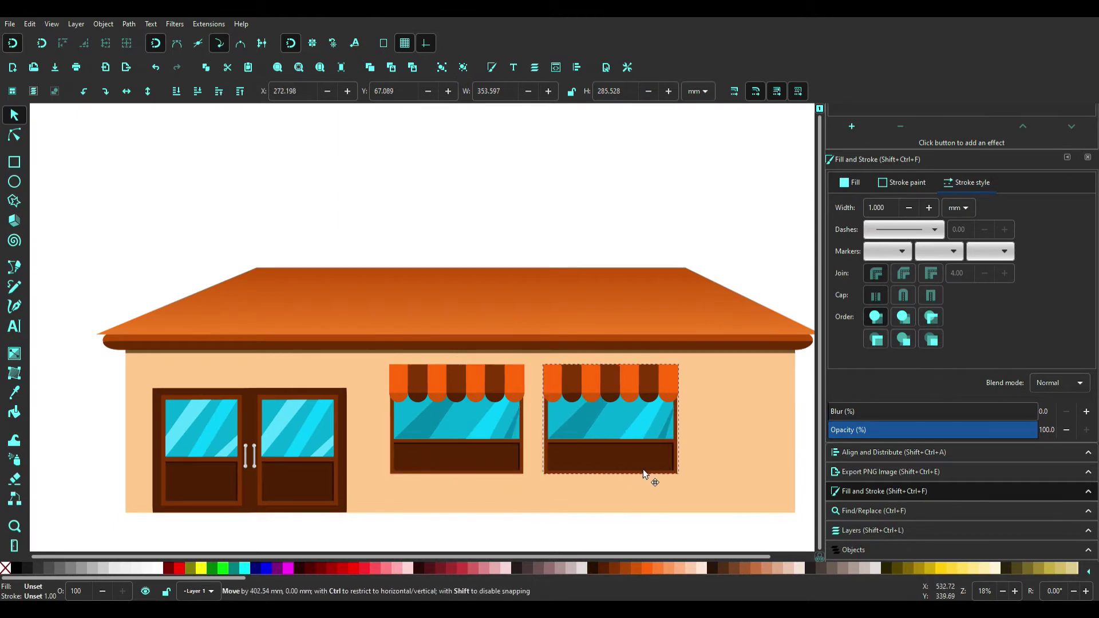
pyautogui.moveTo(650, 465); pyautogui.dragTo(664, 465)
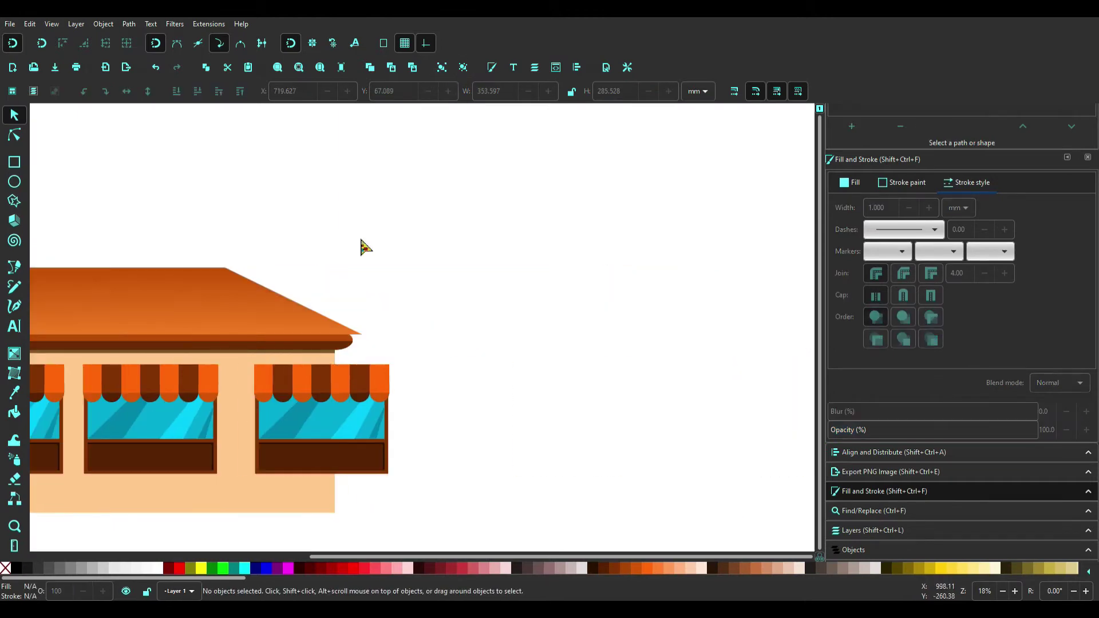
# - Narrow the window copy to about 41% width and place the three-segment awning over it
pyautogui.moveTo(536, 376)
pyautogui.mouseDown()
pyautogui.moveTo(469, 391)
pyautogui.moveTo(621, 344)
pyautogui.mouseUp()
pyautogui.scroll(3, 480, 200)
pyautogui.scroll(-2, 319, 454)
pyautogui.moveTo(418, 465); pyautogui.dragTo(411, 463)
pyautogui.scroll(-1, 411, 463)
pyautogui.press('Escape')
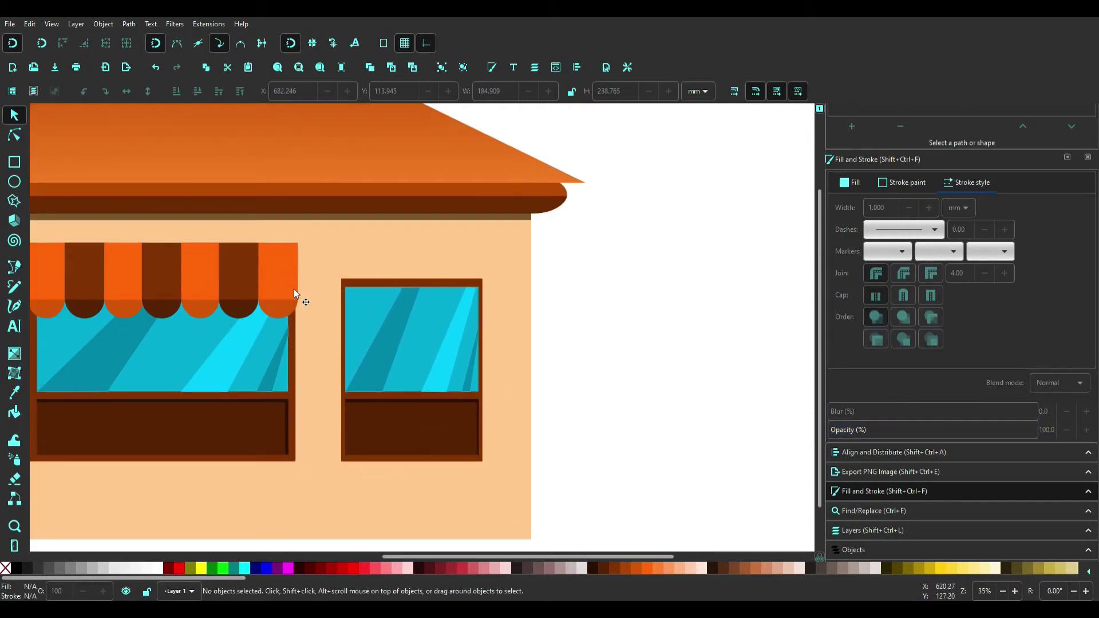
pyautogui.scroll(2, 294, 290)
pyautogui.moveTo(313, 368); pyautogui.dragTo(304, 366)
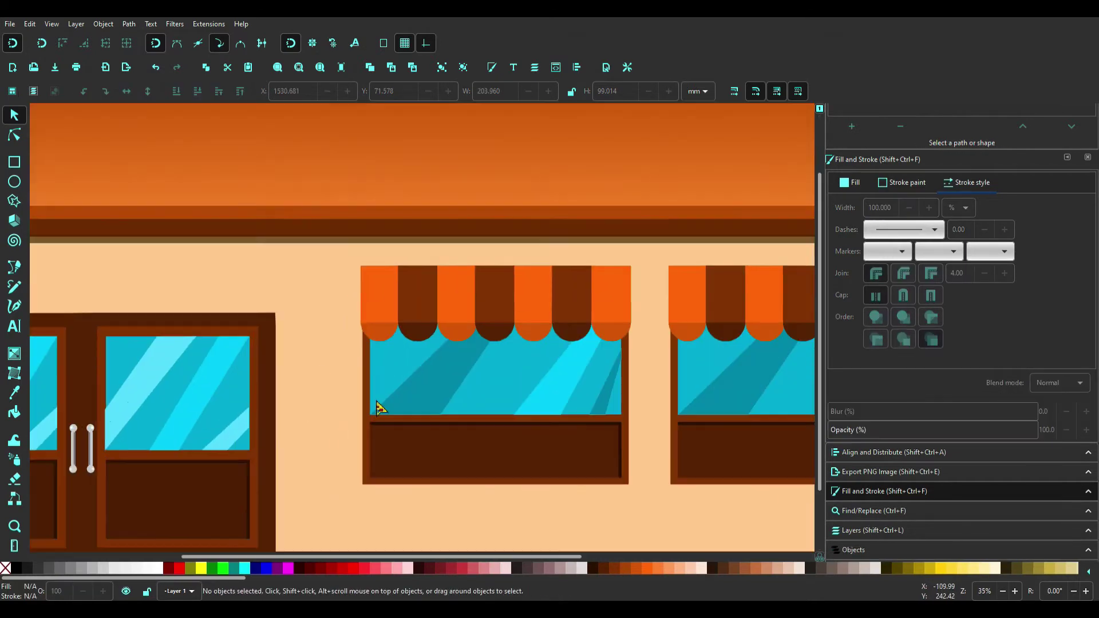
# - Draw a tall red rectangle on the wall between the door and window
pyautogui.scroll(2, 300, 441)
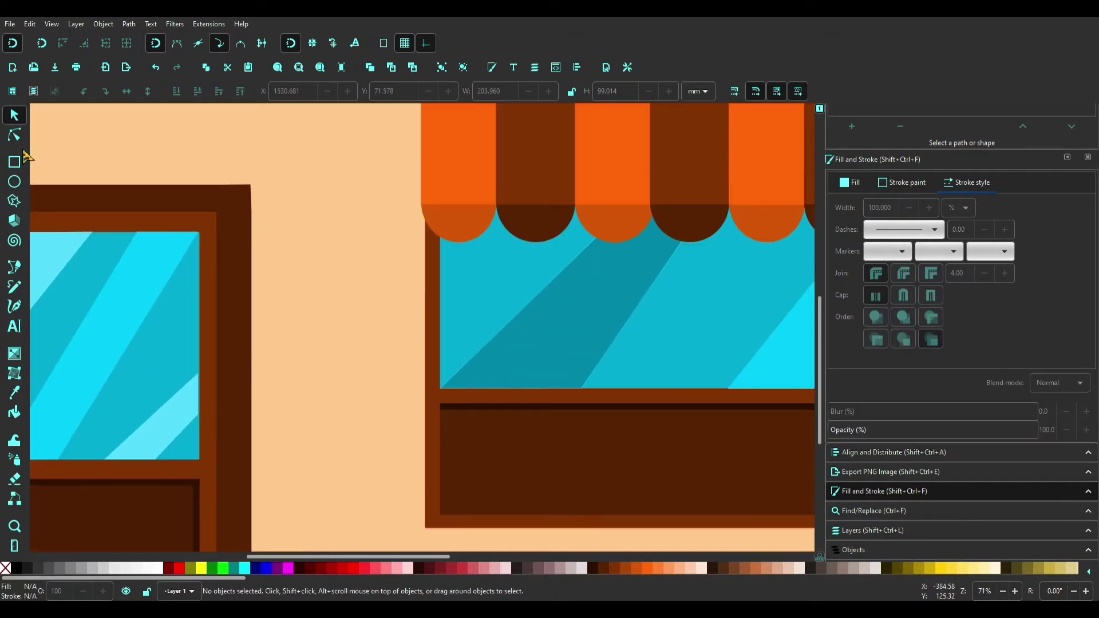
pyautogui.click(14, 162)
pyautogui.moveTo(287, 381)
pyautogui.mouseDown()
pyautogui.moveTo(346, 415)
pyautogui.moveTo(385, 464)
pyautogui.mouseUp()
pyautogui.click(179, 568)
pyautogui.click(14, 116)
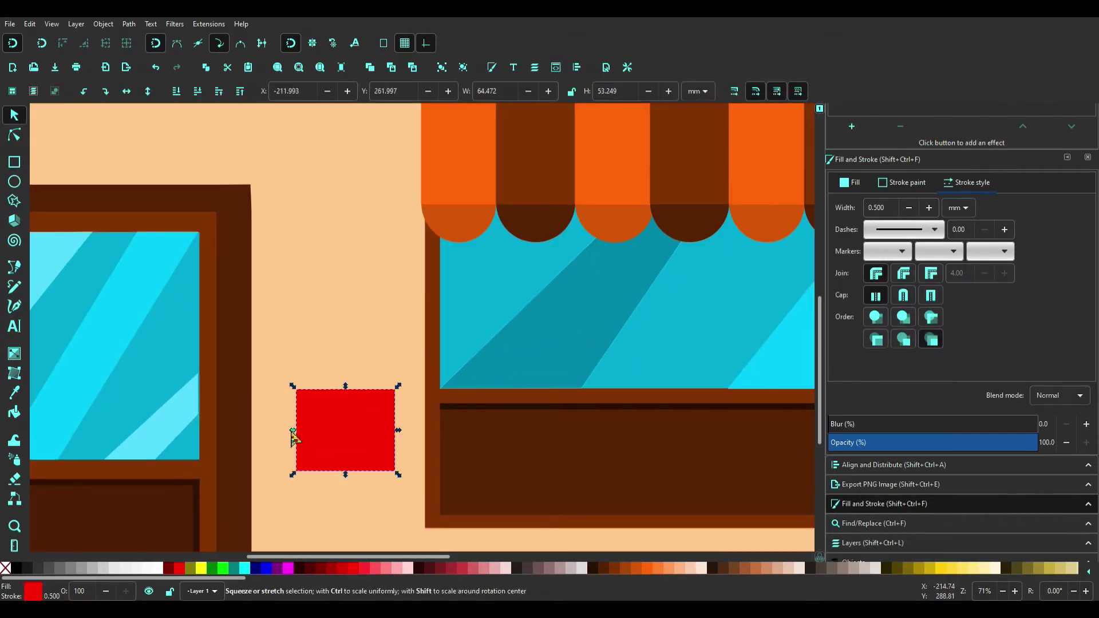
pyautogui.moveTo(336, 379); pyautogui.dragTo(346, 350)
# - Convert the red rectangle into an editable path
pyautogui.press('n')
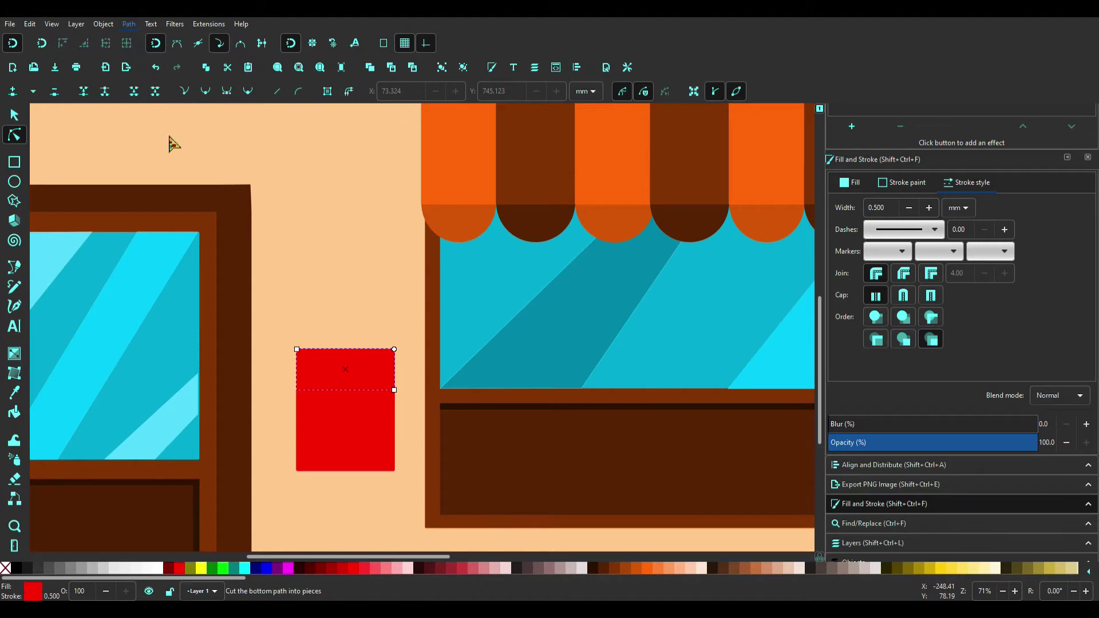
pyautogui.click(162, 48)
pyautogui.scroll(3, 351, 426)
pyautogui.scroll(1, 351, 426)
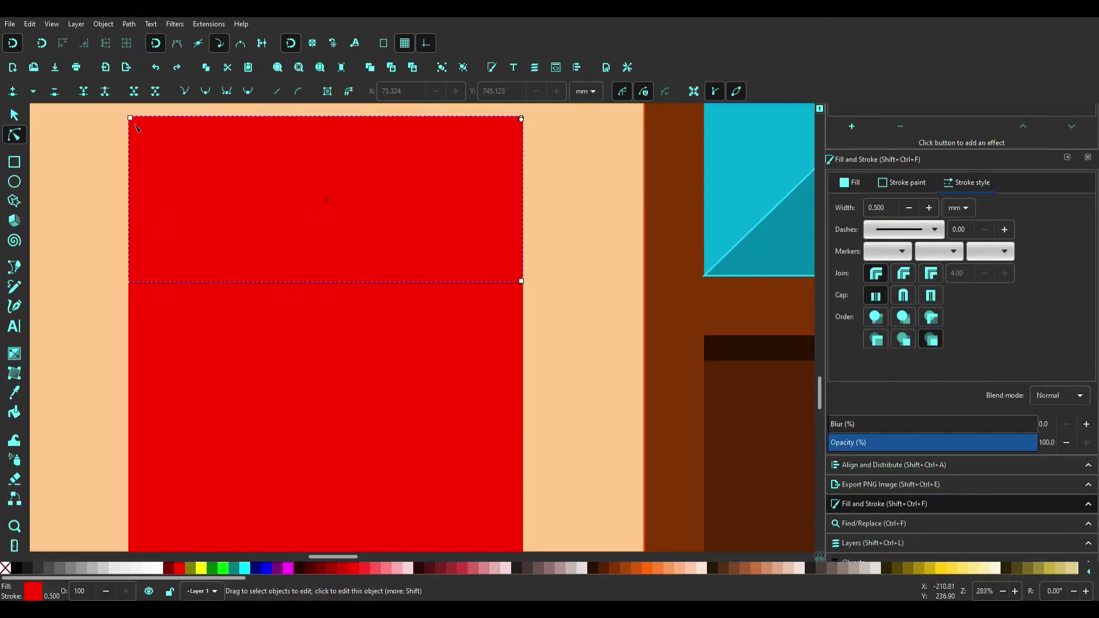
pyautogui.press('s')
# - Pull the shape's top corners inward to form a sloped trapezoid top
pyautogui.press('n')
pyautogui.scroll(1, 174, 126)
pyautogui.scroll(-2, 373, 178)
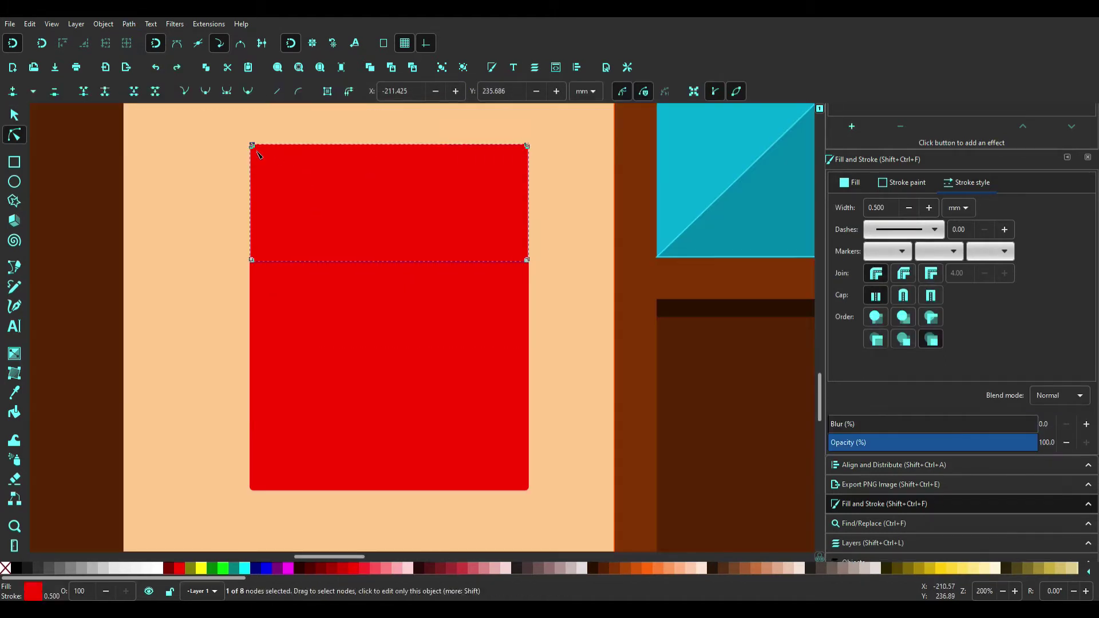
pyautogui.moveTo(252, 146); pyautogui.dragTo(355, 145)
pyautogui.moveTo(527, 146)
pyautogui.mouseDown()
pyautogui.moveTo(435, 145)
pyautogui.moveTo(436, 211)
pyautogui.mouseUp()
pyautogui.keyDown('shift'); pyautogui.click(355, 145); pyautogui.keyUp('shift')
pyautogui.press('s')
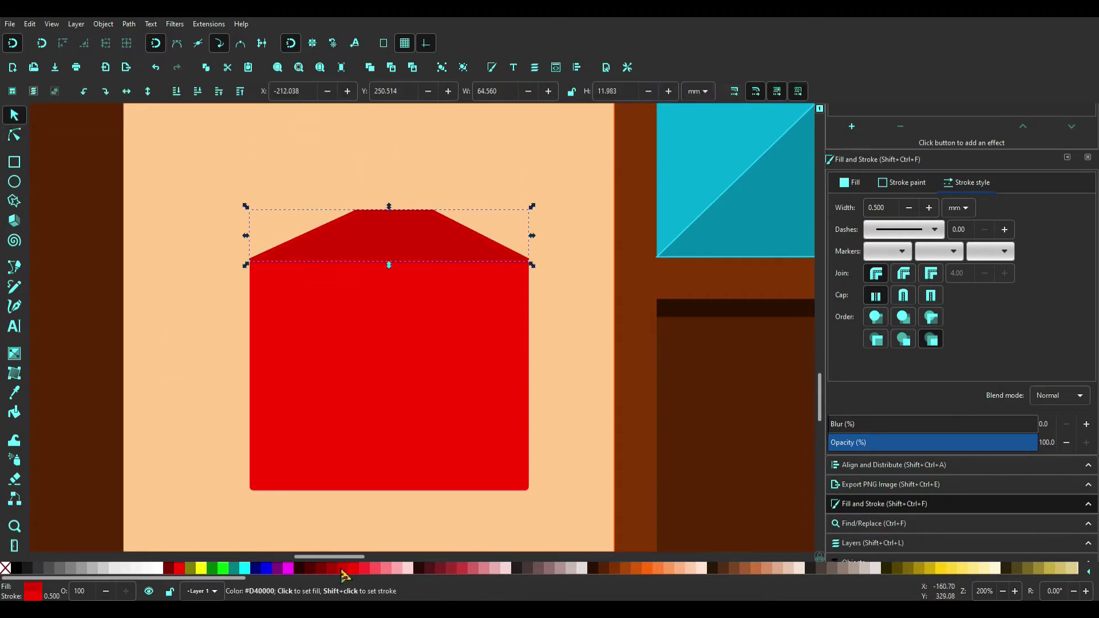
pyautogui.scroll(-3, 437, 523)
pyautogui.scroll(2, 388, 261)
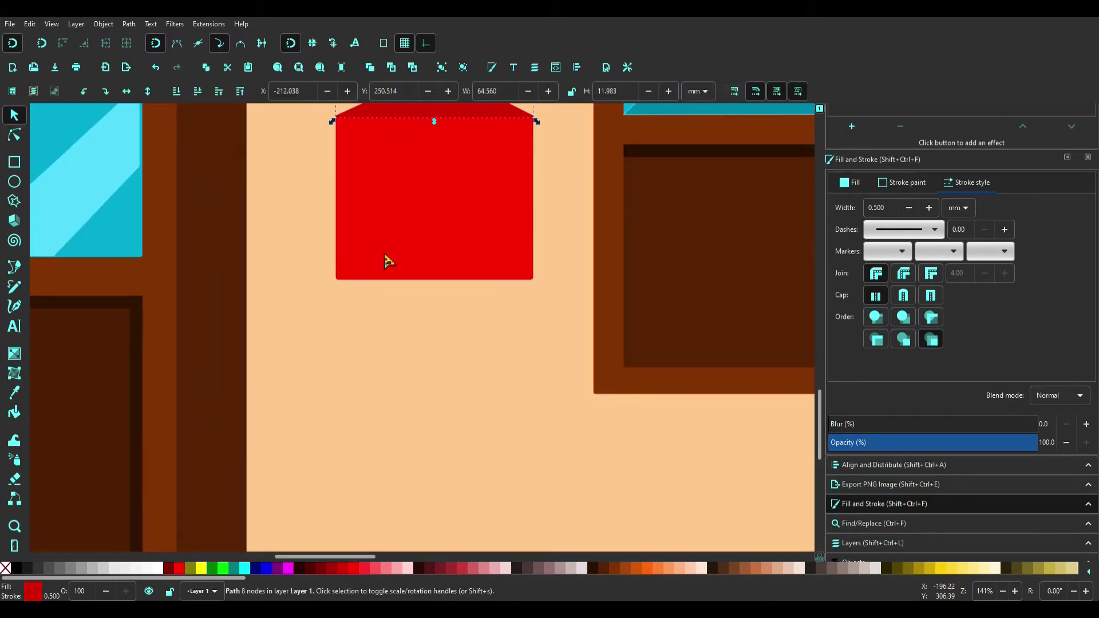
pyautogui.scroll(2, 396, 155)
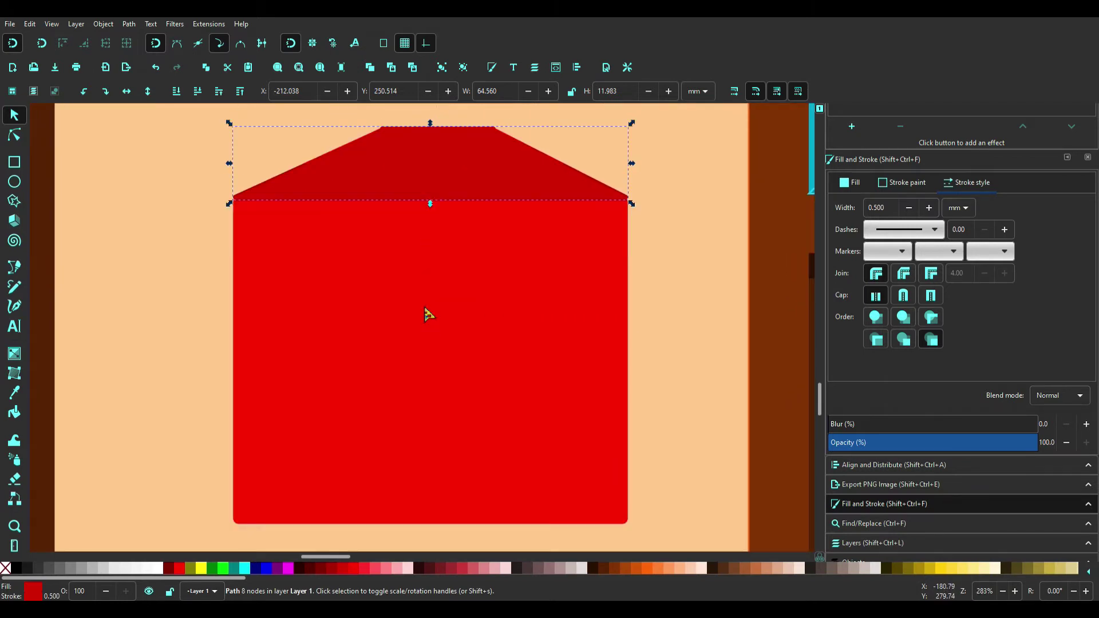
# - Move a copy of the trapezoid down onto the mailbox body and reshape its corners
pyautogui.moveTo(435, 172); pyautogui.dragTo(432, 335)
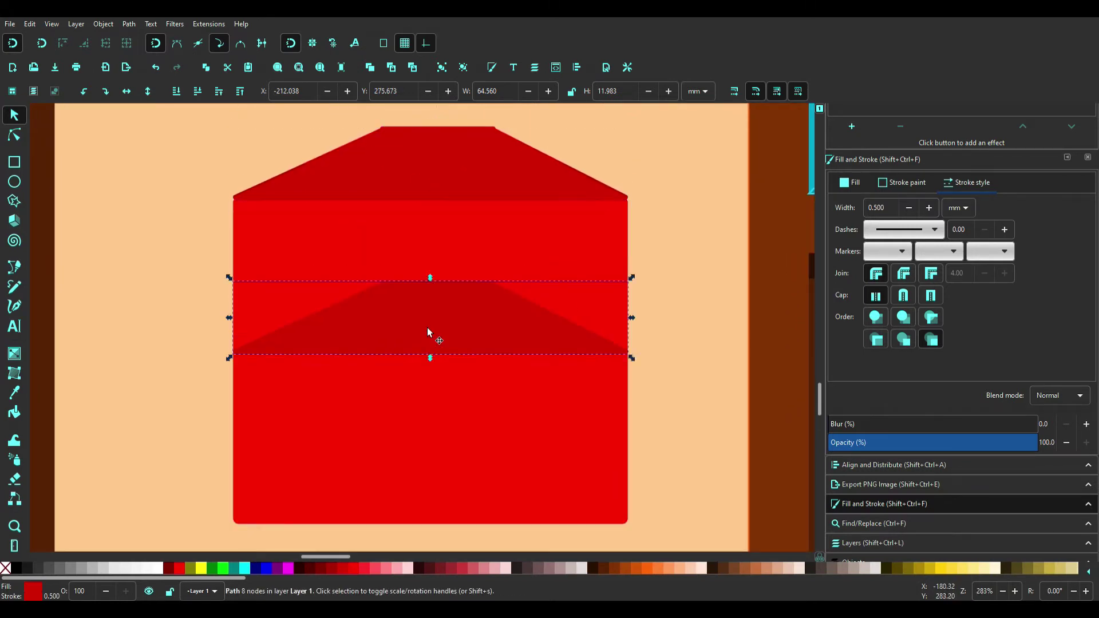
pyautogui.press('n')
pyautogui.moveTo(235, 353); pyautogui.dragTo(266, 352)
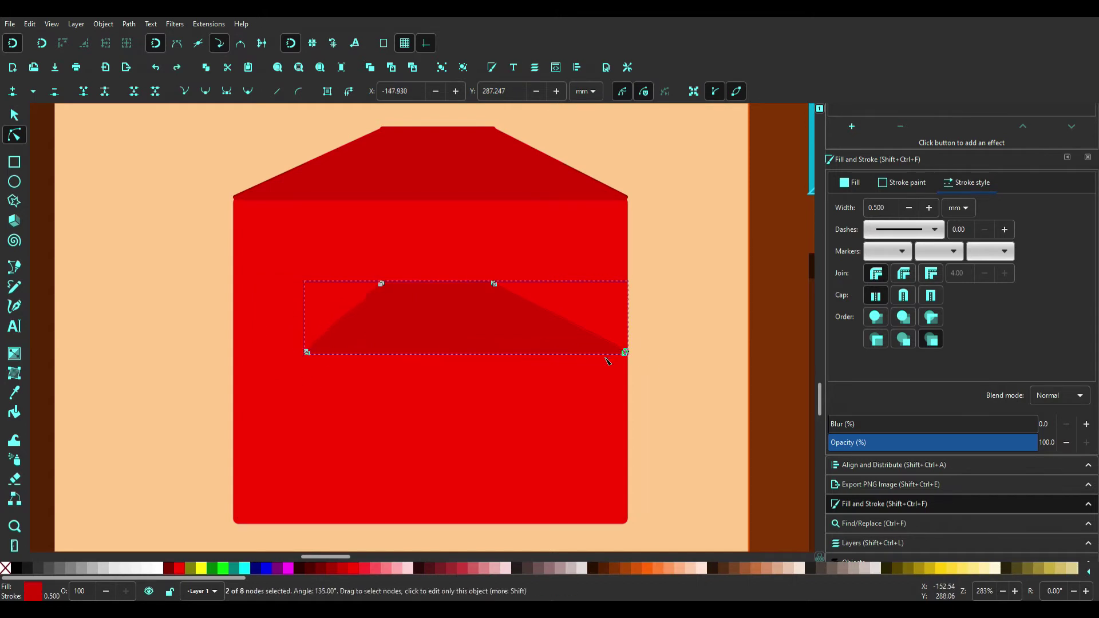
pyautogui.moveTo(537, 352); pyautogui.dragTo(559, 352)
pyautogui.click(381, 284)
pyautogui.keyDown('shift'); pyautogui.click(494, 283); pyautogui.keyUp('shift')
pyautogui.moveTo(494, 284); pyautogui.dragTo(494, 309)
# - Level the slot shape's top nodes and fill it dark maroon
pyautogui.scroll(3, 378, 281)
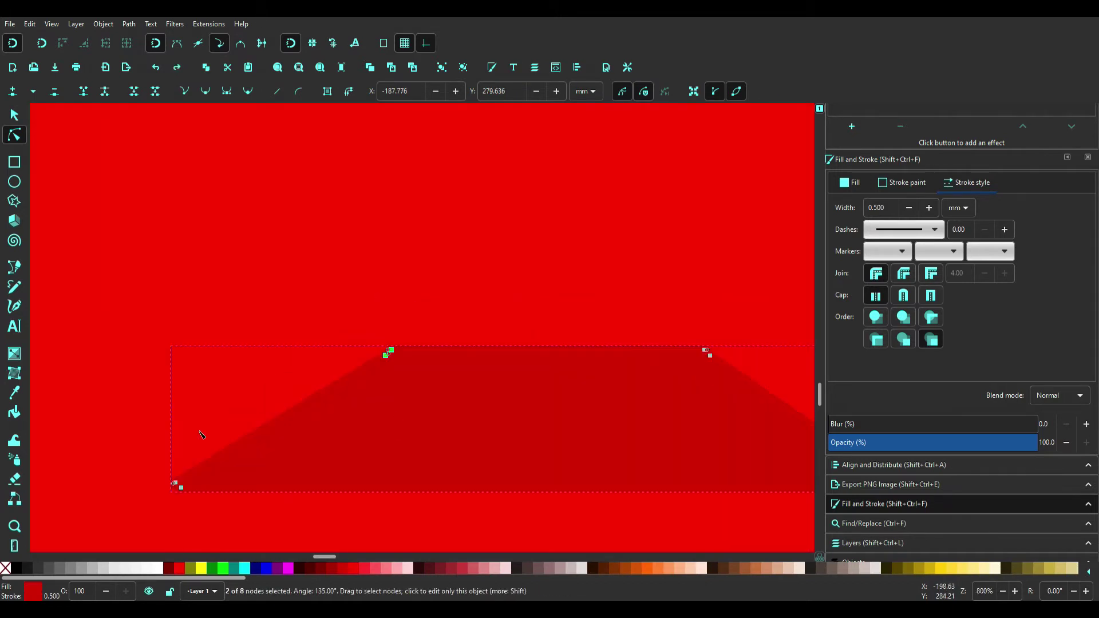
pyautogui.moveTo(385, 353); pyautogui.dragTo(246, 380)
pyautogui.moveTo(706, 351); pyautogui.dragTo(733, 384)
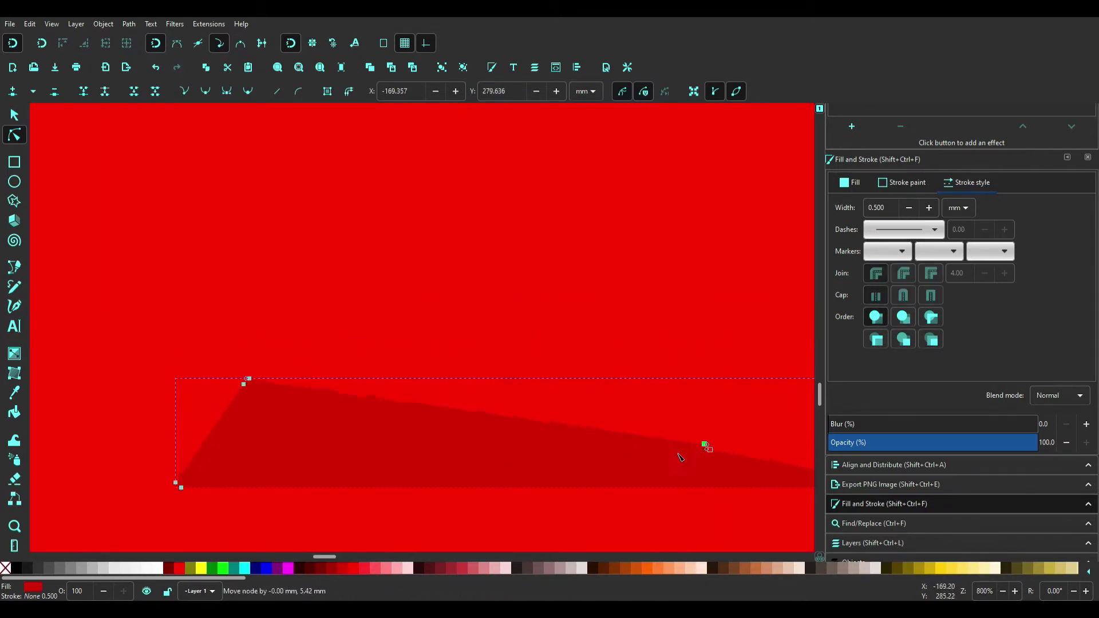
pyautogui.hscroll(5, 717, 395)
pyautogui.moveTo(449, 356); pyautogui.dragTo(506, 349)
pyautogui.click(714, 399)
pyautogui.scroll(-2, 720, 405)
pyautogui.press('-')
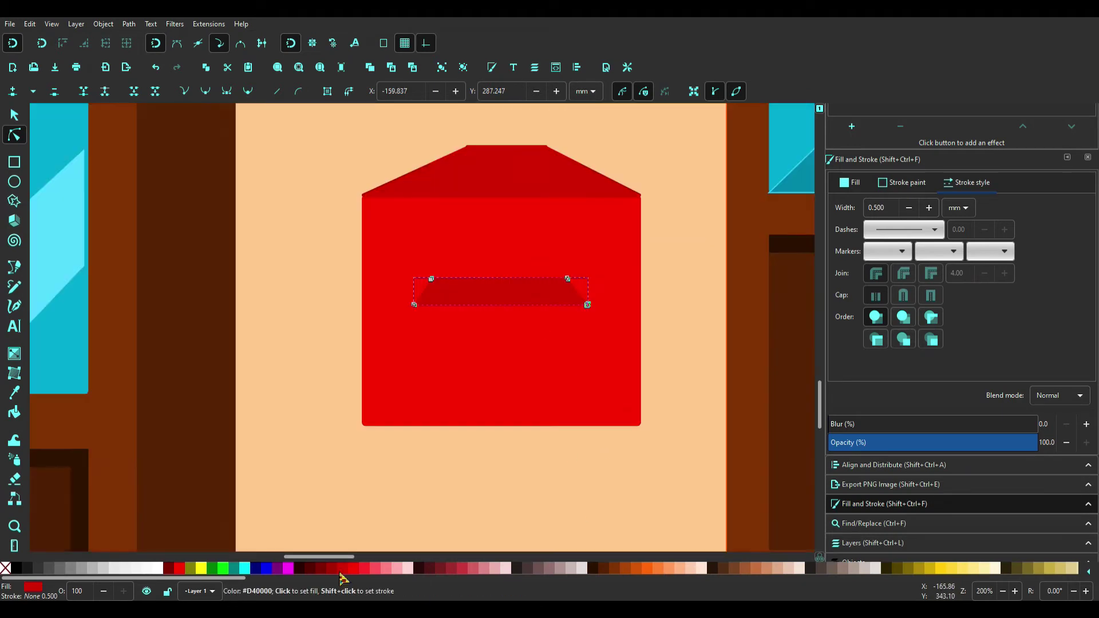
pyautogui.click(310, 568)
# - Duplicate the slot shape below the slot top and make the front rectangle slightly taller
pyautogui.press('s')
pyautogui.hotkey('ctrl', 'd')
pyautogui.moveTo(454, 296)
pyautogui.mouseDown()
pyautogui.moveTo(454, 330)
pyautogui.moveTo(418, 302)
pyautogui.mouseUp()
pyautogui.press('n')
pyautogui.press('+')
pyautogui.moveTo(570, 367)
pyautogui.mouseDown()
pyautogui.moveTo(236, 369)
pyautogui.moveTo(574, 368)
pyautogui.mouseUp()
pyautogui.hscroll(5, 574, 369)
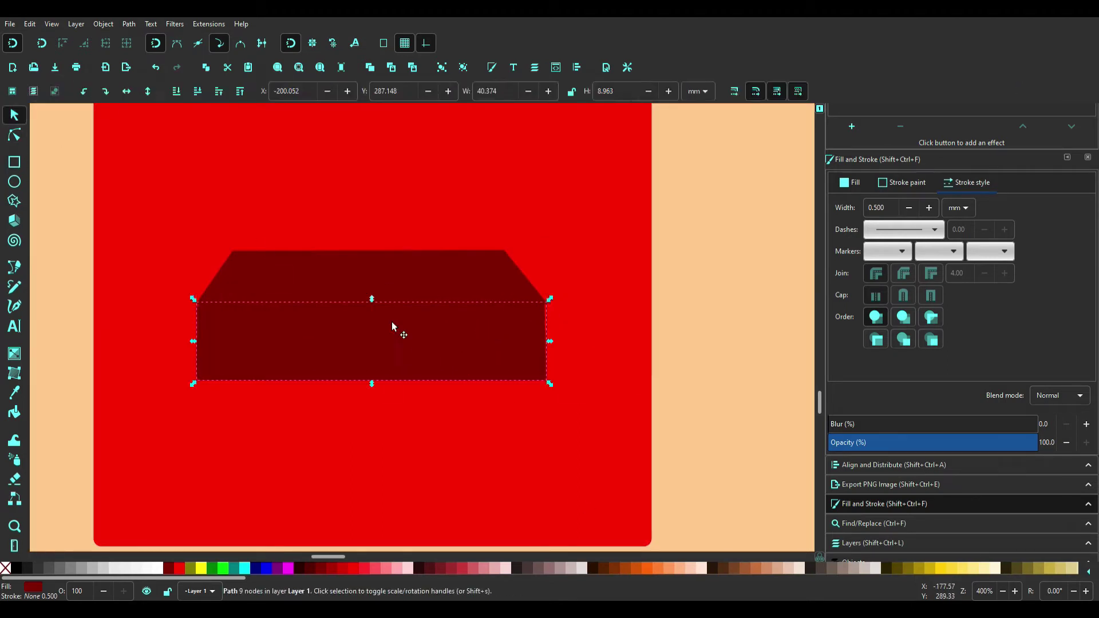
pyautogui.moveTo(487, 338); pyautogui.dragTo(589, 453)
# - Give the slot's front face a darker fill
pyautogui.press('s')
pyautogui.press('+')
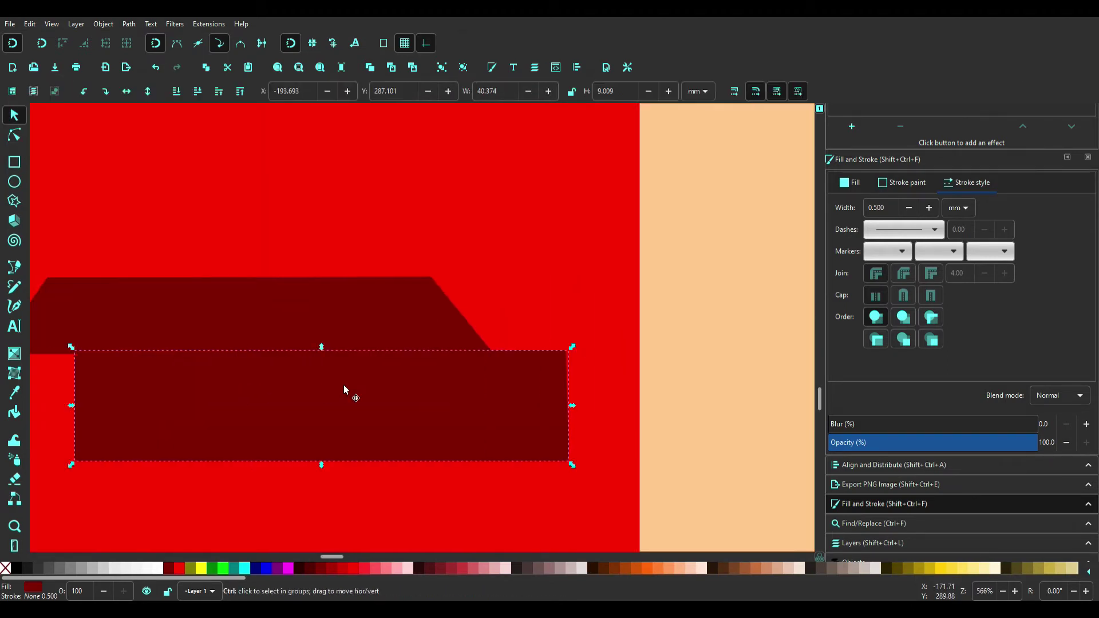
pyautogui.press('+')
pyautogui.click(441, 570)
pyautogui.scroll(-3, 457, 482)
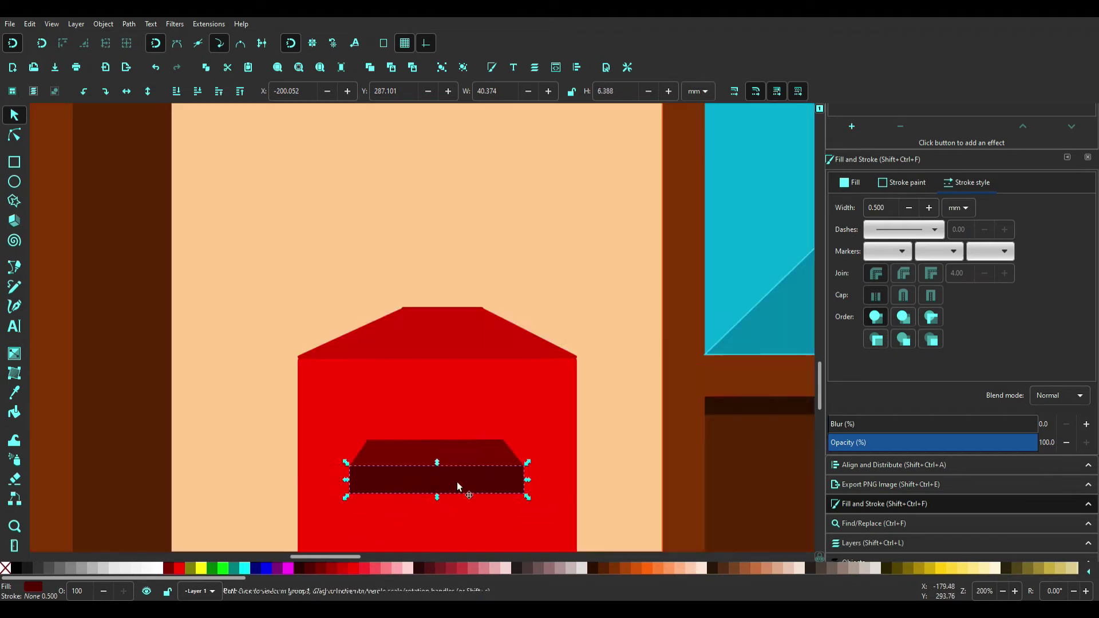
pyautogui.press('Escape')
pyautogui.scroll(2, 461, 314)
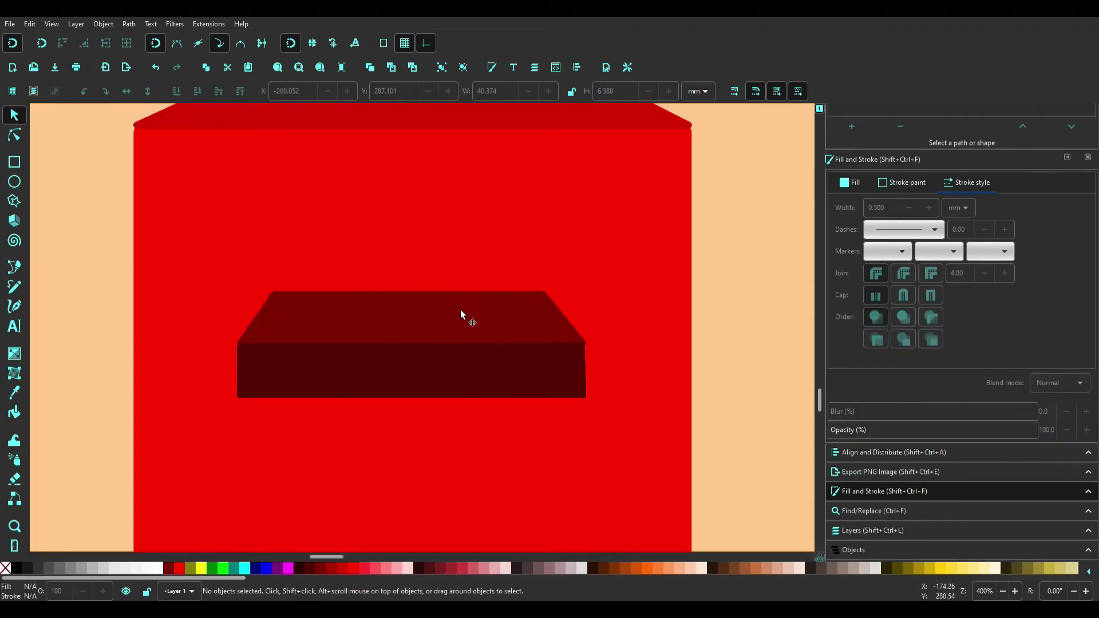
# - Make the thin strip under the slot front slightly taller and edit its nodes
pyautogui.click(321, 375)
pyautogui.moveTo(412, 381); pyautogui.dragTo(412, 378)
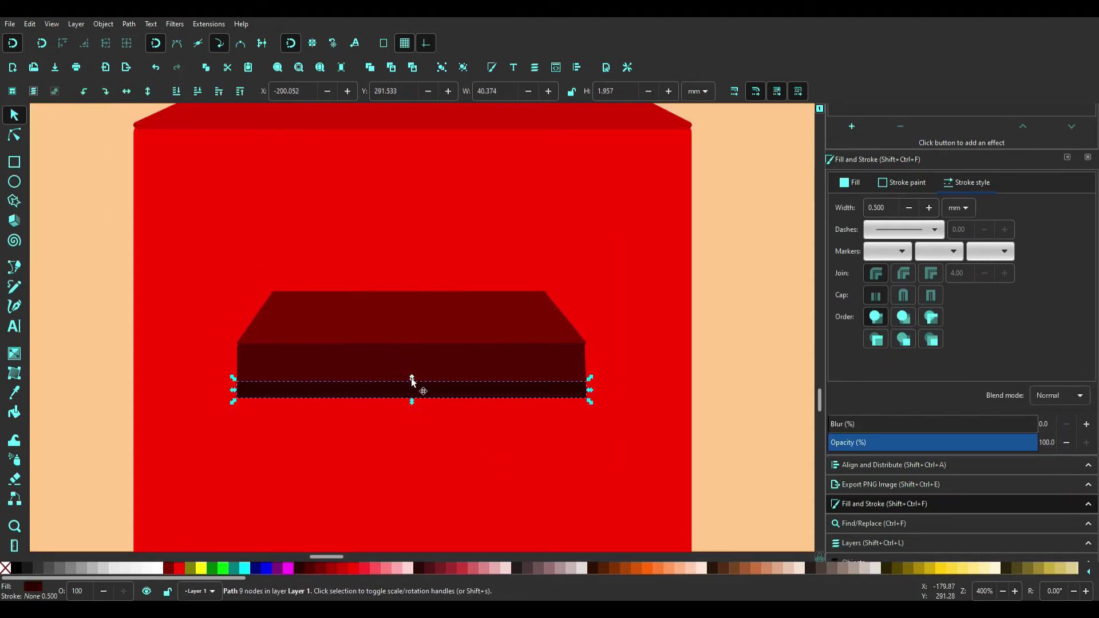
pyautogui.doubleClick(583, 389)
pyautogui.scroll(3, 309, 444)
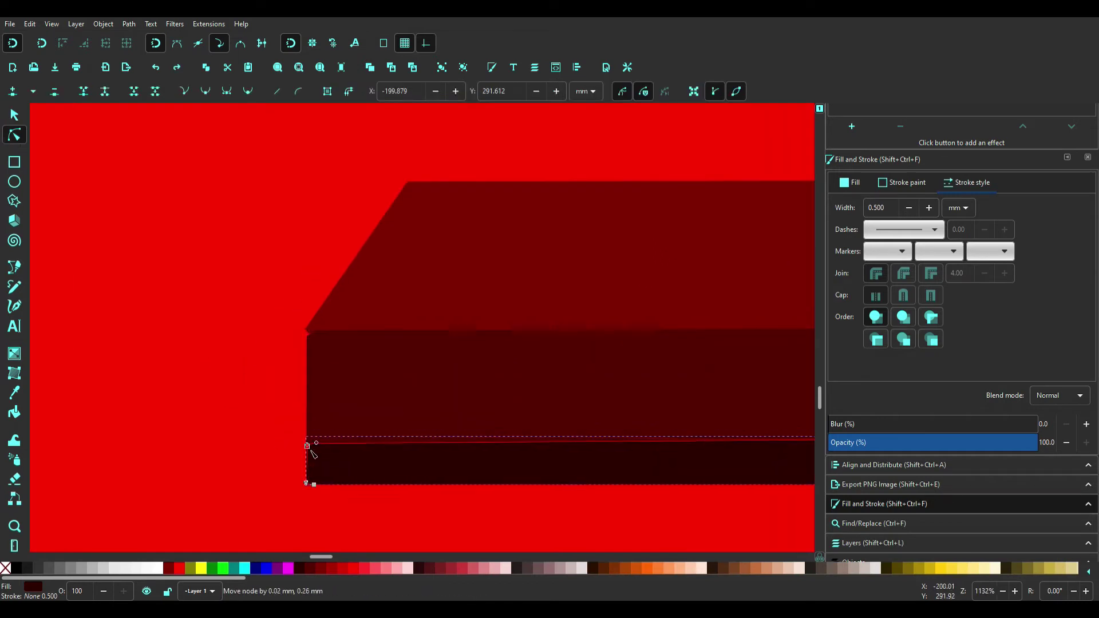
pyautogui.click(344, 422)
pyautogui.scroll(-10, 692, 511)
# - Adjust the upper nodes of the mailbox top and select the red mailbox body
pyautogui.scroll(3, 681, 435)
pyautogui.scroll(1, 541, 442)
pyautogui.click(541, 442)
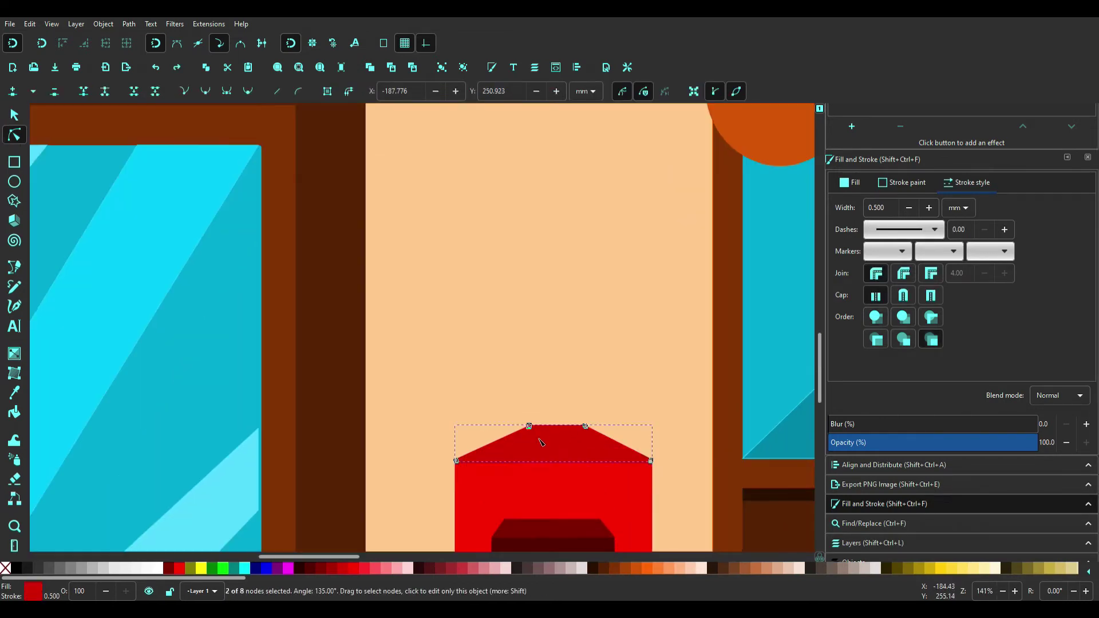
pyautogui.moveTo(529, 428); pyautogui.dragTo(531, 429)
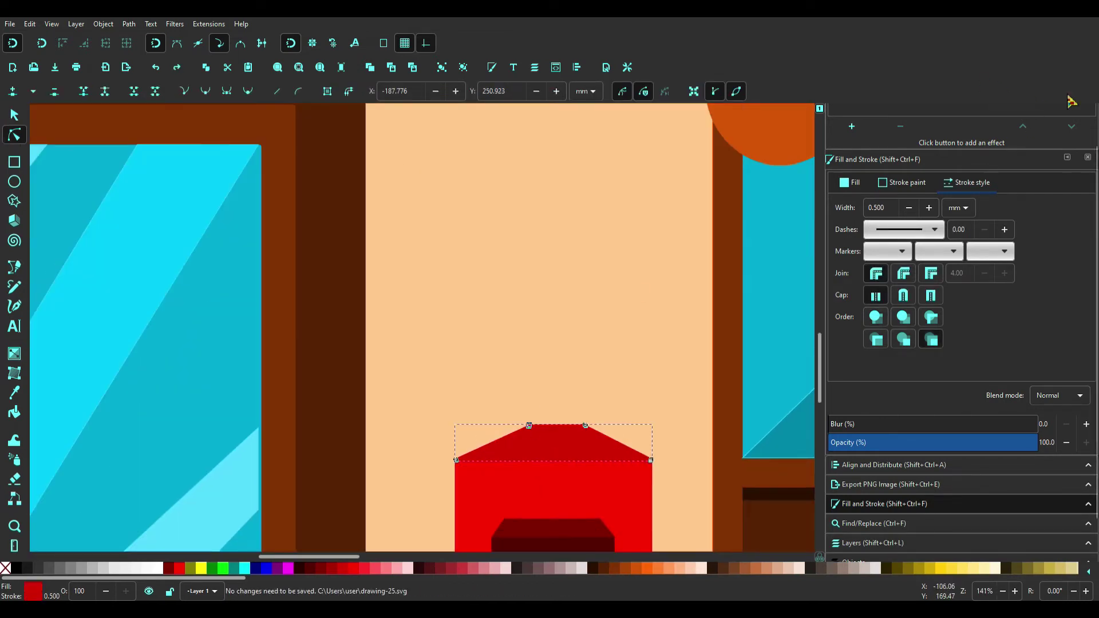
pyautogui.scroll(-2, 406, 404)
pyautogui.hscroll(5, 405, 405)
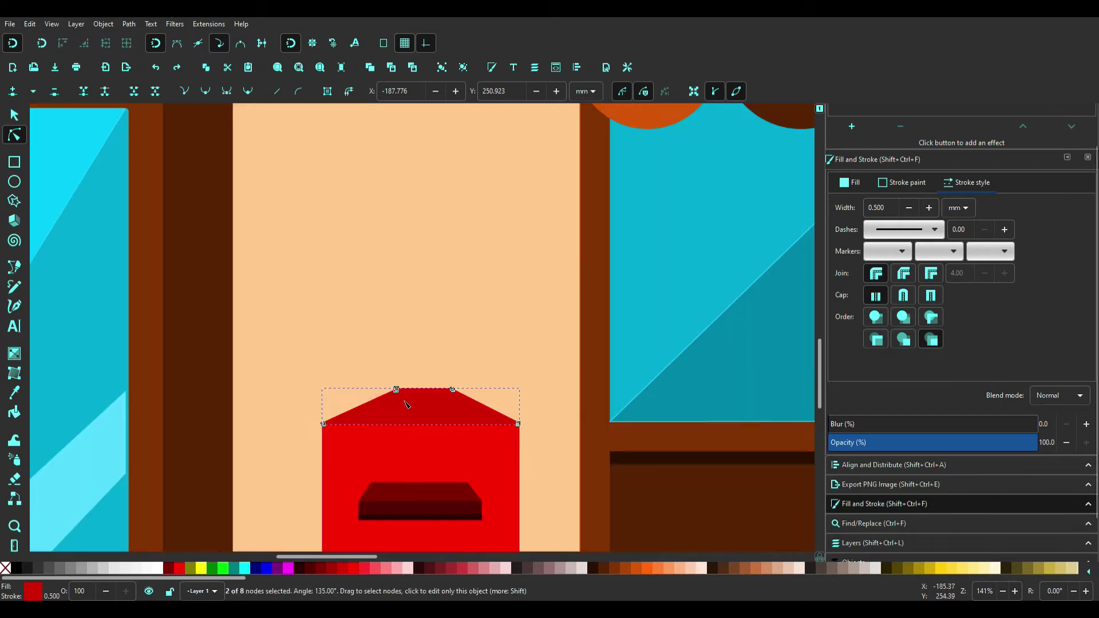
pyautogui.scroll(5, 387, 395)
pyautogui.click(420, 321)
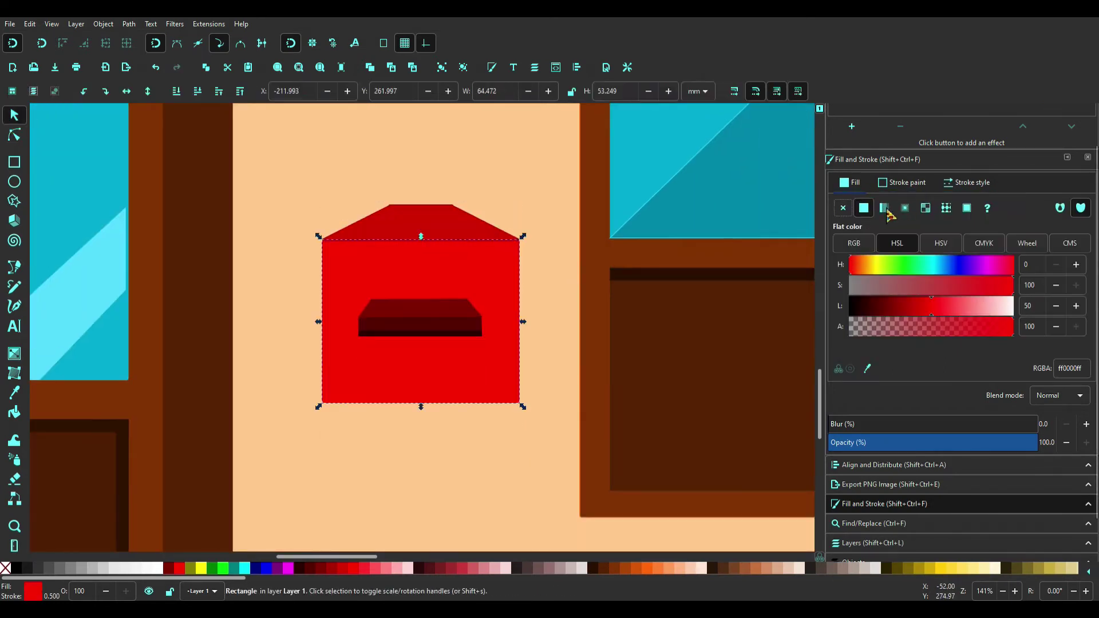
# - Apply a vertical linear gradient down the mailbox body and save the drawing
pyautogui.press('g')
pyautogui.moveTo(410, 261)
pyautogui.mouseDown()
pyautogui.moveTo(442, 411)
pyautogui.moveTo(408, 439)
pyautogui.mouseUp()
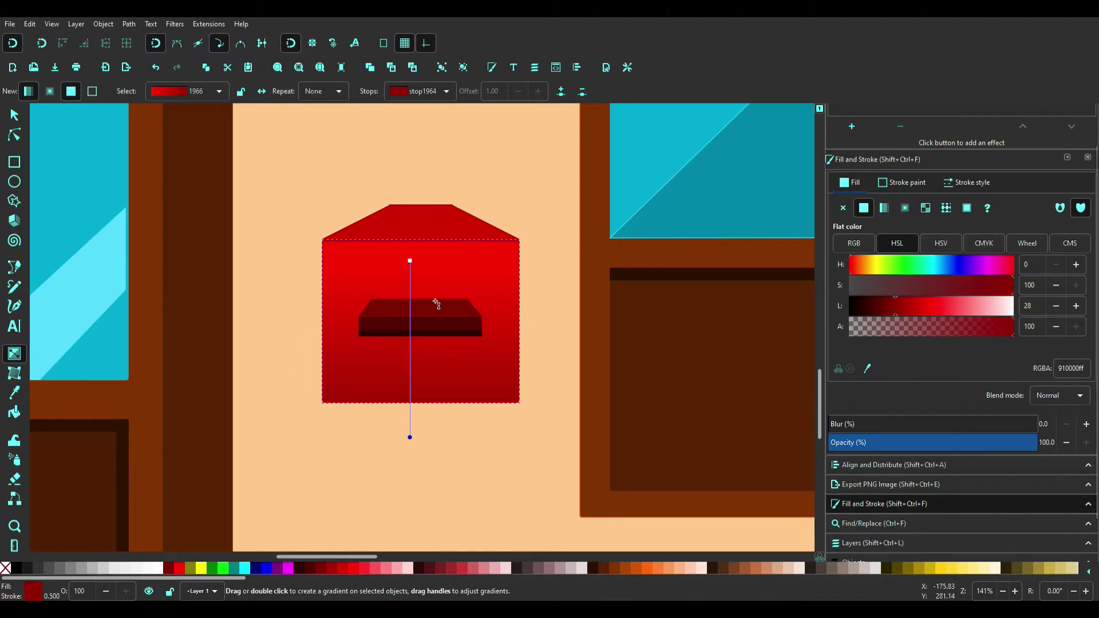
pyautogui.press('s')
pyautogui.scroll(1, 490, 318)
pyautogui.click(342, 320)
pyautogui.hotkey('shift', 'ctrl', 'a')
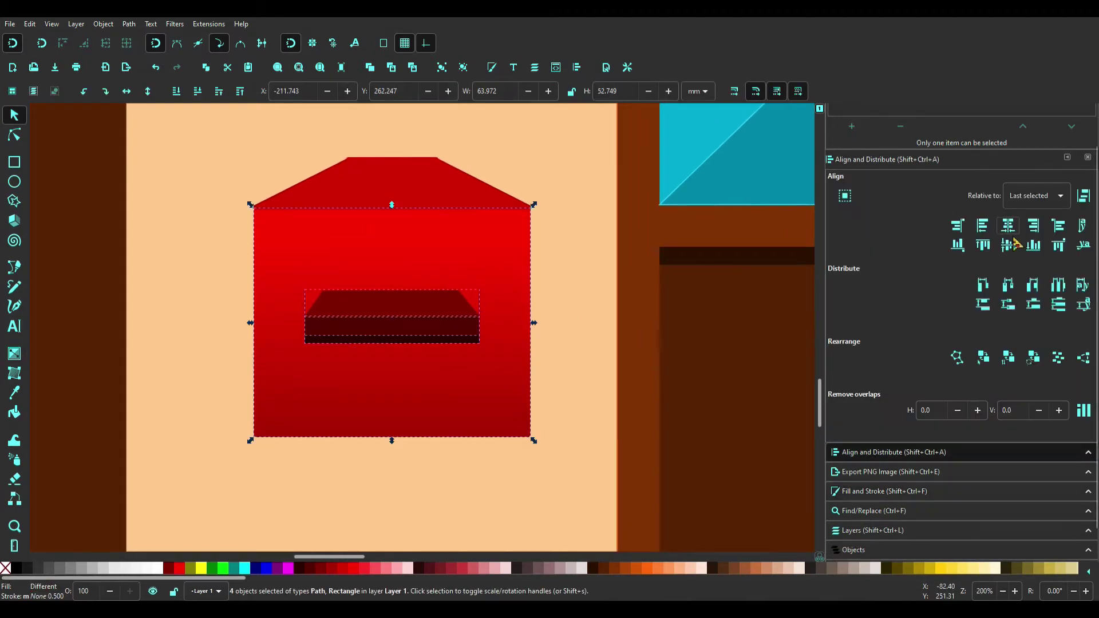
pyautogui.press('5')
pyautogui.hotkey('ctrl', 's')
# - Select the beige shop wall, deselect everything, and open the XML editor
pyautogui.click(223, 336)
pyautogui.hscroll(-10, 450, 335)
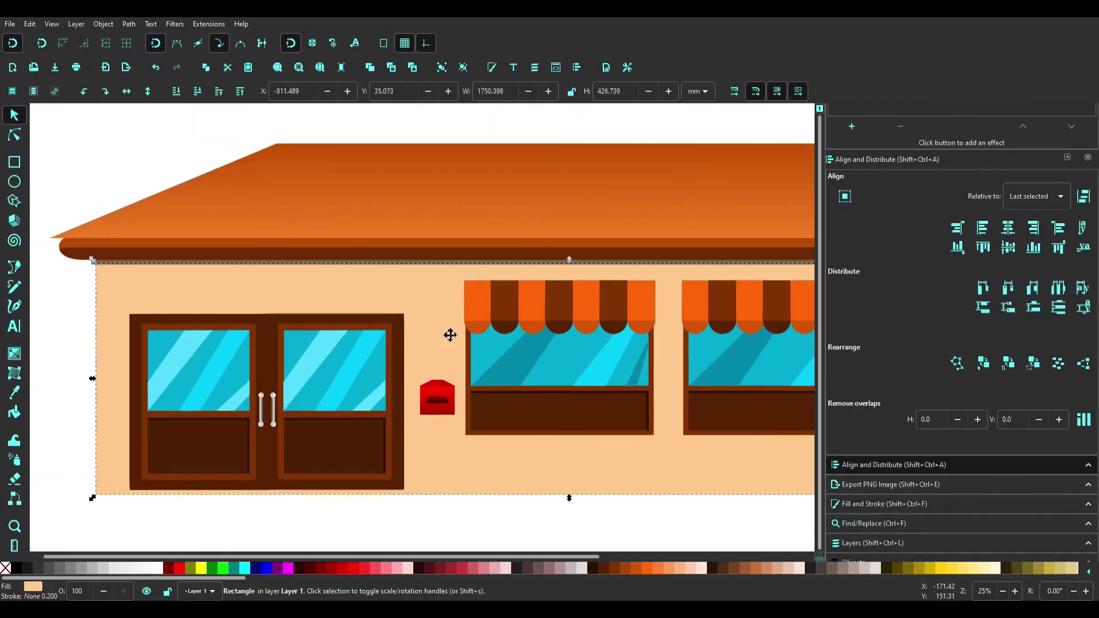
pyautogui.click(68, 337)
pyautogui.scroll(-1, 413, 461)
pyautogui.scroll(1, 490, 371)
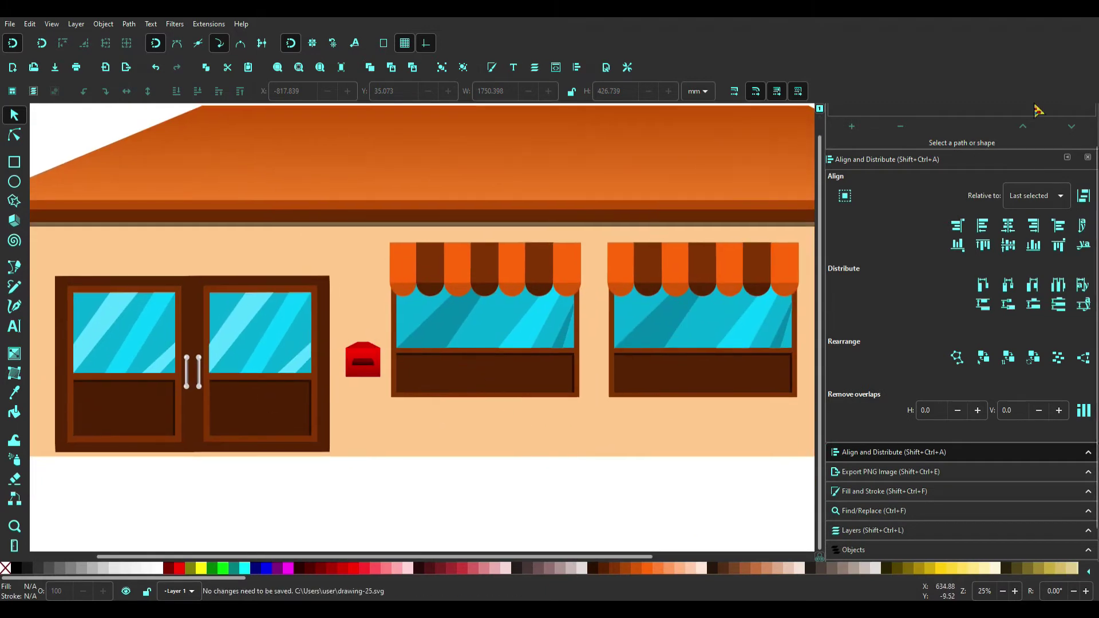
pyautogui.hotkey('ctrl', 'shift', 'x')
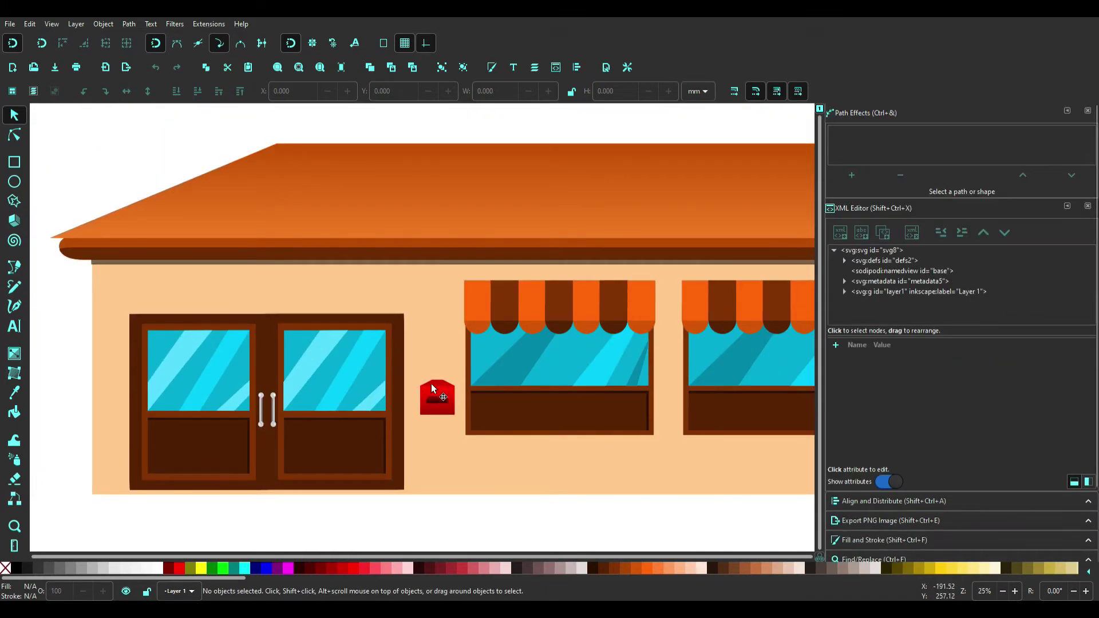
# - Try fitting the spare roof-shaped piece along the mailbox's left side, then delete it
pyautogui.scroll(6, 435, 395)
pyautogui.scroll(1, 438, 385)
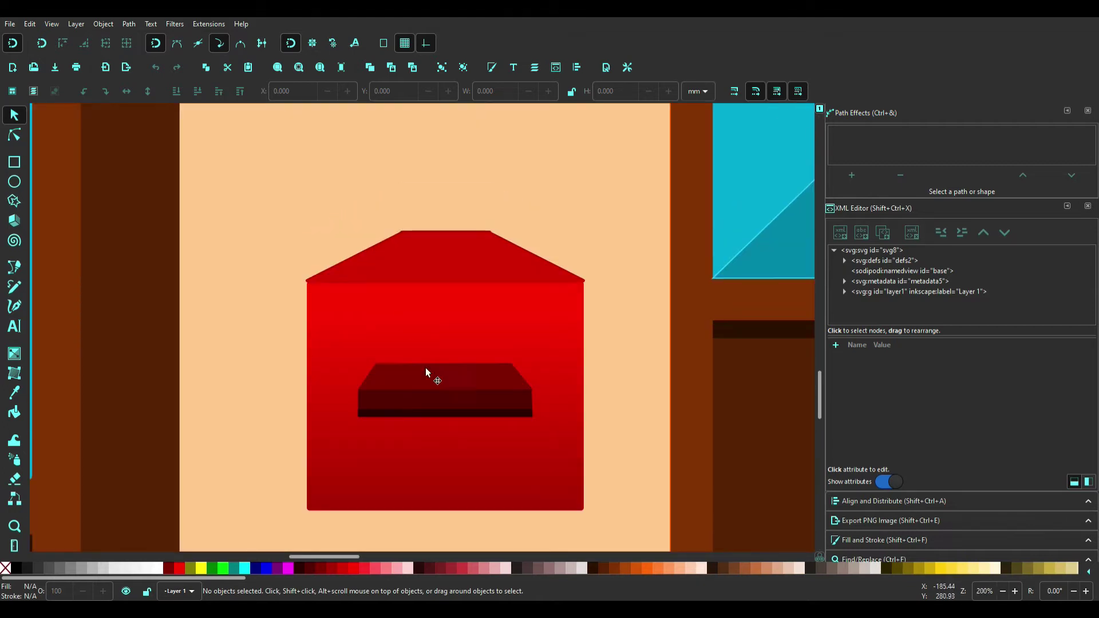
pyautogui.scroll(-2, 425, 368)
pyautogui.click(396, 177)
pyautogui.moveTo(396, 176); pyautogui.dragTo(279, 398)
pyautogui.hotkey('ctrl', '[')
pyautogui.moveTo(325, 347); pyautogui.dragTo(278, 290)
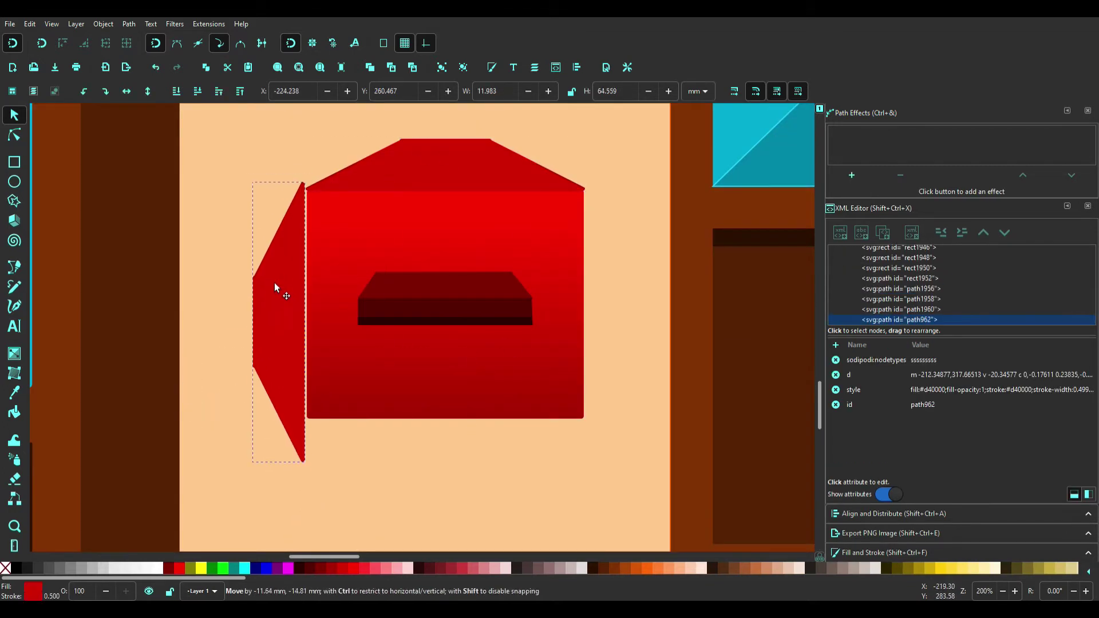
pyautogui.moveTo(280, 470); pyautogui.dragTo(292, 445)
pyautogui.hotkey('ctrl', 'z')
pyautogui.press('Delete')
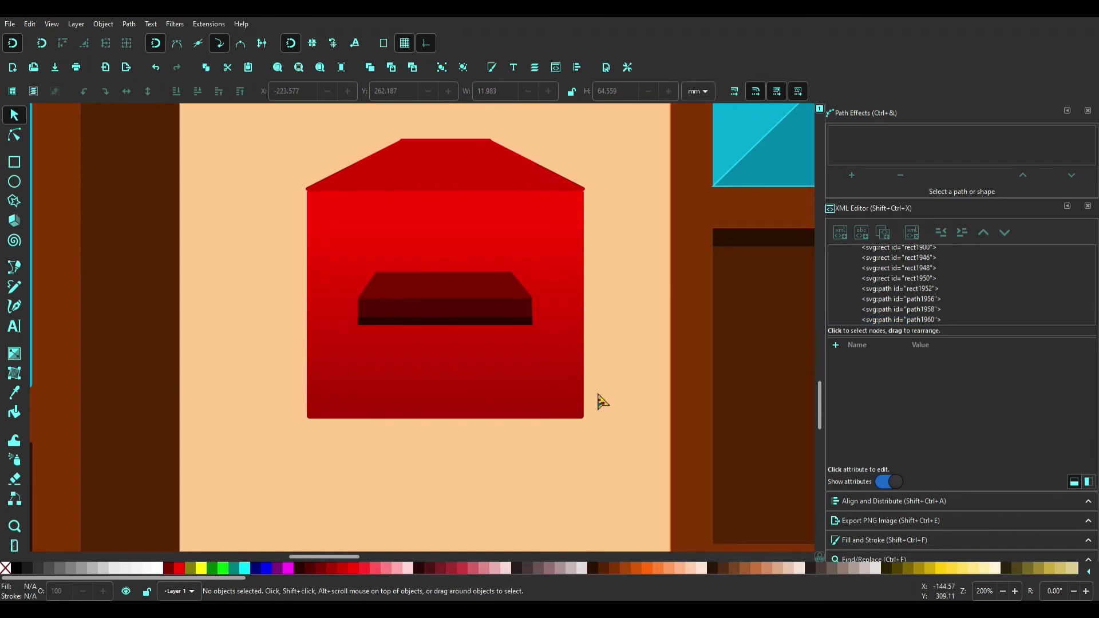
pyautogui.scroll(3, 344, 344)
# - Add 'POST' text in Arial Black and place it on the mailbox above the slot
pyautogui.click(10, 328)
pyautogui.click(286, 306)
pyautogui.write('POST')
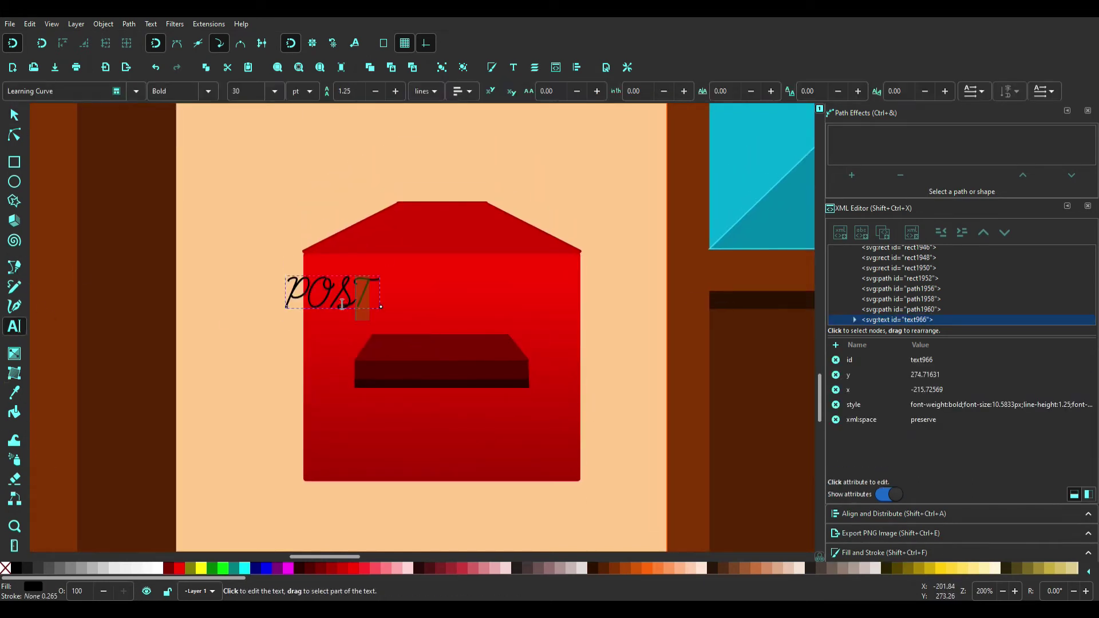
pyautogui.hotkey('ctrl', 'shift', 't')
pyautogui.click(840, 272)
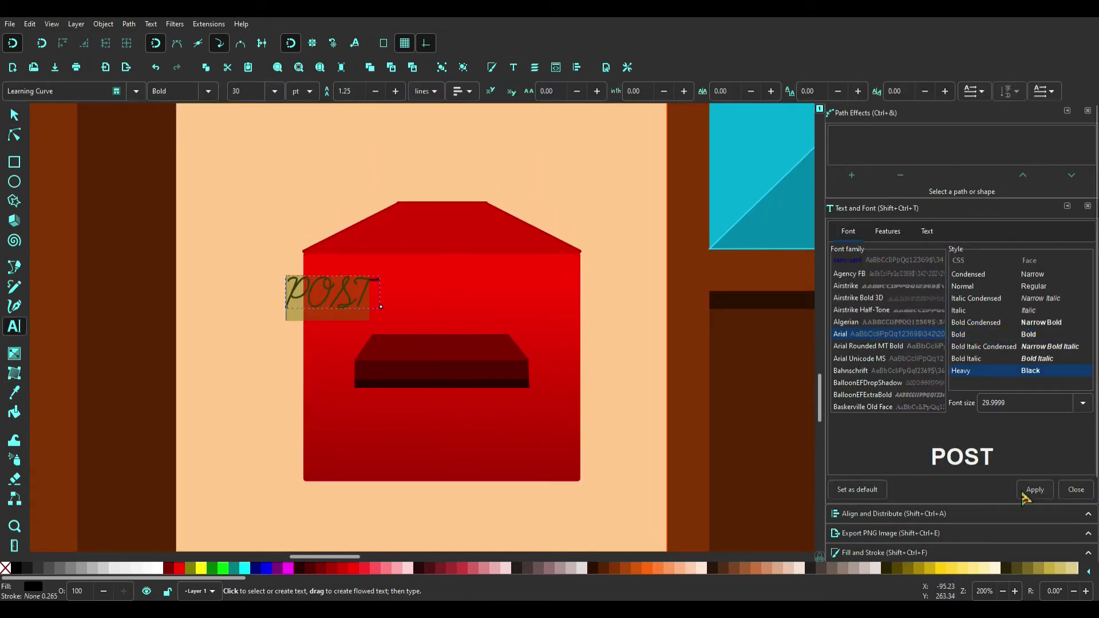
pyautogui.click(1035, 477)
pyautogui.press('s')
pyautogui.moveTo(406, 320); pyautogui.dragTo(496, 327)
# - Shade the POST lettering with a vertical white-to-grey gradient, adjusting its mid stop and end point
pyautogui.click(139, 570)
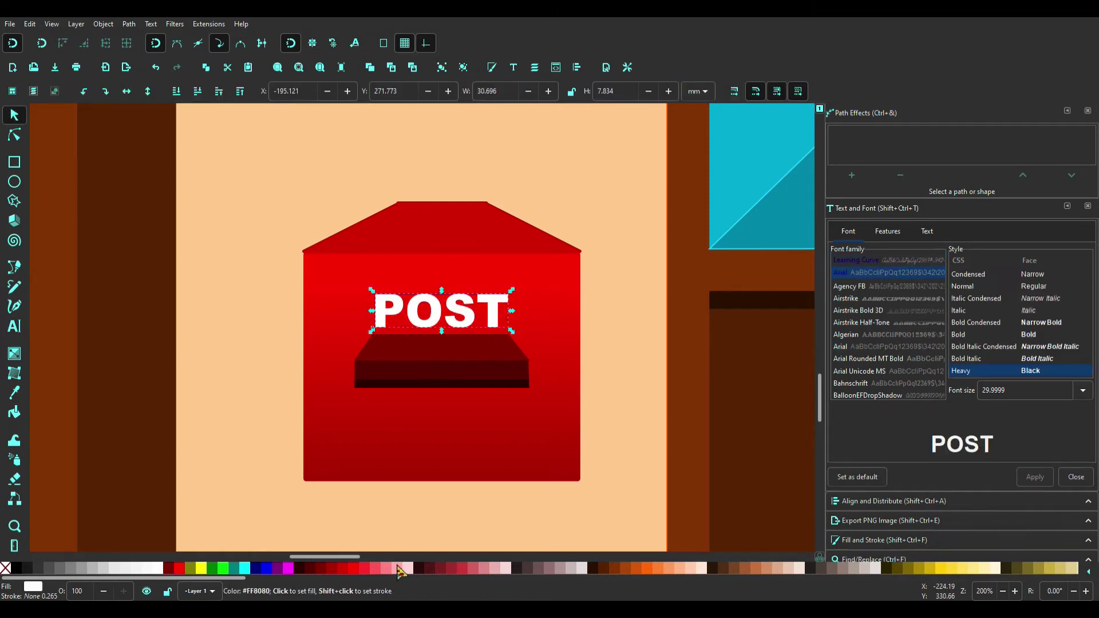
pyautogui.scroll(3, 479, 314)
pyautogui.press('g')
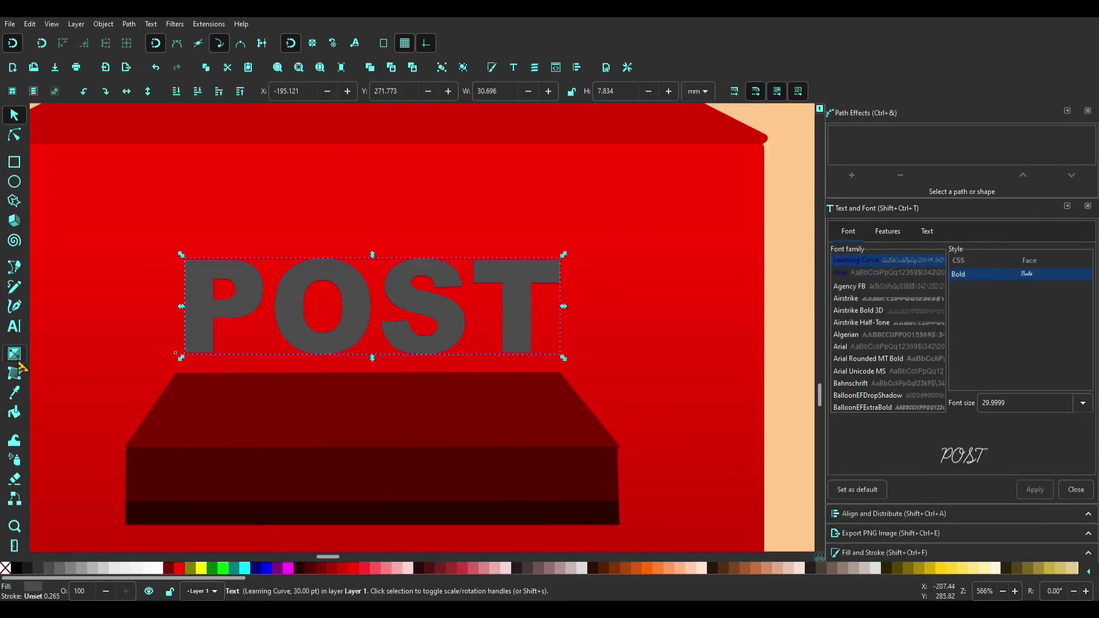
pyautogui.moveTo(389, 242)
pyautogui.mouseDown()
pyautogui.moveTo(387, 392)
pyautogui.moveTo(396, 389)
pyautogui.mouseUp()
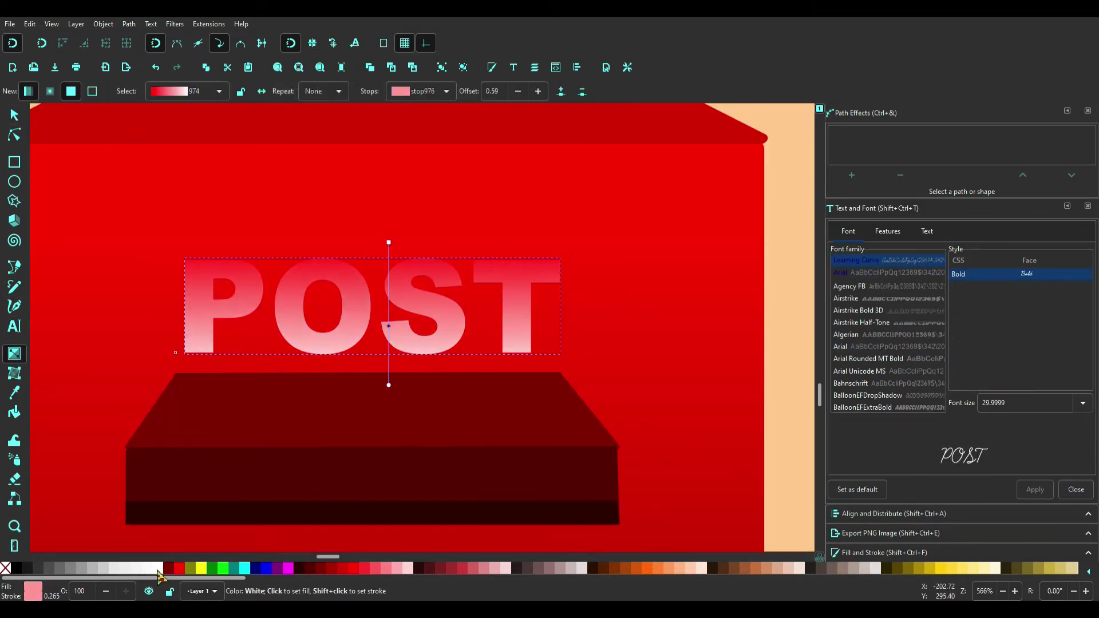
pyautogui.click(159, 570)
pyautogui.doubleClick(389, 297)
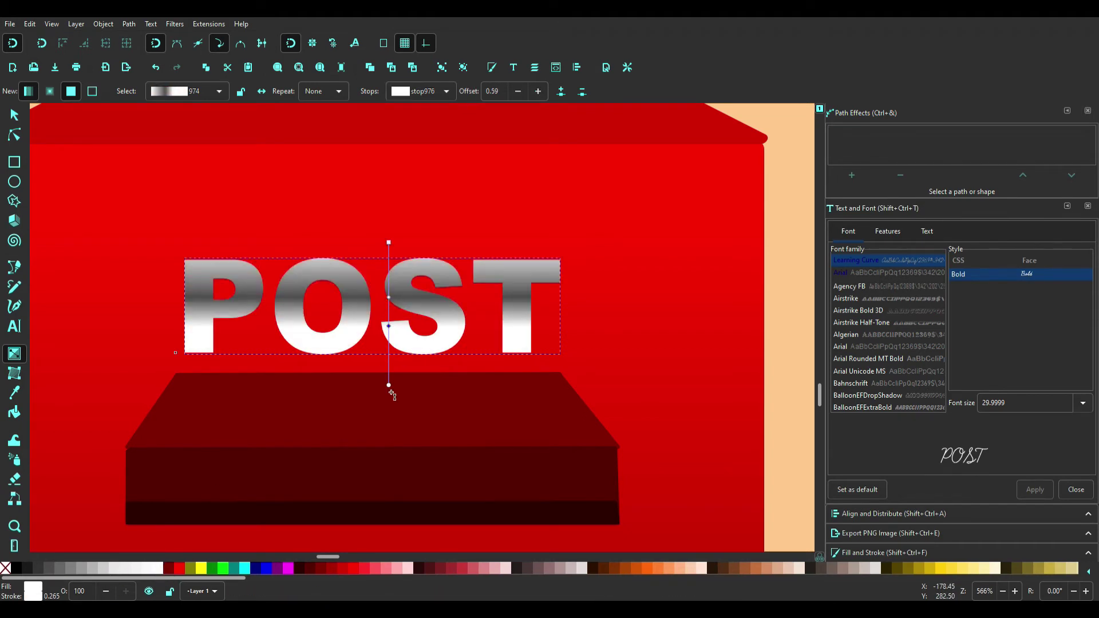
pyautogui.moveTo(390, 386); pyautogui.dragTo(390, 348)
pyautogui.moveTo(390, 305); pyautogui.dragTo(392, 318)
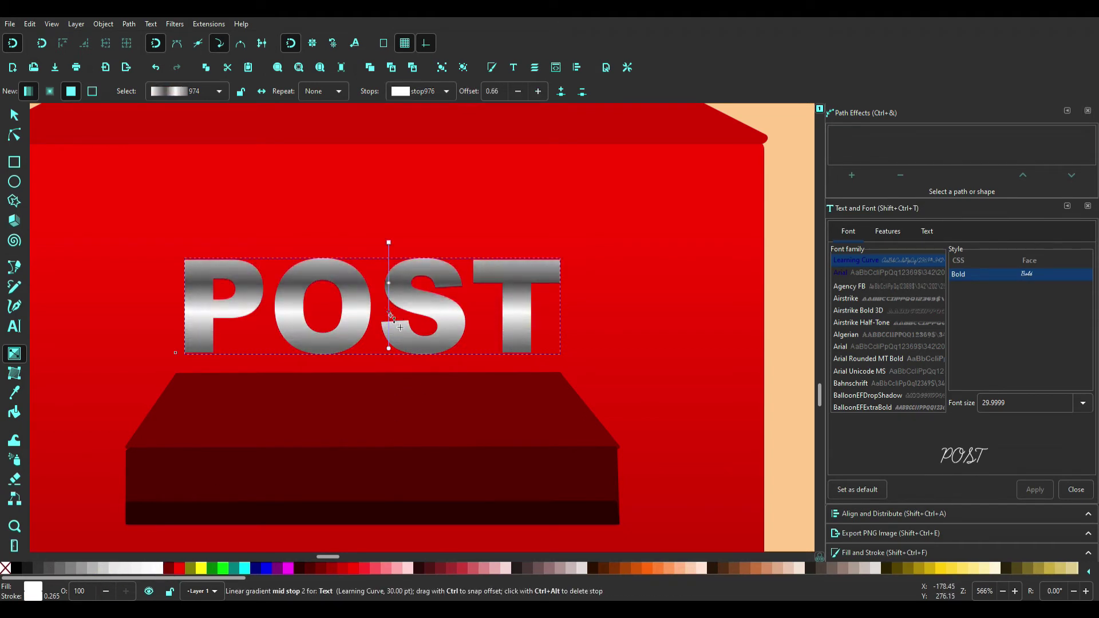
pyautogui.press('s')
pyautogui.scroll(-5, 391, 317)
pyautogui.scroll(-2, 295, 319)
pyautogui.scroll(4, 565, 430)
pyautogui.scroll(-5, 410, 496)
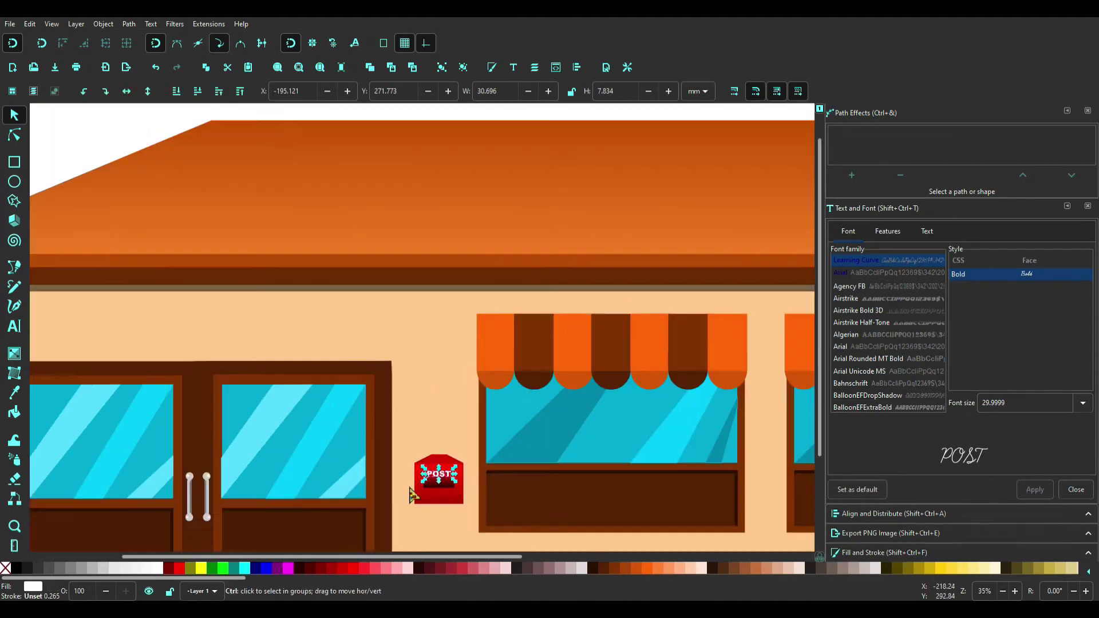
pyautogui.scroll(-3, 410, 495)
pyautogui.scroll(2, 620, 379)
pyautogui.scroll(-4, 220, 368)
# - Draw a dark grey rectangle along the bottom of the shopfront
pyautogui.press('r')
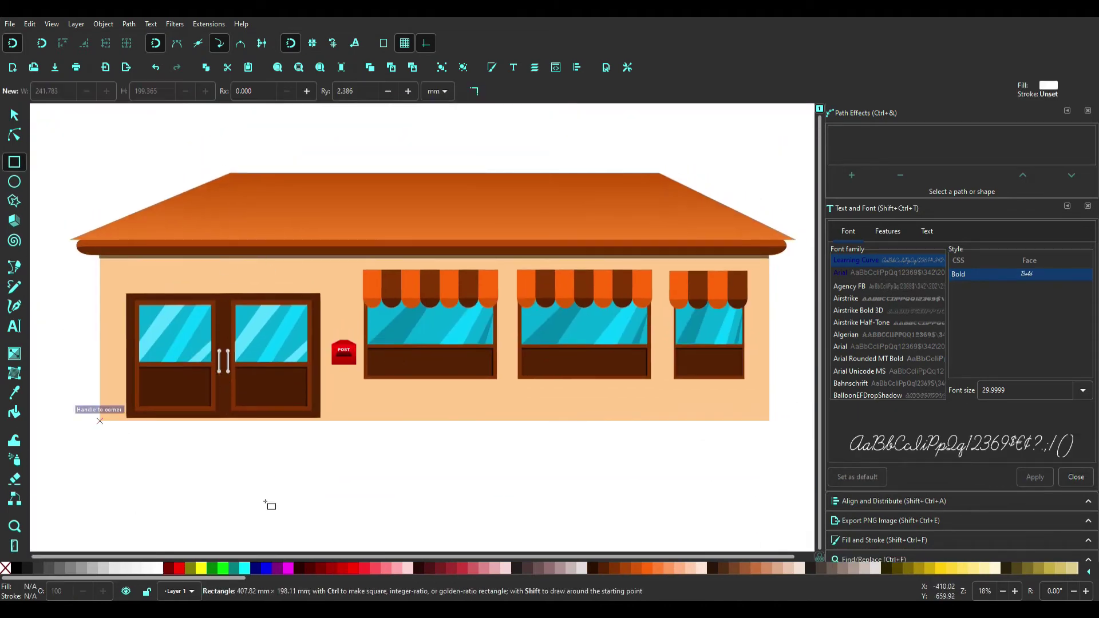
pyautogui.moveTo(265, 501); pyautogui.dragTo(767, 510)
pyautogui.click(34, 568)
pyautogui.press('s')
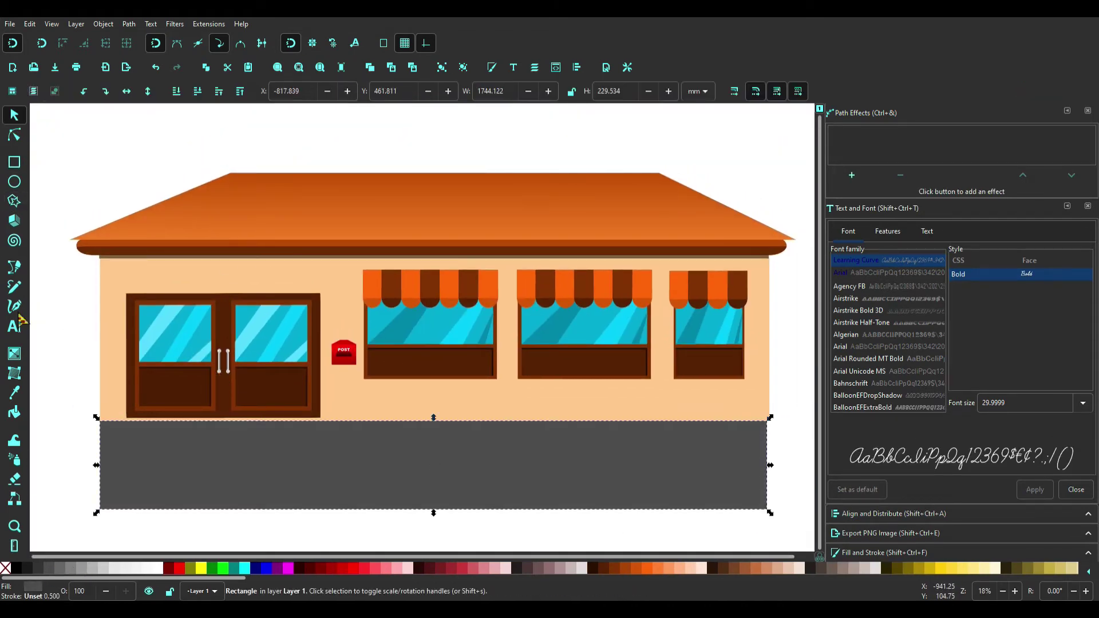
# - Pull the pavement's bottom corners outward into a slanted trapezoid and make it shorter
pyautogui.press('n')
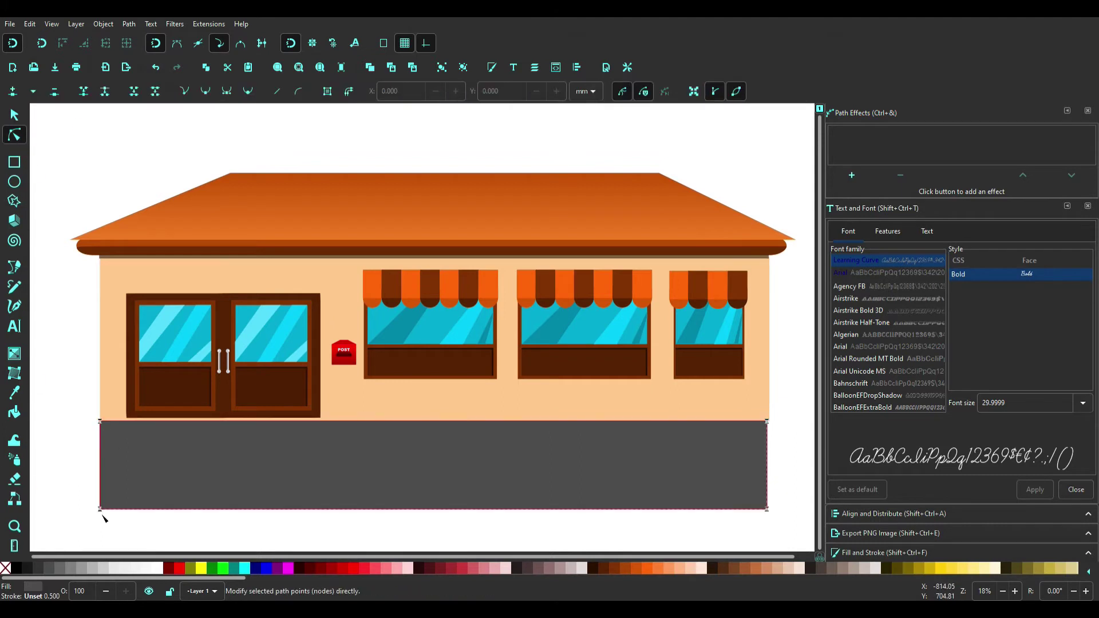
pyautogui.moveTo(84, 516); pyautogui.dragTo(29, 505)
pyautogui.scroll(3, 338, 473)
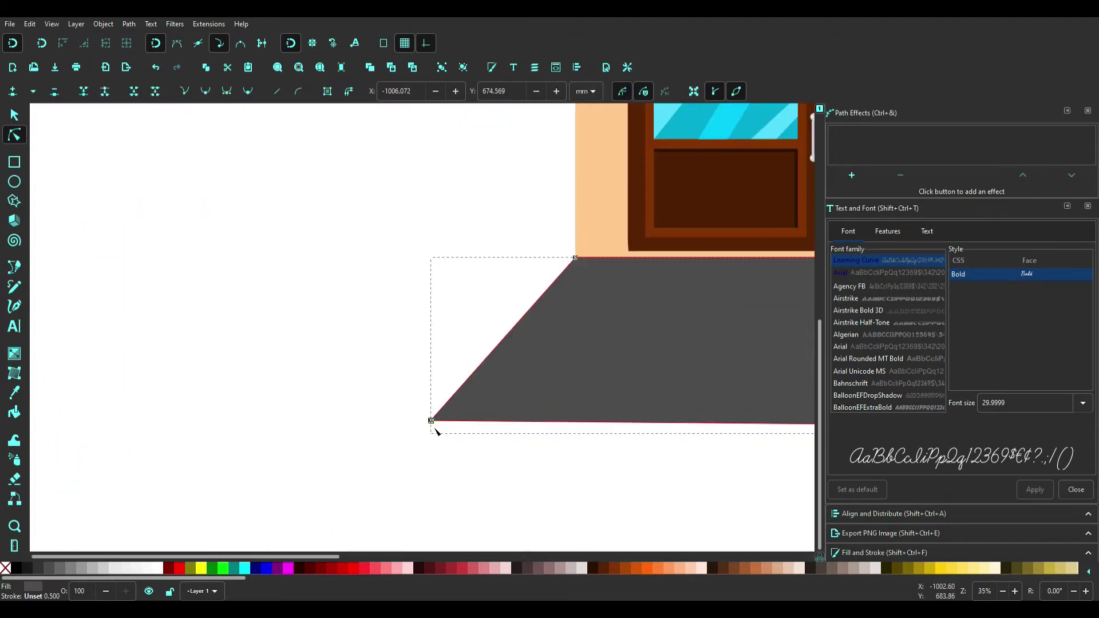
pyautogui.scroll(-3, 629, 491)
pyautogui.scroll(2, 704, 404)
pyautogui.moveTo(579, 352); pyautogui.dragTo(764, 342)
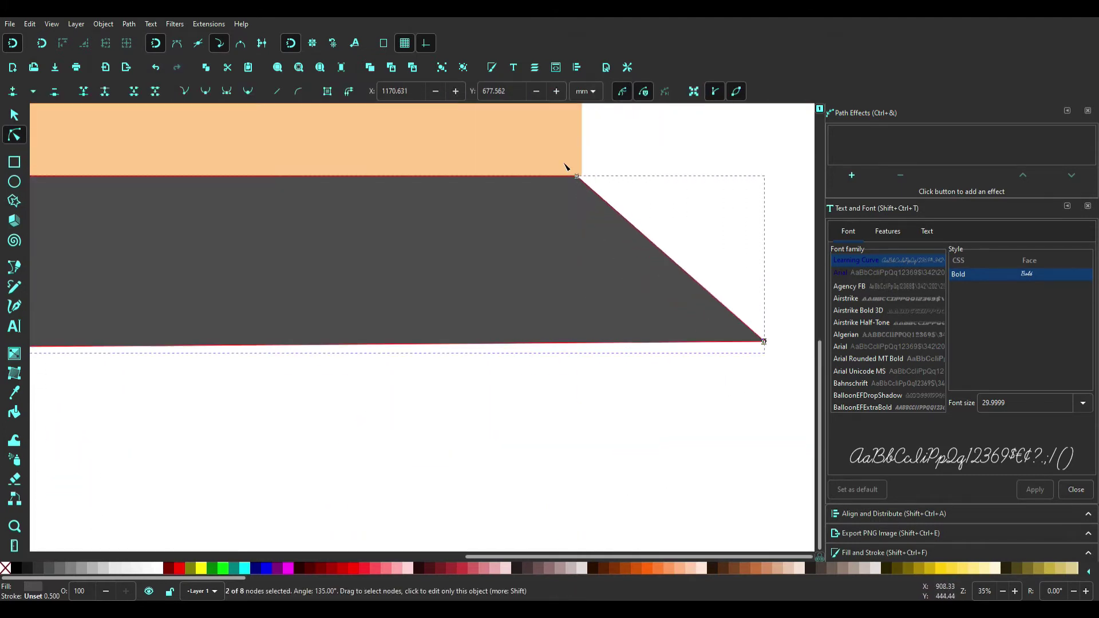
pyautogui.scroll(-4, 582, 211)
pyautogui.scroll(2, 716, 355)
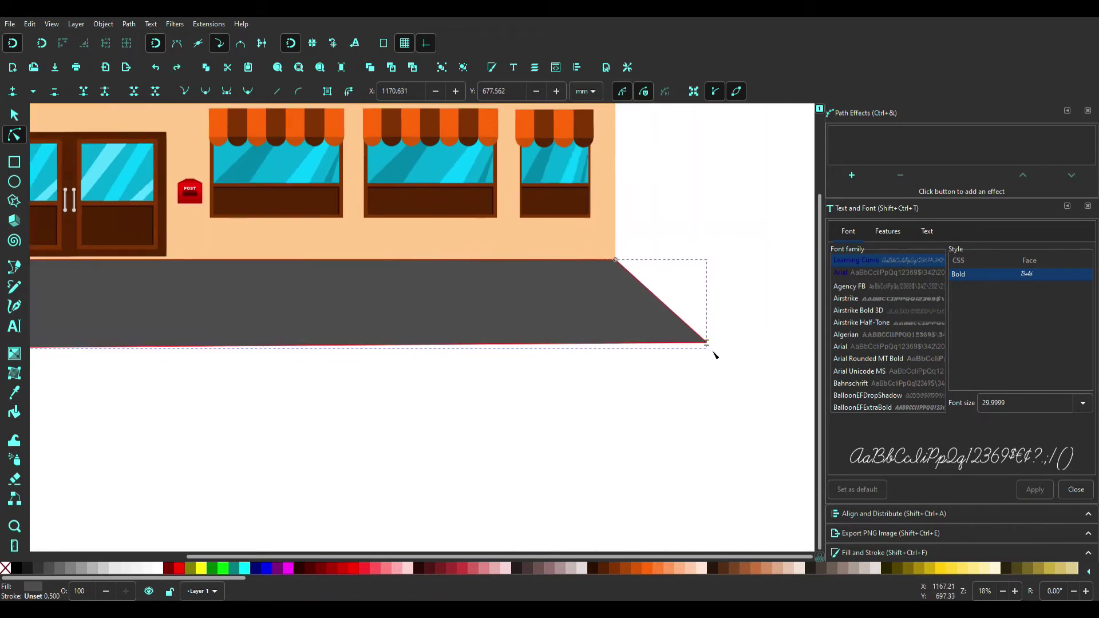
pyautogui.scroll(8, 723, 400)
pyautogui.scroll(-5, 722, 435)
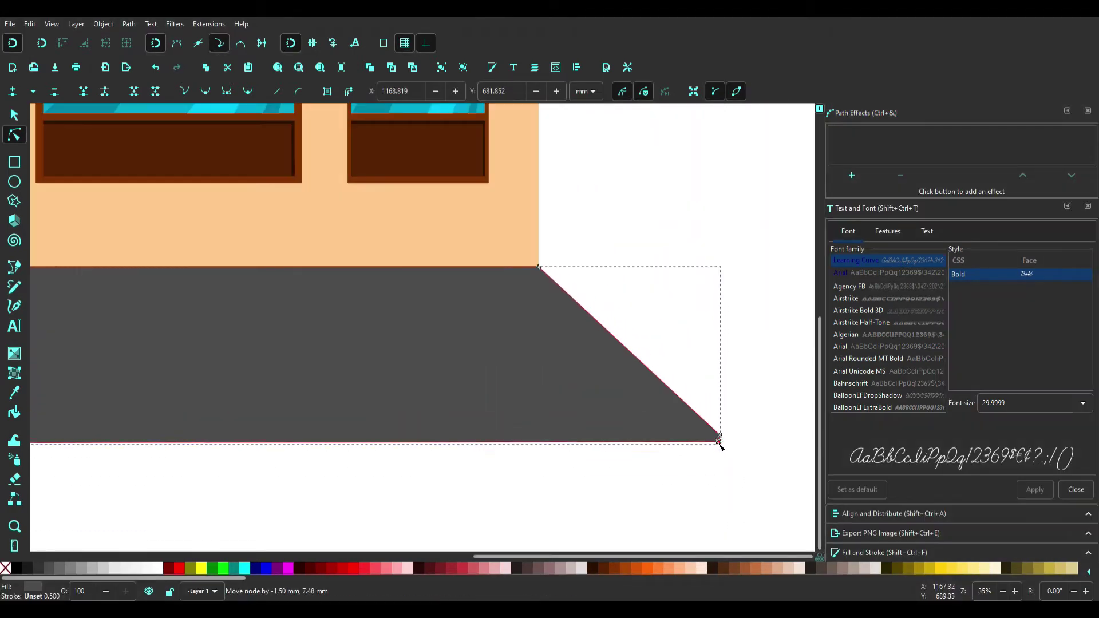
pyautogui.scroll(5, 718, 444)
pyautogui.moveTo(723, 434); pyautogui.dragTo(719, 507)
pyautogui.scroll(-5, 711, 518)
pyautogui.scroll(-5, 712, 519)
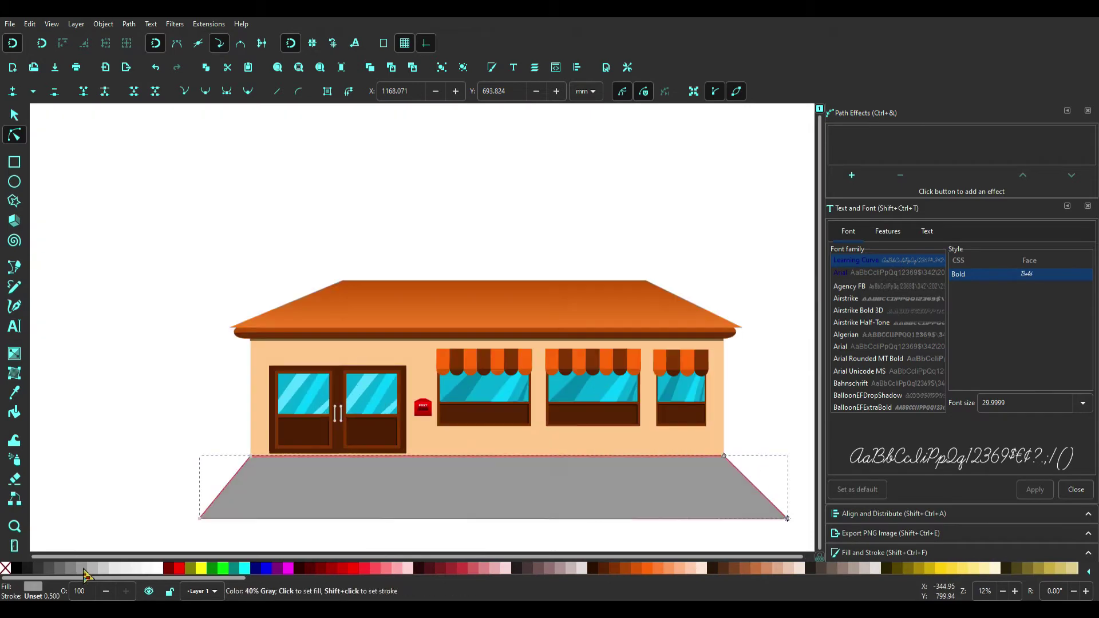
pyautogui.scroll(4, 580, 287)
pyautogui.scroll(2, 436, 385)
pyautogui.click(429, 382)
pyautogui.scroll(-4, 506, 358)
pyautogui.scroll(-3, 507, 358)
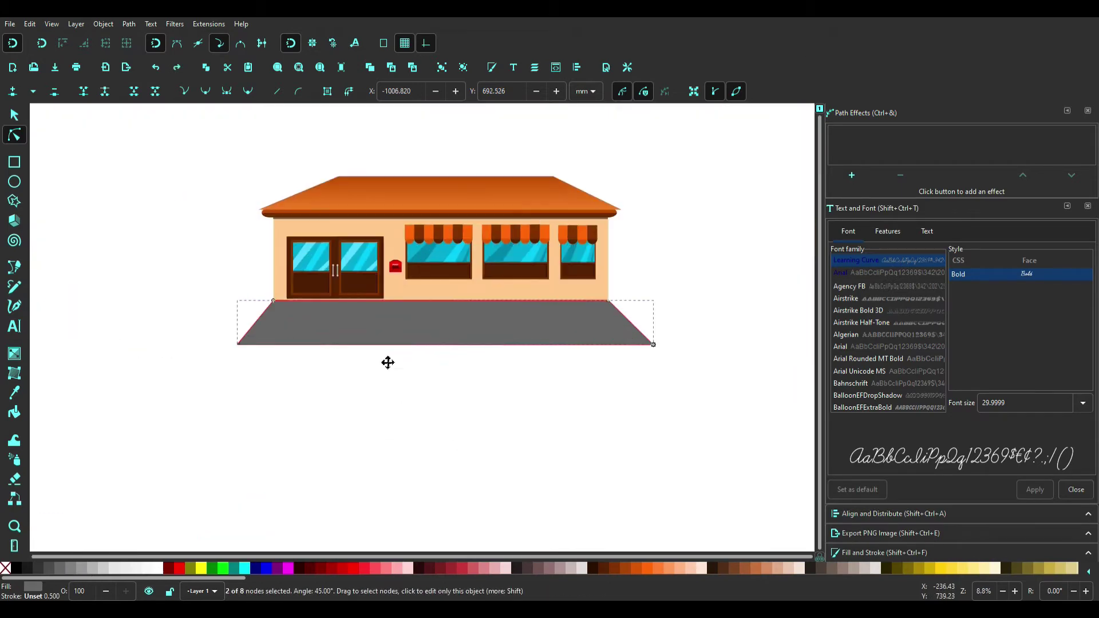
pyautogui.scroll(1, 738, 405)
pyautogui.scroll(3, 256, 346)
pyautogui.hscroll(5, 255, 346)
pyautogui.scroll(-1, 677, 385)
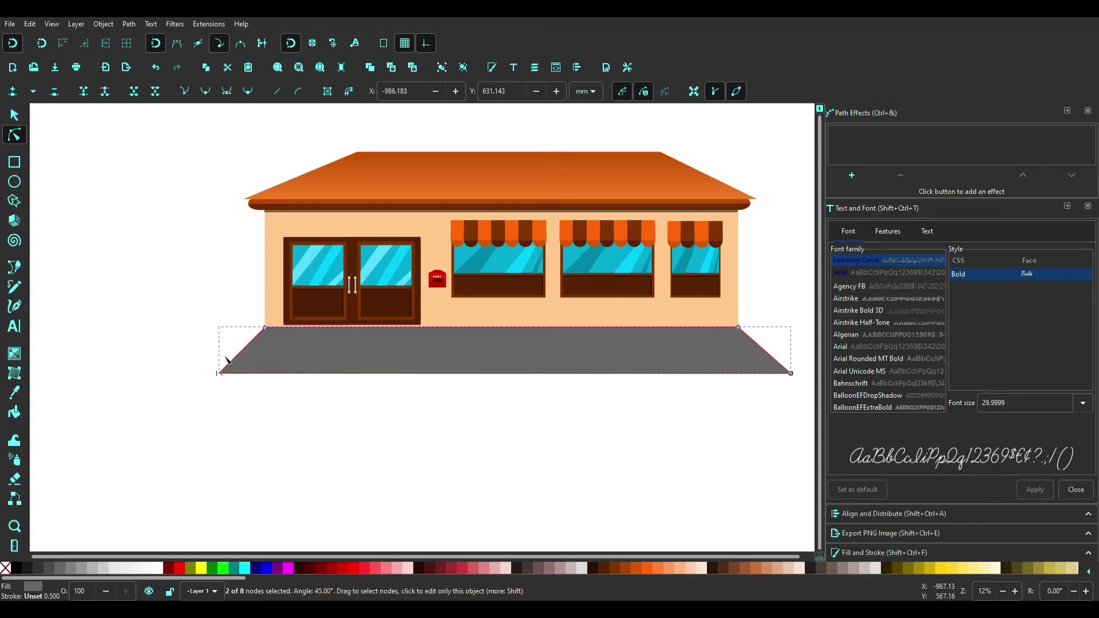
pyautogui.scroll(1, 229, 372)
pyautogui.scroll(-1, 407, 424)
pyautogui.scroll(1, 510, 435)
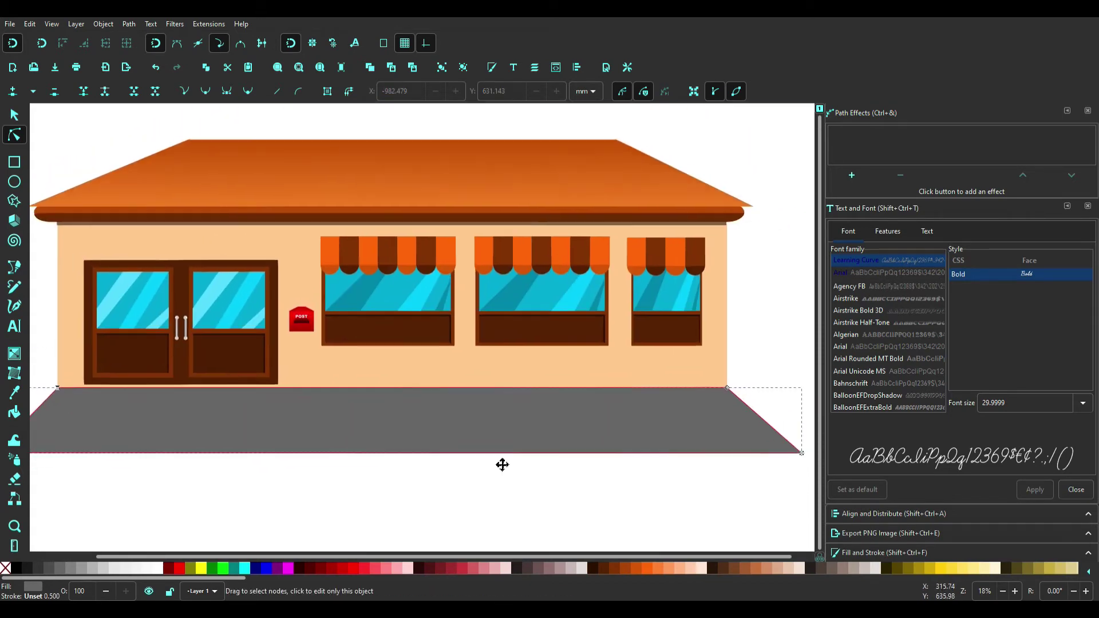
pyautogui.scroll(-1, 502, 465)
pyautogui.click(739, 404)
pyautogui.hscroll(-1, 206, 461)
pyautogui.hscroll(-4, 206, 461)
pyautogui.hscroll(4, 215, 449)
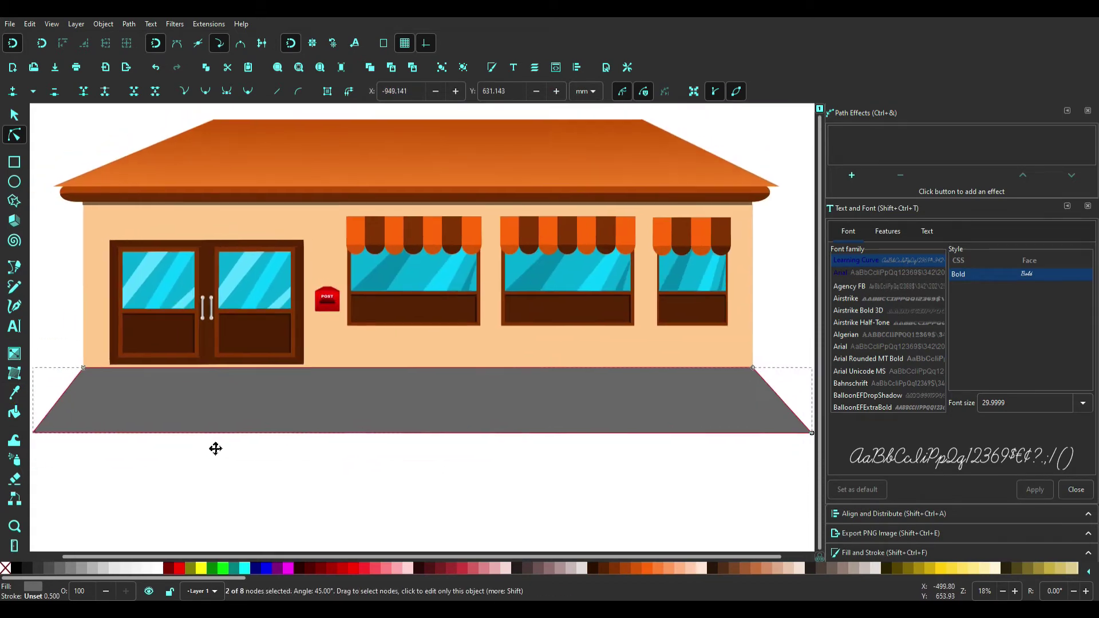
pyautogui.press('s')
pyautogui.moveTo(422, 436); pyautogui.dragTo(419, 411)
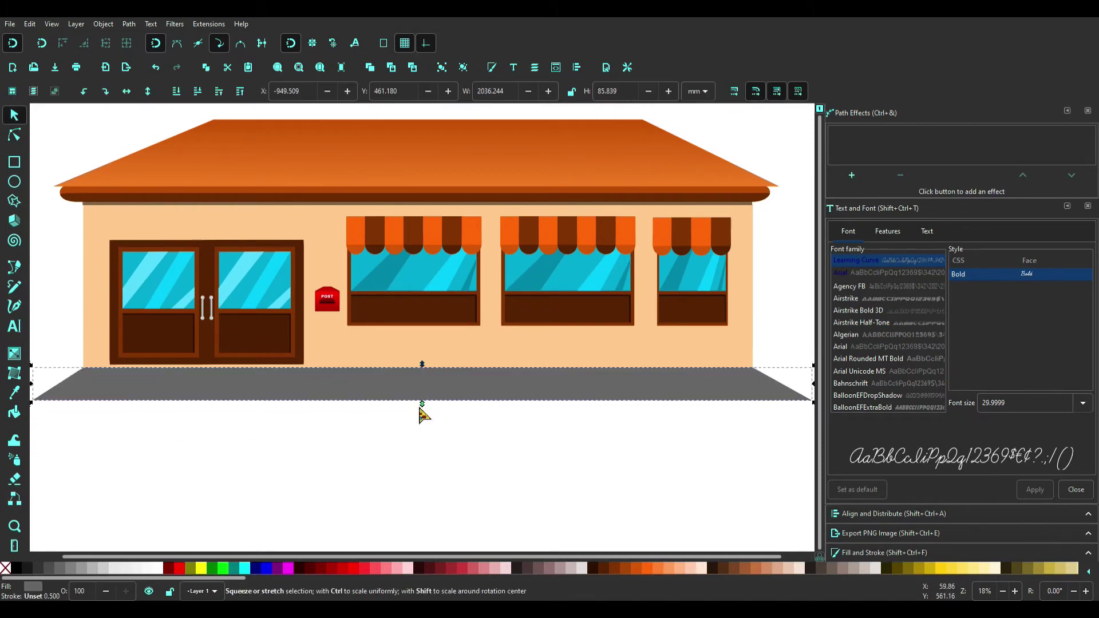
pyautogui.scroll(1, 419, 410)
# - Draw a grey kerb strip along the front of the pavement
pyautogui.press('r')
pyautogui.moveTo(89, 430)
pyautogui.mouseDown()
pyautogui.moveTo(707, 439)
pyautogui.moveTo(613, 453)
pyautogui.mouseUp()
pyautogui.press('s')
pyautogui.scroll(-1, 447, 452)
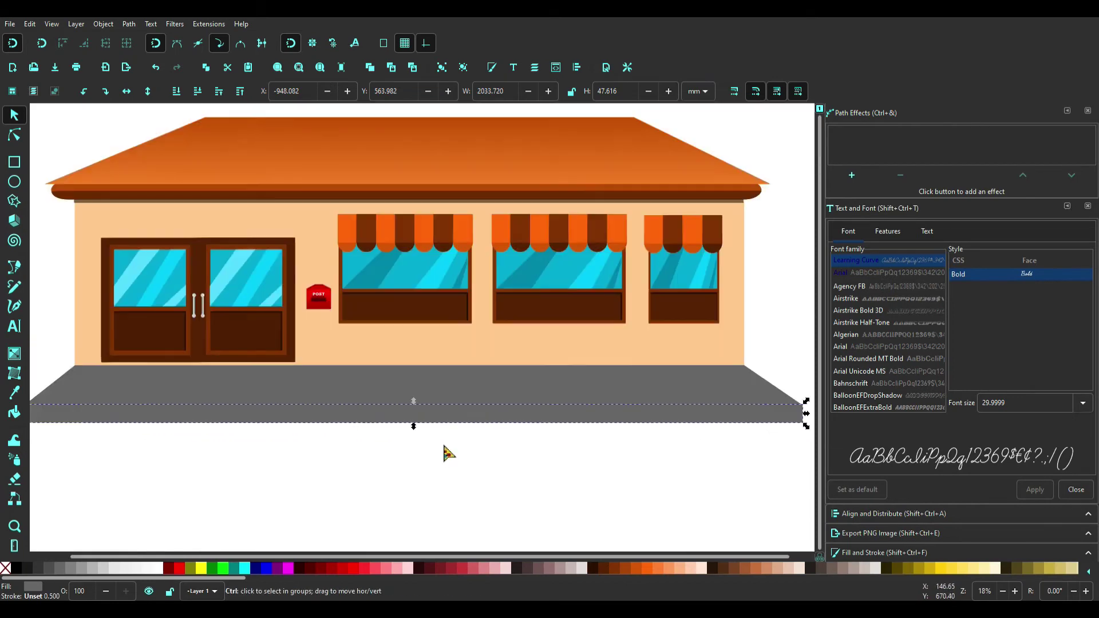
pyautogui.click(315, 532)
pyautogui.scroll(1, 150, 517)
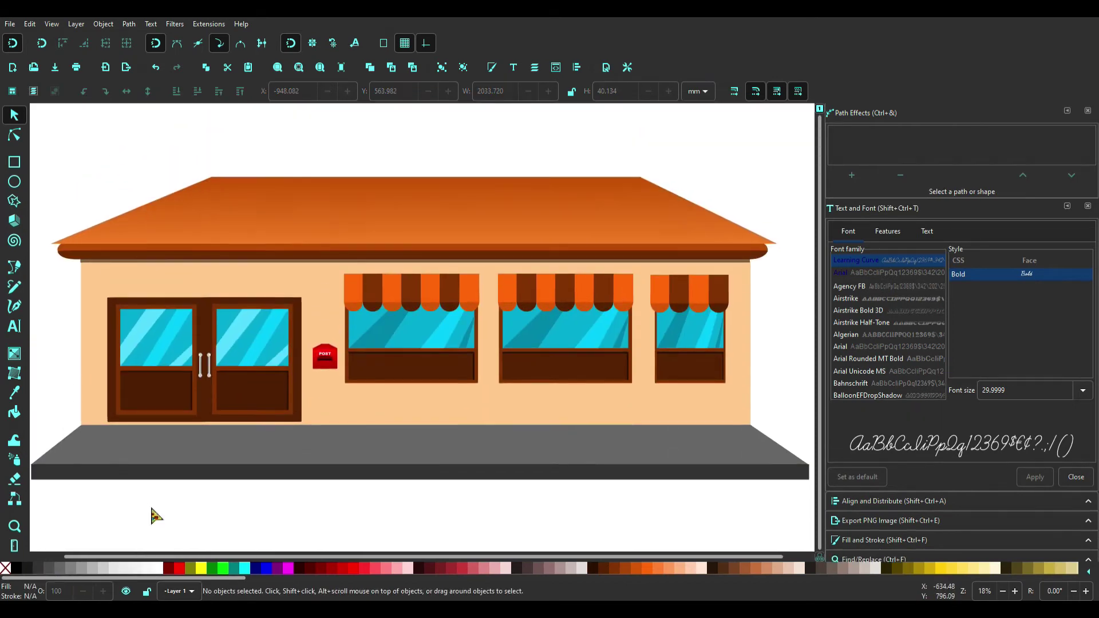
pyautogui.scroll(1, 152, 515)
pyautogui.hscroll(-10, 210, 443)
# - Draw a dark square off to the side as the starting shape for the pot
pyautogui.press('r')
pyautogui.moveTo(224, 265)
pyautogui.mouseDown()
pyautogui.moveTo(130, 351)
pyautogui.moveTo(172, 299)
pyautogui.mouseUp()
pyautogui.press('n')
pyautogui.scroll(3, 142, 367)
pyautogui.scroll(-3, 365, 359)
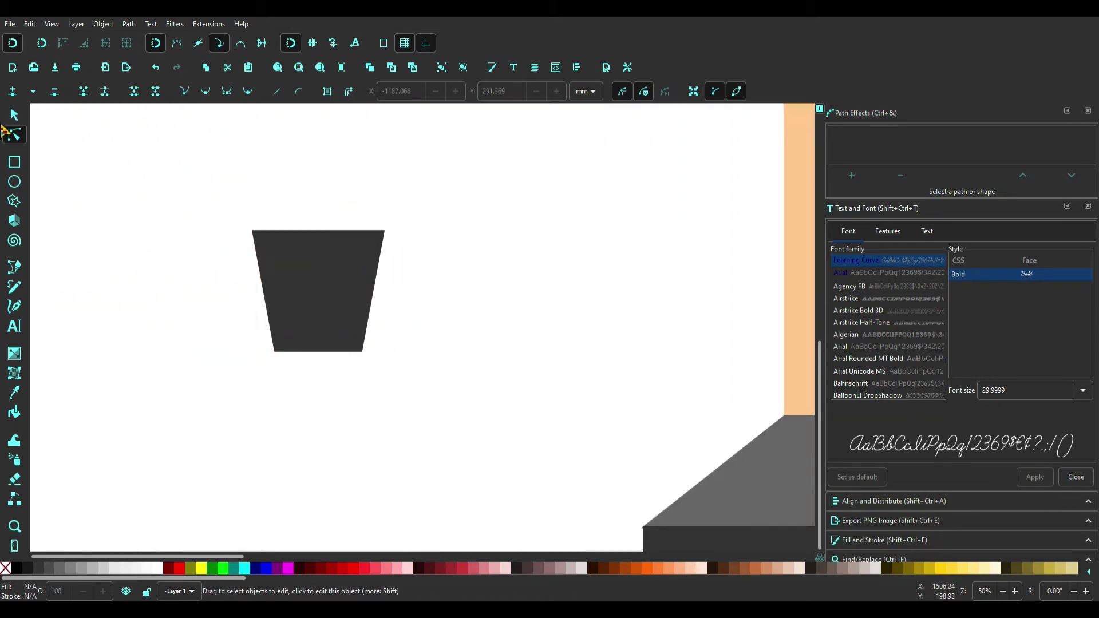
# - Fill the pot shape brown #AA4400
pyautogui.press('s')
pyautogui.click(748, 573)
pyautogui.click(632, 573)
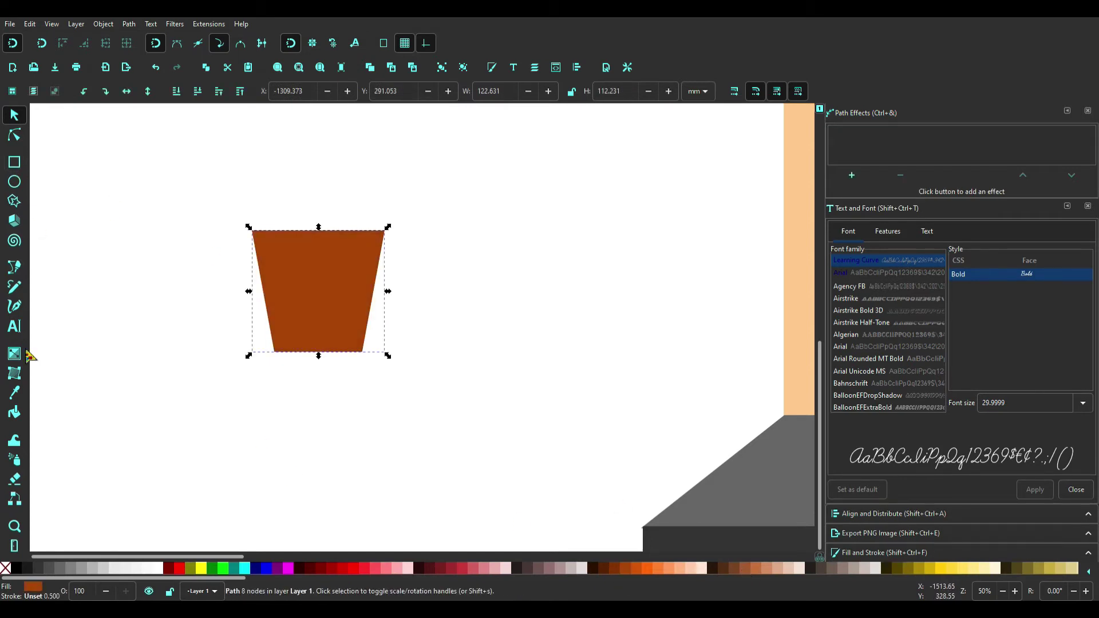
# - Draw a triangular shading shape on the pot's right side in dark brown #552200
pyautogui.press('b')
pyautogui.click(328, 359)
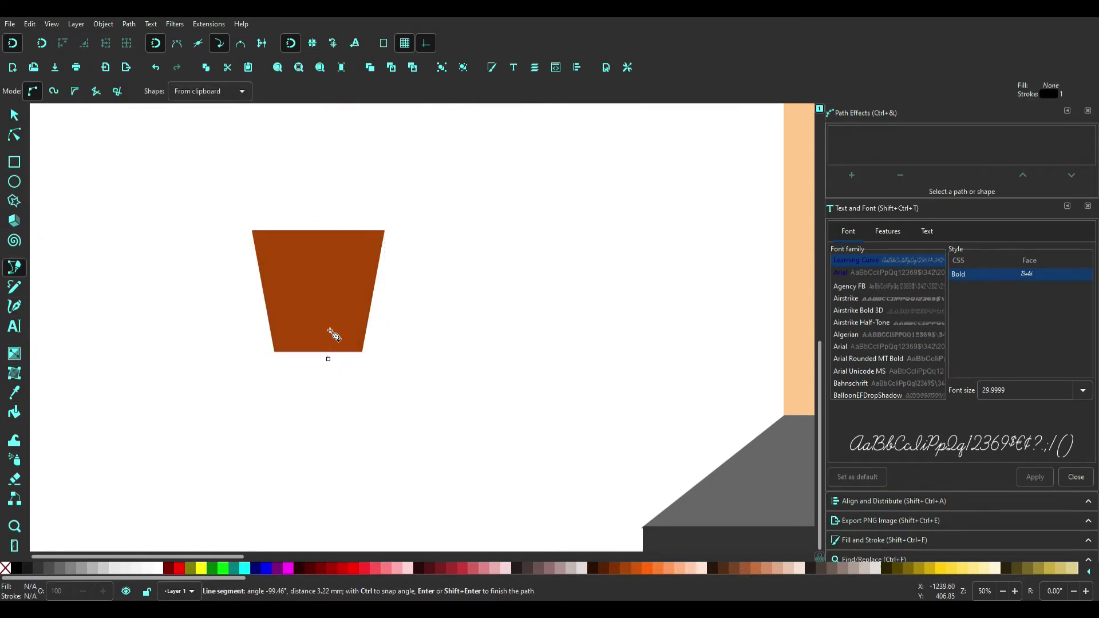
pyautogui.click(430, 212)
pyautogui.click(393, 374)
pyautogui.click(328, 359)
pyautogui.press('s')
pyautogui.click(352, 297)
pyautogui.click(607, 573)
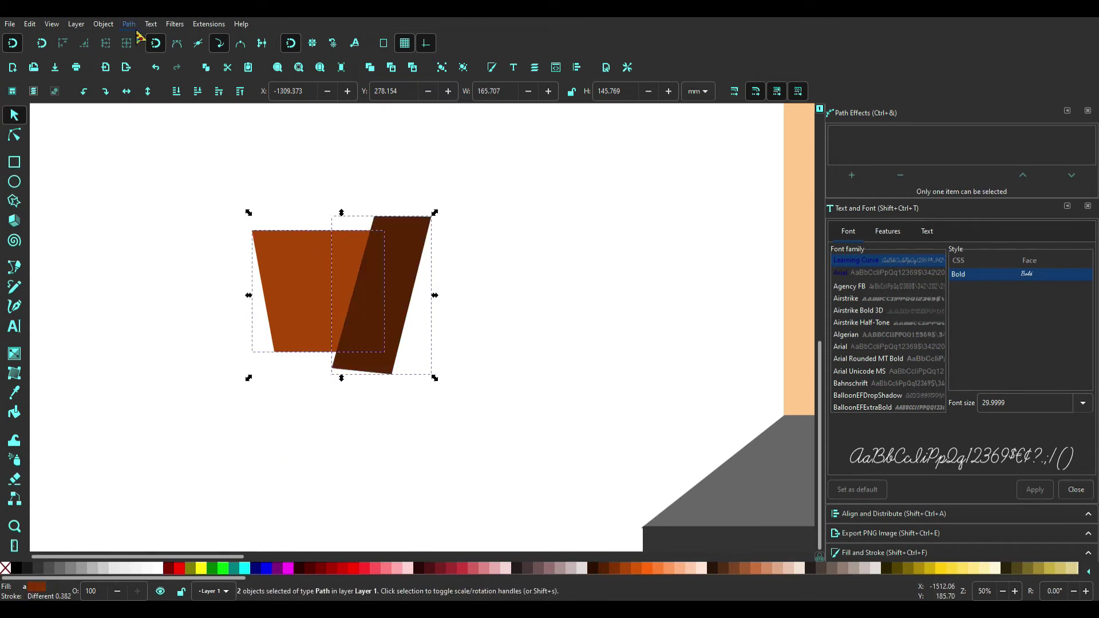
pyautogui.hotkey('ctrl', 'z')
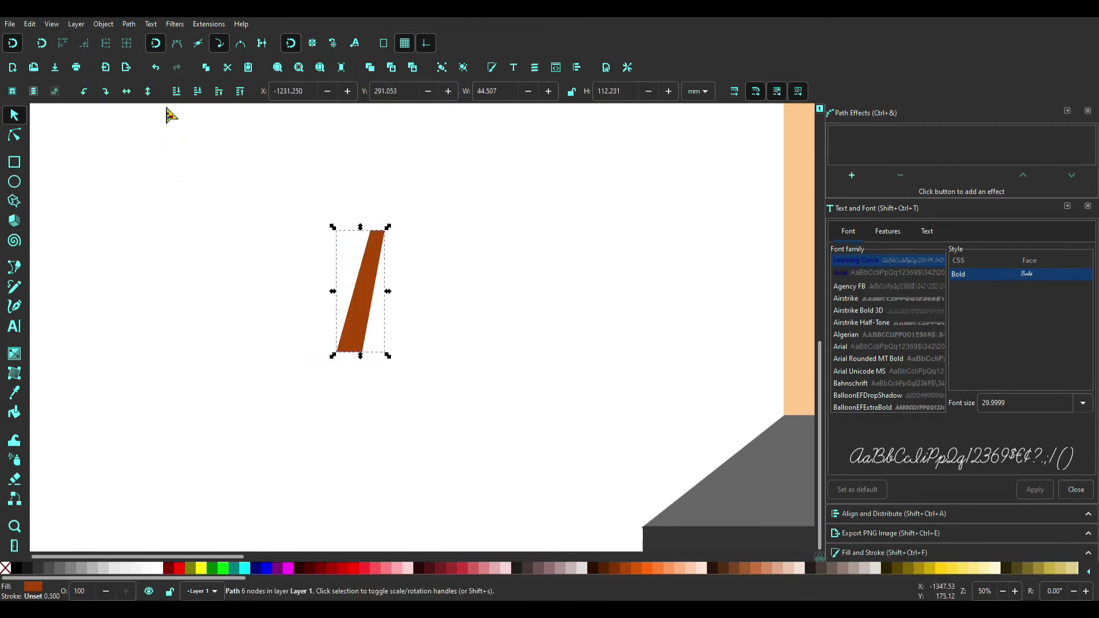
pyautogui.hotkey('ctrl', 'z')
# - Move the shading shape's corners so it fits the pot's base and right edge
pyautogui.press('n')
pyautogui.click(395, 321)
pyautogui.scroll(2, 413, 339)
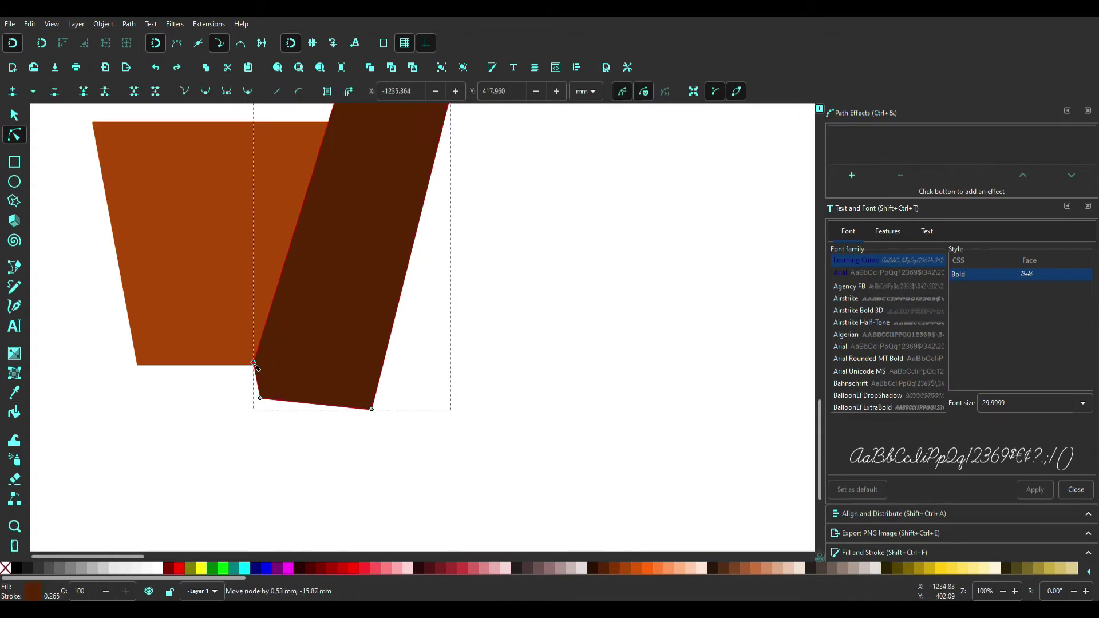
pyautogui.moveTo(316, 401)
pyautogui.mouseDown()
pyautogui.moveTo(371, 410)
pyautogui.moveTo(313, 359)
pyautogui.mouseUp()
pyautogui.scroll(3, 312, 352)
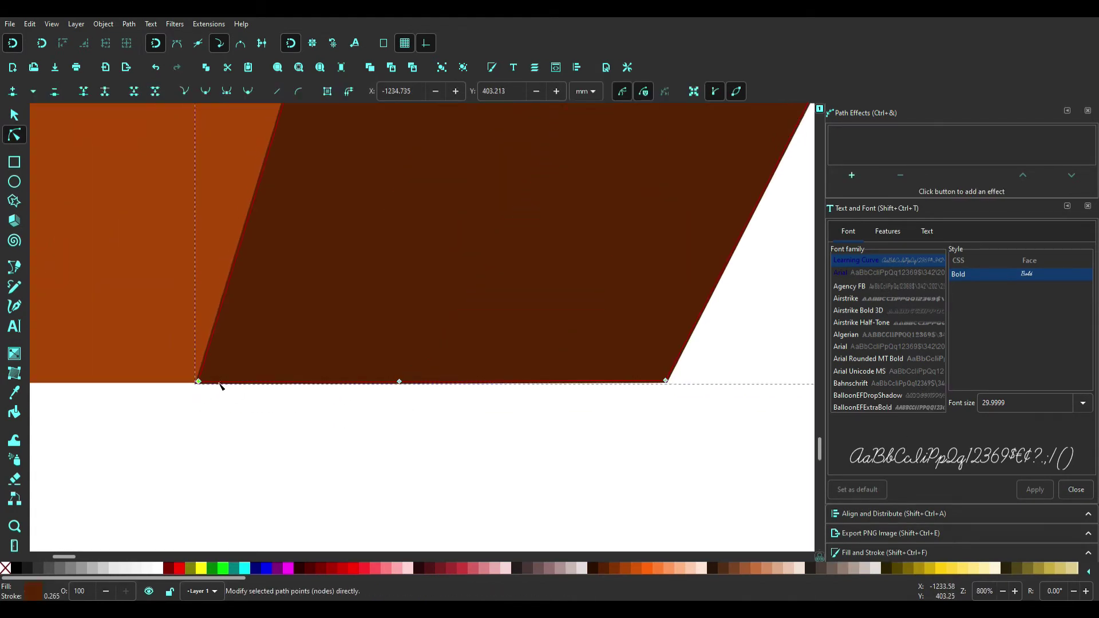
pyautogui.scroll(-3, 201, 265)
pyautogui.moveTo(312, 319); pyautogui.dragTo(224, 344)
pyautogui.scroll(5, 224, 351)
pyautogui.hscroll(-8, 224, 350)
pyautogui.moveTo(456, 162); pyautogui.dragTo(479, 163)
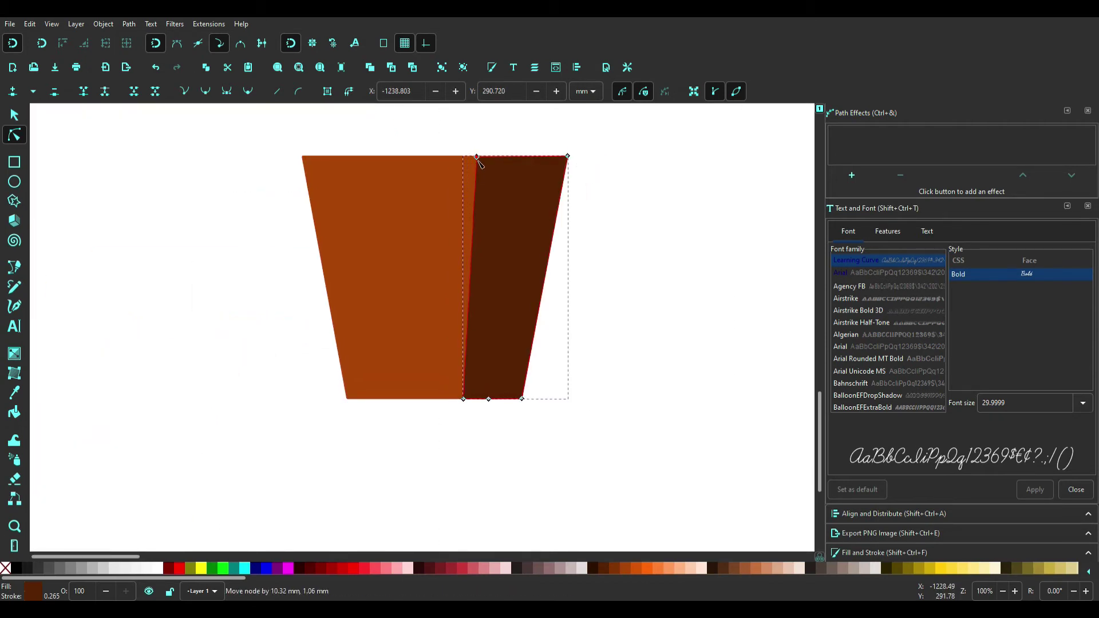
pyautogui.scroll(-3, 664, 368)
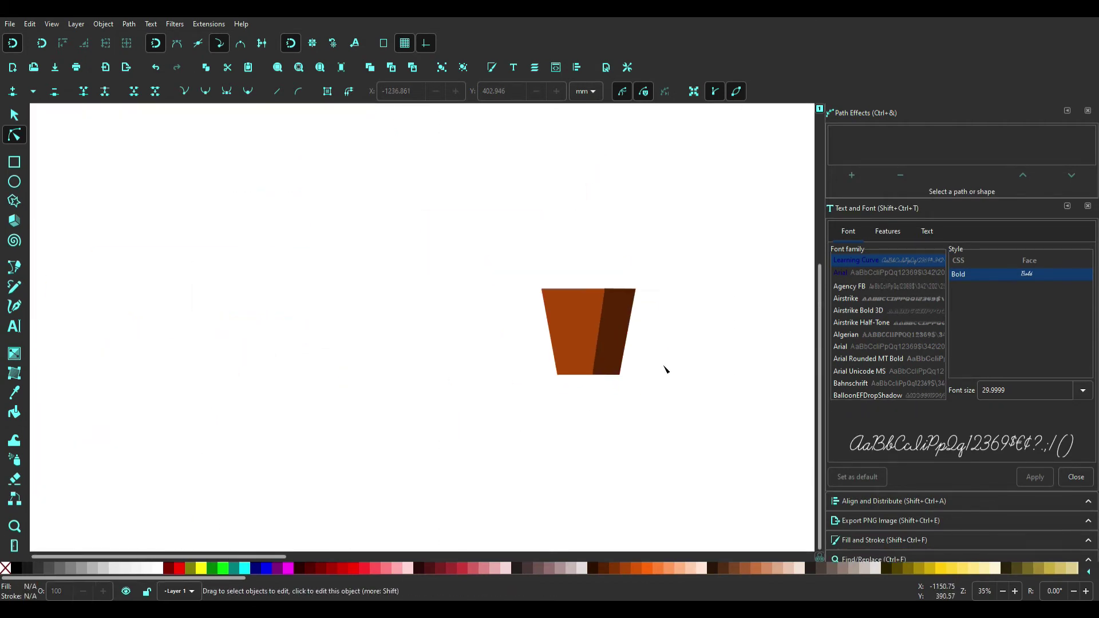
pyautogui.scroll(3, 604, 315)
# - Add a rim across the pot top, coloured orange #D45500 with a darker #803300 right piece
pyautogui.press('r')
pyautogui.moveTo(430, 282); pyautogui.dragTo(641, 301)
pyautogui.press('s')
pyautogui.moveTo(639, 569)
pyautogui.mouseDown()
pyautogui.moveTo(636, 303)
pyautogui.moveTo(521, 284)
pyautogui.mouseUp()
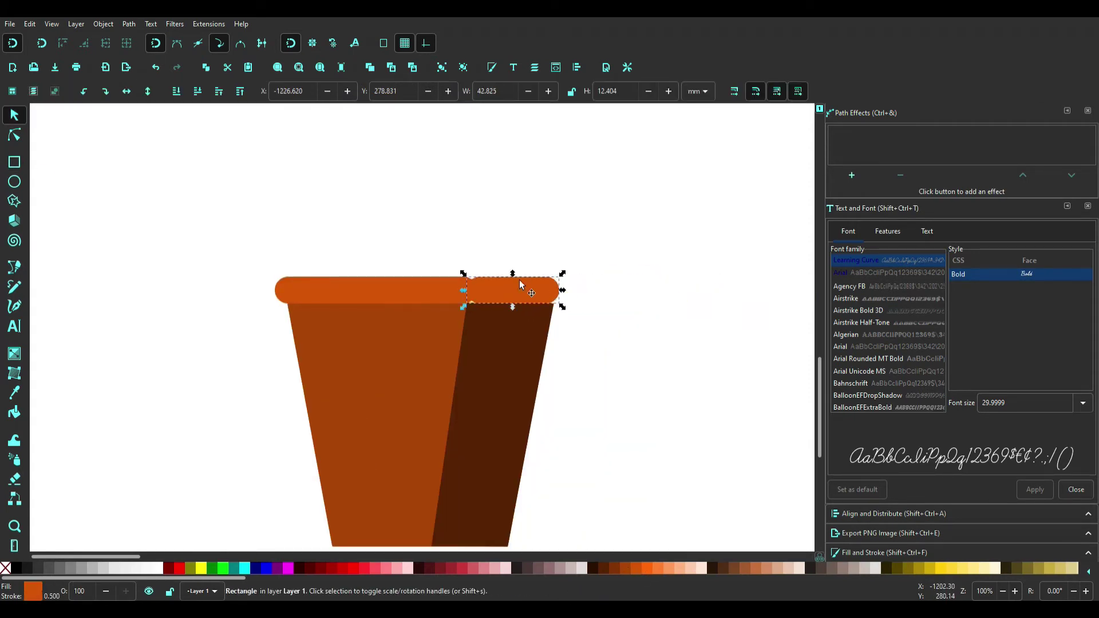
pyautogui.click(618, 570)
pyautogui.scroll(2, 452, 292)
pyautogui.scroll(-4, 500, 271)
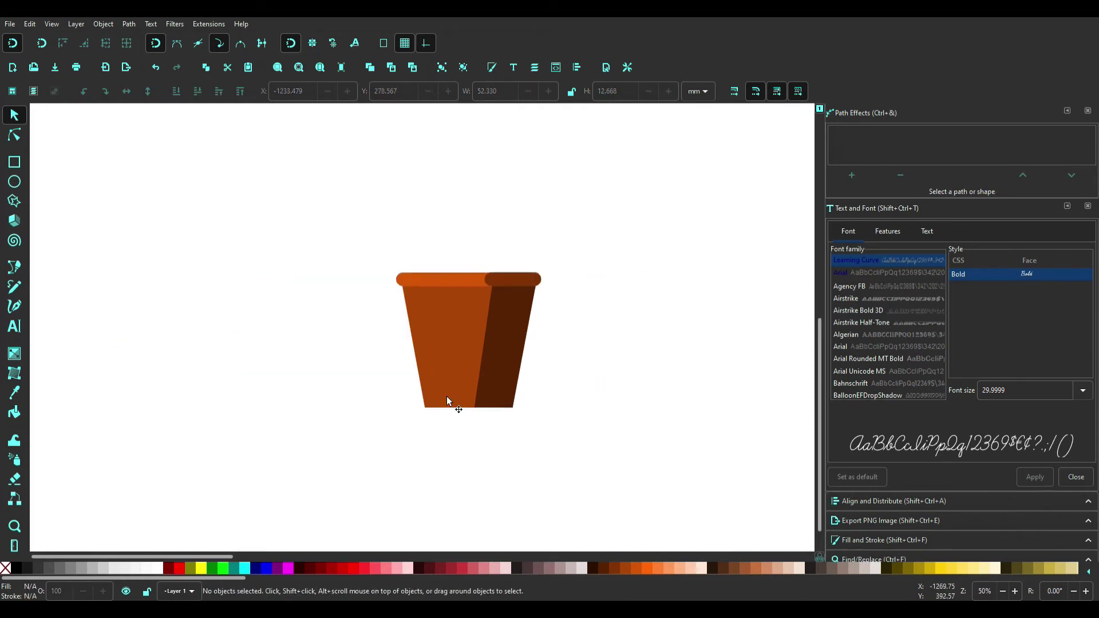
# - Raise the pot body's bottom corners and align the shading's bottom corner with the base
pyautogui.press('n')
pyautogui.click(514, 409)
pyautogui.scroll(5, 430, 409)
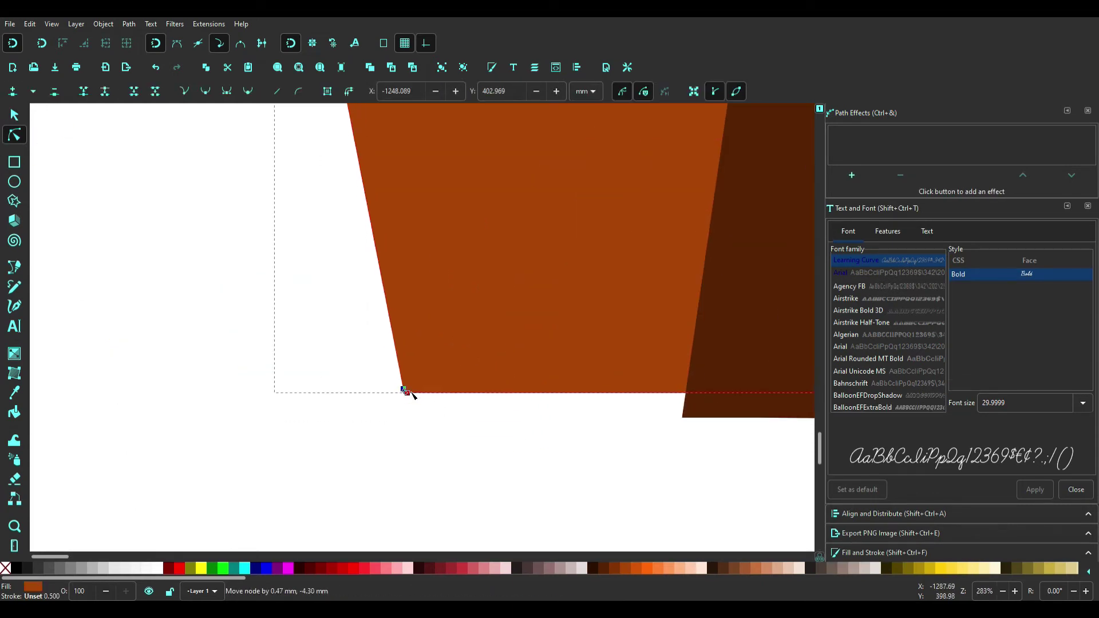
pyautogui.moveTo(405, 388); pyautogui.dragTo(408, 332)
pyautogui.scroll(-4, 584, 283)
pyautogui.scroll(4, 574, 330)
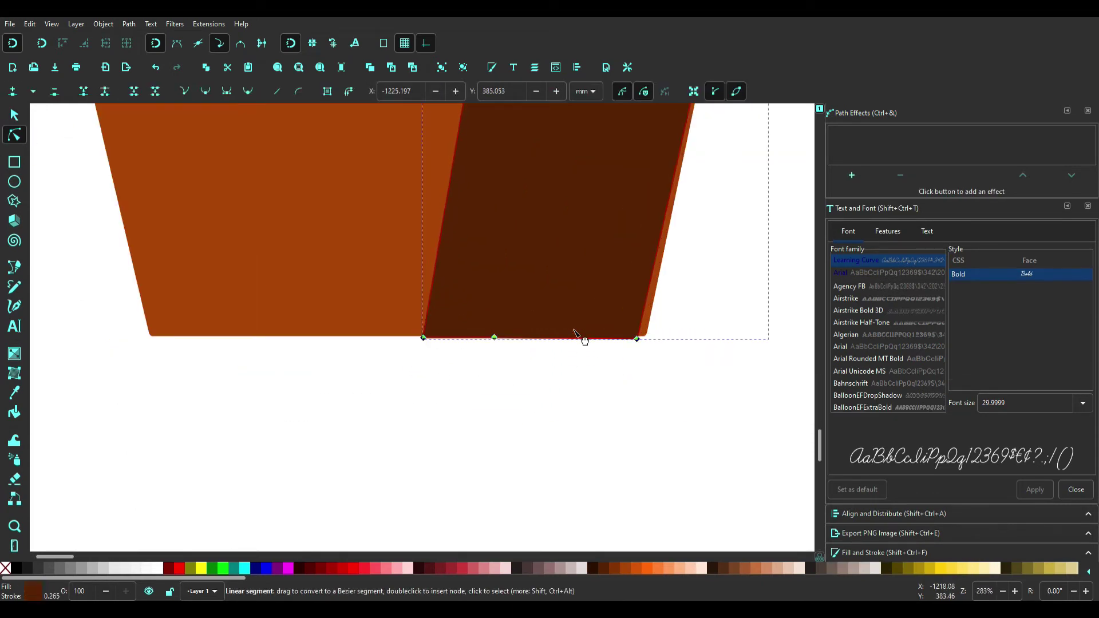
pyautogui.moveTo(638, 337); pyautogui.dragTo(649, 338)
pyautogui.scroll(-4, 713, 379)
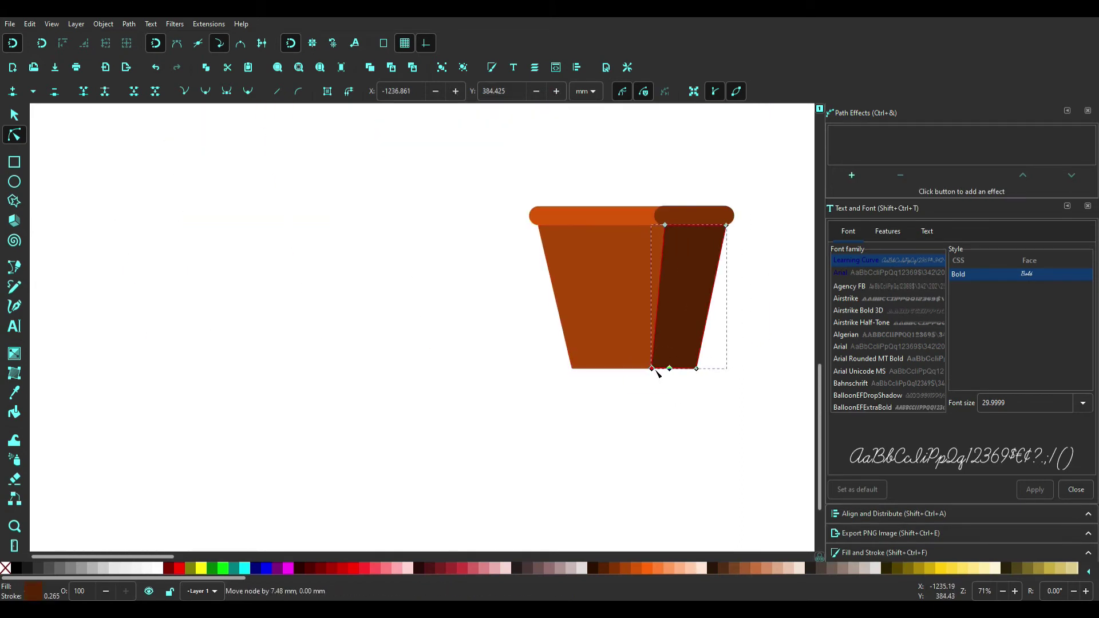
pyautogui.scroll(-2, 670, 376)
pyautogui.scroll(2, 418, 335)
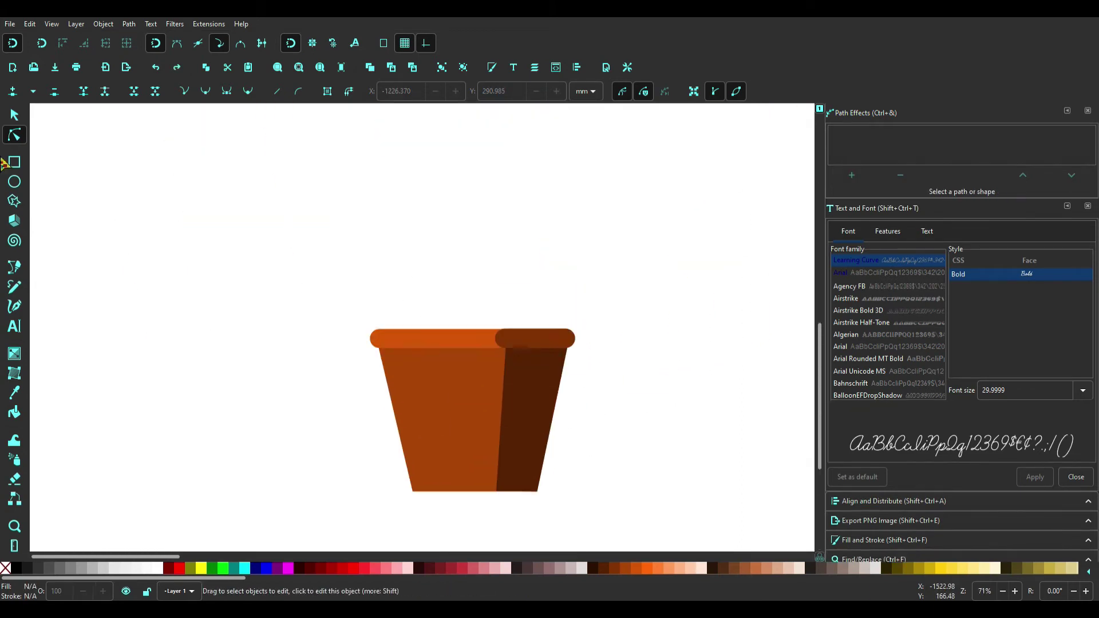
pyautogui.press('b')
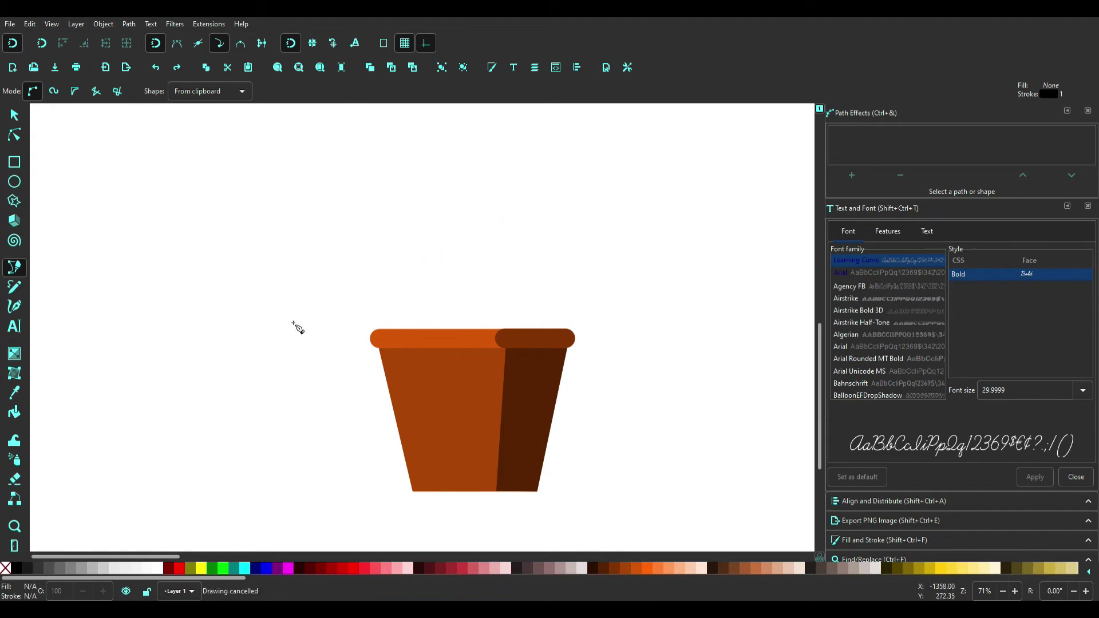
# - Sketch a branching trunk outline above the pot with the Pencil tool
pyautogui.press('p')
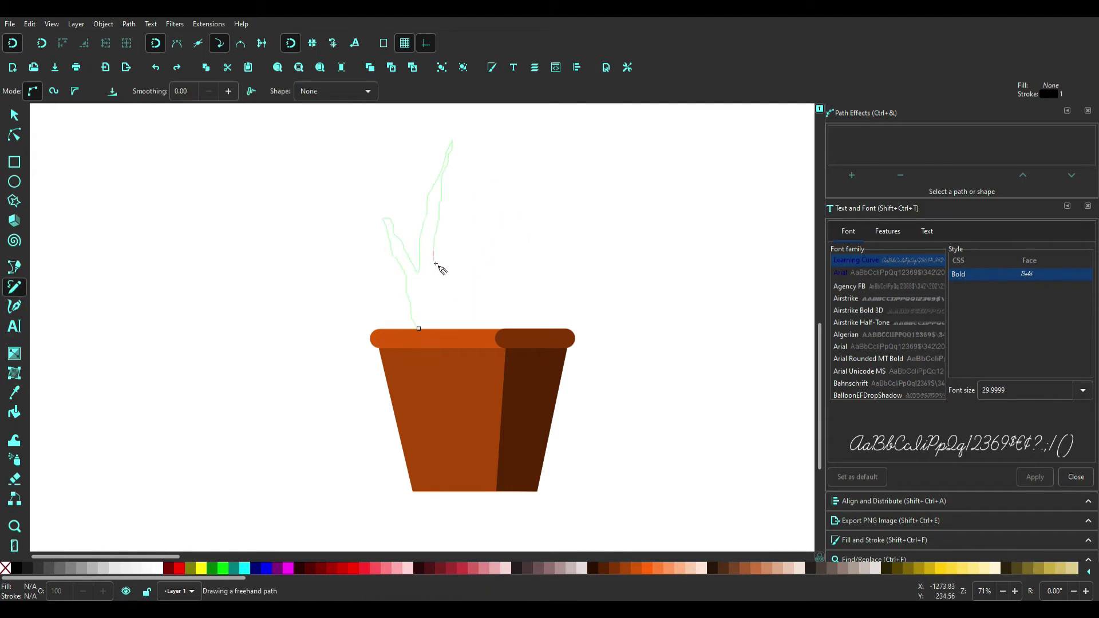
pyautogui.moveTo(458, 267); pyautogui.dragTo(476, 269)
pyautogui.hotkey('ctrl', 'z')
pyautogui.moveTo(475, 150); pyautogui.dragTo(475, 148)
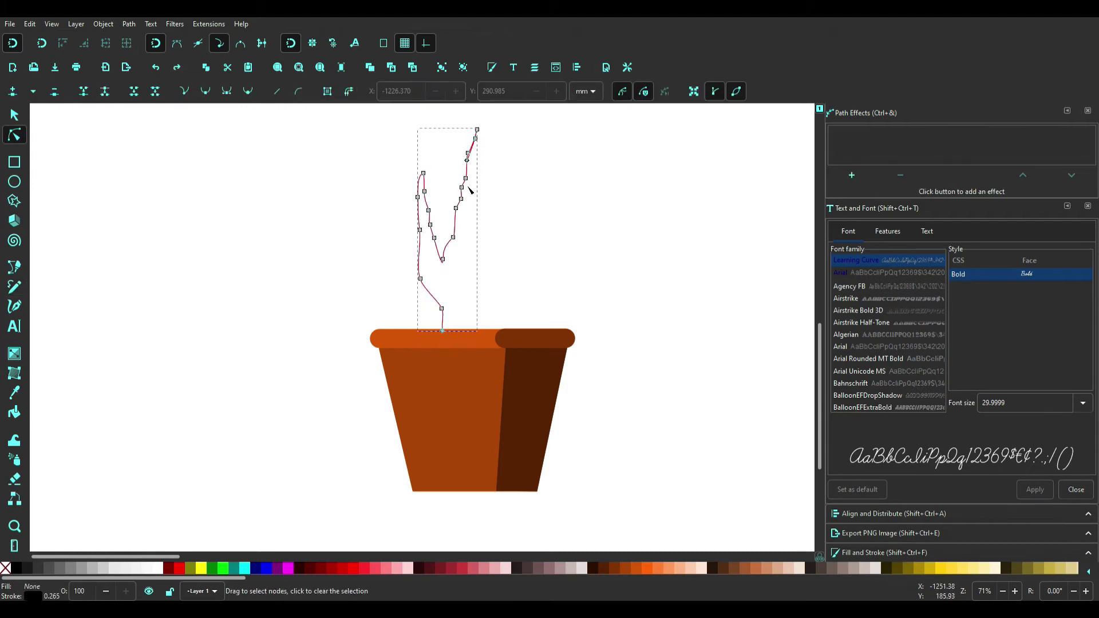
pyautogui.scroll(2, 475, 150)
pyautogui.moveTo(478, 205); pyautogui.dragTo(489, 267)
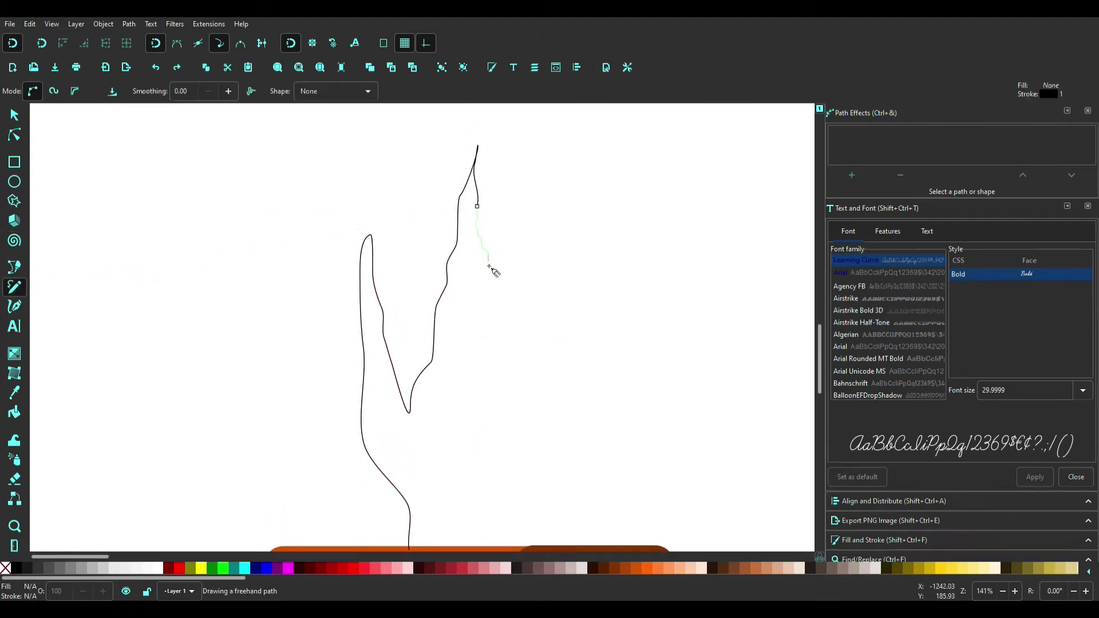
pyautogui.moveTo(484, 471); pyautogui.dragTo(478, 368)
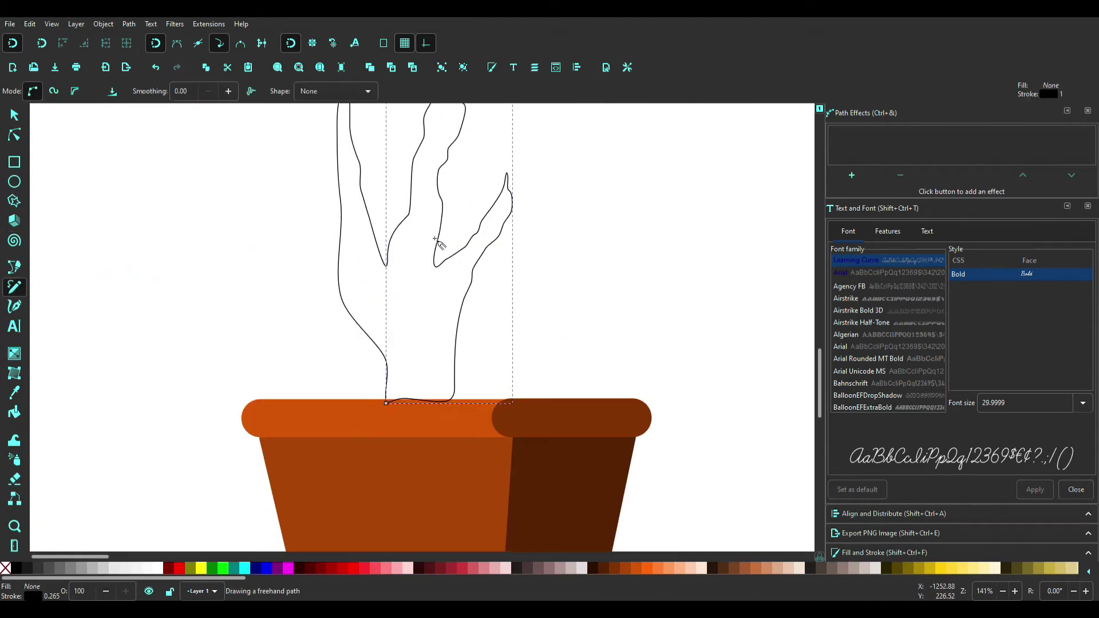
pyautogui.moveTo(442, 221); pyautogui.dragTo(473, 204)
pyautogui.hotkey('ctrl', 'z')
pyautogui.press('s')
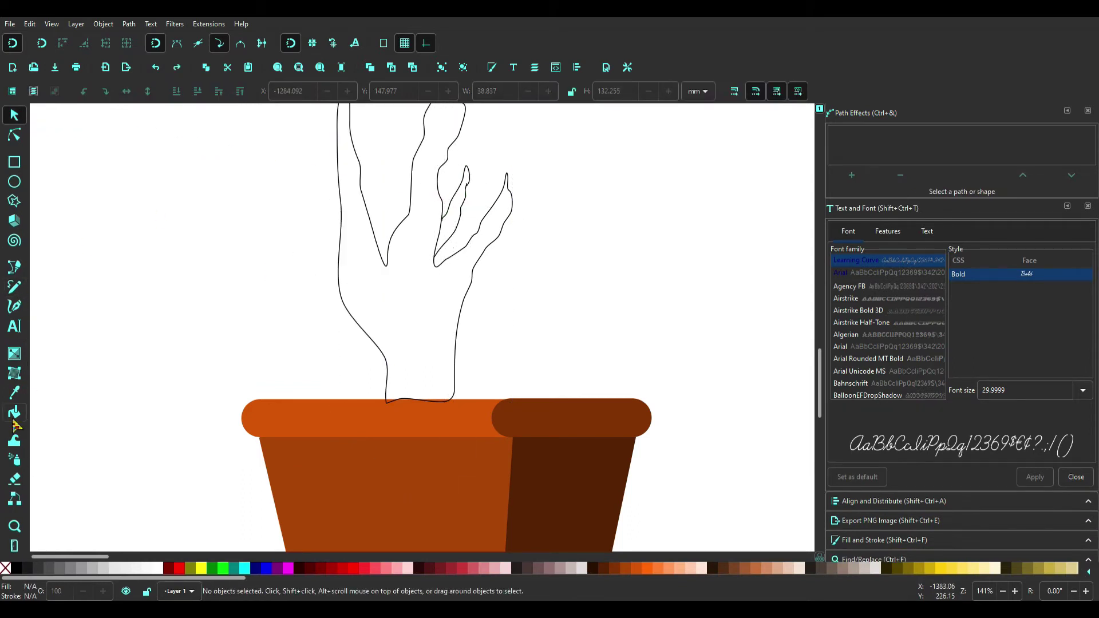
# - Fill the trunk and a branch gap tan, join the pieces, and delete the leftover outlines
pyautogui.click(15, 412)
pyautogui.click(367, 292)
pyautogui.press('s')
pyautogui.moveTo(366, 292); pyautogui.dragTo(198, 276)
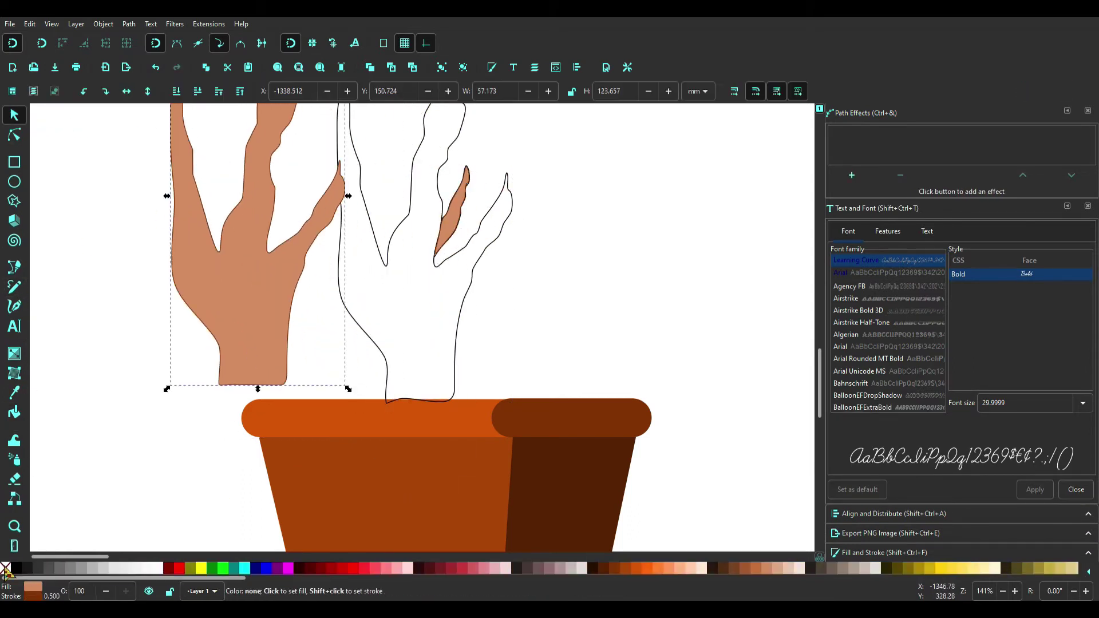
pyautogui.moveTo(436, 263); pyautogui.dragTo(248, 239)
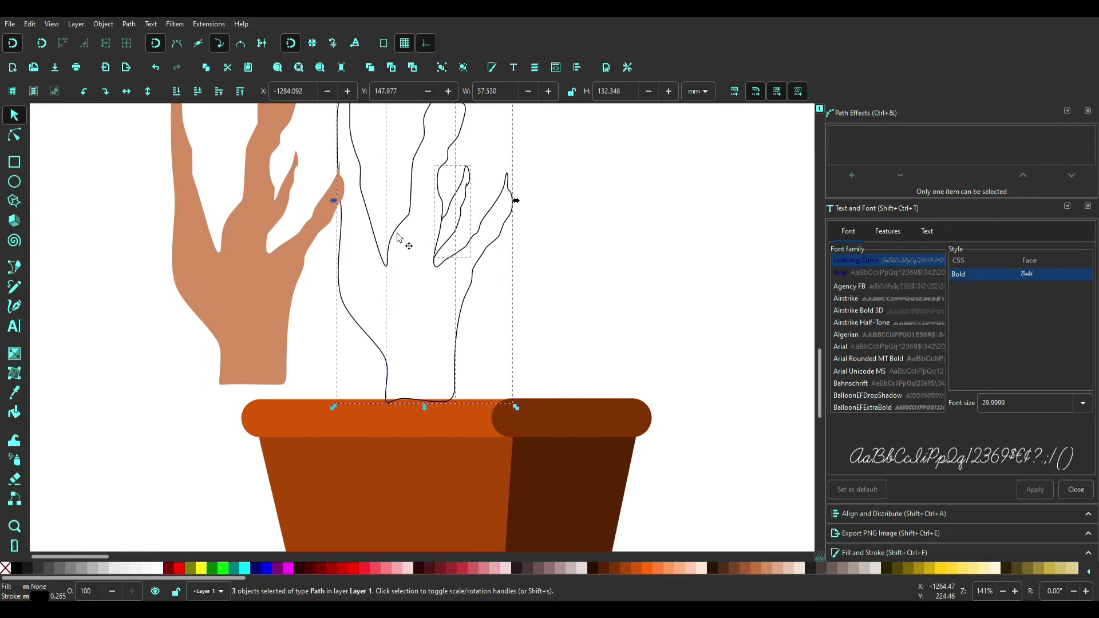
pyautogui.press('Delete')
pyautogui.scroll(2, 246, 459)
# - Edit the tan trunk's nodes to lower and smooth its bottom edge
pyautogui.press('n')
pyautogui.click(278, 350)
pyautogui.scroll(2, 277, 350)
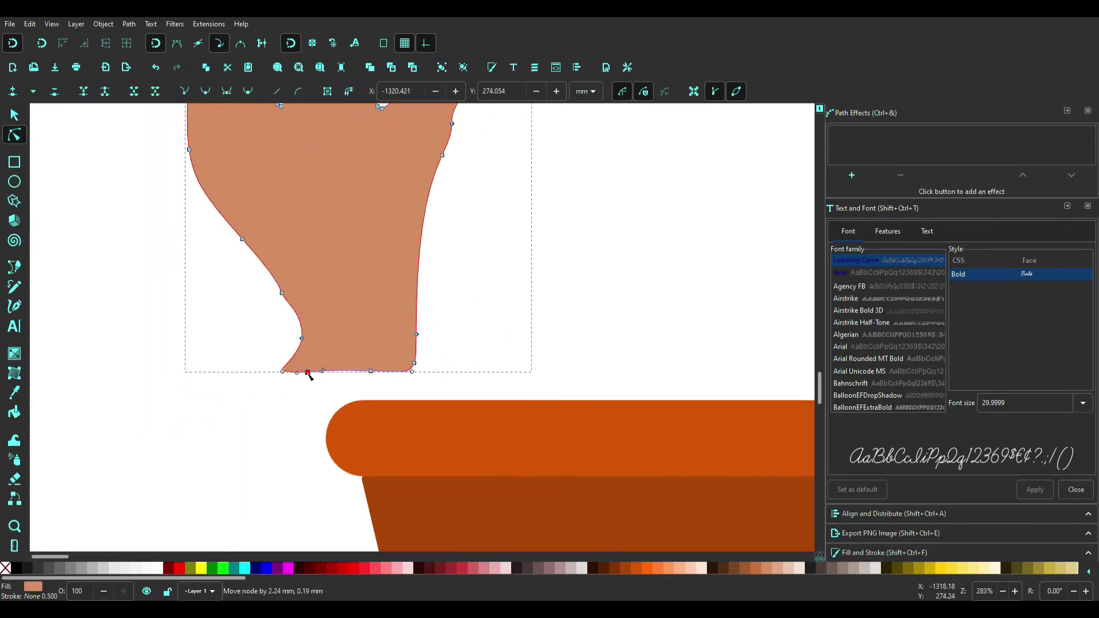
pyautogui.moveTo(309, 376); pyautogui.dragTo(297, 388)
pyautogui.scroll(8, 369, 360)
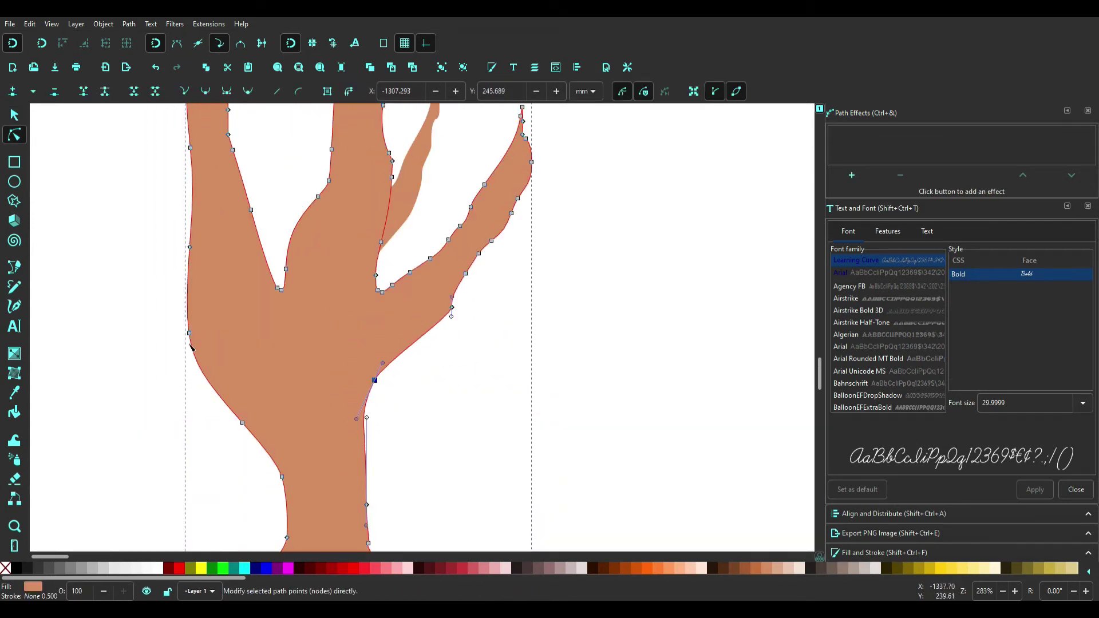
pyautogui.moveTo(191, 249)
pyautogui.mouseDown()
pyautogui.moveTo(216, 280)
pyautogui.moveTo(267, 273)
pyautogui.mouseUp()
pyautogui.scroll(-6, 215, 302)
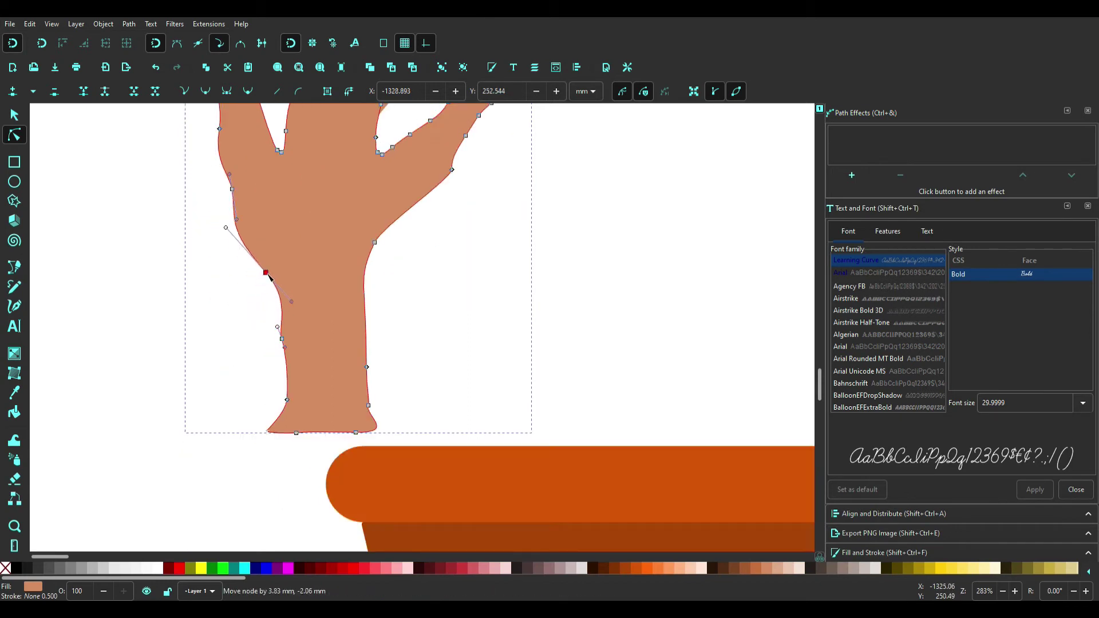
# - Move the tan trunk onto the brown pot's rim
pyautogui.moveTo(290, 407); pyautogui.dragTo(300, 407)
pyautogui.scroll(5, 554, 376)
pyautogui.moveTo(550, 309); pyautogui.dragTo(651, 318)
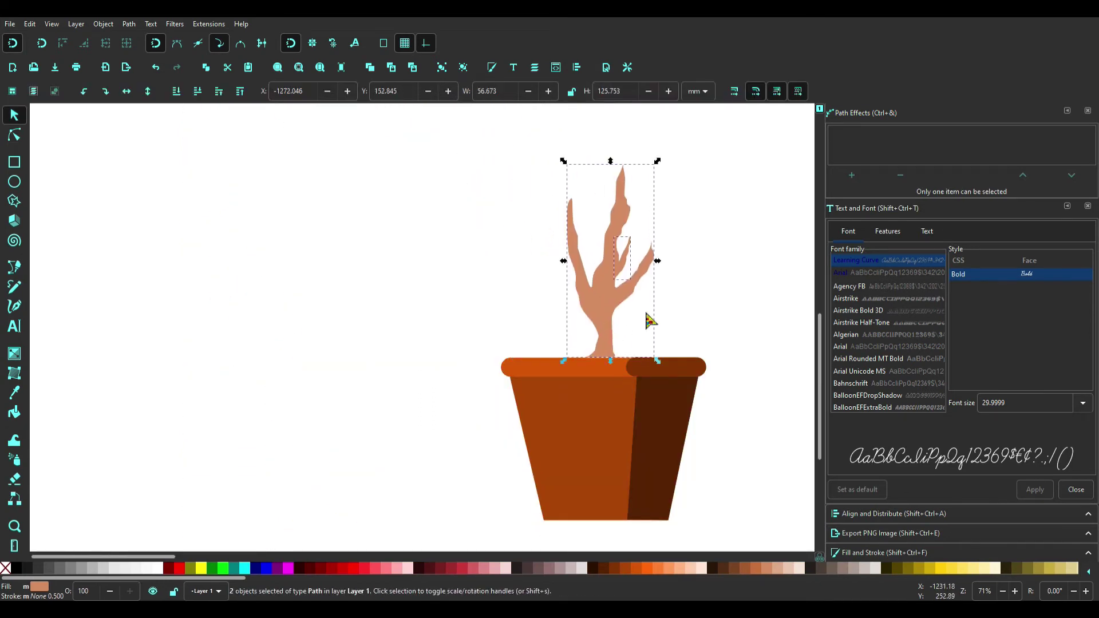
pyautogui.scroll(2, 651, 318)
pyautogui.scroll(2, 515, 398)
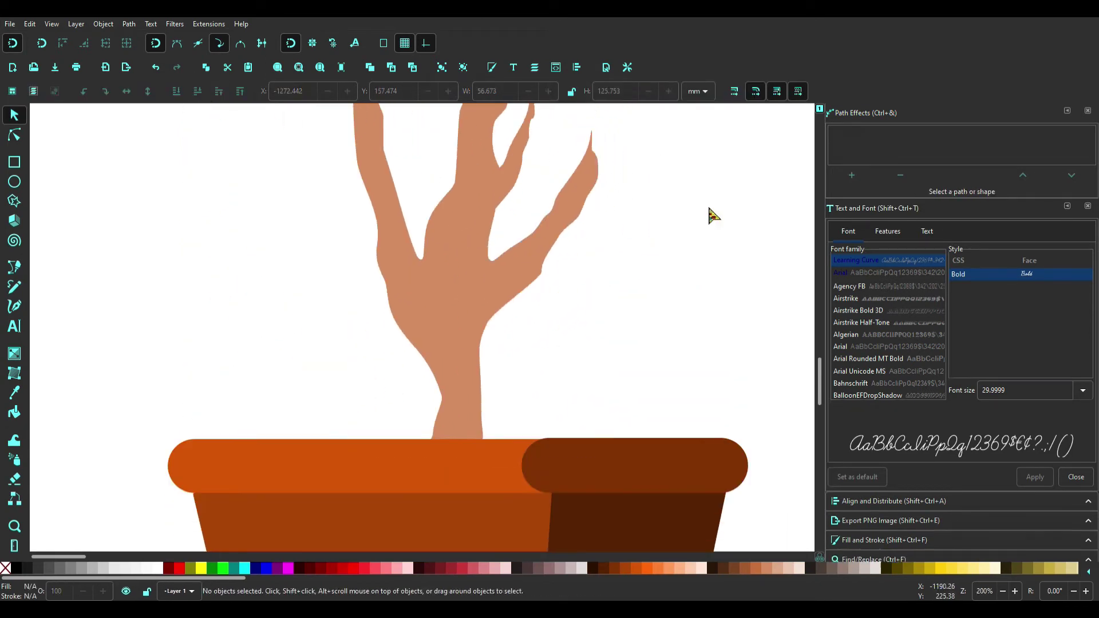
pyautogui.scroll(-4, 670, 230)
# - Draw the first bright green circle over the trunk
pyautogui.press('e')
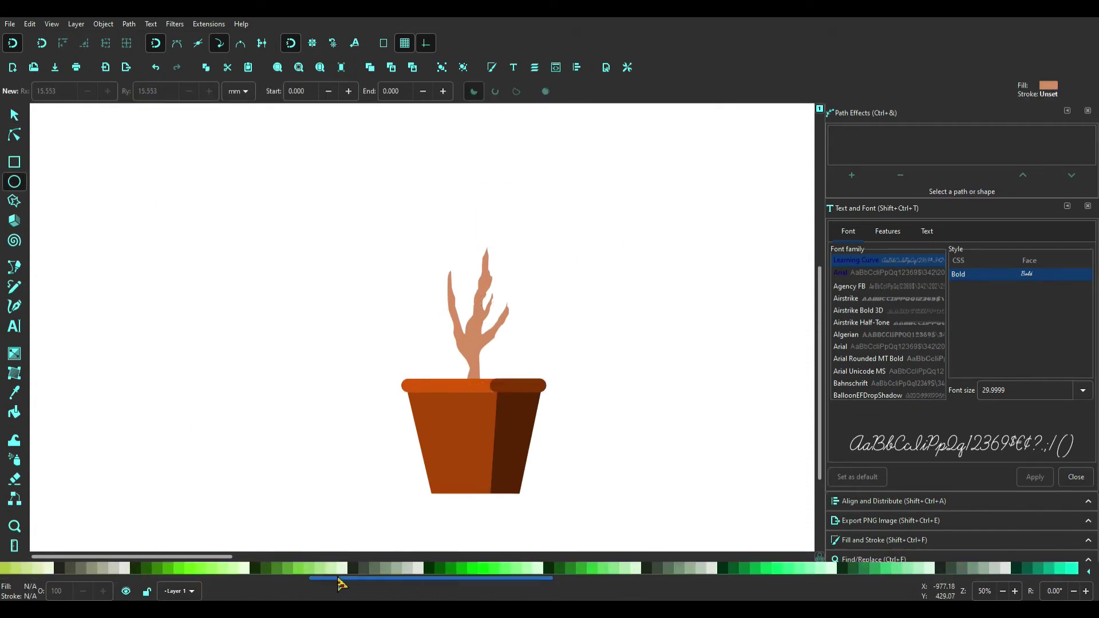
pyautogui.moveTo(429, 578); pyautogui.dragTo(331, 578)
pyautogui.click(907, 568)
pyautogui.keyDown('ctrl'); pyautogui.moveTo(456, 205); pyautogui.dragTo(521, 271); pyautogui.keyUp('ctrl')
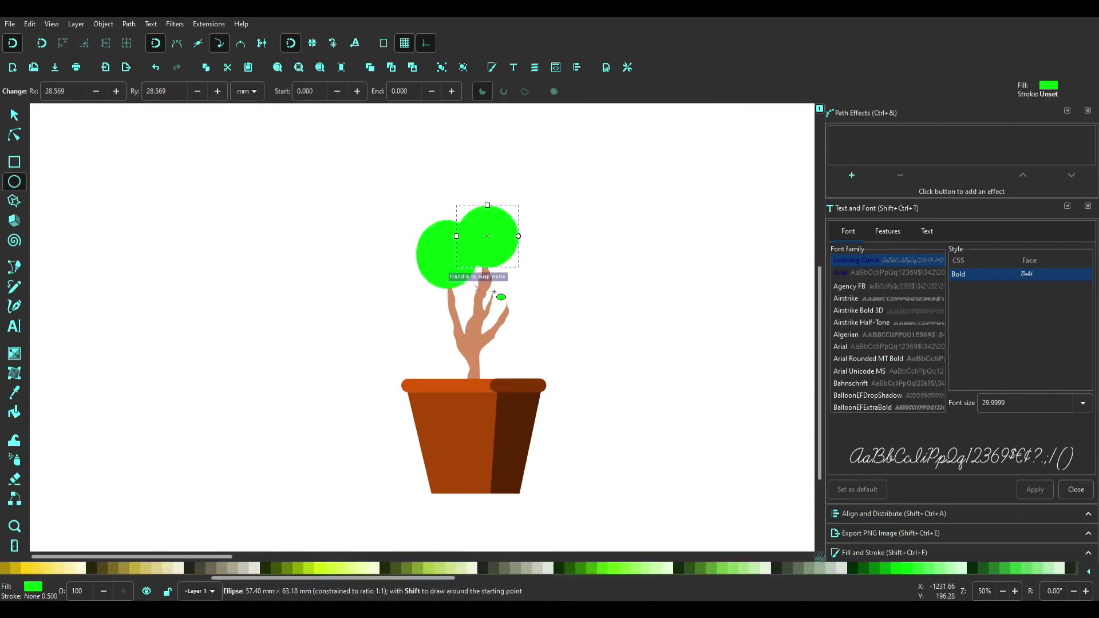
pyautogui.moveTo(428, 230); pyautogui.dragTo(476, 279)
pyautogui.hotkey('ctrl', 'z')
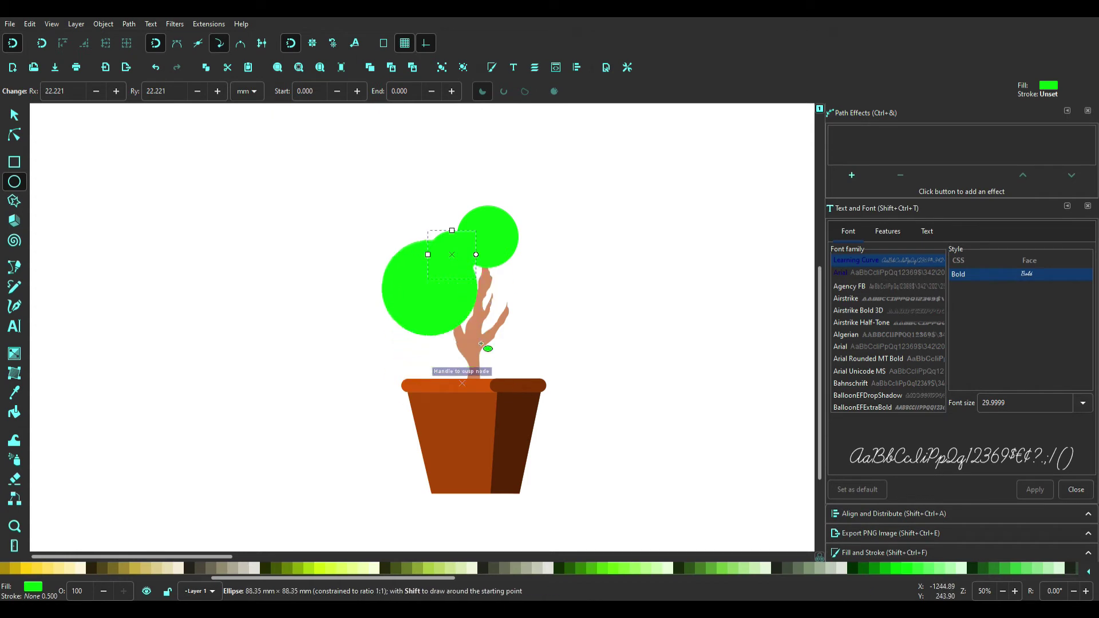
pyautogui.hotkey('ctrl', 'f')
# - Add more overlapping bright green circles to enlarge the canopy
pyautogui.moveTo(397, 220)
pyautogui.mouseDown()
pyautogui.moveTo(468, 301)
pyautogui.moveTo(479, 289)
pyautogui.moveTo(541, 318)
pyautogui.mouseUp()
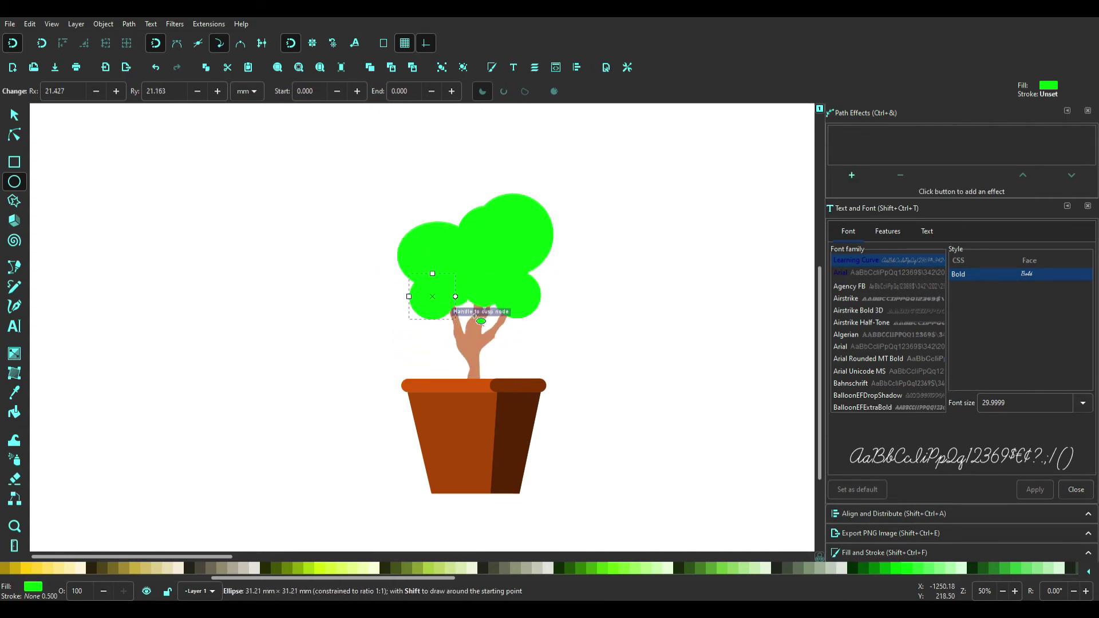
pyautogui.moveTo(397, 149); pyautogui.dragTo(484, 229)
pyautogui.moveTo(468, 158); pyautogui.dragTo(524, 213)
pyautogui.moveTo(445, 132); pyautogui.dragTo(502, 172)
pyautogui.scroll(3, 442, 233)
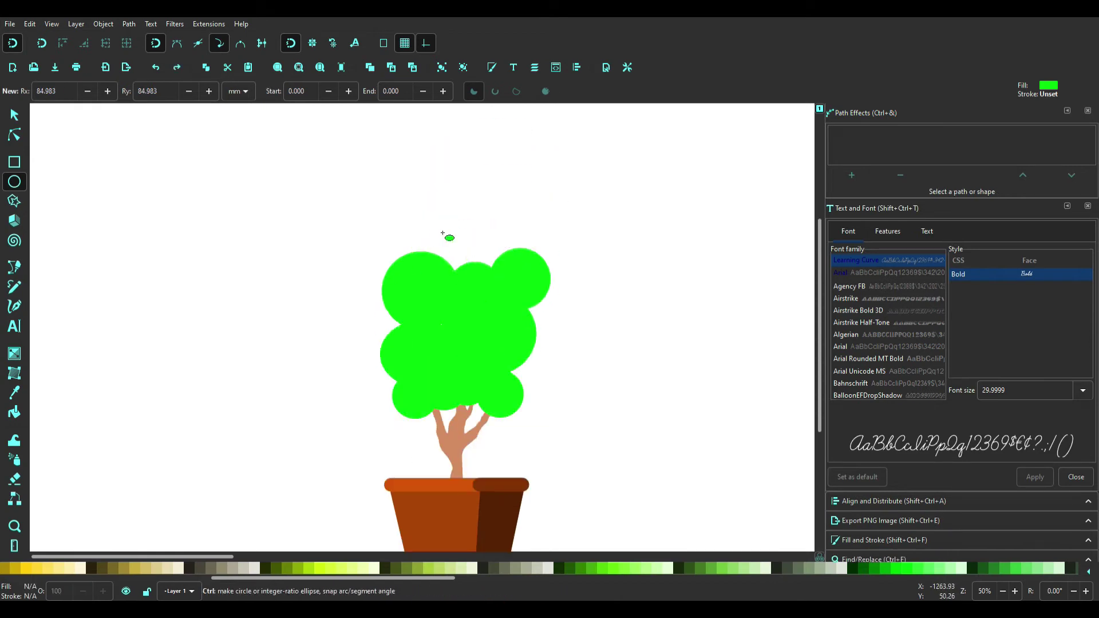
pyautogui.moveTo(443, 234); pyautogui.dragTo(486, 271)
pyautogui.moveTo(481, 208); pyautogui.dragTo(544, 271)
pyautogui.scroll(-2, 368, 417)
# - Add another green circle at the top of the canopy
pyautogui.press('s')
pyautogui.press('Escape')
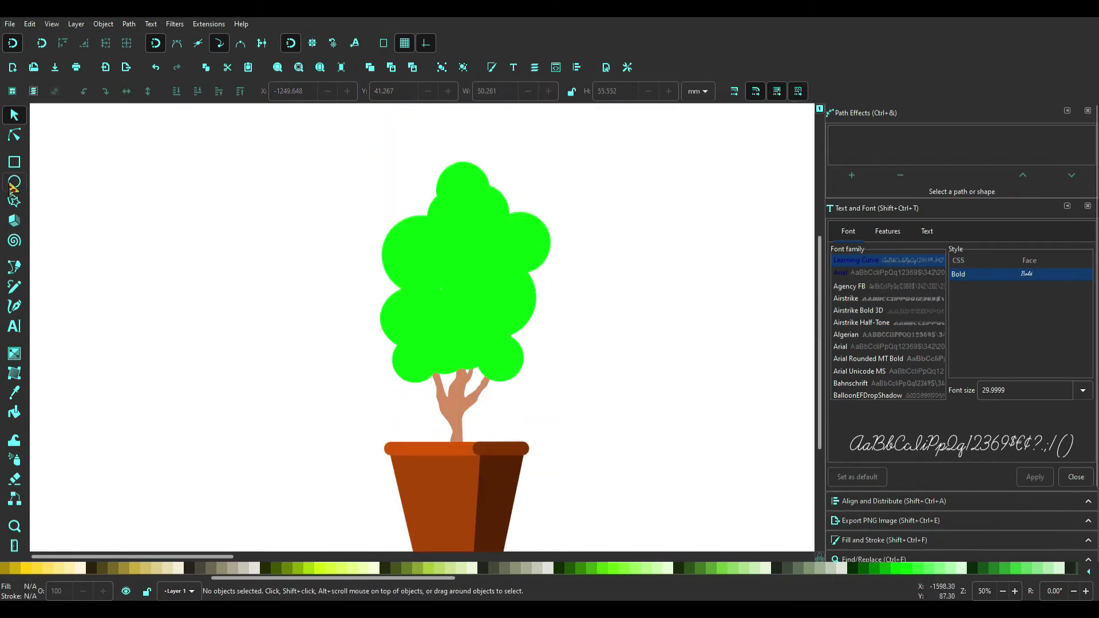
pyautogui.click(14, 182)
pyautogui.moveTo(427, 289)
pyautogui.mouseDown()
pyautogui.moveTo(497, 355)
pyautogui.moveTo(441, 380)
pyautogui.mouseUp()
pyautogui.scroll(2, 464, 357)
# - Draw darker green shading ellipses across the lower canopy
pyautogui.press('s')
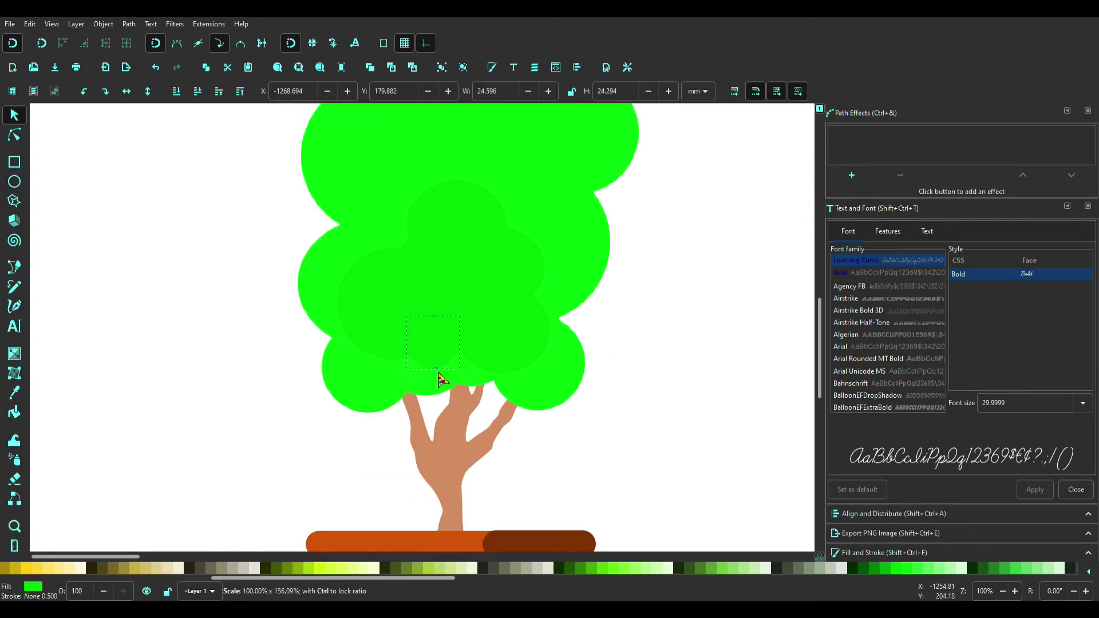
pyautogui.click(14, 182)
pyautogui.scroll(4, 460, 343)
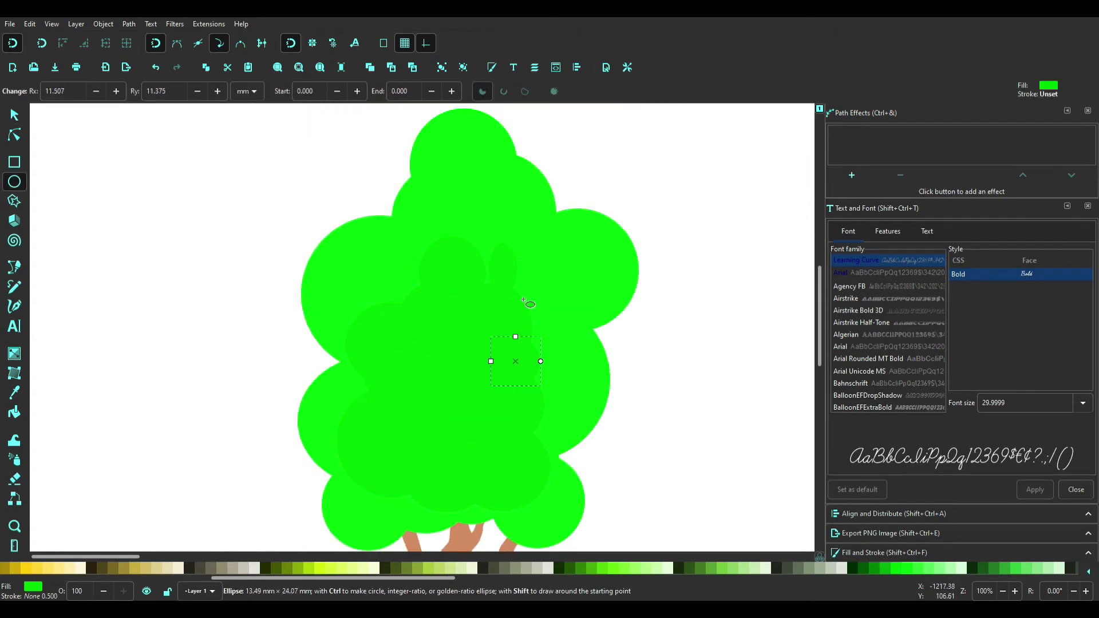
pyautogui.scroll(-3, 680, 265)
pyautogui.scroll(-2, 680, 265)
pyautogui.scroll(2, 476, 299)
pyautogui.moveTo(421, 259); pyautogui.dragTo(526, 337)
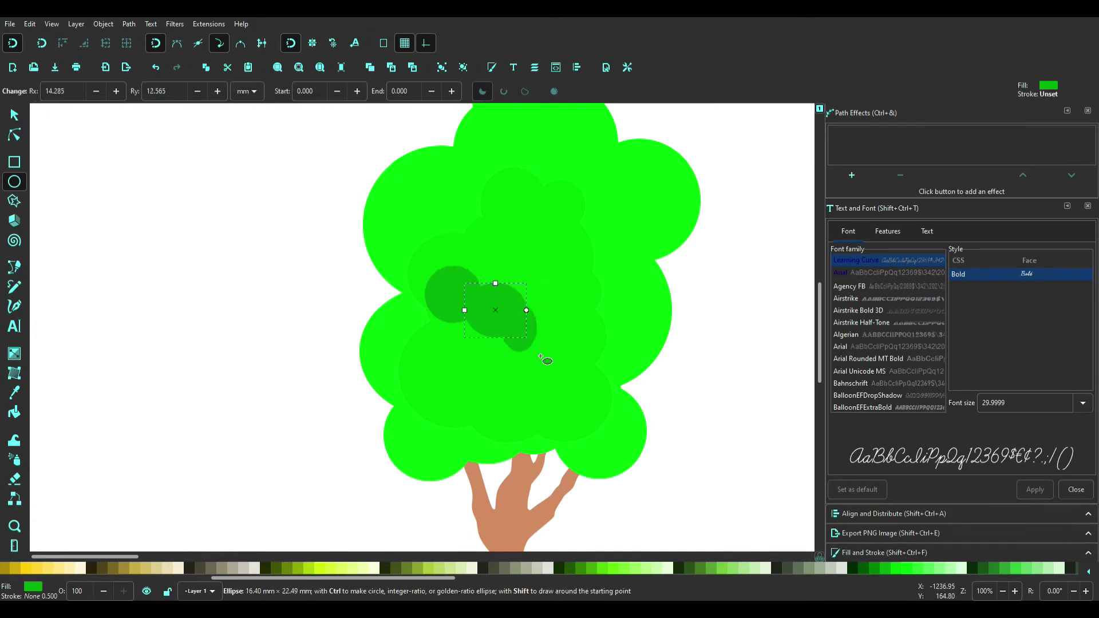
pyautogui.moveTo(502, 300); pyautogui.dragTo(565, 366)
pyautogui.moveTo(432, 318); pyautogui.dragTo(496, 363)
pyautogui.moveTo(414, 347); pyautogui.dragTo(484, 416)
pyautogui.moveTo(462, 336)
pyautogui.mouseDown()
pyautogui.moveTo(525, 383)
pyautogui.moveTo(529, 419)
pyautogui.mouseUp()
pyautogui.moveTo(504, 350); pyautogui.dragTo(555, 404)
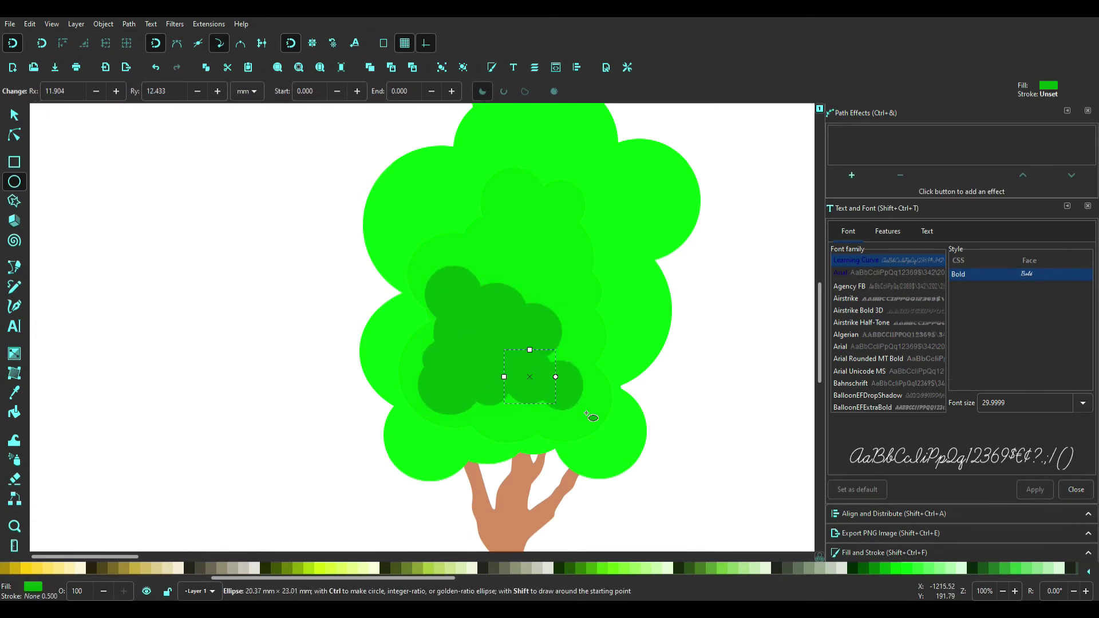
# - Add darker green shading ellipses to the upper canopy
pyautogui.moveTo(548, 333); pyautogui.dragTo(583, 366)
pyautogui.moveTo(502, 258); pyautogui.dragTo(563, 312)
pyautogui.moveTo(453, 247); pyautogui.dragTo(510, 306)
pyautogui.moveTo(512, 243); pyautogui.dragTo(569, 297)
# - Select the dark green shading ellipses and blur them
pyautogui.press('s')
pyautogui.moveTo(459, 380); pyautogui.dragTo(548, 340)
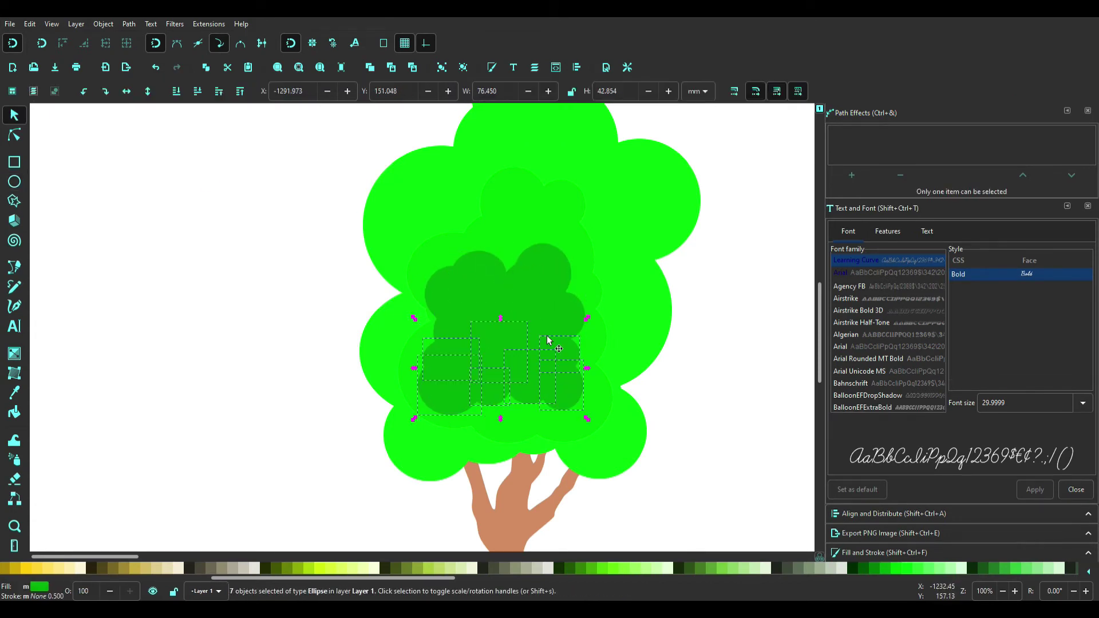
pyautogui.click(491, 67)
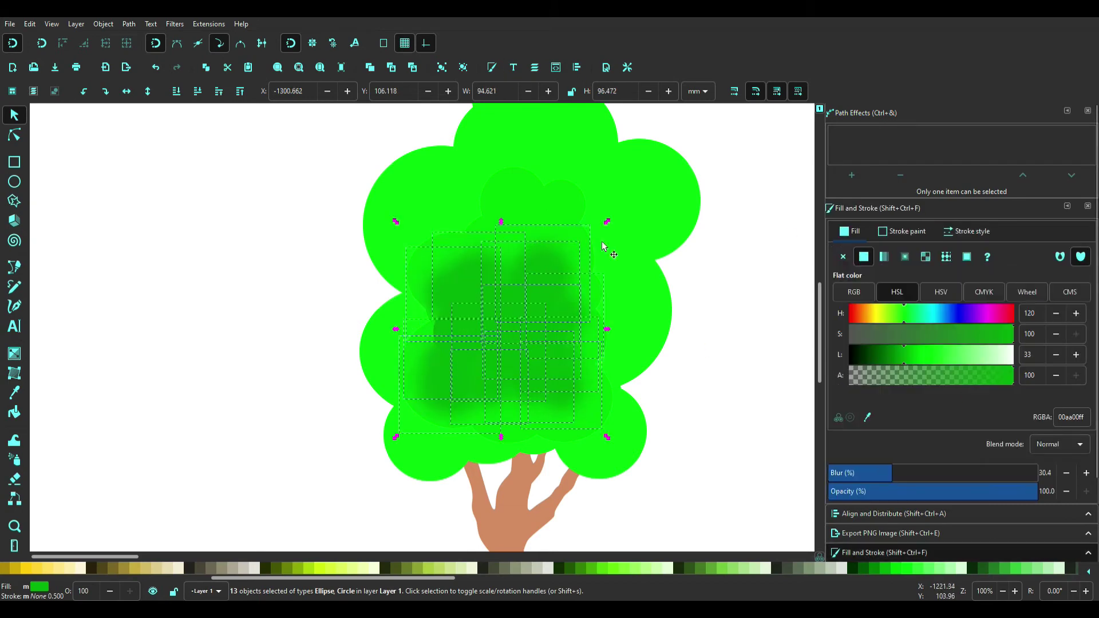
pyautogui.moveTo(836, 473); pyautogui.dragTo(882, 473)
pyautogui.moveTo(624, 452); pyautogui.dragTo(461, 248)
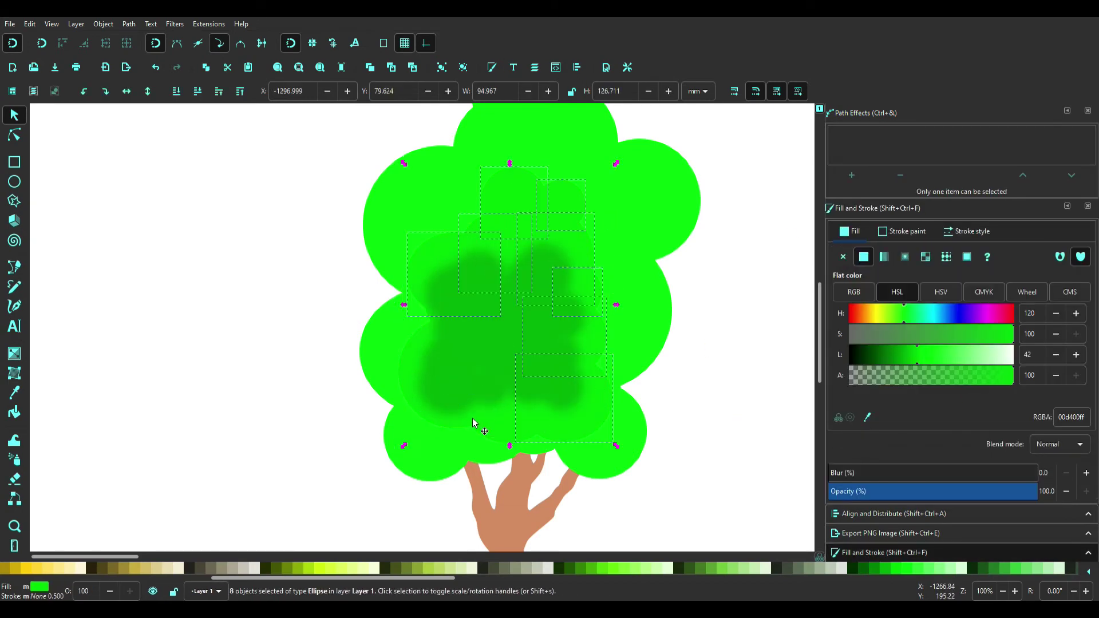
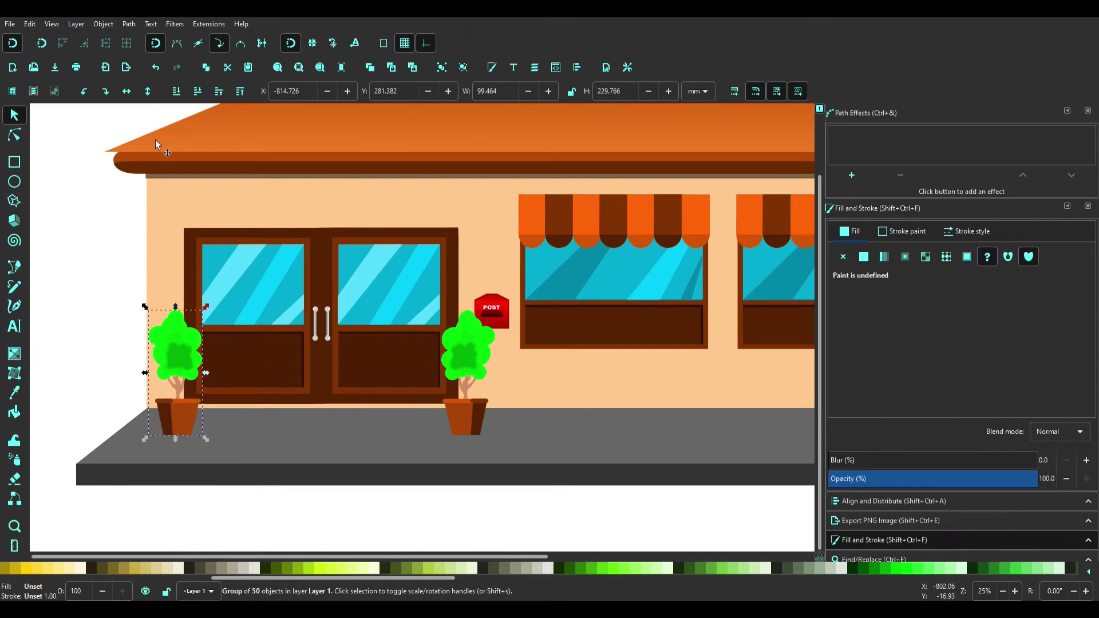
# - Position the potted tree copy under the middle window and zoom out to see the building
pyautogui.moveTo(461, 431)
pyautogui.mouseDown()
pyautogui.moveTo(467, 441)
pyautogui.moveTo(408, 277)
pyautogui.moveTo(399, 402)
pyautogui.moveTo(560, 409)
pyautogui.mouseUp()
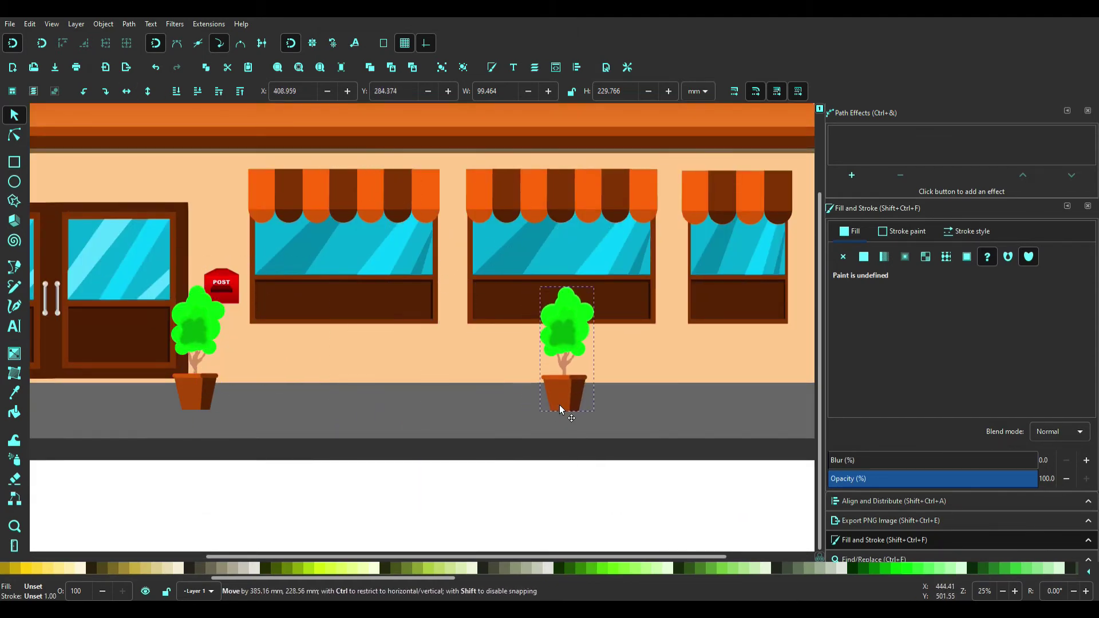
pyautogui.press('Escape')
pyautogui.press('-')
pyautogui.press('-')
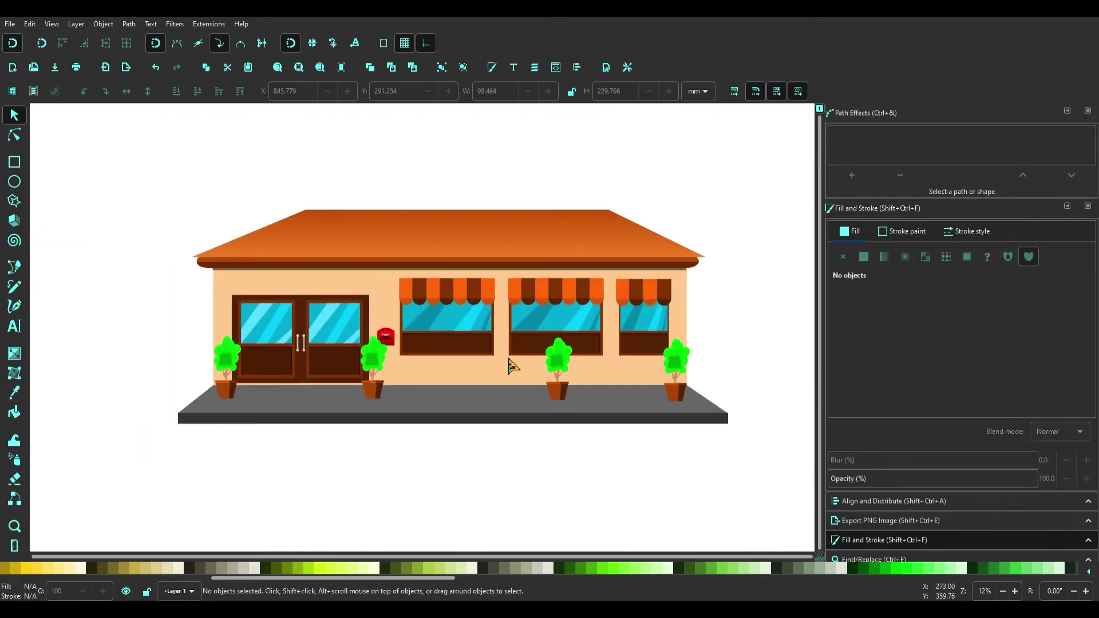
pyautogui.scroll(1, 303, 281)
# - Draw a small brick rectangle above the door in the wall colour, darkened to deeper orange
pyautogui.scroll(2, 304, 282)
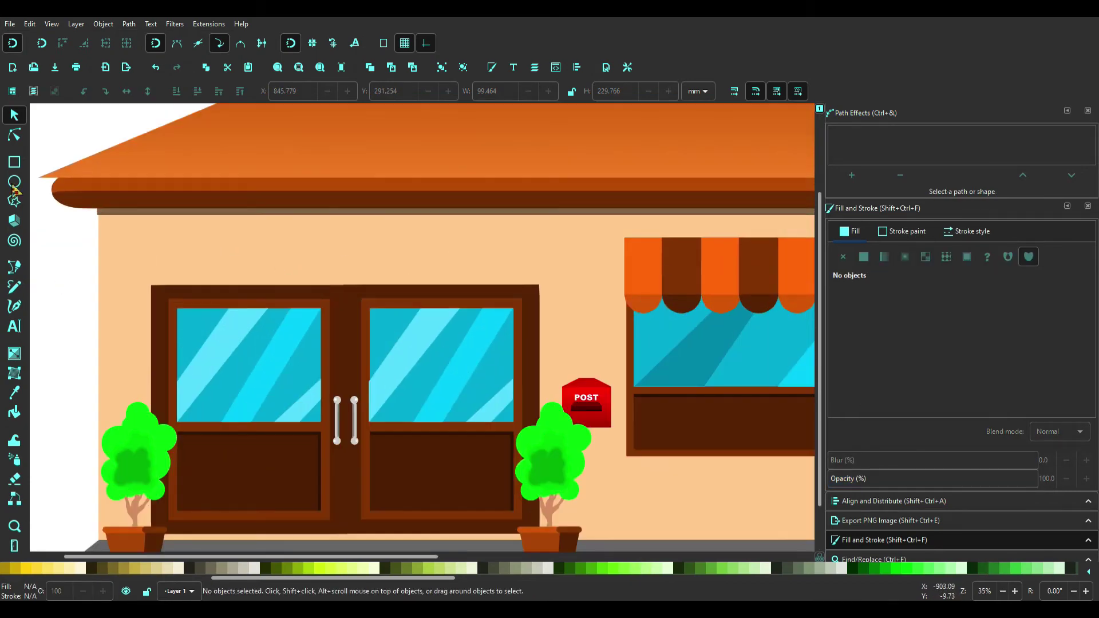
pyautogui.press('d')
pyautogui.moveTo(124, 235); pyautogui.dragTo(154, 253)
pyautogui.moveTo(979, 365); pyautogui.dragTo(960, 364)
pyautogui.click(14, 115)
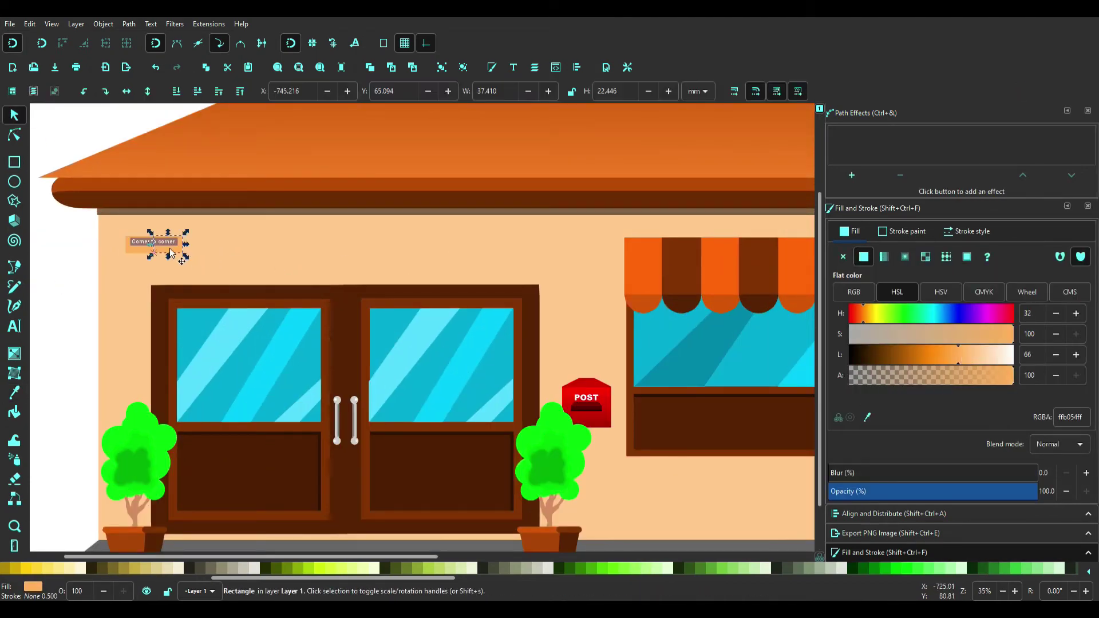
# - Duplicate and flip the three-brick cluster, then line the bricks up into tight rows
pyautogui.keyDown('shift'); pyautogui.click(172, 246); pyautogui.keyUp('shift')
pyautogui.hotkey('ctrl', 'c')
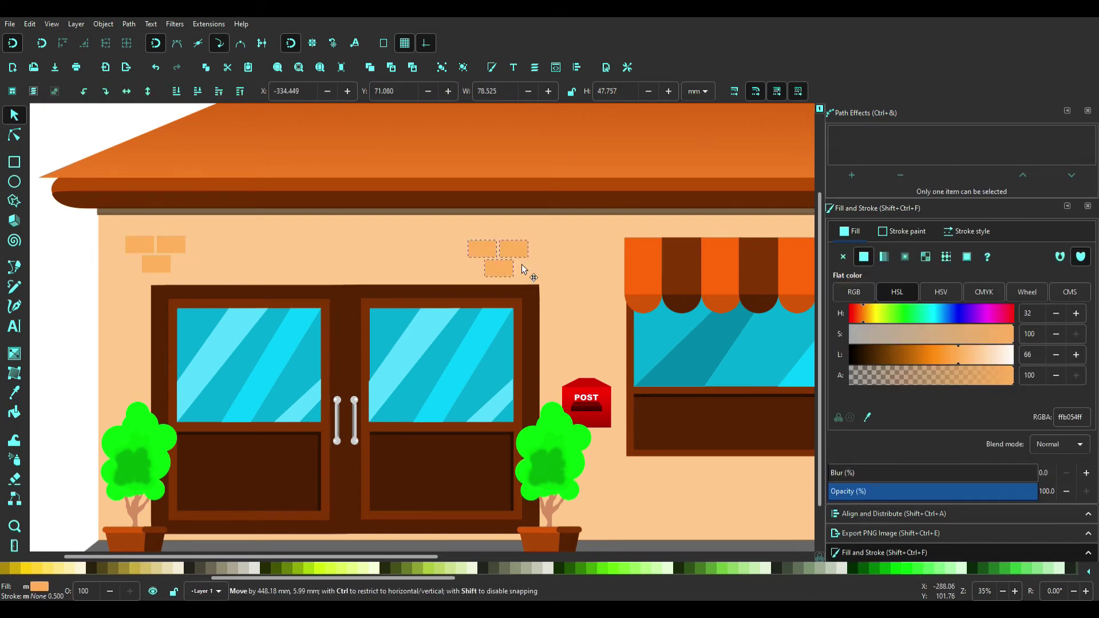
pyautogui.hotkey('ctrl', 'v')
pyautogui.hotkey('ctrl', 'v')
pyautogui.click(148, 92)
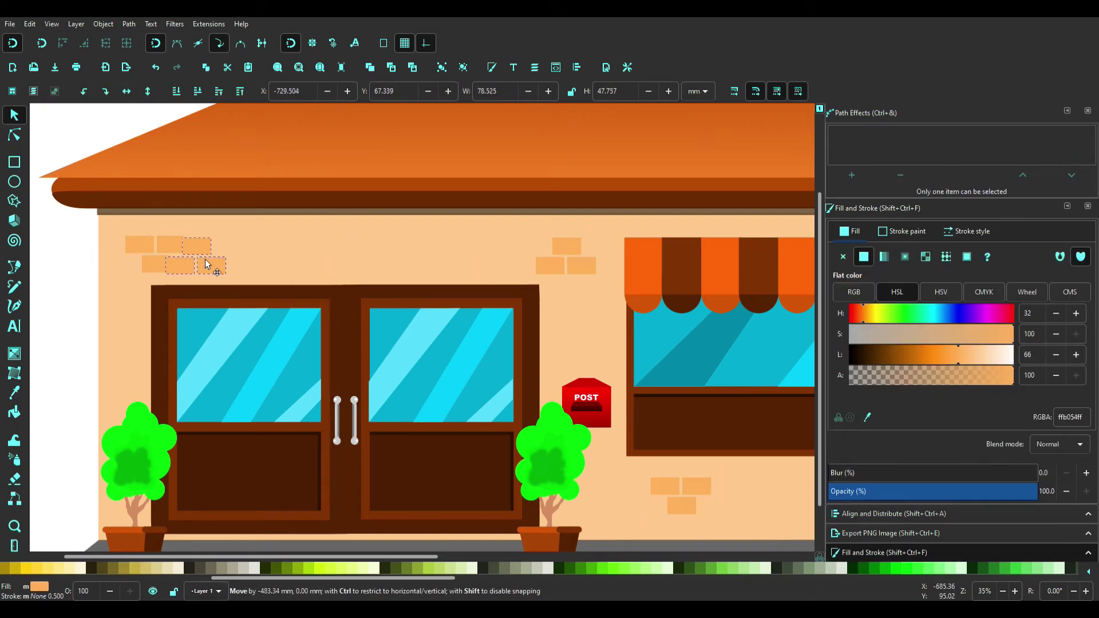
pyautogui.click(187, 265)
pyautogui.press('1')
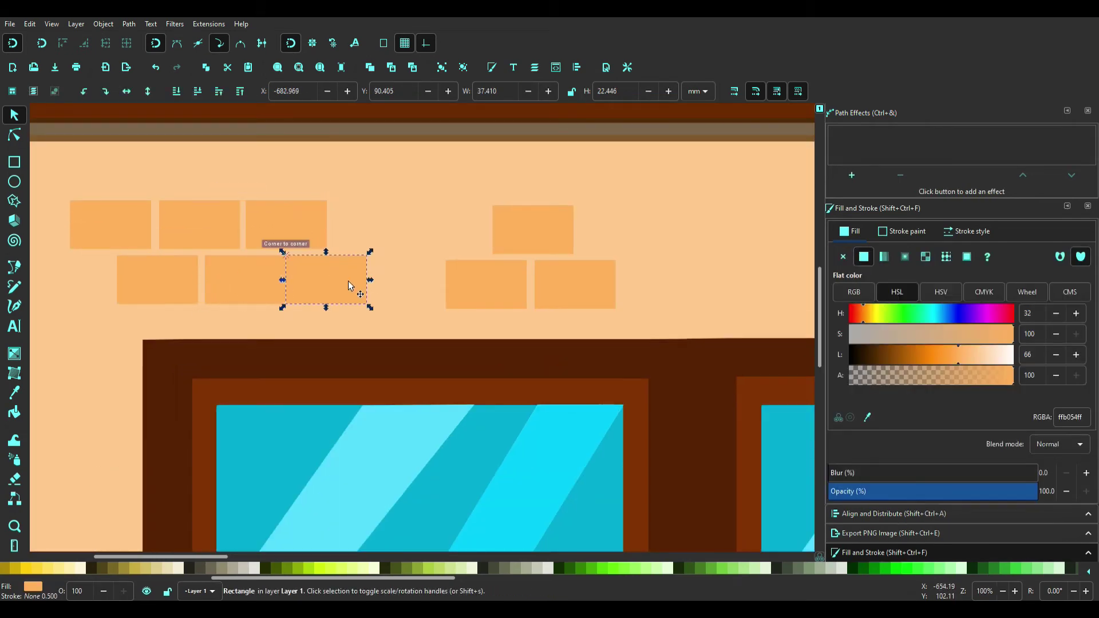
pyautogui.moveTo(232, 276)
pyautogui.mouseDown()
pyautogui.moveTo(349, 280)
pyautogui.moveTo(364, 225)
pyautogui.mouseUp()
pyautogui.moveTo(560, 295); pyautogui.dragTo(393, 291)
pyautogui.moveTo(532, 229); pyautogui.dragTo(452, 217)
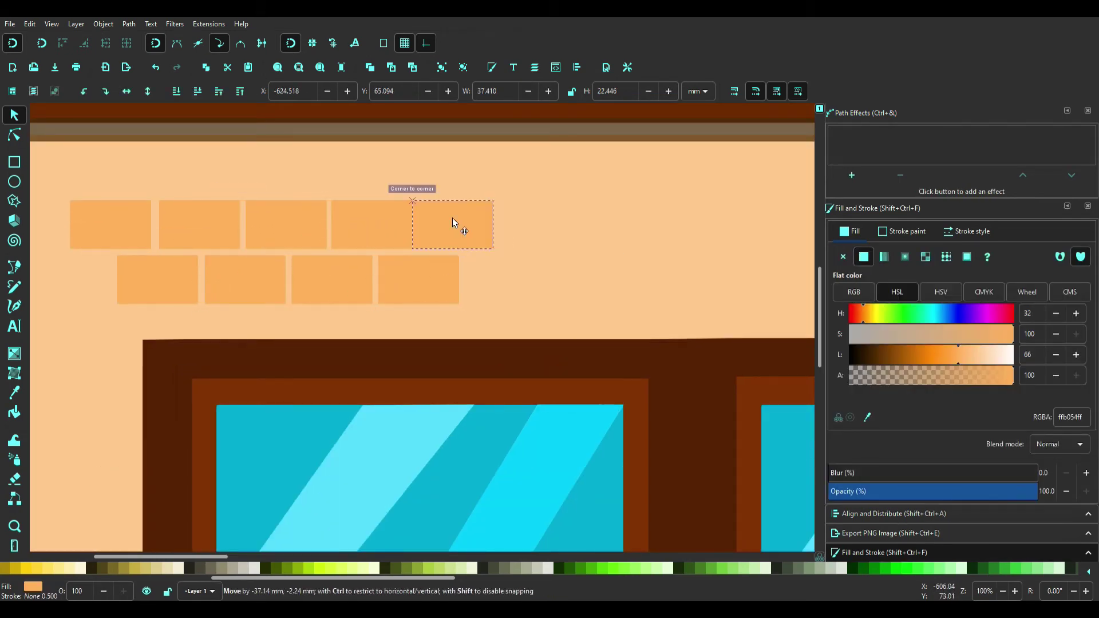
pyautogui.press('Escape')
# - Duplicate the three-brick cluster beside the door and move the copy below the awnings
pyautogui.press('`')
pyautogui.press('-')
pyautogui.moveTo(213, 218); pyautogui.dragTo(349, 252)
pyautogui.click(187, 234)
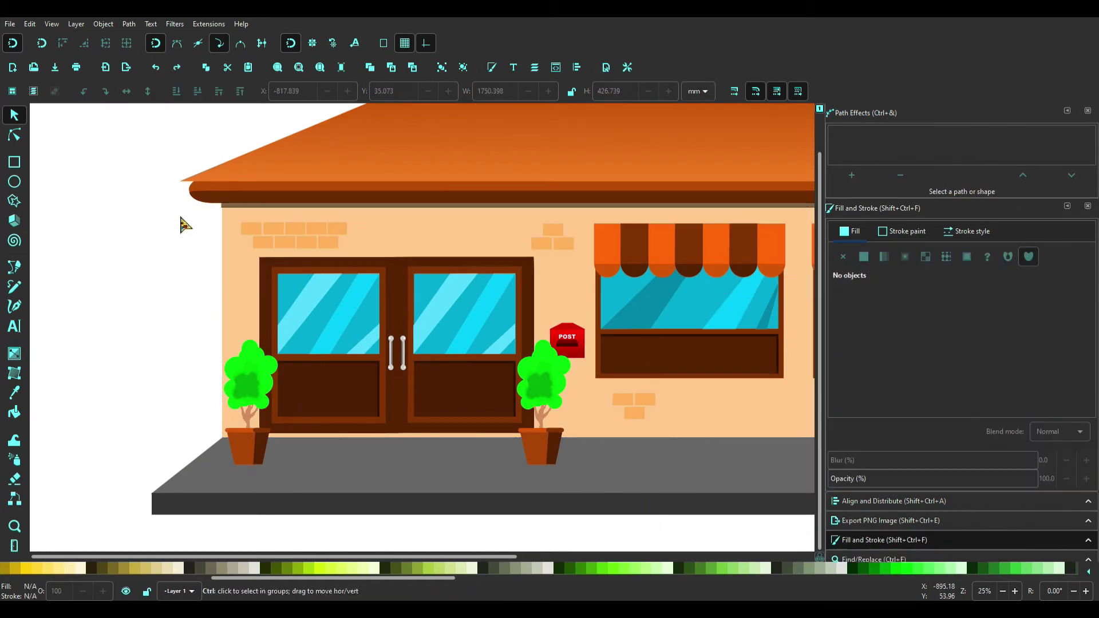
pyautogui.moveTo(183, 217)
pyautogui.mouseDown()
pyautogui.moveTo(366, 265)
pyautogui.moveTo(329, 365)
pyautogui.mouseUp()
pyautogui.press('Escape')
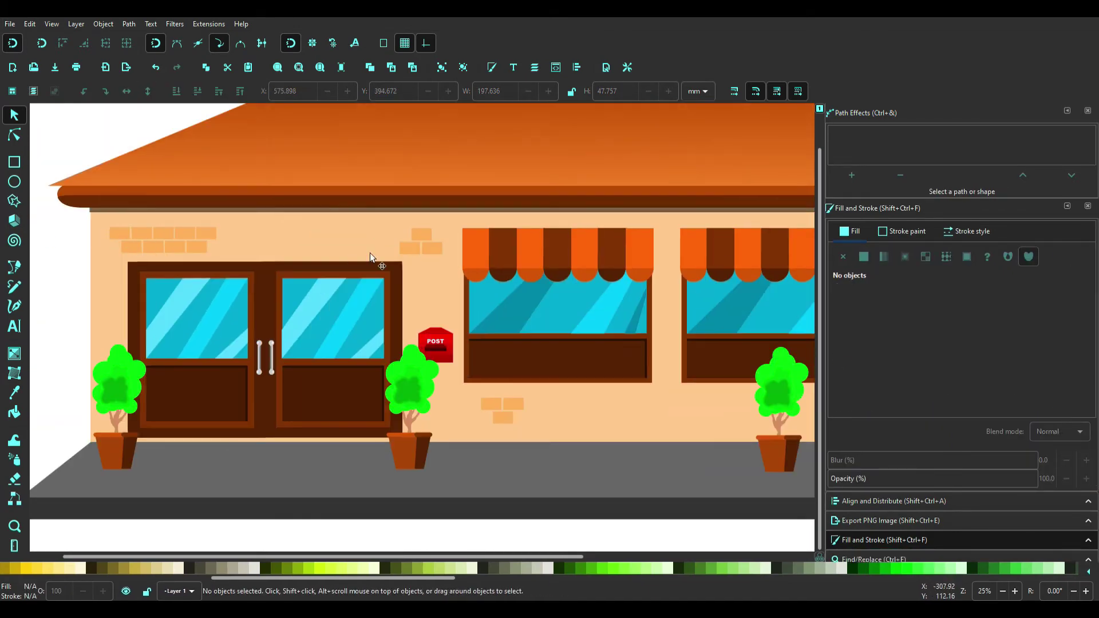
pyautogui.moveTo(450, 221); pyautogui.dragTo(400, 264)
pyautogui.hotkey('ctrl', 'd')
pyautogui.moveTo(663, 241); pyautogui.dragTo(669, 417)
pyautogui.hscroll(5, 669, 416)
# - Move a single brick from the copy to sit beside the right window
pyautogui.click(358, 402)
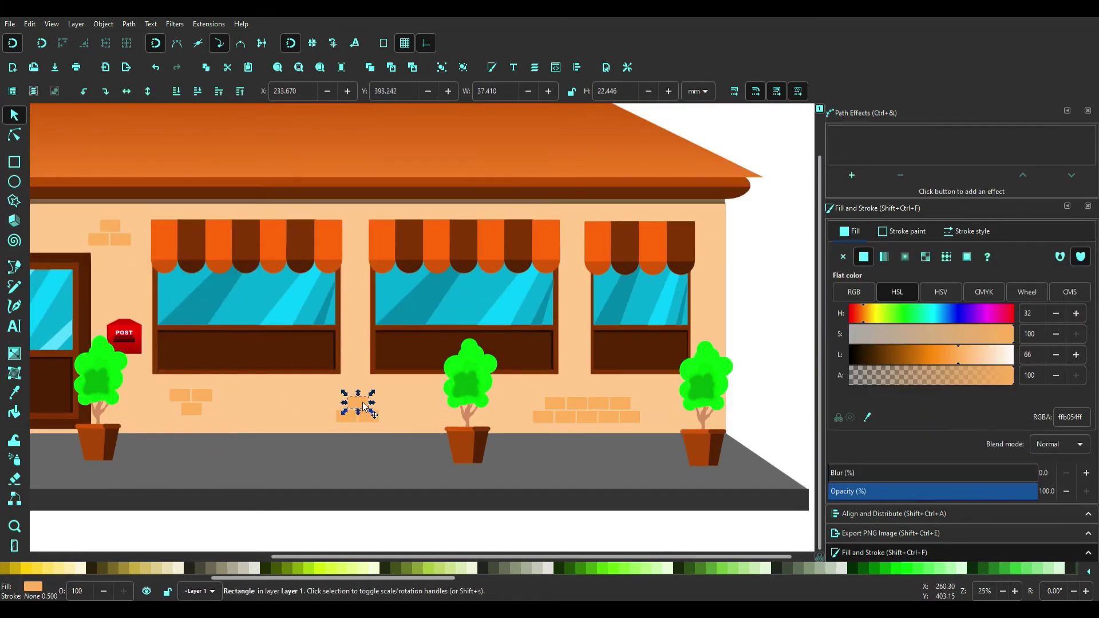
pyautogui.moveTo(361, 306)
pyautogui.mouseDown()
pyautogui.moveTo(726, 290)
pyautogui.moveTo(723, 315)
pyautogui.mouseUp()
pyautogui.press('space')
pyautogui.press('space')
pyautogui.press('Escape')
pyautogui.click(716, 310)
pyautogui.press('5')
pyautogui.press('Escape')
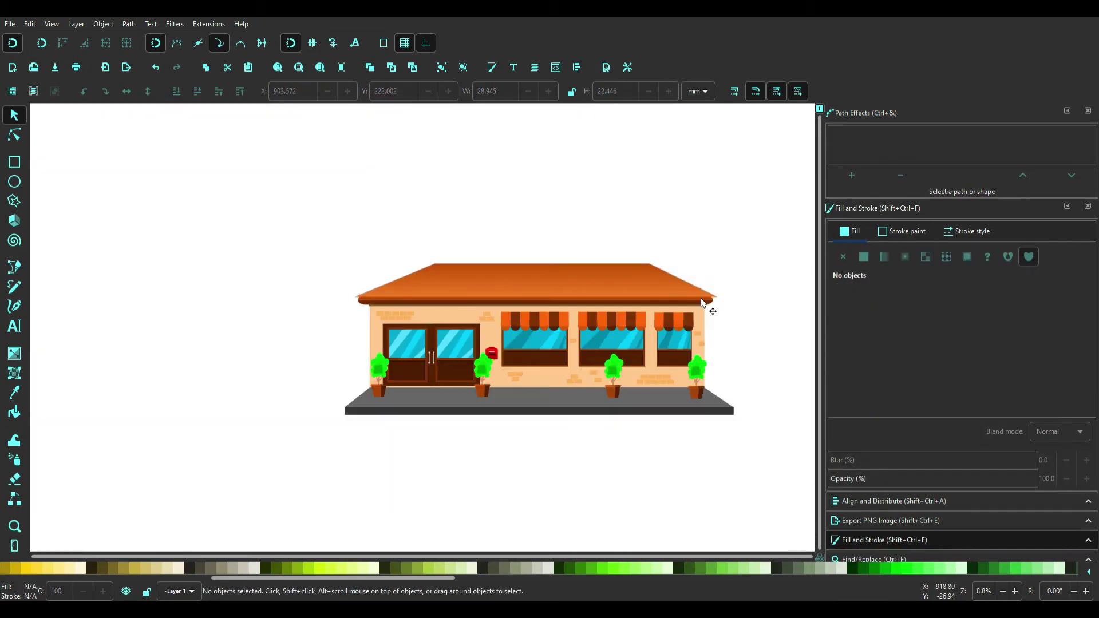
pyautogui.scroll(2, 630, 424)
# - Delete the extra and stray bricks under the windows and nudge one brick beside the middle plant
pyautogui.click(647, 411)
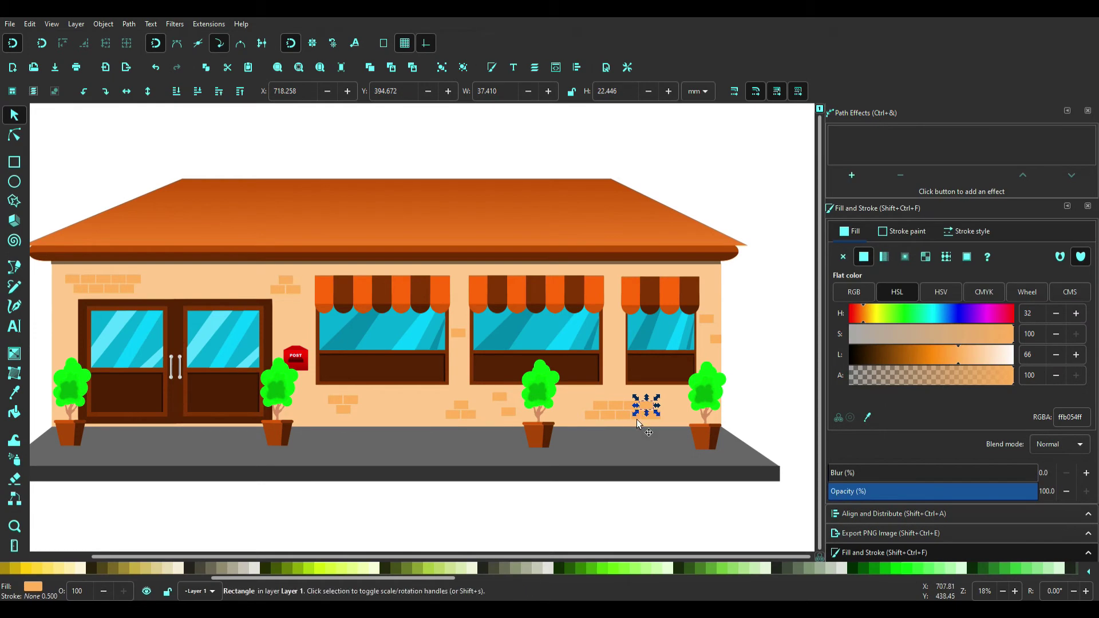
pyautogui.press('Delete')
pyautogui.click(596, 416)
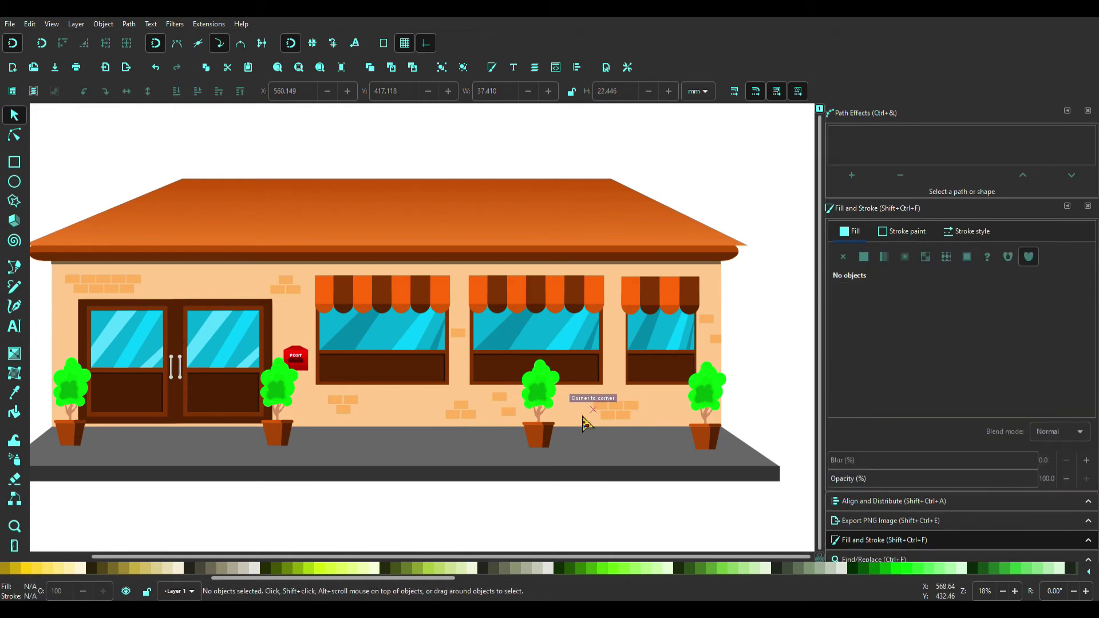
pyautogui.press('Delete')
pyautogui.hscroll(-1, 280, 413)
pyautogui.keyDown('ctrl'); pyautogui.click(628, 423); pyautogui.keyUp('ctrl')
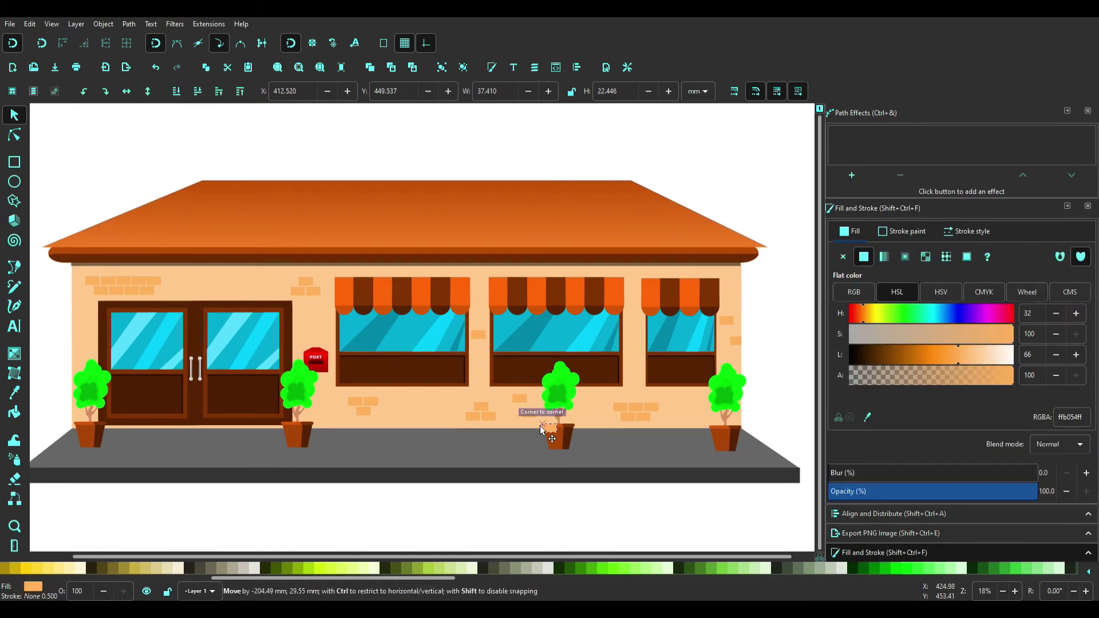
pyautogui.scroll(2, 377, 420)
pyautogui.moveTo(384, 419); pyautogui.dragTo(370, 420)
pyautogui.press('Escape')
pyautogui.scroll(-3, 428, 432)
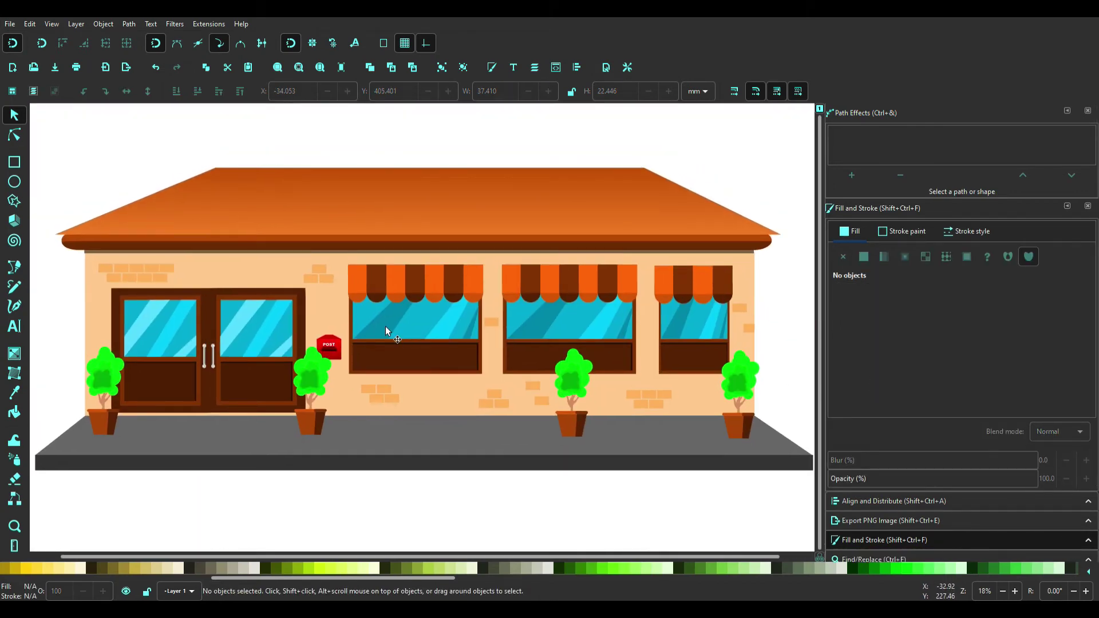
pyautogui.scroll(-2, 386, 330)
# - Draw a large sky-blue rectangle over the whole scene and send it behind the building
pyautogui.press('r')
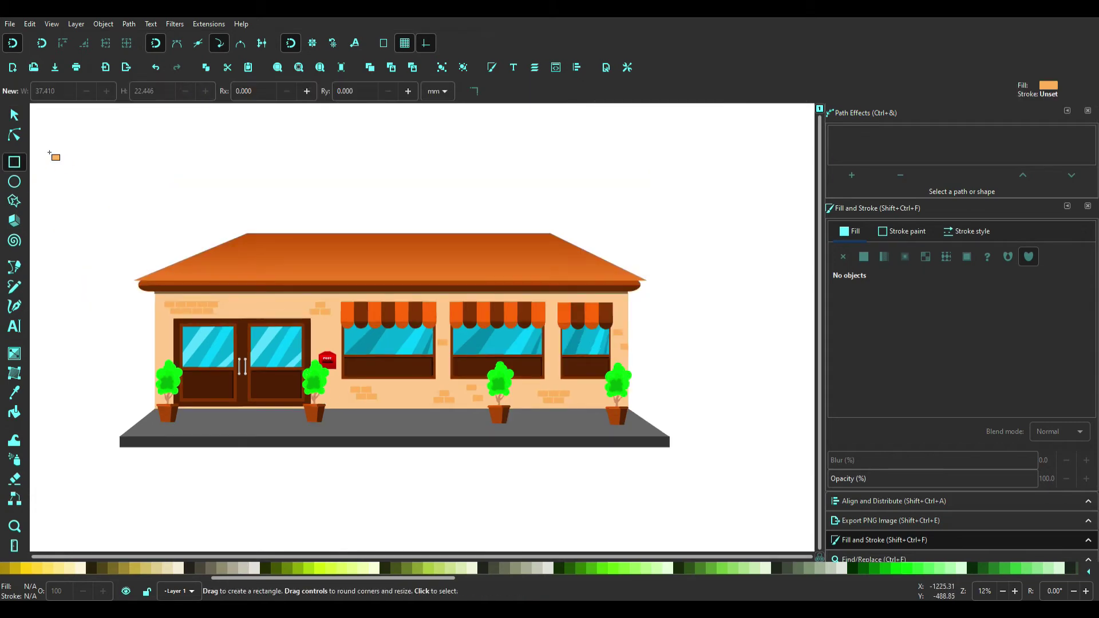
pyautogui.moveTo(44, 127); pyautogui.dragTo(744, 517)
pyautogui.click(942, 323)
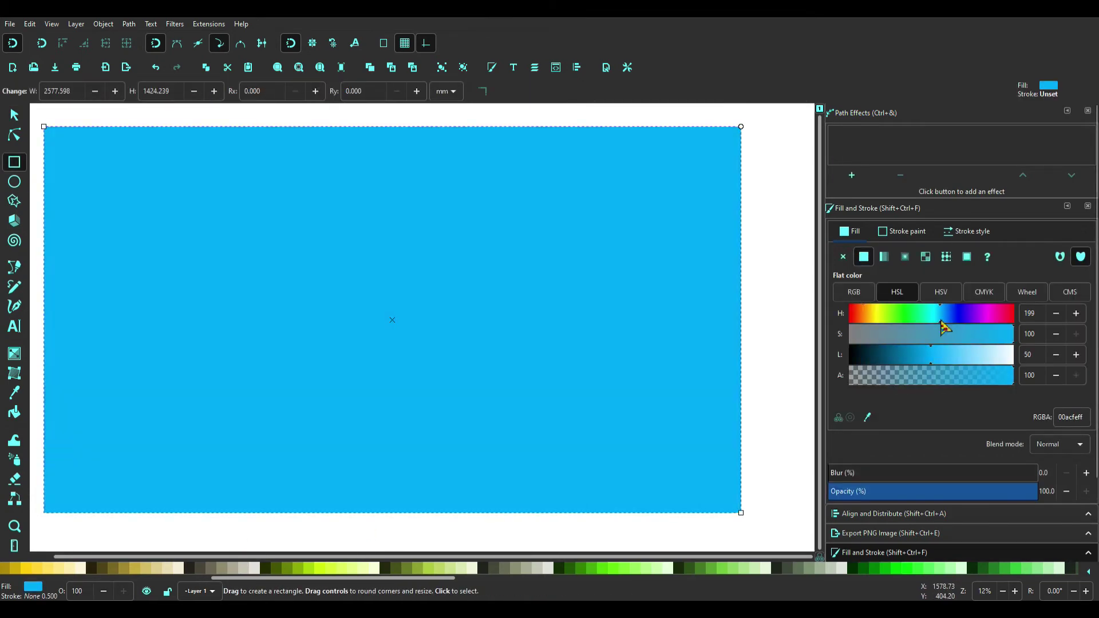
pyautogui.press('s')
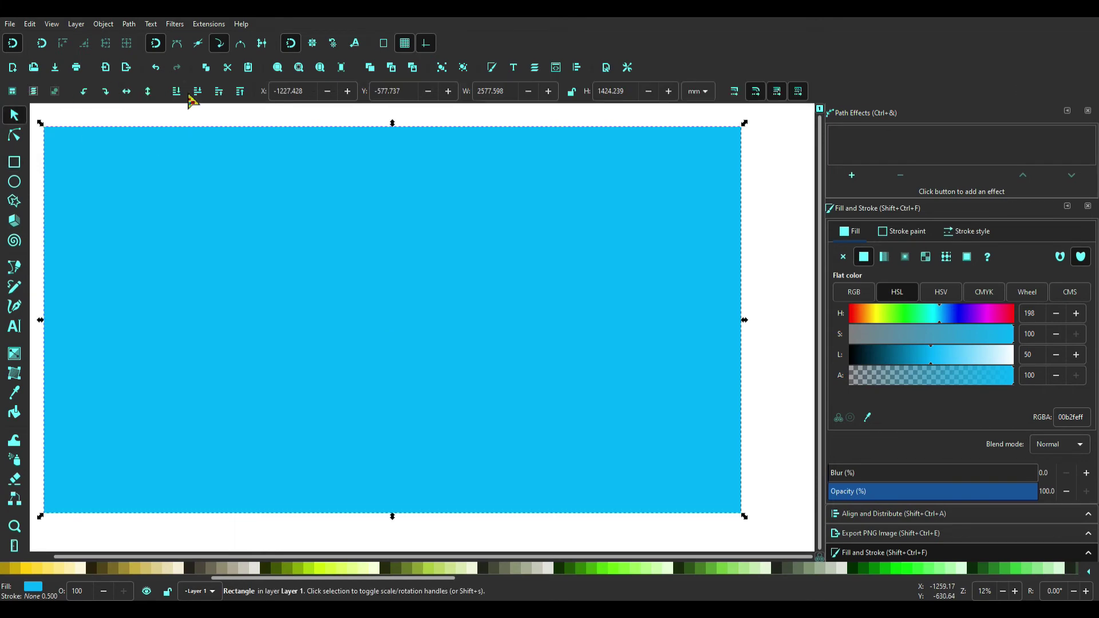
pyautogui.click(179, 92)
pyautogui.moveTo(339, 274); pyautogui.dragTo(342, 303)
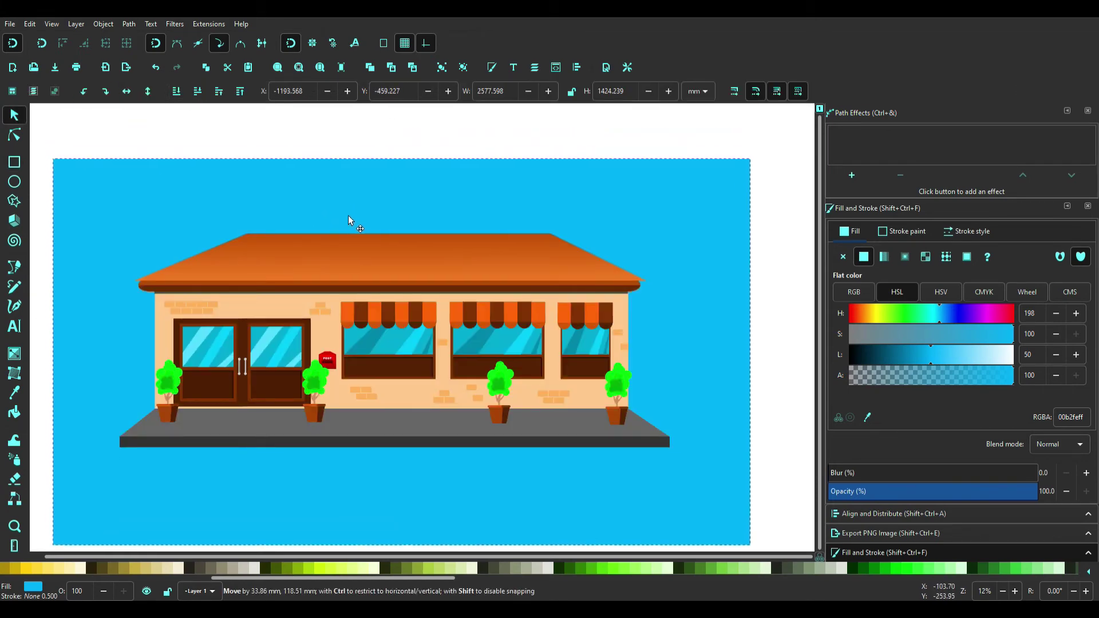
pyautogui.click(421, 140)
# - Draw a second wide rectangle across the middle band of the scene
pyautogui.press('+')
pyautogui.scroll(1, 481, 183)
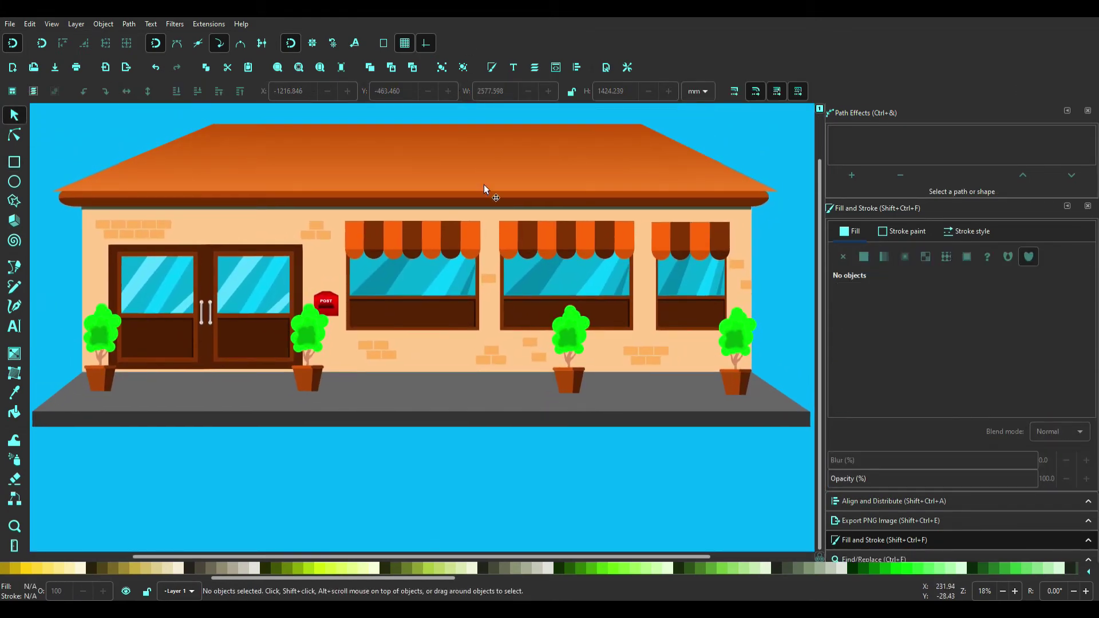
pyautogui.scroll(-5, 506, 225)
pyautogui.scroll(-1, 446, 167)
pyautogui.scroll(5, 446, 172)
pyautogui.press('r')
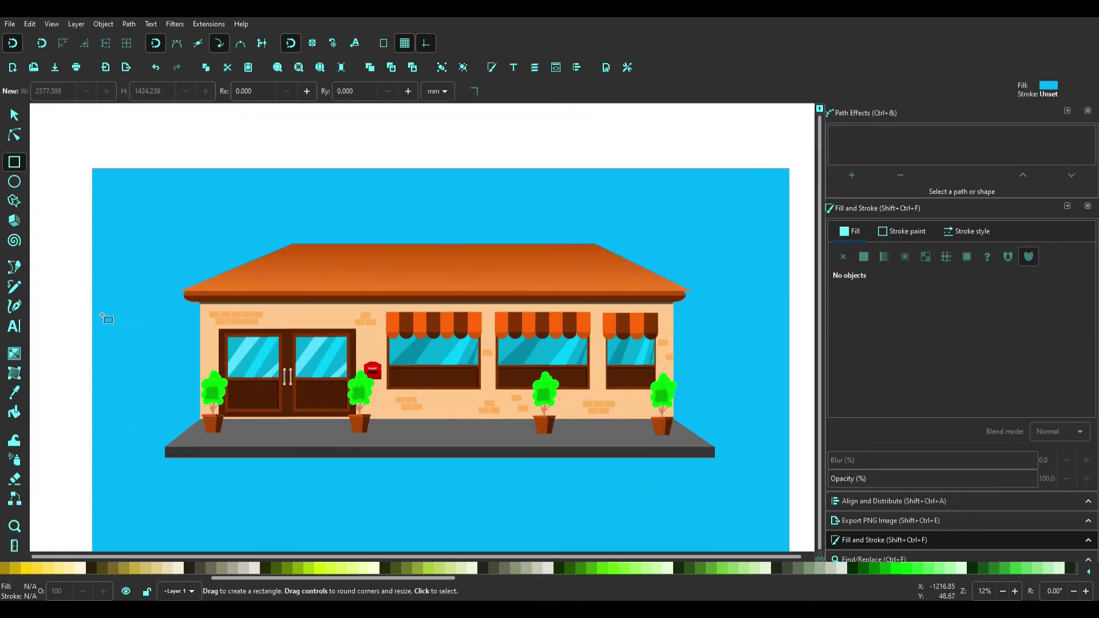
pyautogui.moveTo(96, 310); pyautogui.dragTo(788, 468)
# - Fill the middle band red, place it just above the sky, and trim its height
pyautogui.scroll(3, 344, 568)
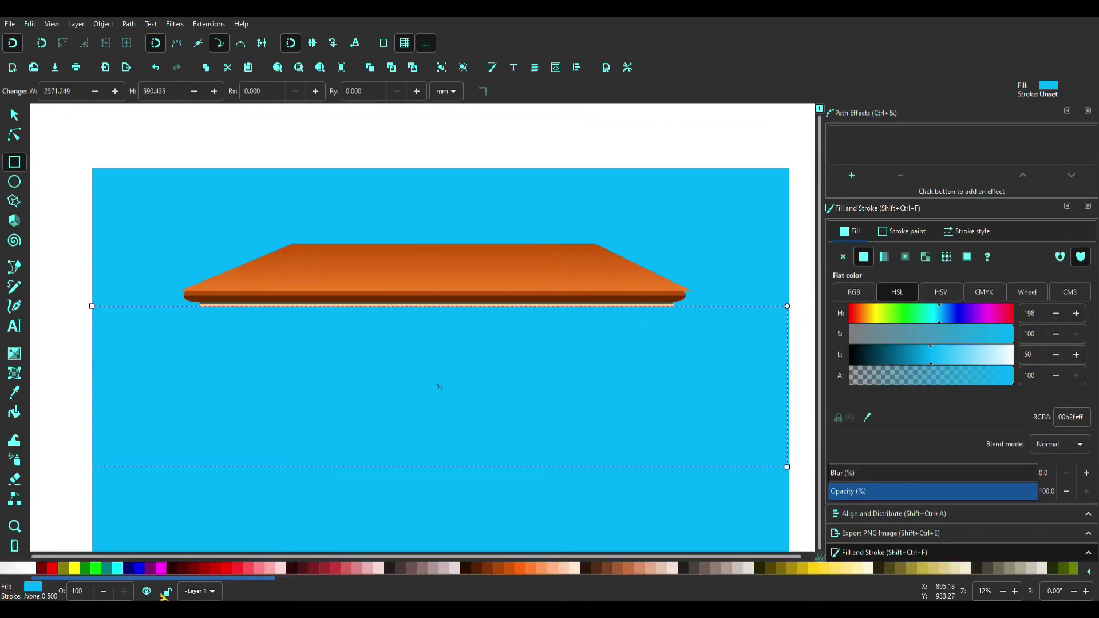
pyautogui.click(52, 568)
pyautogui.press('s')
pyautogui.click(176, 91)
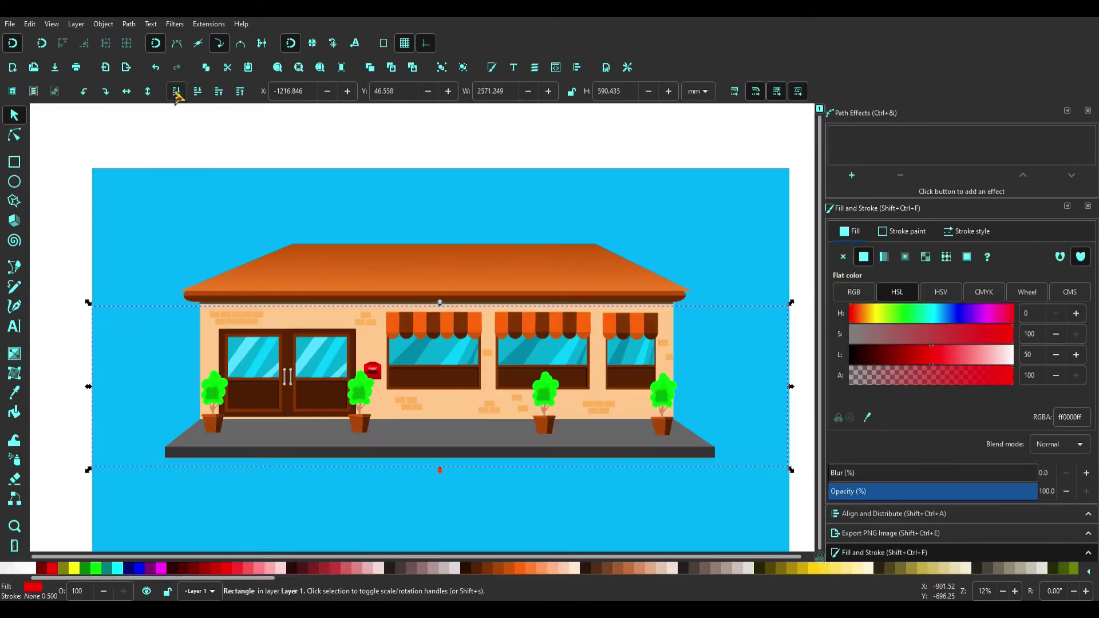
pyautogui.click(196, 92)
pyautogui.moveTo(440, 470); pyautogui.dragTo(447, 424)
pyautogui.moveTo(440, 303)
pyautogui.mouseDown()
pyautogui.moveTo(440, 341)
pyautogui.moveTo(439, 325)
pyautogui.mouseUp()
# - Change the middle band's hue from red to violet
pyautogui.moveTo(877, 313); pyautogui.dragTo(986, 336)
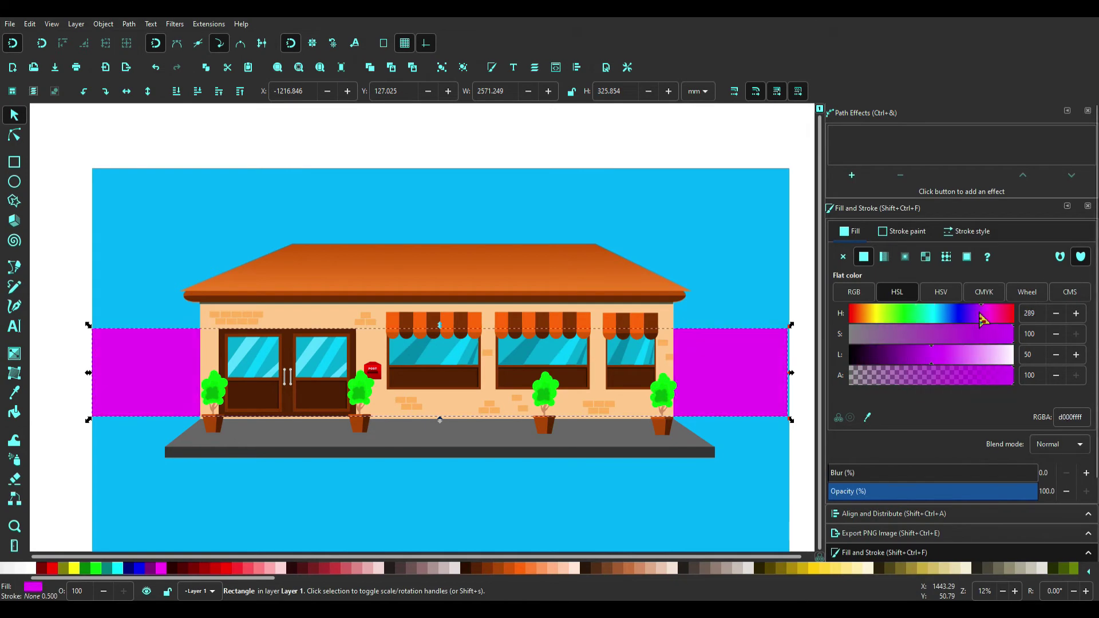
pyautogui.moveTo(986, 337); pyautogui.dragTo(981, 330)
pyautogui.scroll(2, 201, 286)
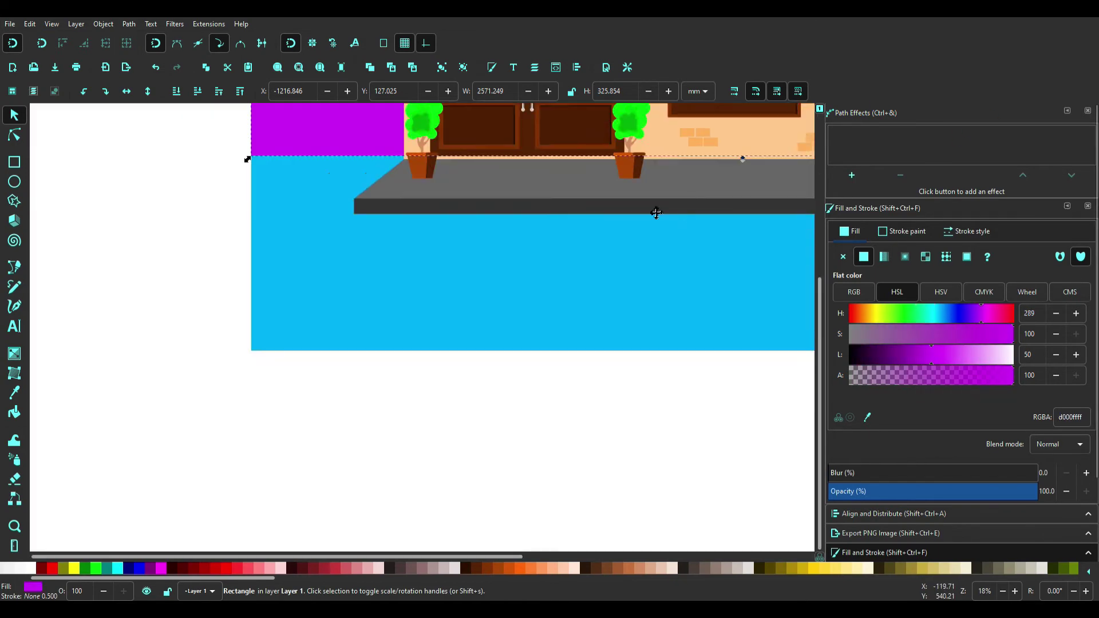
pyautogui.scroll(2, 209, 421)
pyautogui.click(668, 368)
pyautogui.scroll(-2, 755, 233)
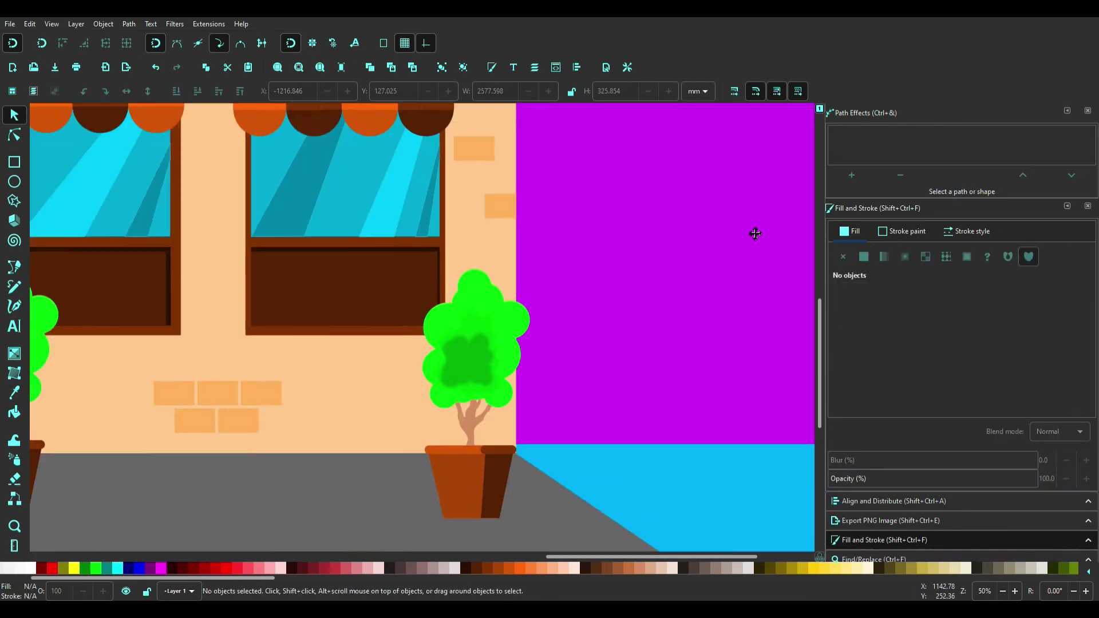
pyautogui.scroll(-2, 778, 314)
# - Draw a new rectangle below the house and fill it dark brownish grey (544840)
pyautogui.press('r')
pyautogui.moveTo(313, 331); pyautogui.dragTo(1006, 421)
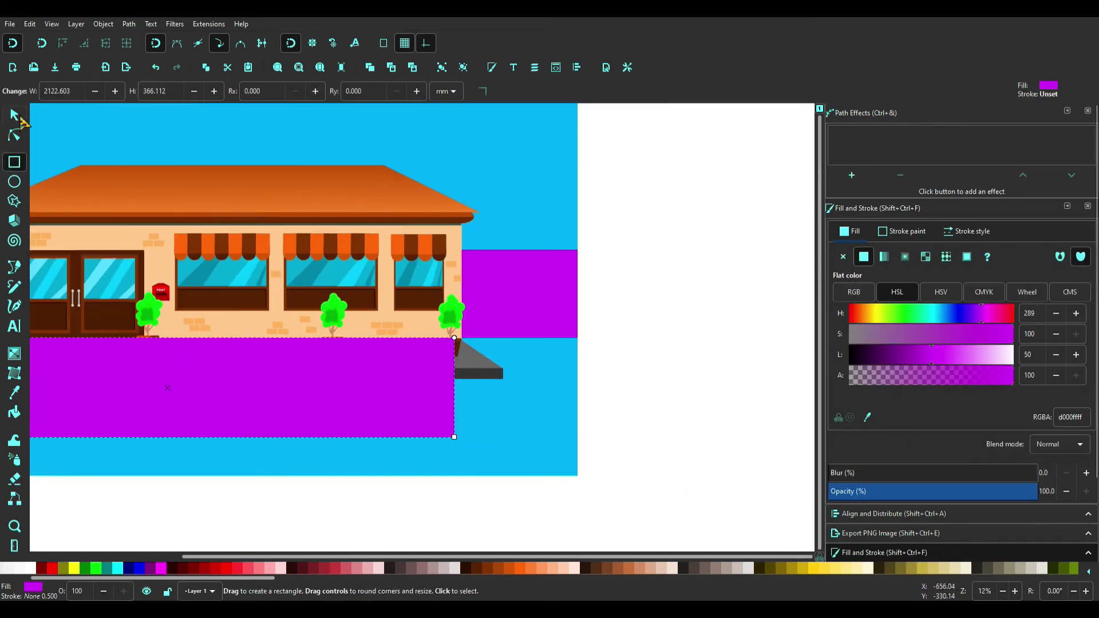
pyautogui.press('s')
pyautogui.moveTo(871, 313); pyautogui.dragTo(847, 318)
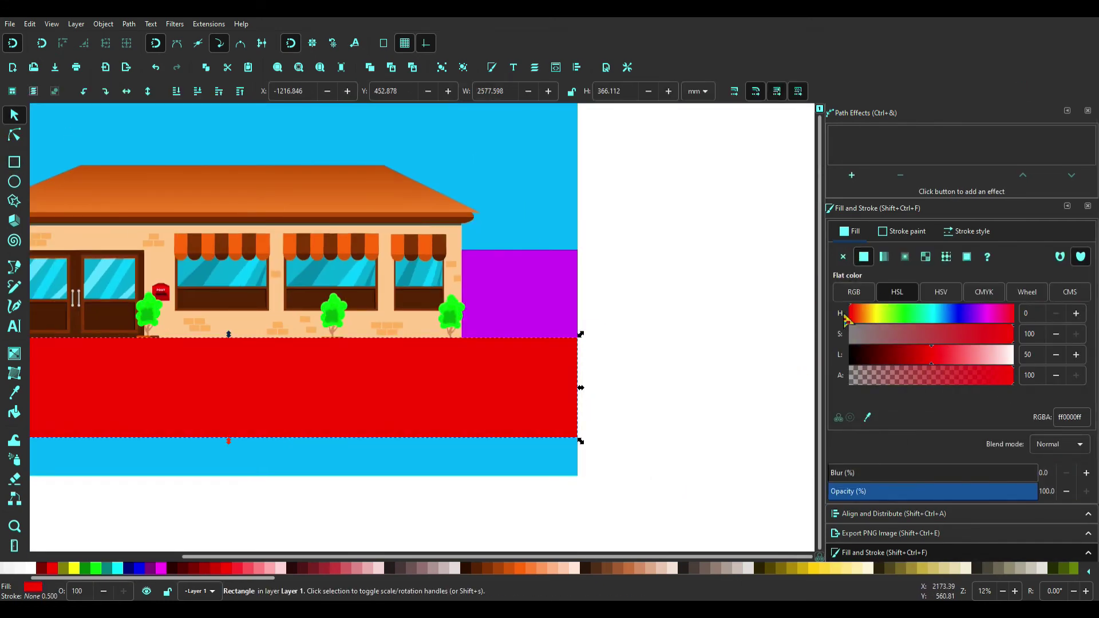
pyautogui.moveTo(148, 578); pyautogui.dragTo(115, 579)
pyautogui.click(723, 568)
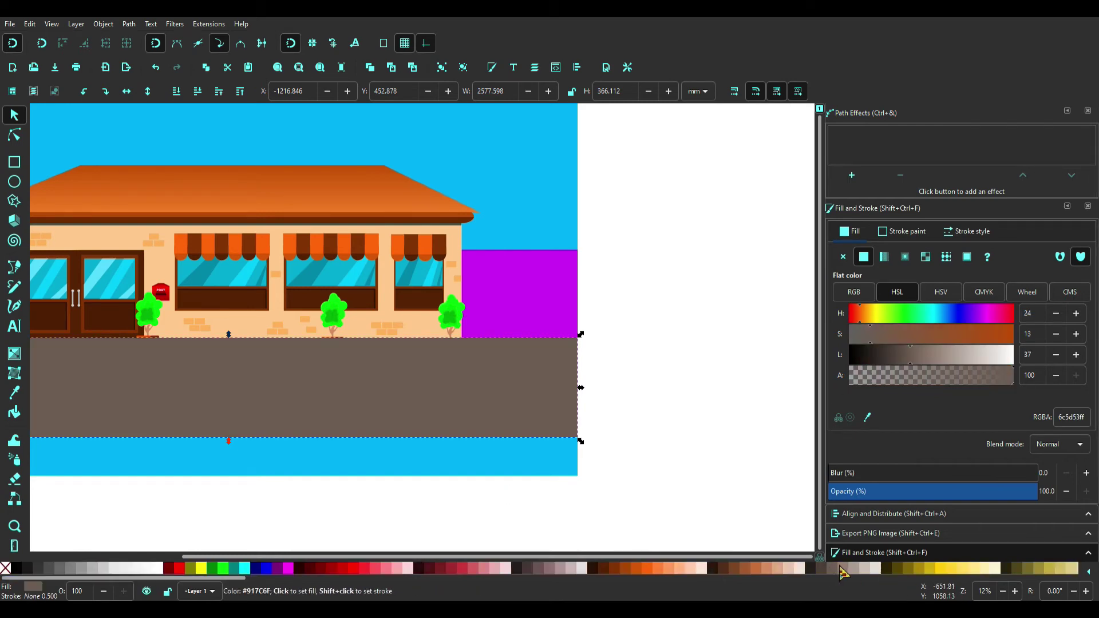
pyautogui.click(896, 357)
# - Lower the grey rectangle behind the pavement, thin it into a road strip, and draw a small rectangle on it
pyautogui.hscroll(-5, 515, 229)
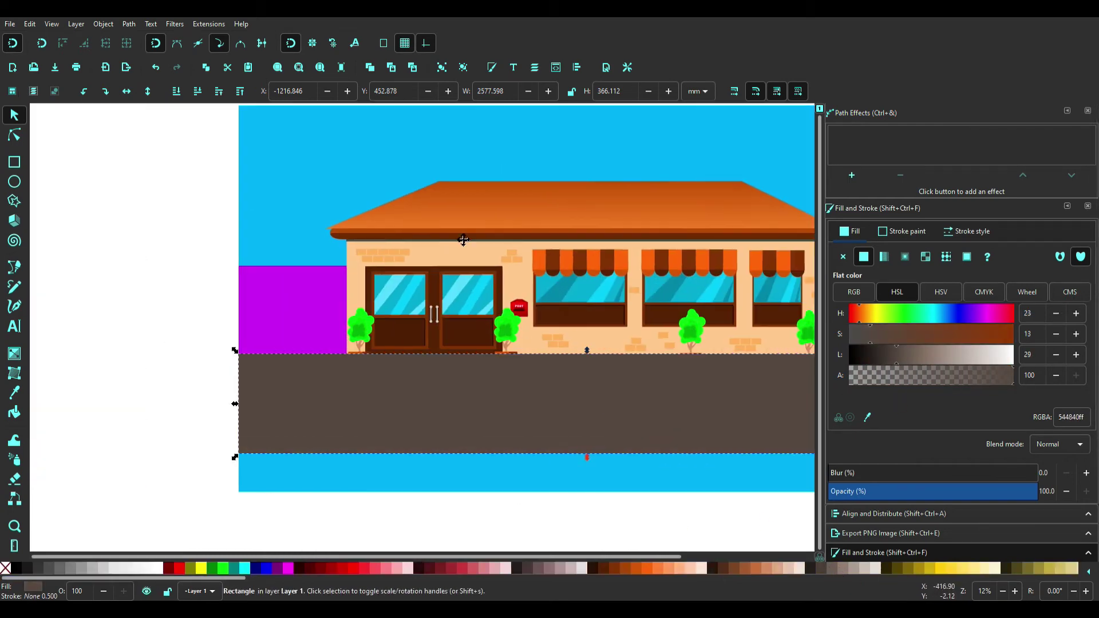
pyautogui.click(176, 91)
pyautogui.hscroll(3, 442, 418)
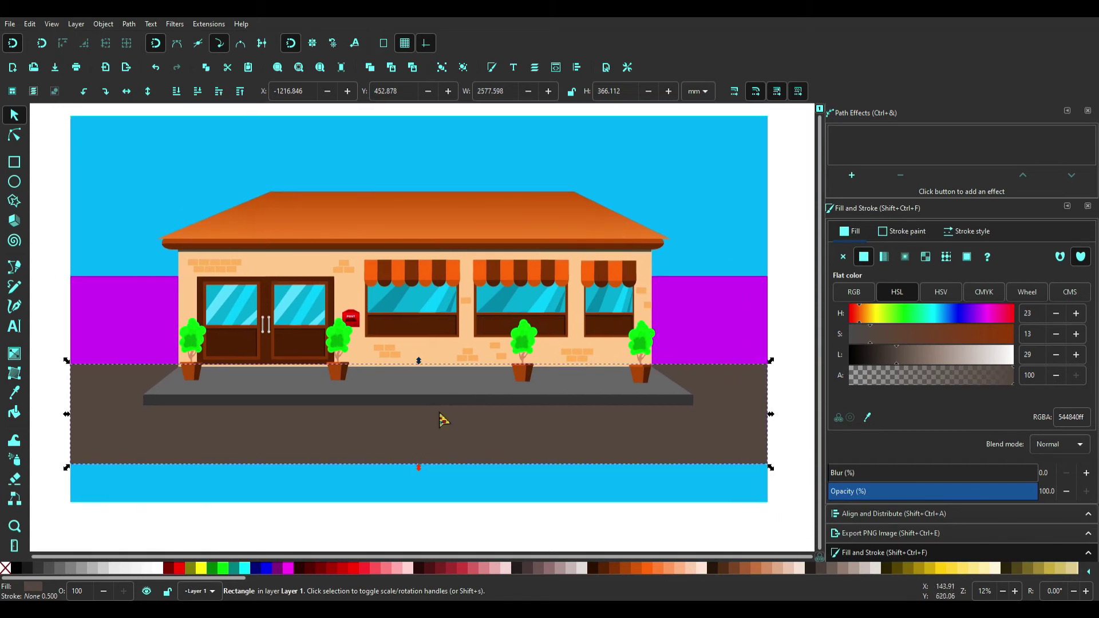
pyautogui.moveTo(421, 467); pyautogui.dragTo(407, 421)
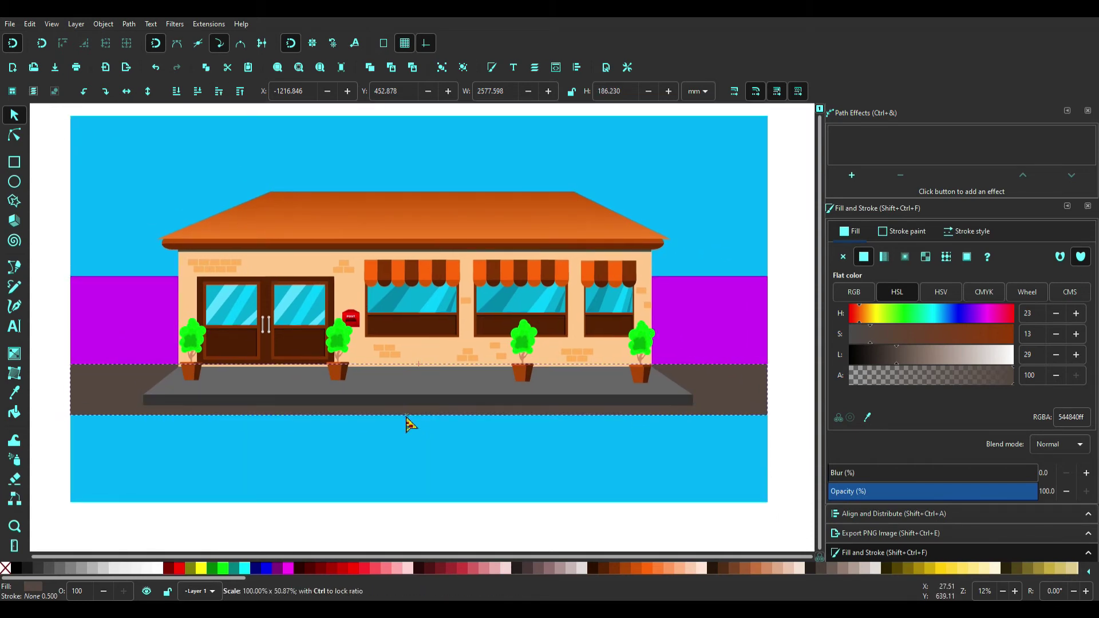
pyautogui.press('Escape')
pyautogui.scroll(2, 137, 456)
pyautogui.keyDown('ctrl'); pyautogui.scroll(2, 249, 481); pyautogui.keyUp('ctrl')
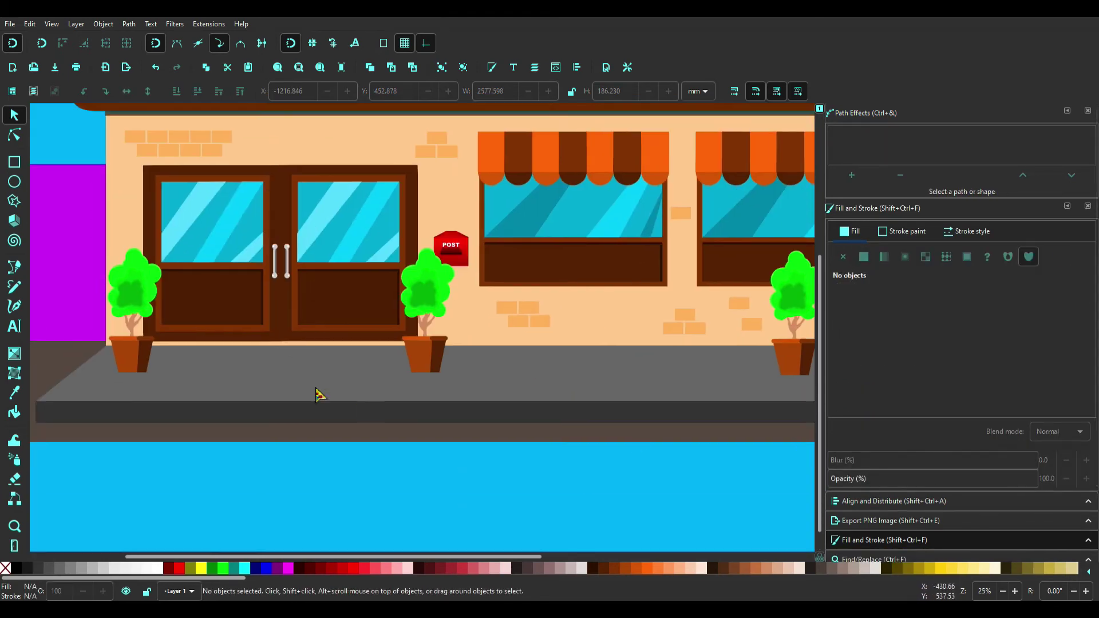
pyautogui.keyDown('ctrl'); pyautogui.scroll(1, 315, 393); pyautogui.keyUp('ctrl')
pyautogui.hscroll(-3, 375, 326)
pyautogui.press('r')
pyautogui.moveTo(258, 367)
pyautogui.mouseDown()
pyautogui.moveTo(332, 400)
pyautogui.moveTo(331, 415)
pyautogui.mouseUp()
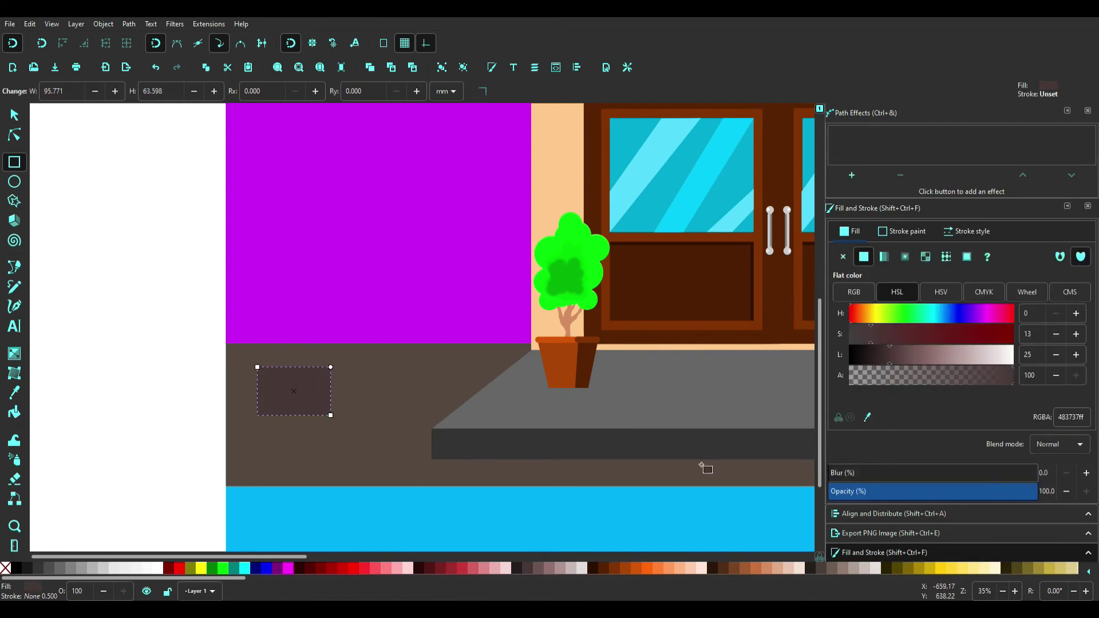
# - Skew the small rectangle into a parallelogram, duplicate it along the road, then undo the markings
pyautogui.press('s')
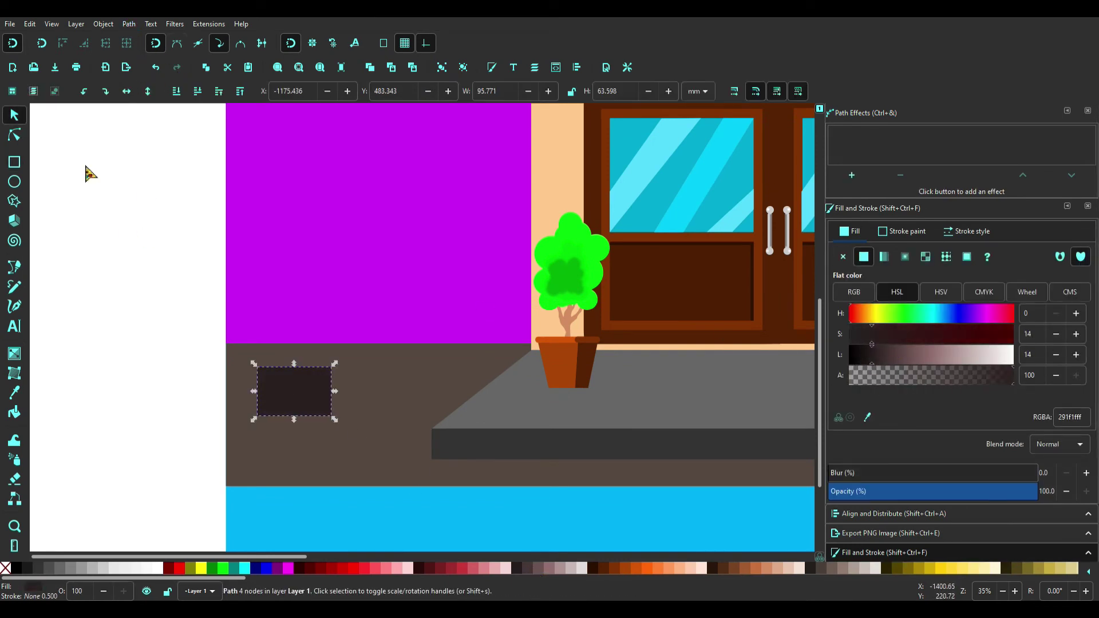
pyautogui.press('n')
pyautogui.moveTo(242, 417); pyautogui.dragTo(242, 418)
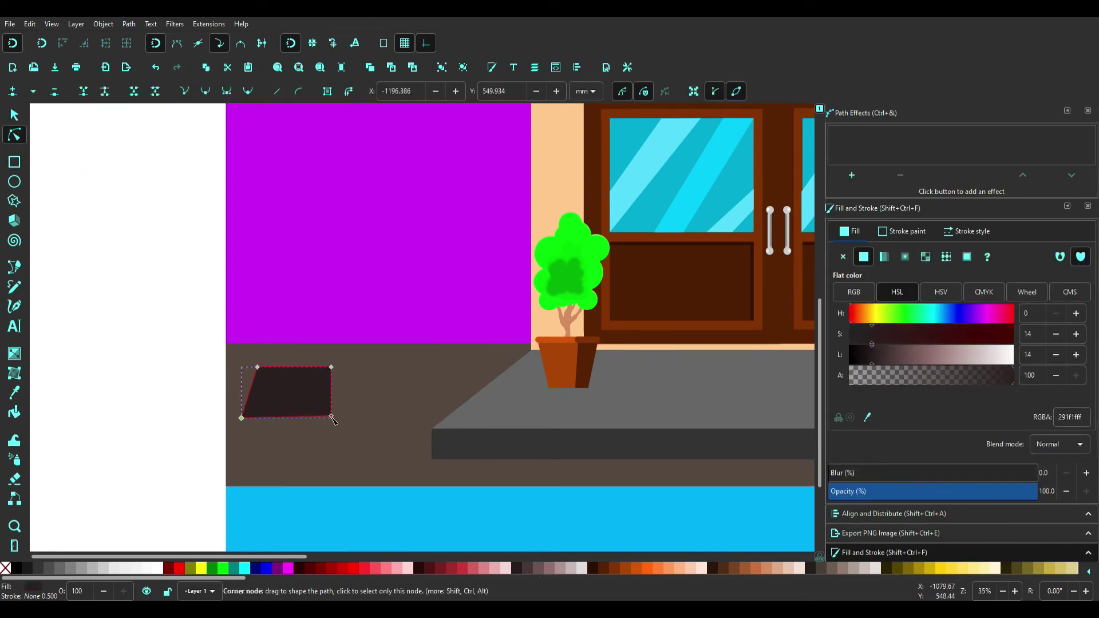
pyautogui.moveTo(328, 455); pyautogui.dragTo(327, 453)
pyautogui.moveTo(318, 420); pyautogui.dragTo(321, 406)
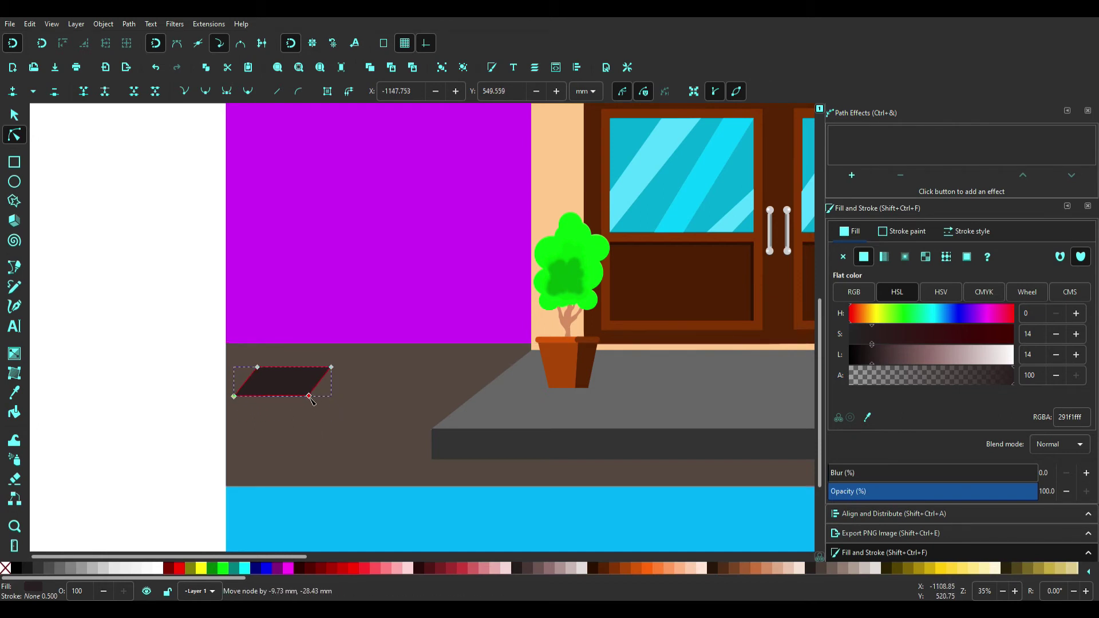
pyautogui.click(15, 115)
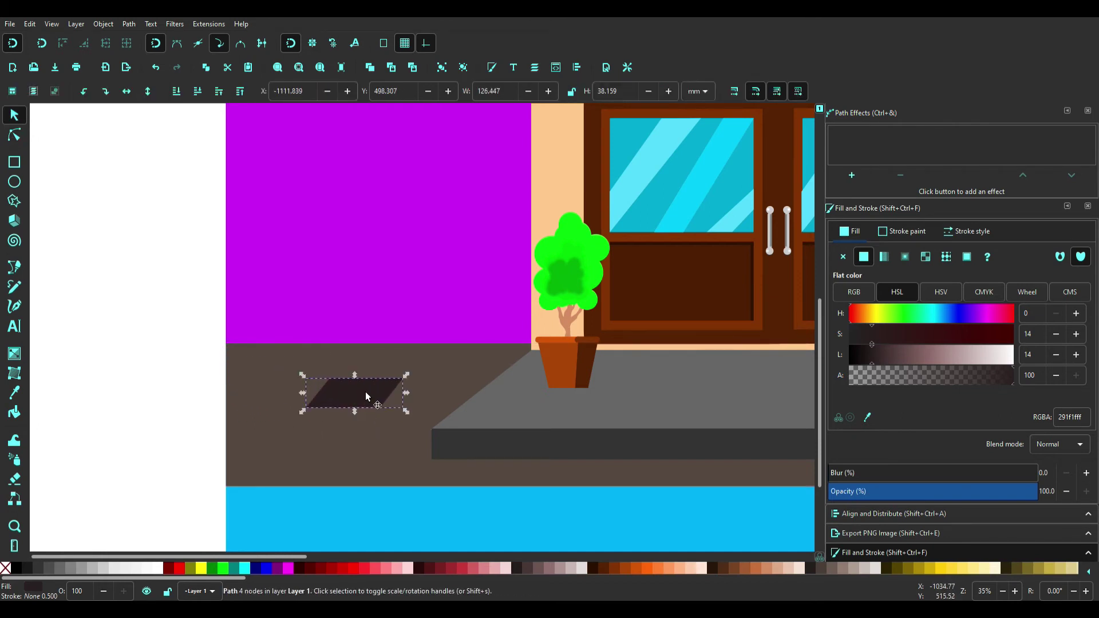
pyautogui.moveTo(290, 367)
pyautogui.mouseDown()
pyautogui.moveTo(407, 367)
pyautogui.moveTo(309, 413)
pyautogui.moveTo(377, 446)
pyautogui.mouseUp()
pyautogui.hotkey('ctrl', 'd')
pyautogui.hotkey('ctrl', 'd')
pyautogui.hotkey('ctrl', 'd')
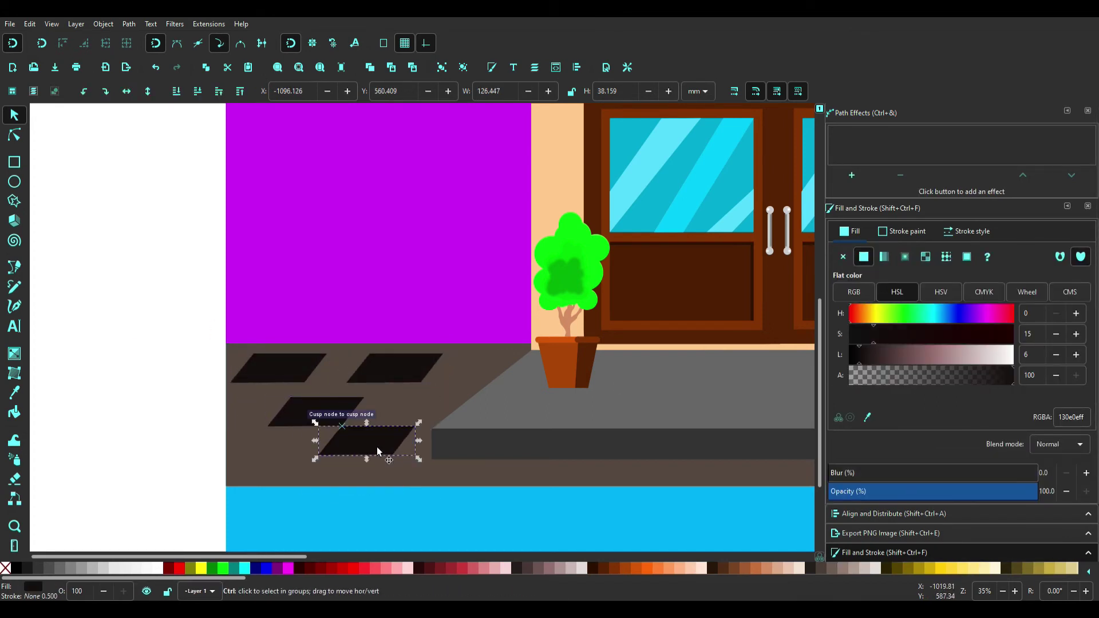
pyautogui.hotkey('ctrl', 'z')
pyautogui.hotkey('ctrl', 'z')
pyautogui.hotkey('ctrl', 'z')
pyautogui.hotkey('ctrl', 'z')
pyautogui.hotkey('ctrl', 'z')
pyautogui.hotkey('ctrl', 'z')
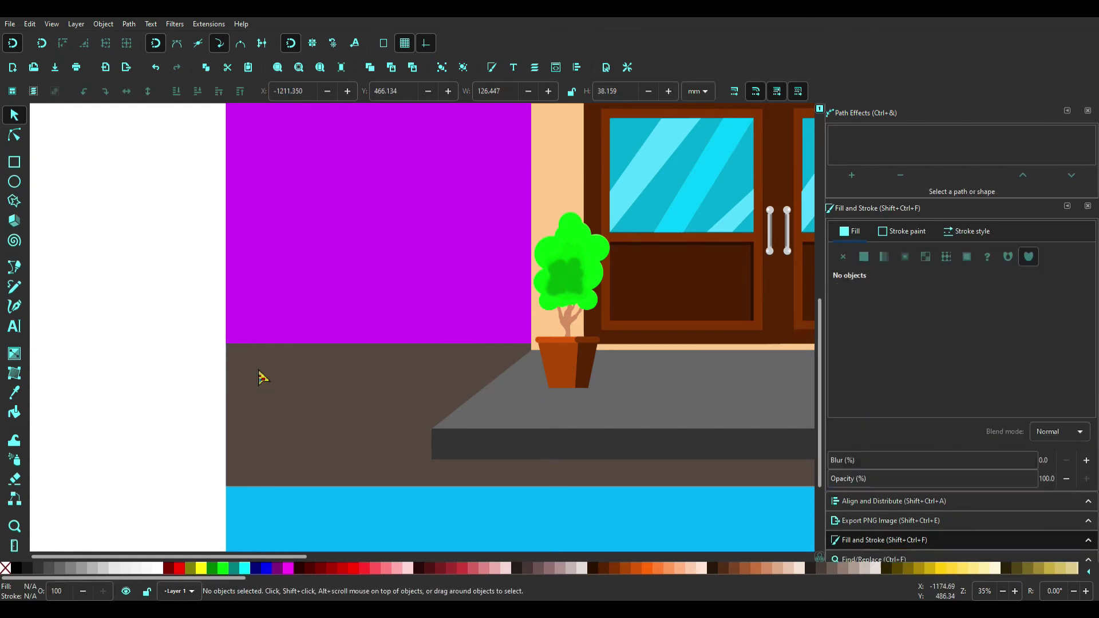
# - Recolour the magenta background band to a light orange and lower its top edge
pyautogui.press('5')
pyautogui.click(147, 314)
pyautogui.moveTo(877, 314); pyautogui.dragTo(862, 314)
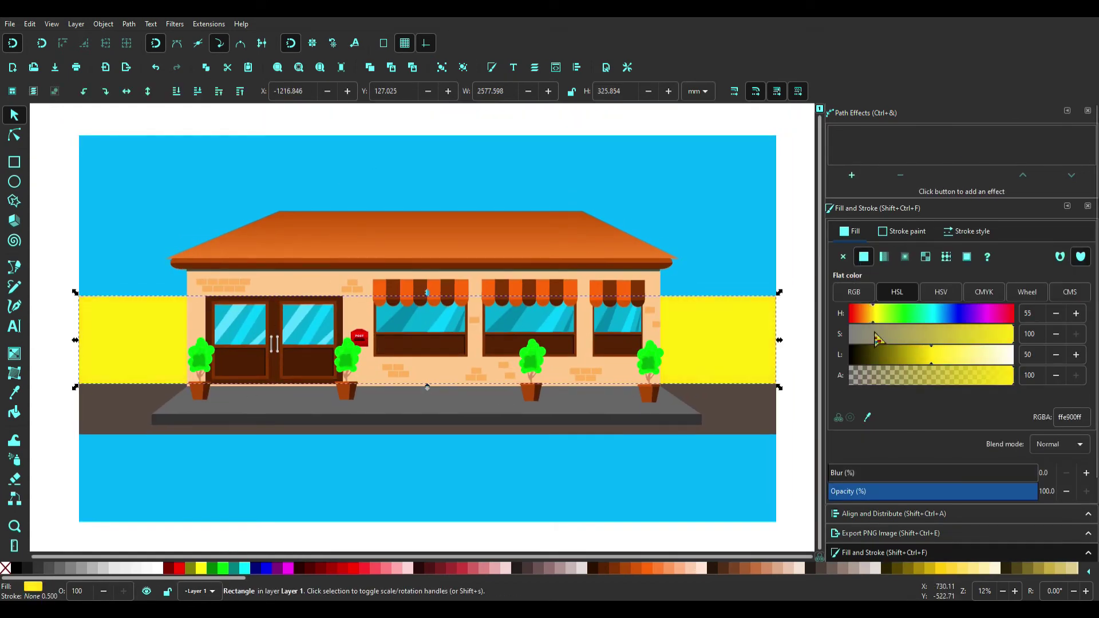
pyautogui.moveTo(896, 362); pyautogui.dragTo(933, 362)
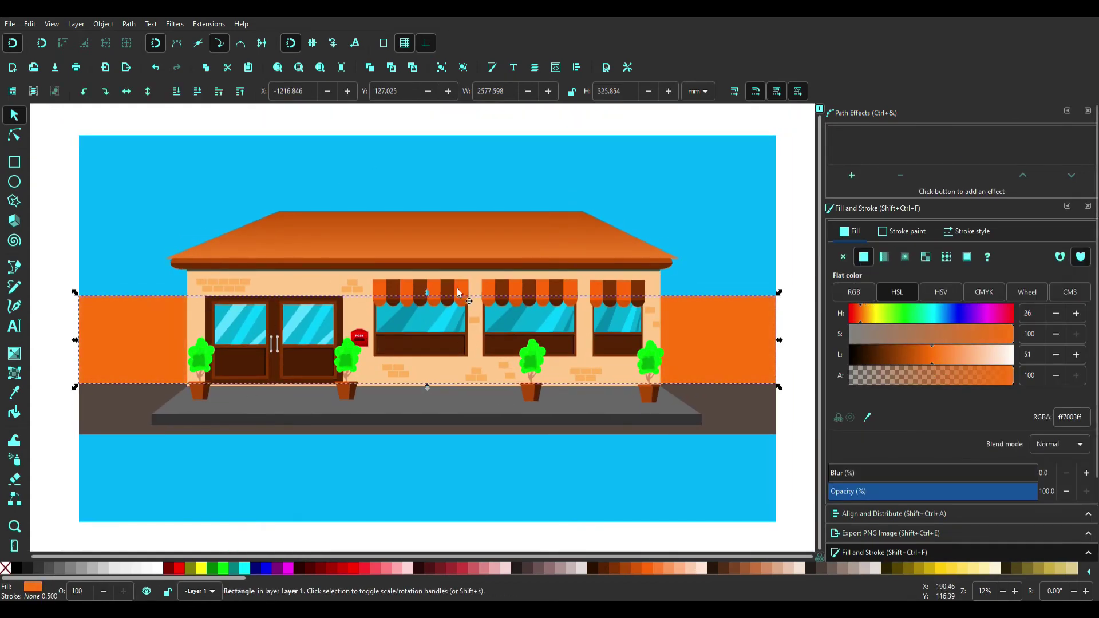
pyautogui.moveTo(427, 292); pyautogui.dragTo(438, 322)
pyautogui.moveTo(916, 358)
pyautogui.mouseDown()
pyautogui.moveTo(966, 367)
pyautogui.moveTo(941, 362)
pyautogui.mouseUp()
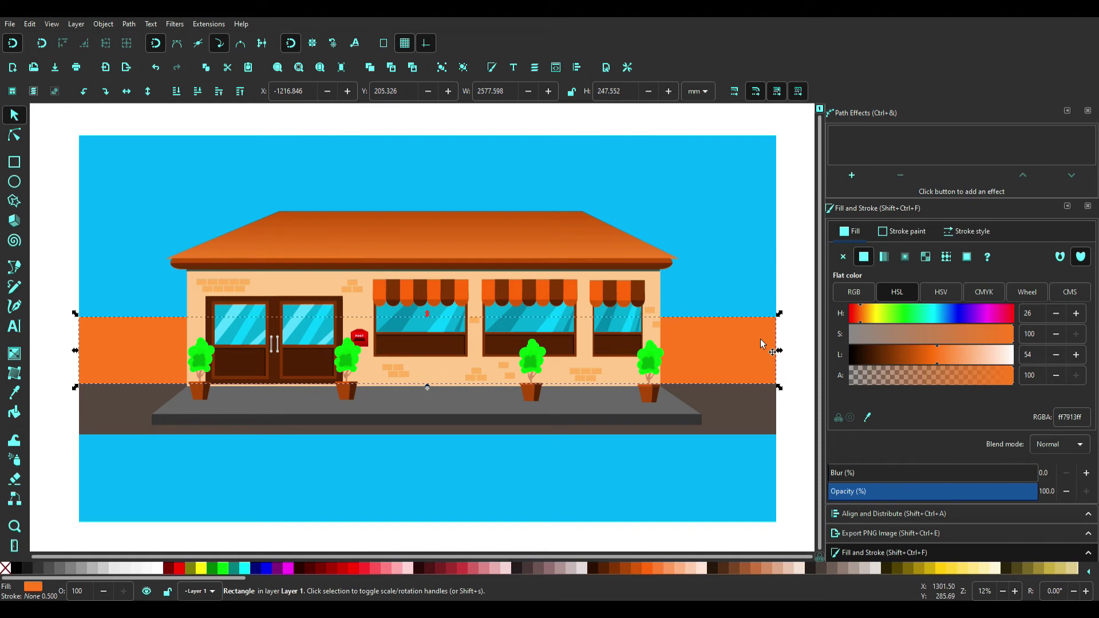
# - Try purple, magenta, pale yellow, orange, blue and teal fills on the band
pyautogui.moveTo(904, 314)
pyautogui.mouseDown()
pyautogui.moveTo(871, 315)
pyautogui.moveTo(977, 313)
pyautogui.mouseUp()
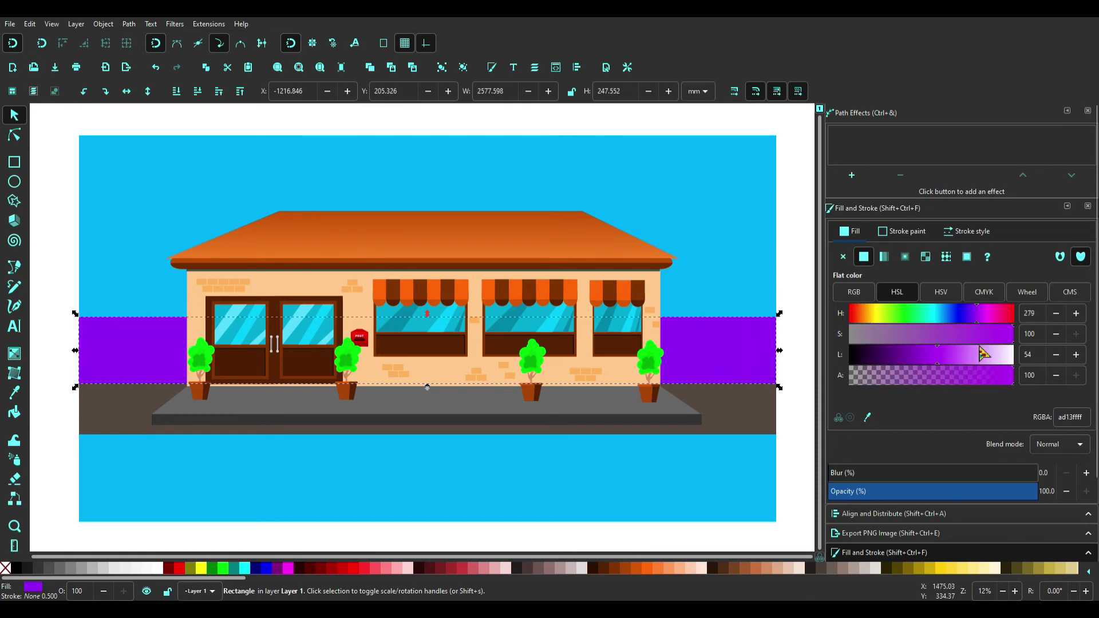
pyautogui.moveTo(984, 354)
pyautogui.mouseDown()
pyautogui.moveTo(971, 321)
pyautogui.moveTo(989, 329)
pyautogui.moveTo(882, 334)
pyautogui.moveTo(872, 313)
pyautogui.mouseUp()
pyautogui.moveTo(951, 355); pyautogui.dragTo(967, 356)
pyautogui.moveTo(872, 314); pyautogui.dragTo(863, 314)
pyautogui.moveTo(973, 355); pyautogui.dragTo(937, 367)
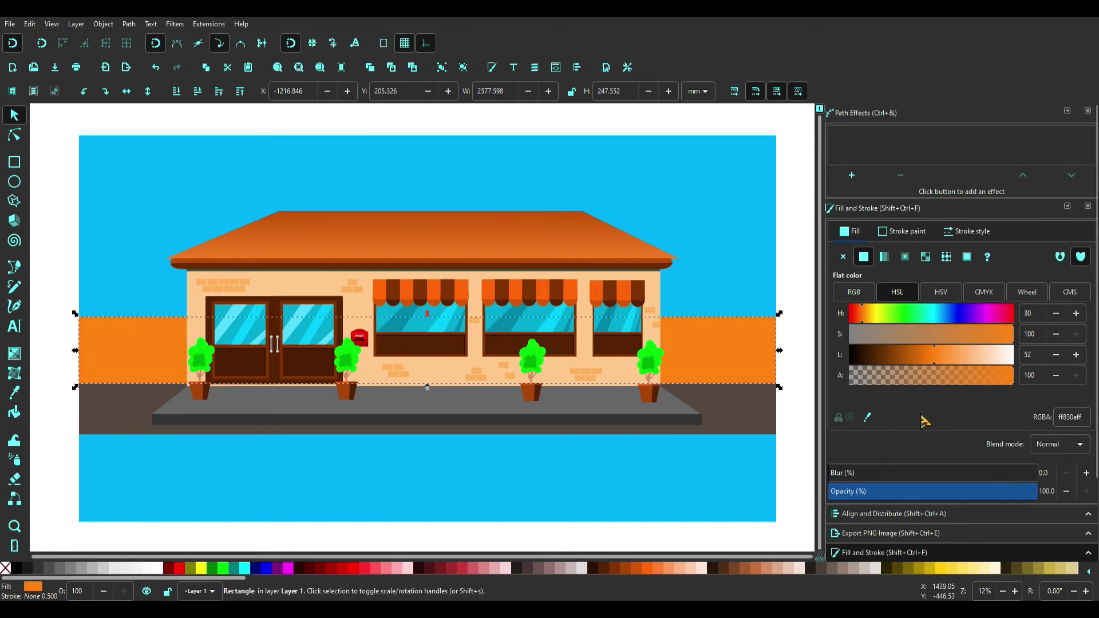
pyautogui.moveTo(913, 314); pyautogui.dragTo(957, 350)
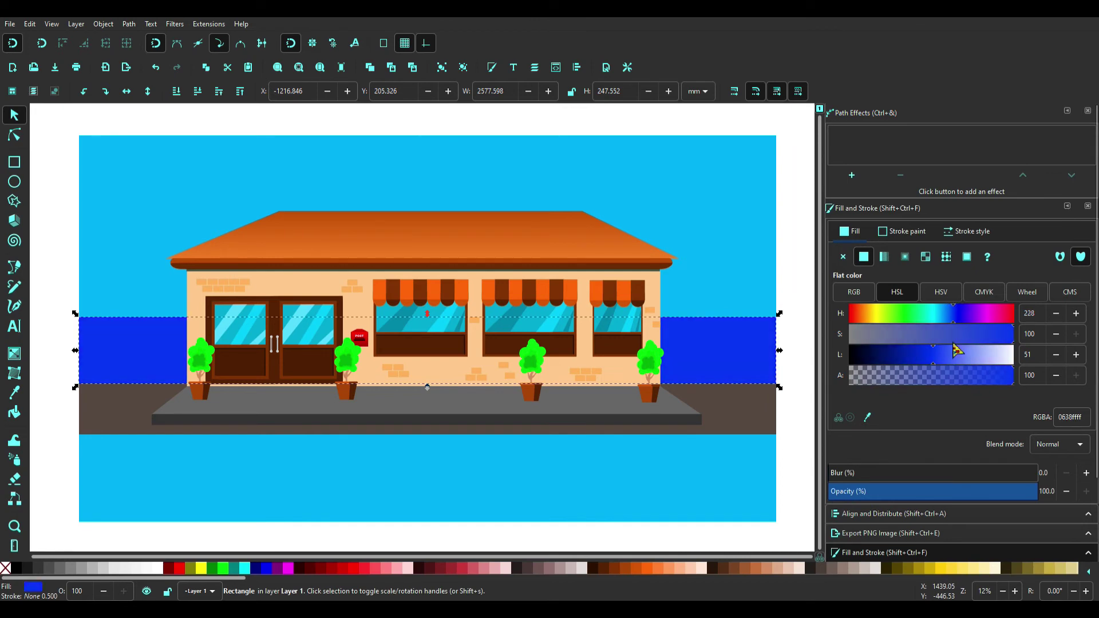
pyautogui.moveTo(905, 314)
pyautogui.mouseDown()
pyautogui.moveTo(926, 323)
pyautogui.moveTo(893, 360)
pyautogui.moveTo(883, 324)
pyautogui.mouseUp()
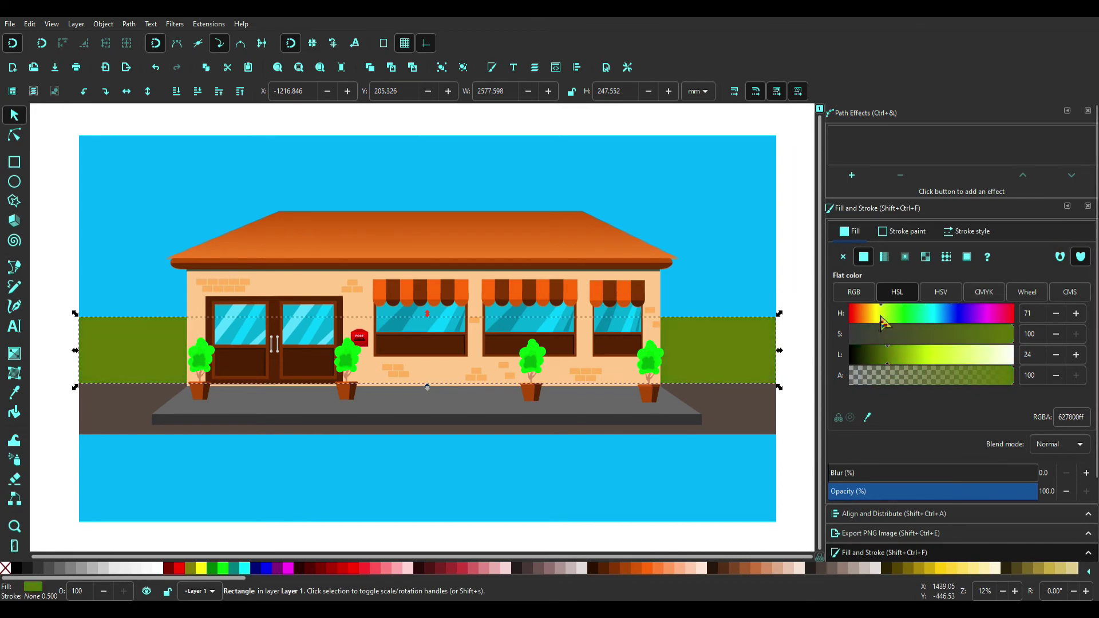
# - Test greens on the band, then settle on a warm orange-yellow fill
pyautogui.click(911, 361)
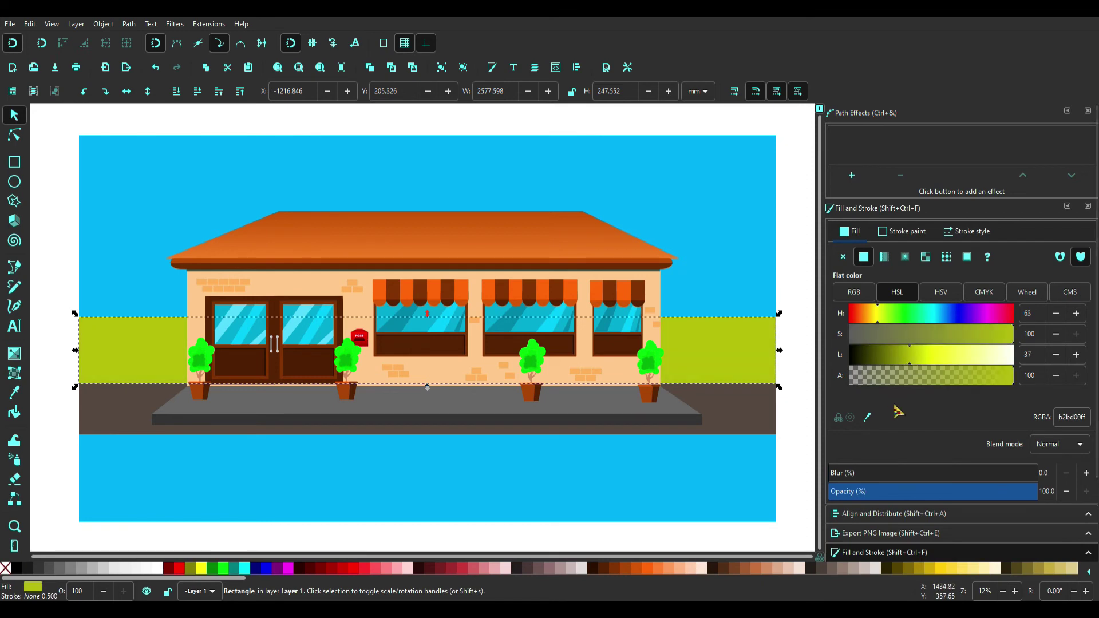
pyautogui.click(922, 314)
pyautogui.click(903, 358)
pyautogui.click(865, 313)
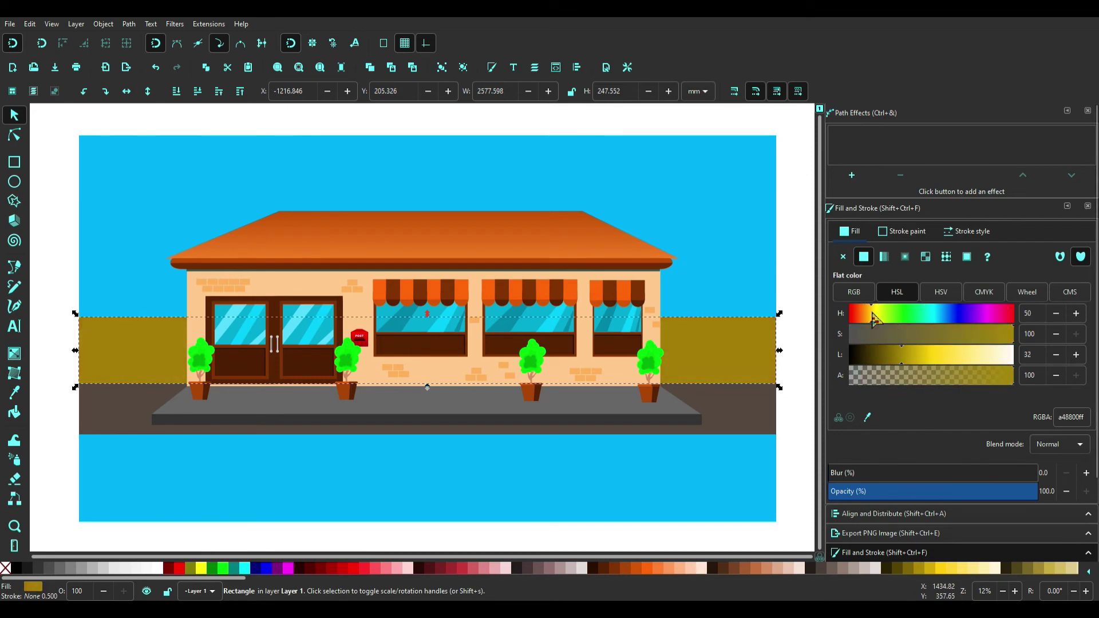
pyautogui.click(928, 358)
pyautogui.click(873, 314)
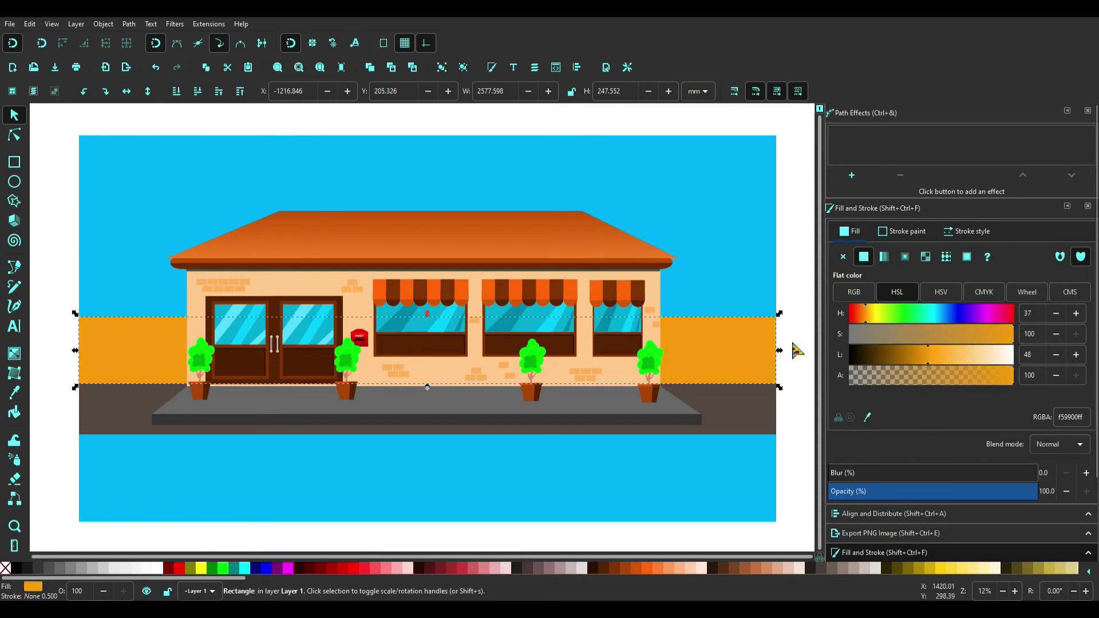
pyautogui.click(175, 402)
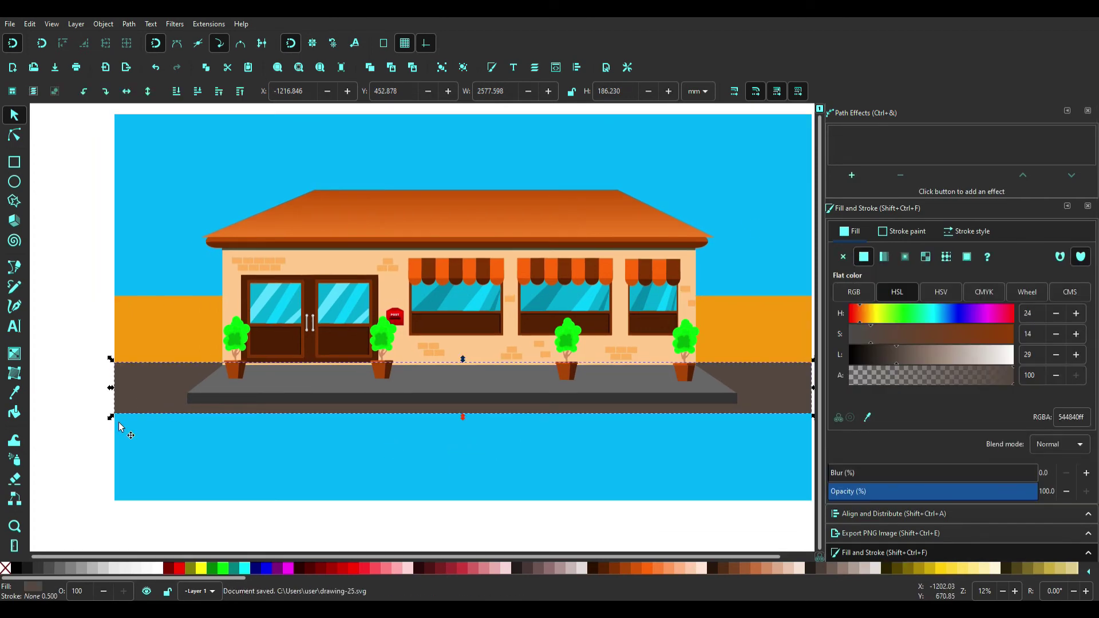
# - Fill the ground strip with a slightly darkened bright green
pyautogui.click(223, 568)
pyautogui.keyDown('ctrl'); pyautogui.scroll(2, 166, 361); pyautogui.keyUp('ctrl')
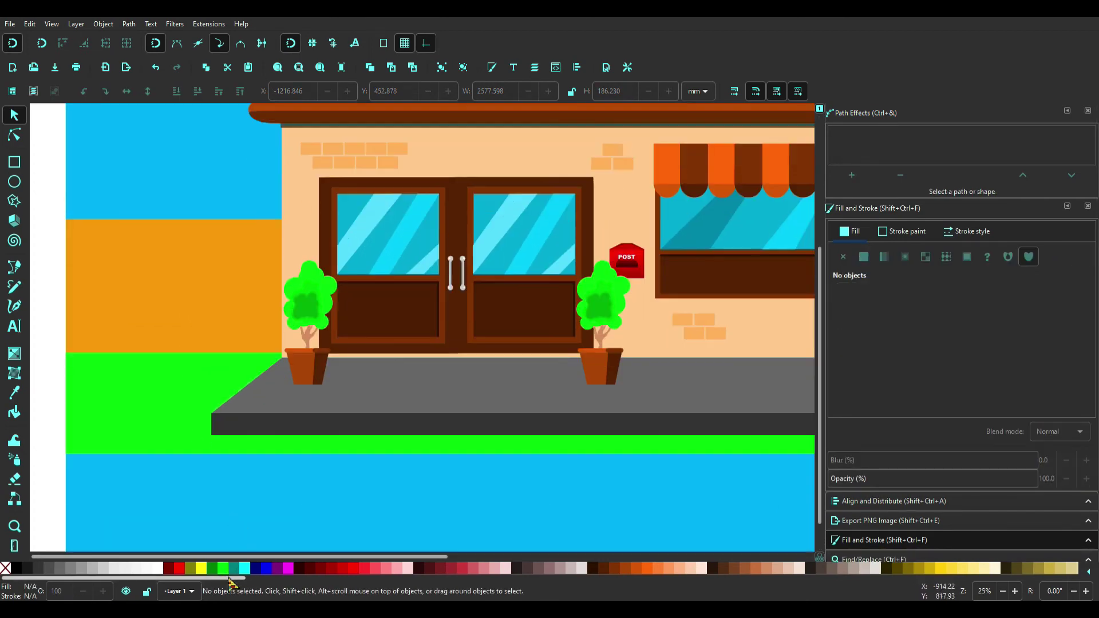
pyautogui.scroll(-3, 229, 568)
pyautogui.scroll(-3, 487, 568)
pyautogui.click(355, 568)
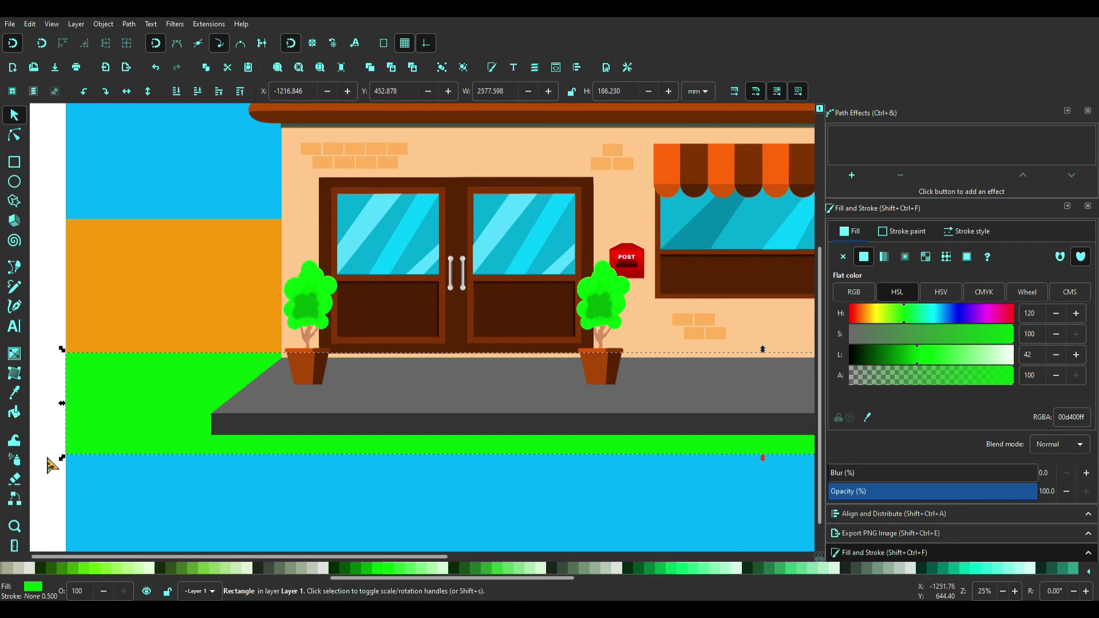
pyautogui.press('Escape')
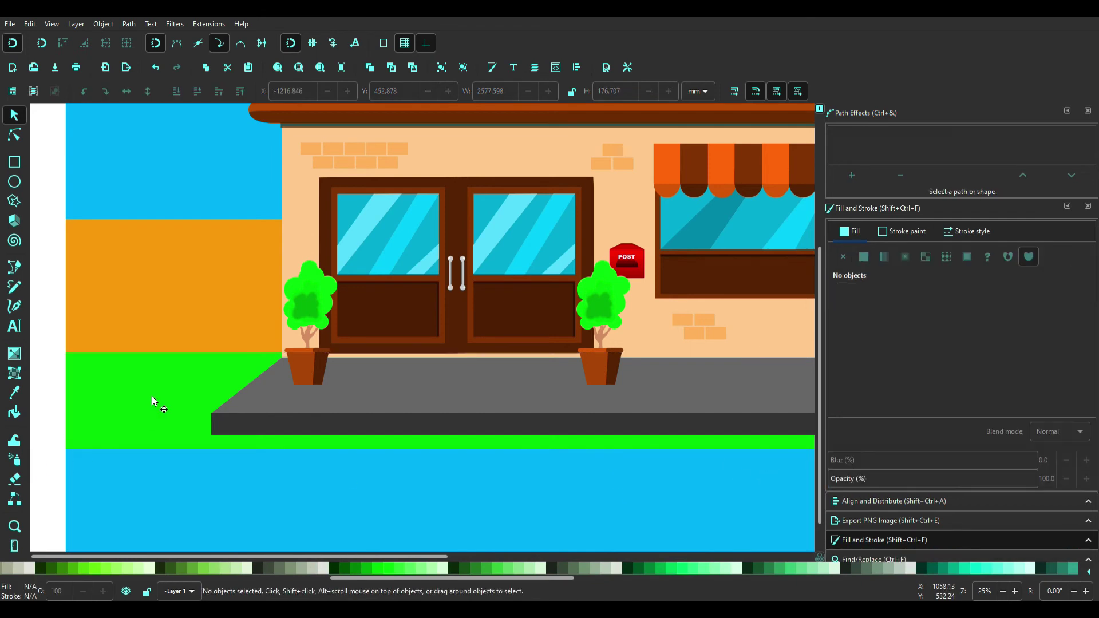
# - Draw a small green ellipse on the grass left of the shop with blur about 58
pyautogui.click(14, 181)
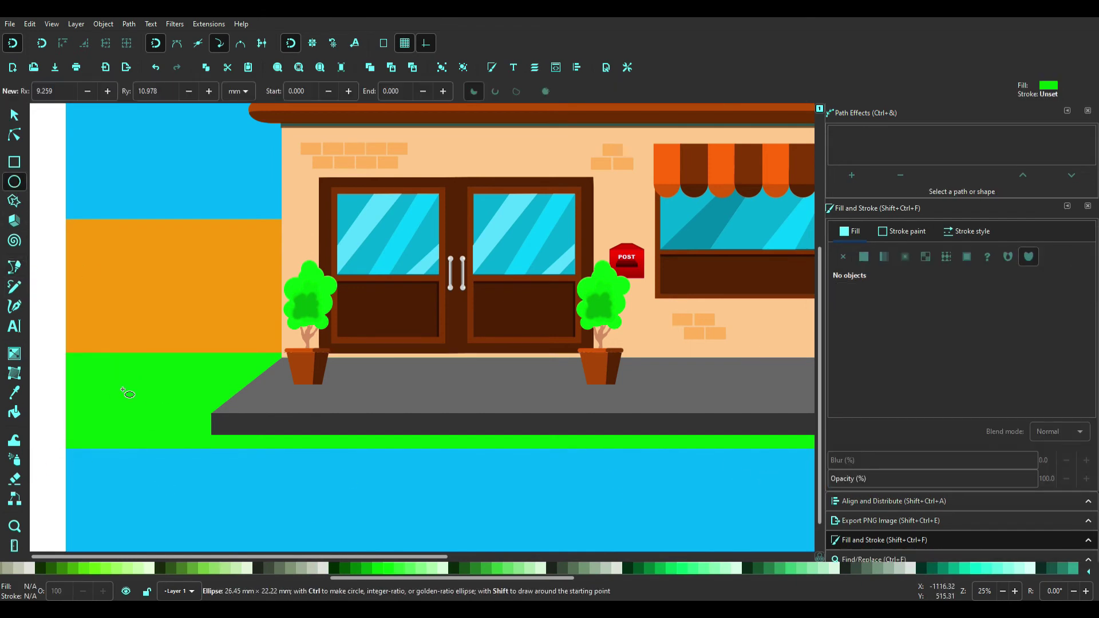
pyautogui.moveTo(106, 375); pyautogui.dragTo(123, 389)
pyautogui.click(877, 474)
pyautogui.moveTo(953, 473); pyautogui.dragTo(955, 473)
pyautogui.press('s')
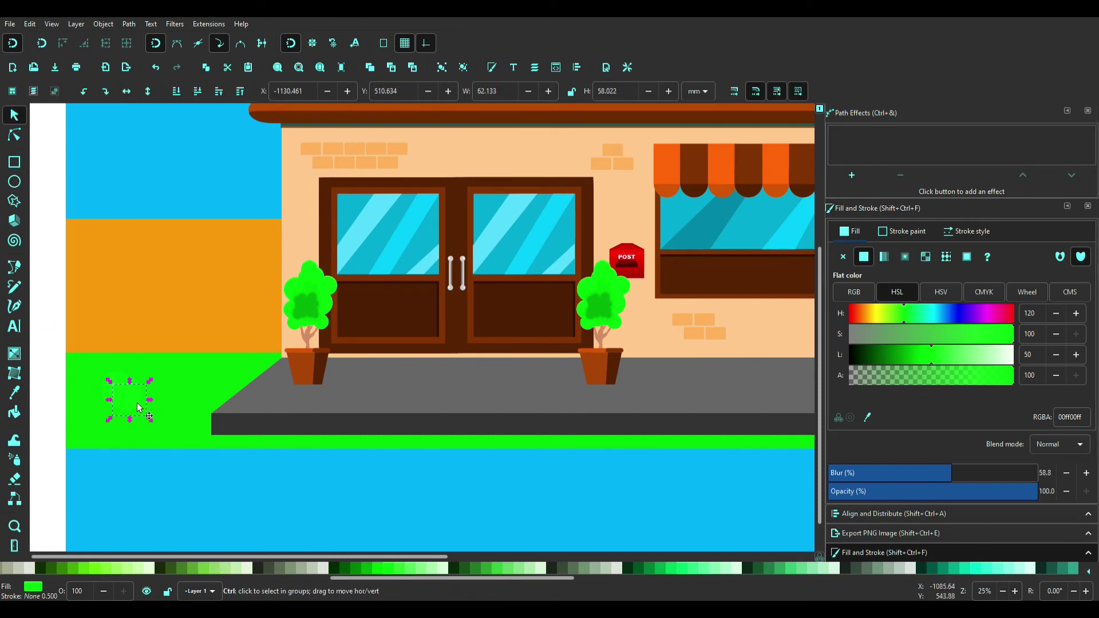
pyautogui.click(147, 424)
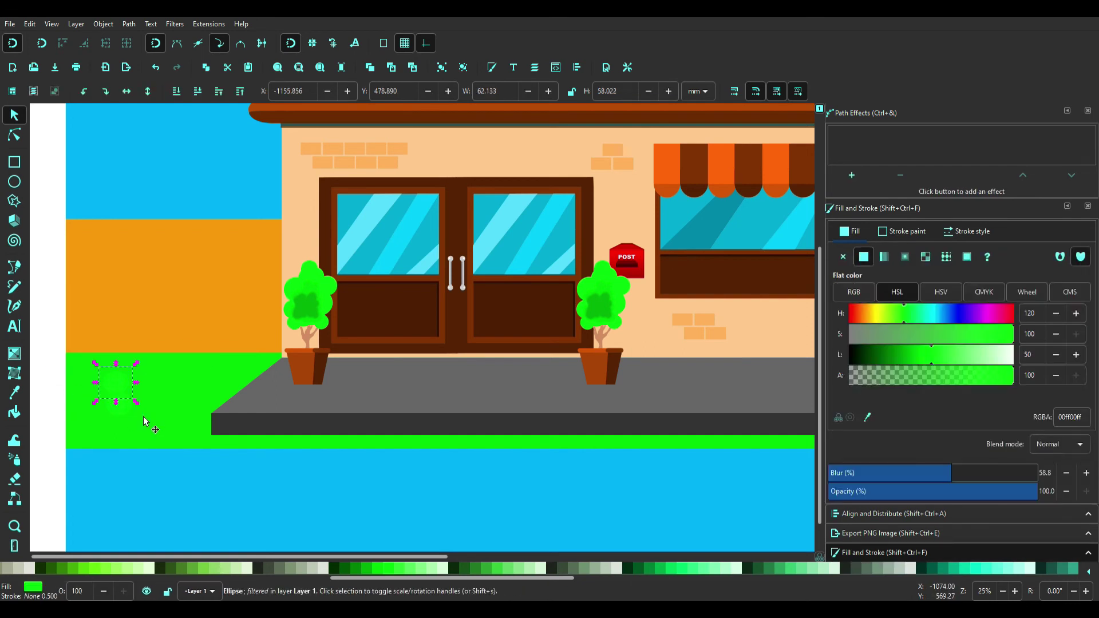
pyautogui.click(147, 424)
pyautogui.click(328, 297)
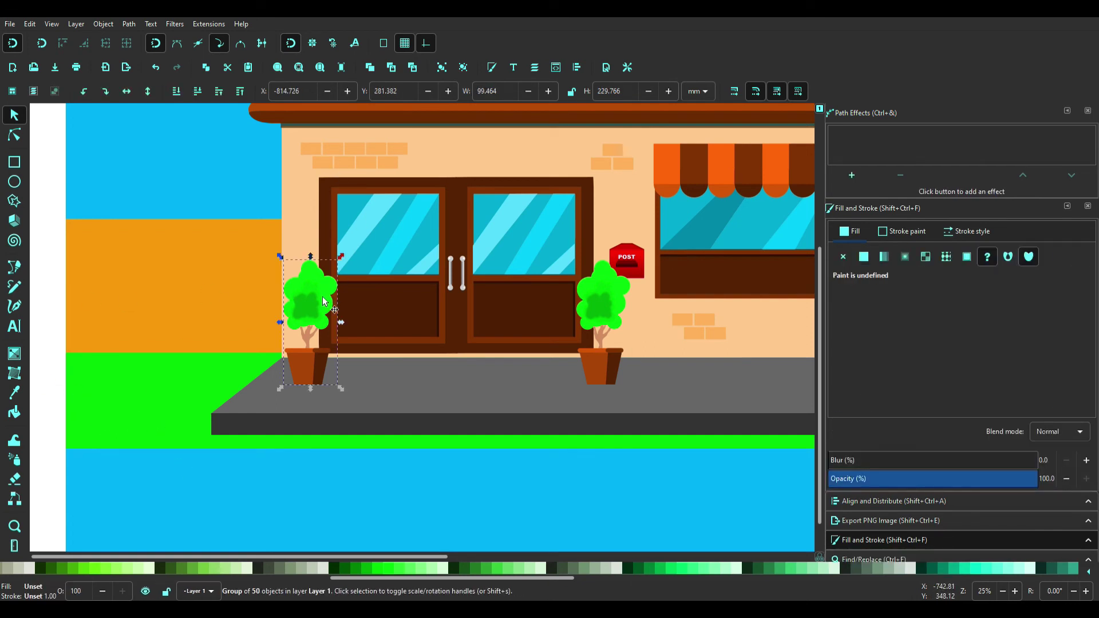
# - Duplicate the left potted plant, then detach, group, rotate and mirror its foliage
pyautogui.hotkey('ctrl', 'd')
pyautogui.moveTo(324, 302); pyautogui.dragTo(92, 269)
pyautogui.moveTo(68, 236)
pyautogui.mouseDown()
pyautogui.moveTo(168, 306)
pyautogui.moveTo(149, 235)
pyautogui.moveTo(248, 332)
pyautogui.mouseUp()
pyautogui.hotkey('ctrl', 'g')
pyautogui.click(105, 91)
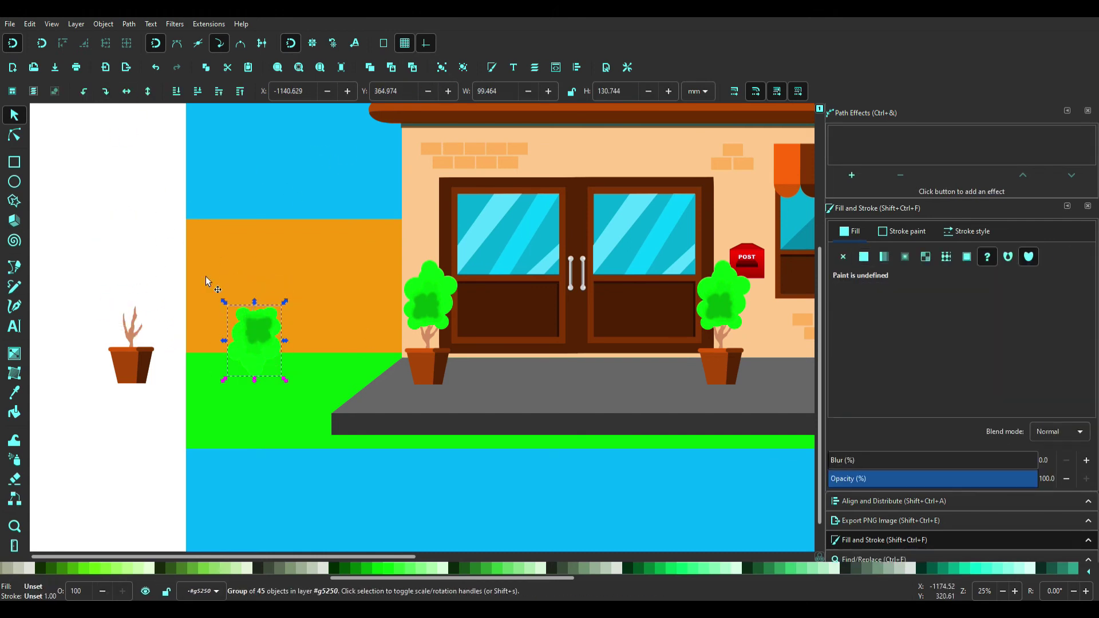
pyautogui.press('h')
# - Move two small circles to the bush's right side, then undo the change
pyautogui.keyDown('ctrl'); pyautogui.click(246, 324); pyautogui.keyUp('ctrl')
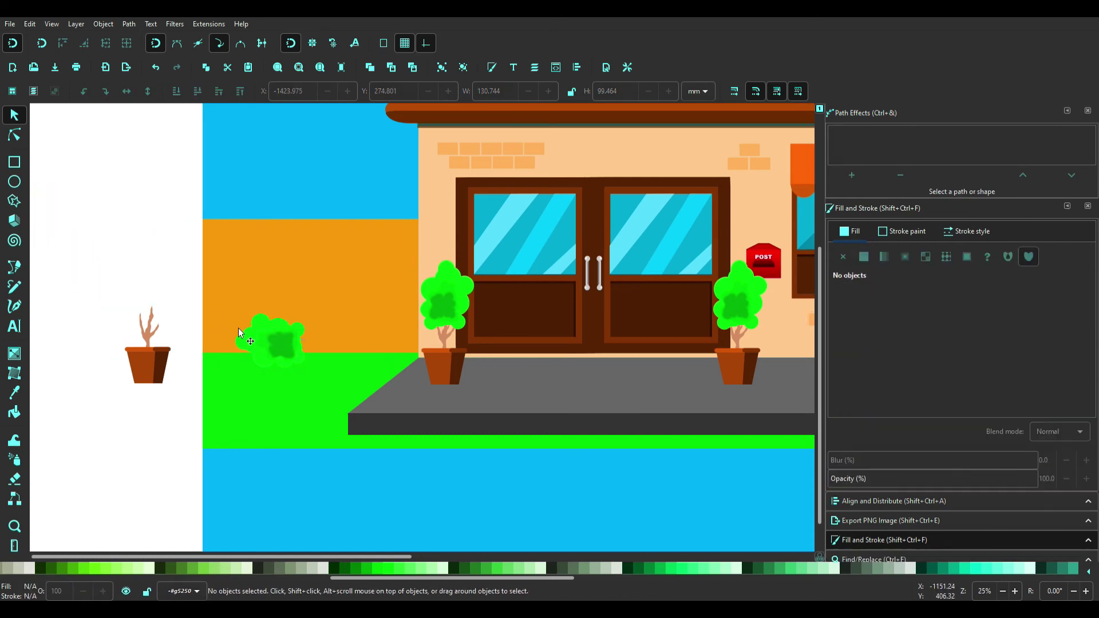
pyautogui.scroll(2, 218, 350)
pyautogui.keyDown('ctrl'); pyautogui.click(218, 349); pyautogui.keyUp('ctrl')
pyautogui.moveTo(232, 361)
pyautogui.mouseDown()
pyautogui.moveTo(356, 353)
pyautogui.moveTo(382, 364)
pyautogui.mouseUp()
pyautogui.click(360, 367)
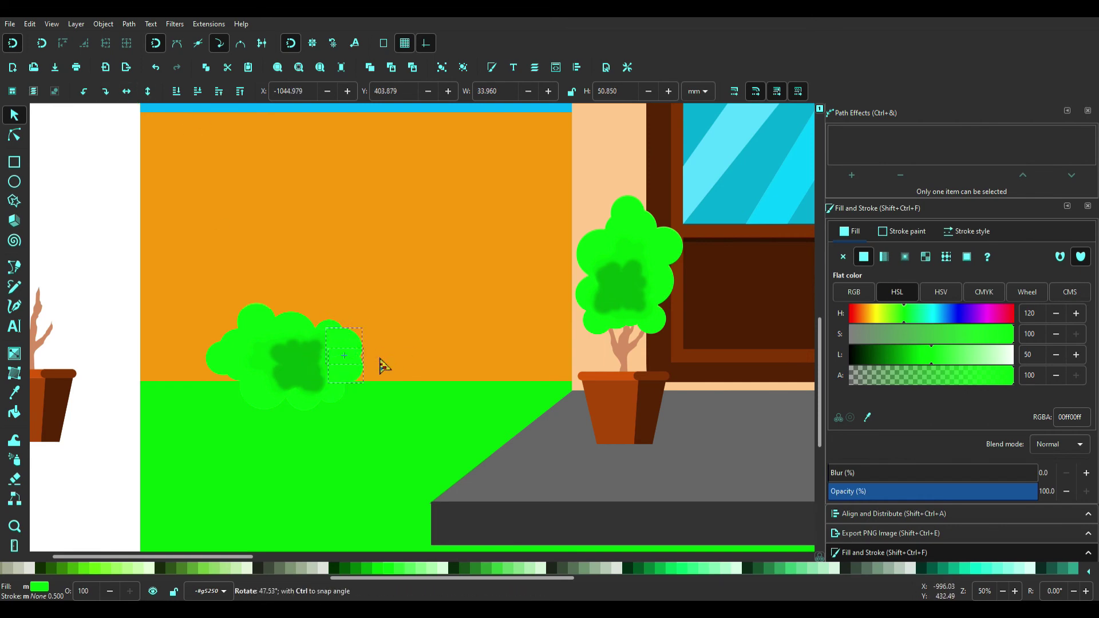
pyautogui.press('Escape')
pyautogui.keyDown('ctrl'); pyautogui.scroll(-5, 276, 340); pyautogui.keyUp('ctrl')
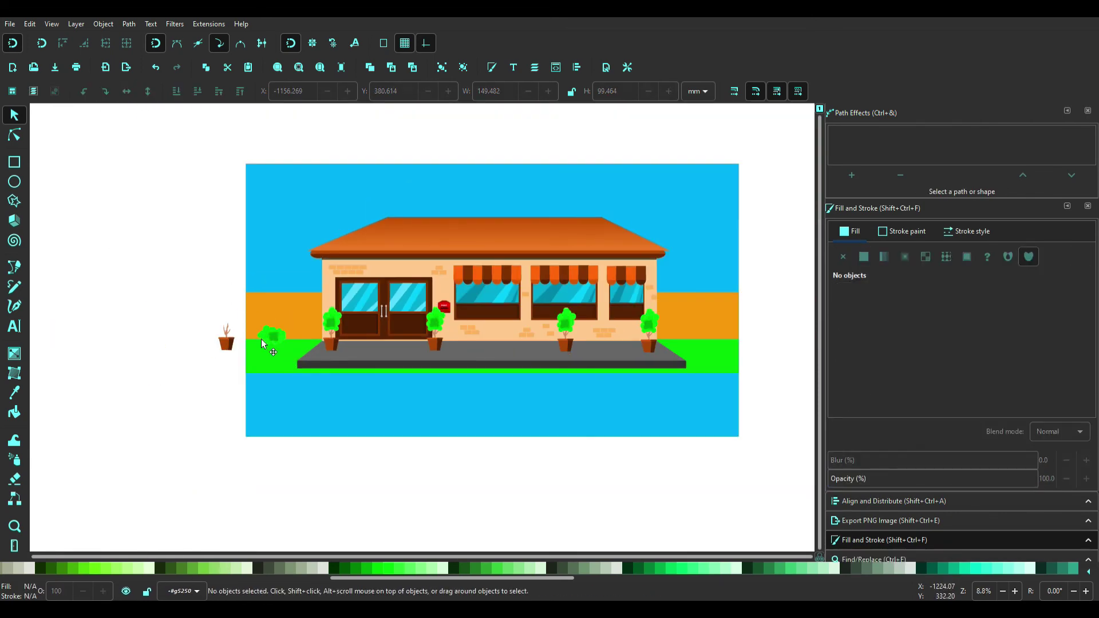
pyautogui.hotkey('ctrl', 'z')
# - Move the bush down onto the grass edge left of the shop
pyautogui.moveTo(293, 360); pyautogui.dragTo(209, 359)
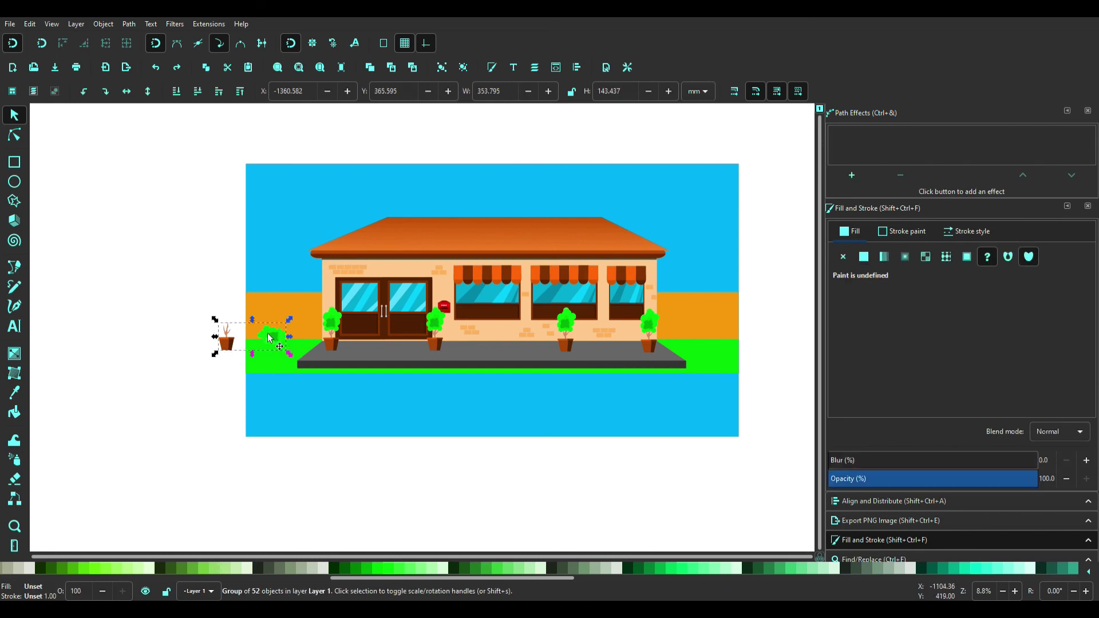
pyautogui.keyDown('ctrl'); pyautogui.scroll(2, 246, 363); pyautogui.keyUp('ctrl')
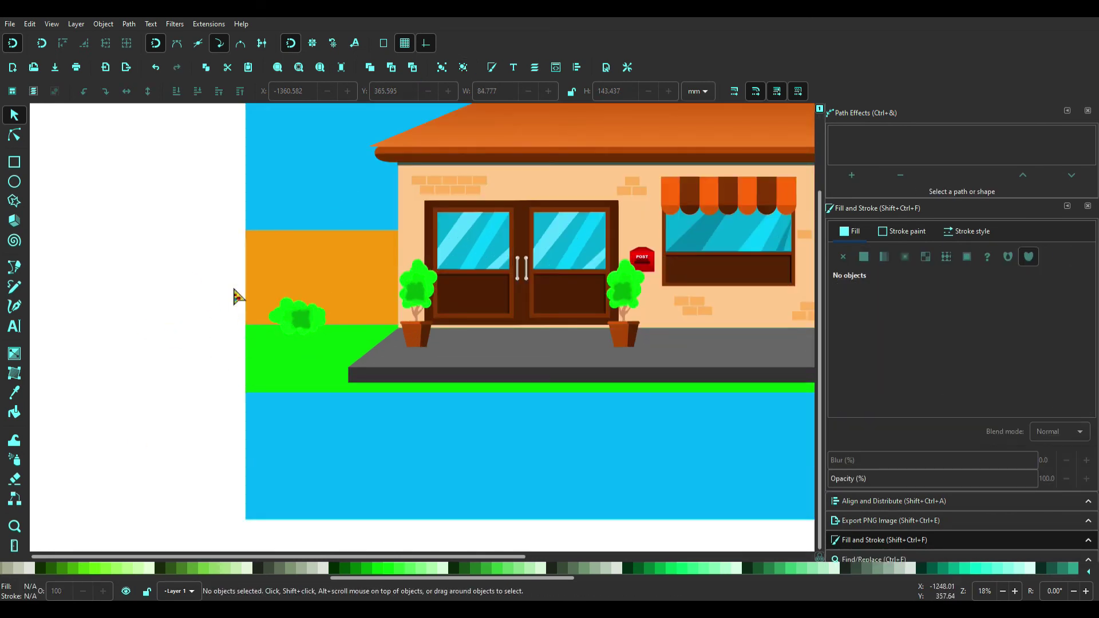
pyautogui.moveTo(233, 295); pyautogui.dragTo(344, 350)
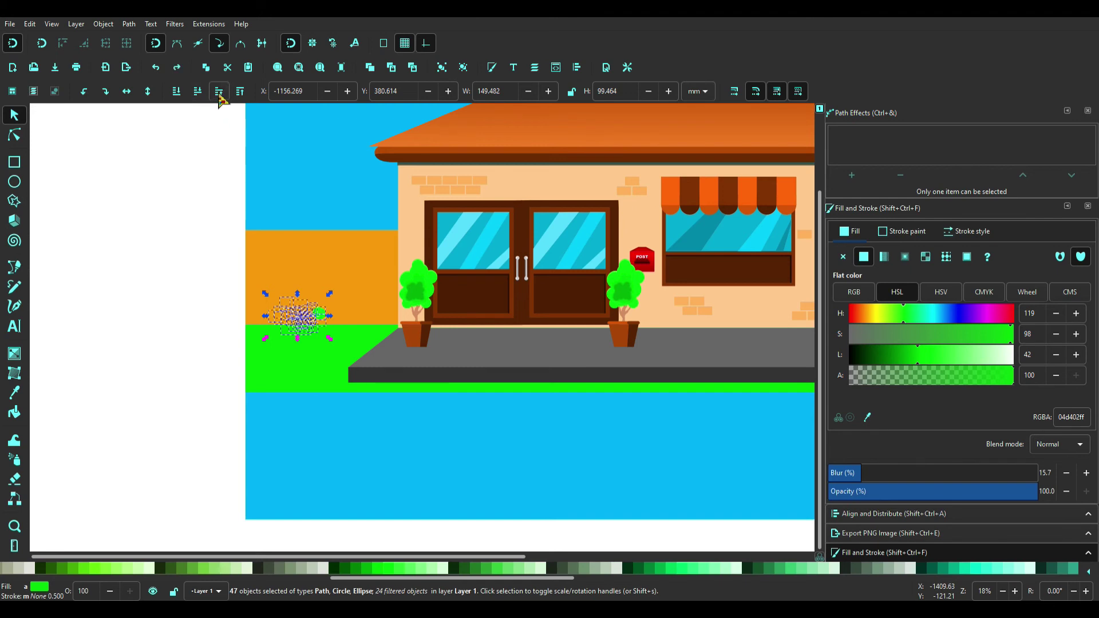
pyautogui.moveTo(302, 303); pyautogui.dragTo(308, 334)
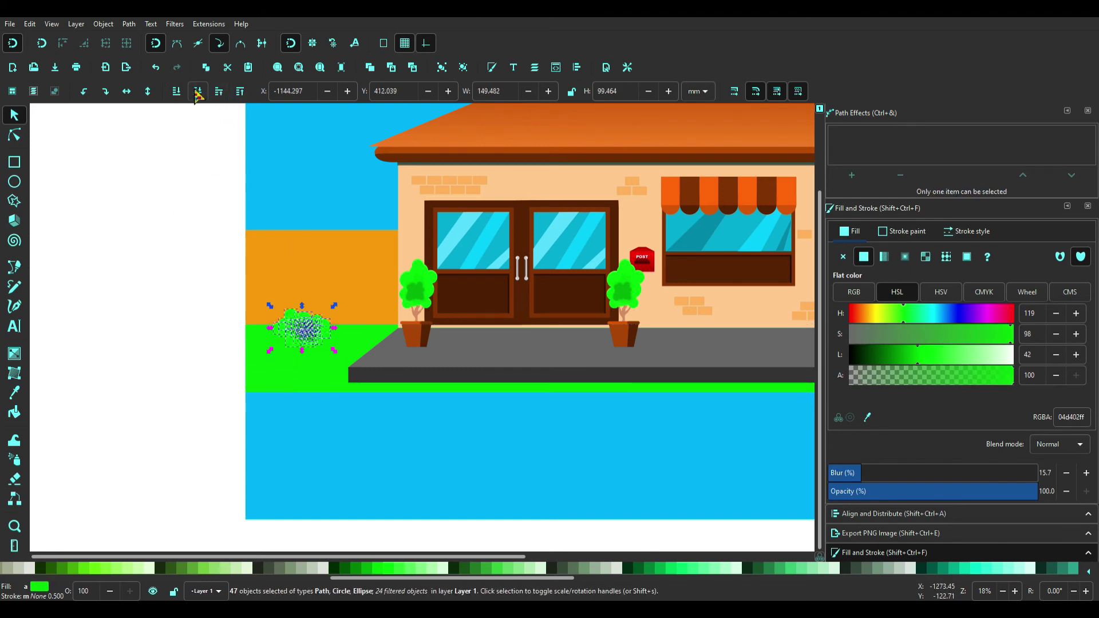
pyautogui.keyDown('ctrl'); pyautogui.scroll(2, 304, 207); pyautogui.keyUp('ctrl')
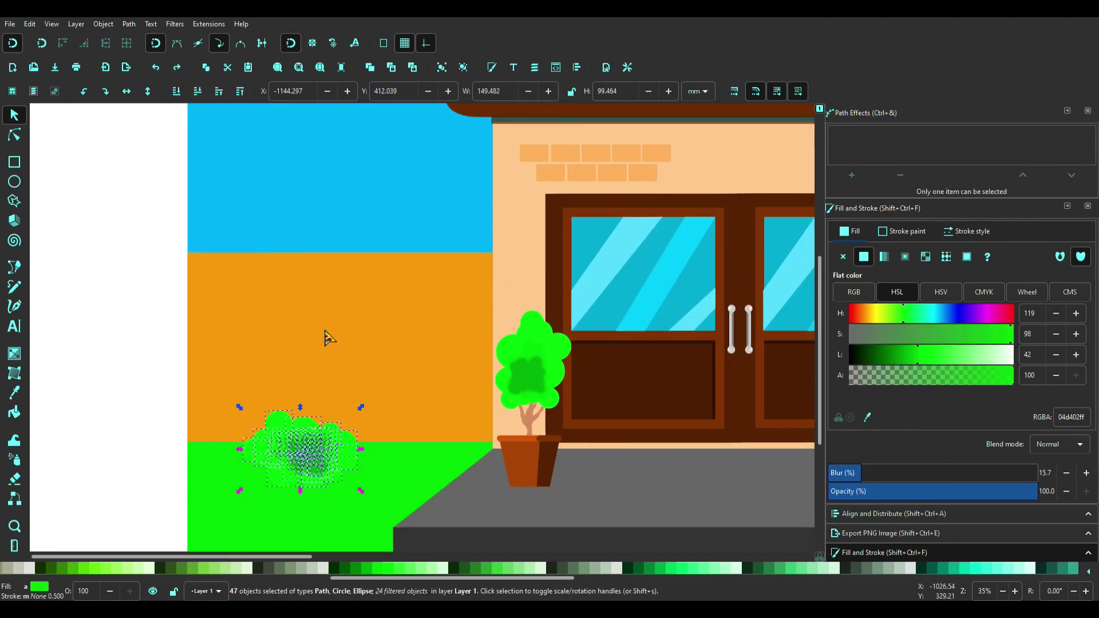
pyautogui.click(278, 396)
pyautogui.moveTo(169, 375); pyautogui.dragTo(376, 518)
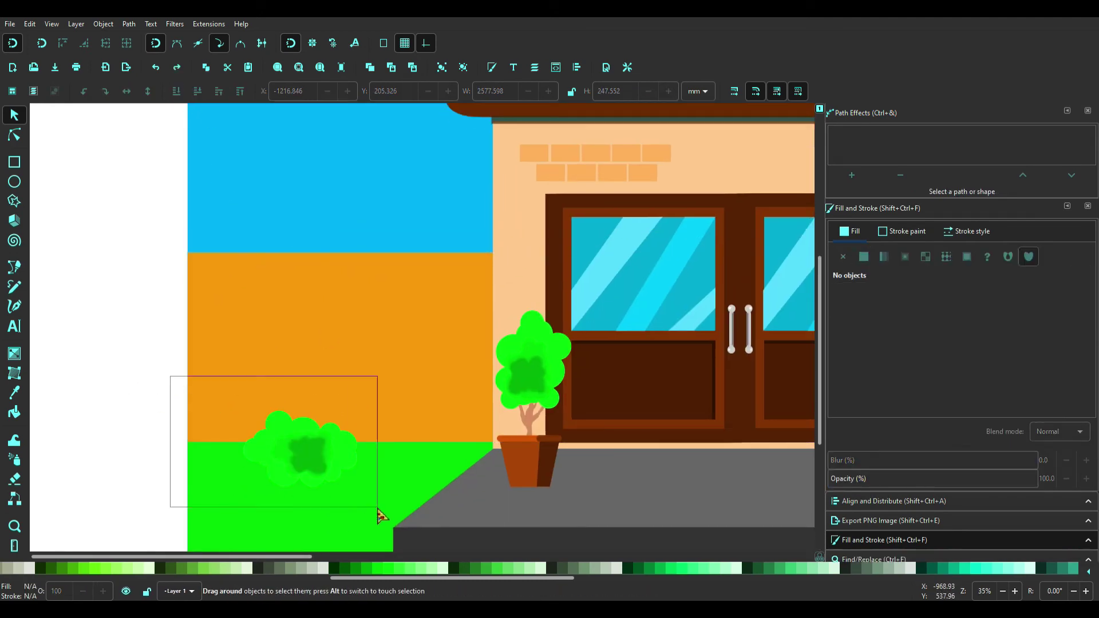
pyautogui.moveTo(345, 462)
pyautogui.mouseDown()
pyautogui.moveTo(198, 405)
pyautogui.moveTo(268, 418)
pyautogui.mouseUp()
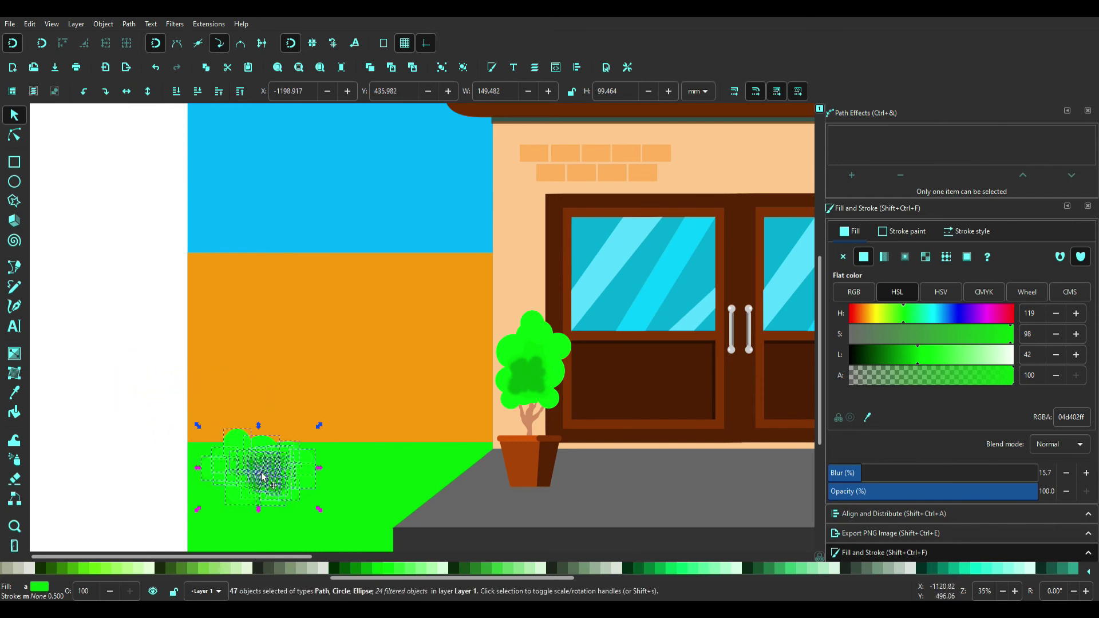
pyautogui.keyDown('shift'); pyautogui.click(195, 487); pyautogui.keyUp('shift')
# - Mirror the bush horizontally and check its parts up close
pyautogui.hotkey('ctrl', 'z')
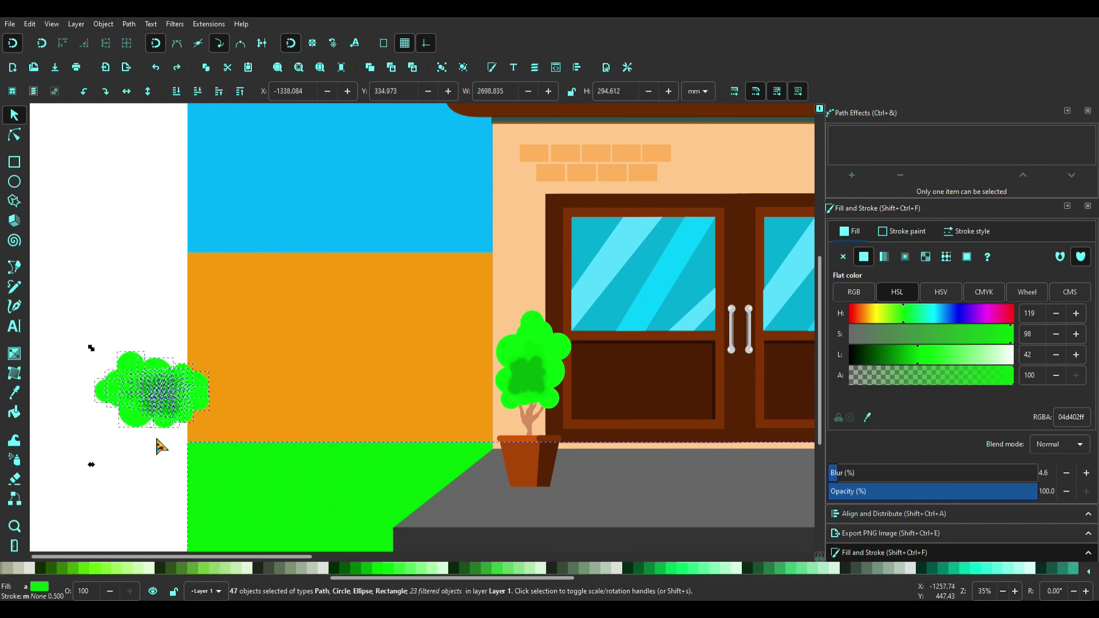
pyautogui.hotkey('ctrl', 'shift', 'z')
pyautogui.click(126, 91)
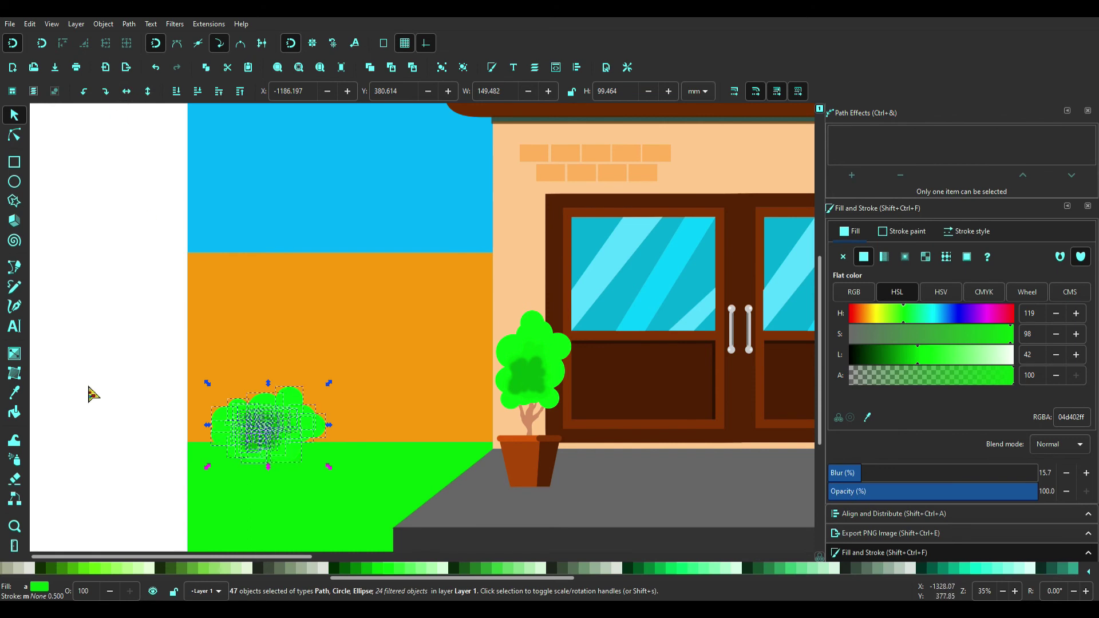
pyautogui.press('Escape')
pyautogui.scroll(2, 318, 393)
pyautogui.click(318, 393)
pyautogui.press('Escape')
pyautogui.scroll(-3, 151, 347)
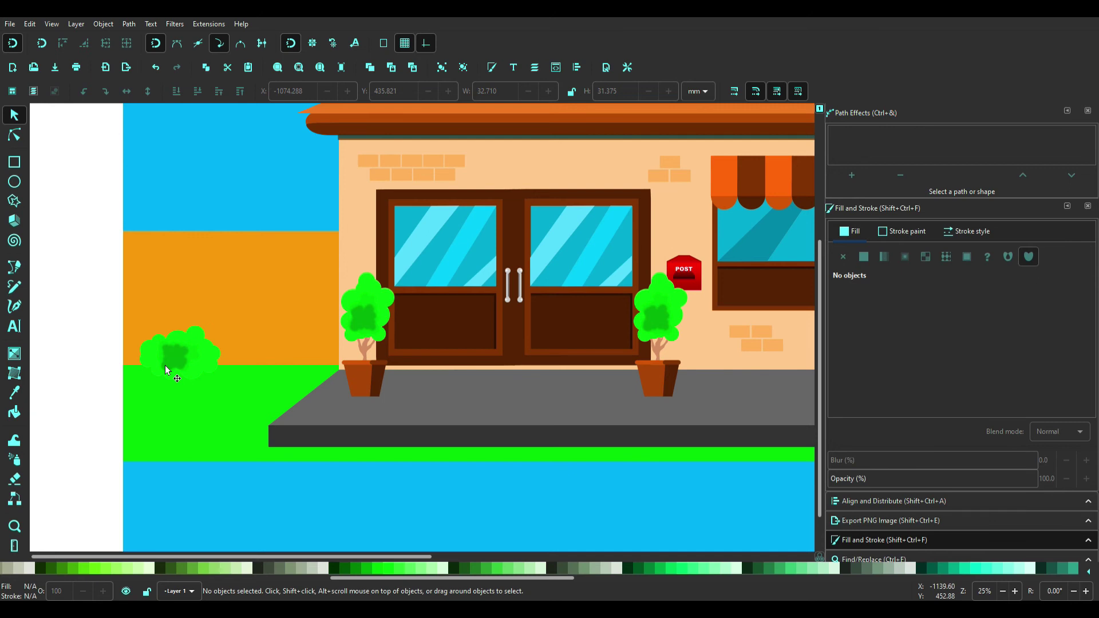
# - Duplicate the finished bush and place the copy on the grass right of the shop
pyautogui.click(165, 367)
pyautogui.hotkey('ctrl', 'd')
pyautogui.moveTo(199, 375); pyautogui.dragTo(561, 387)
pyautogui.scroll(-4, 245, 393)
pyautogui.click(582, 383)
pyautogui.scroll(2, 339, 347)
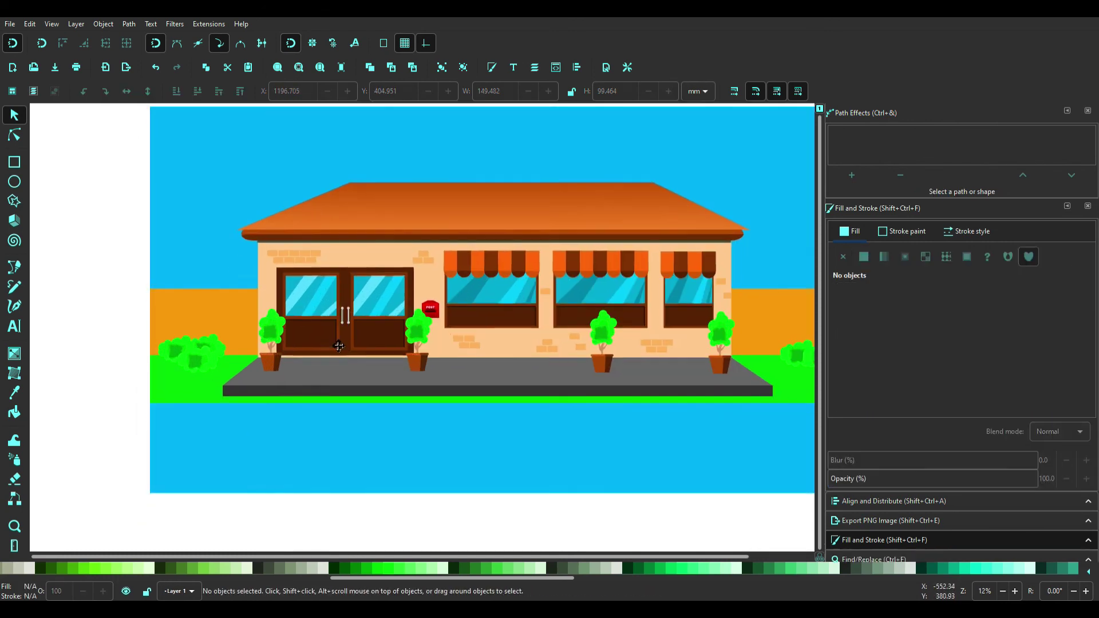
pyautogui.scroll(1, 339, 347)
# - Draw a dark road strip across the bottom of the scene and adjust its size
pyautogui.press('r')
pyautogui.moveTo(150, 449); pyautogui.dragTo(810, 515)
pyautogui.scroll(2, 490, 473)
pyautogui.scroll(-3, 456, 351)
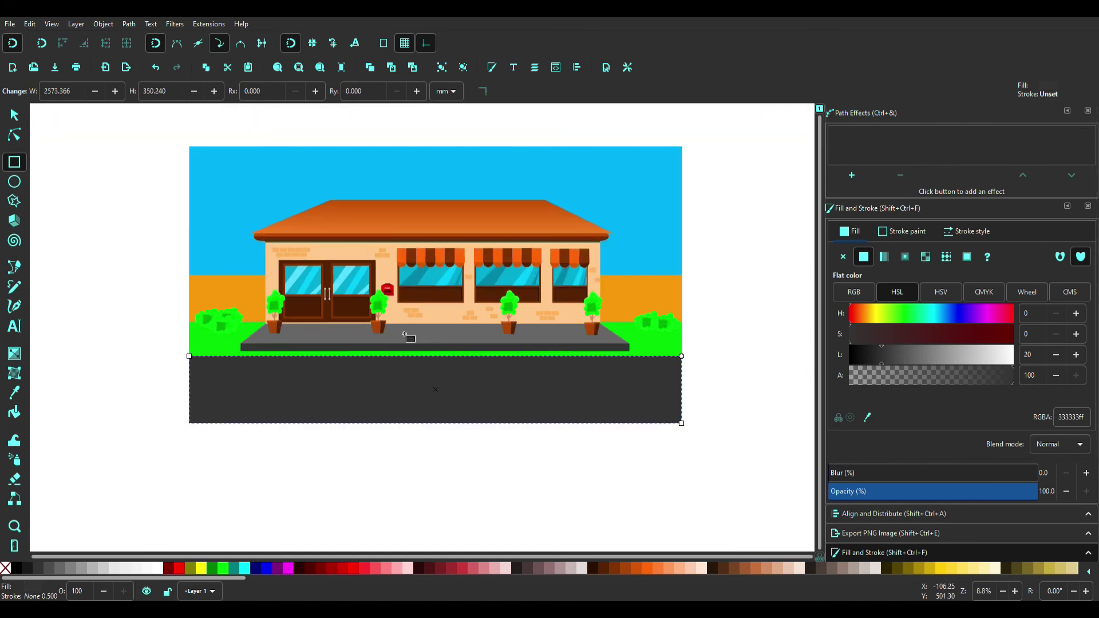
pyautogui.press('s')
pyautogui.keyDown('ctrl'); pyautogui.scroll(2, 608, 435); pyautogui.keyUp('ctrl')
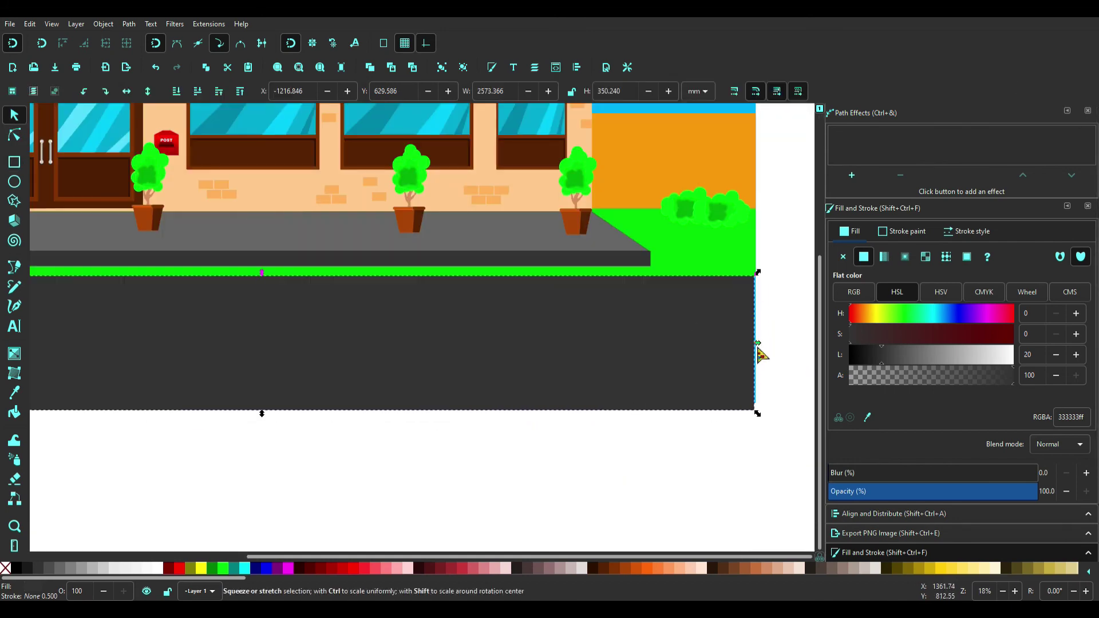
pyautogui.moveTo(759, 344); pyautogui.dragTo(760, 344)
pyautogui.moveTo(263, 413); pyautogui.dragTo(269, 406)
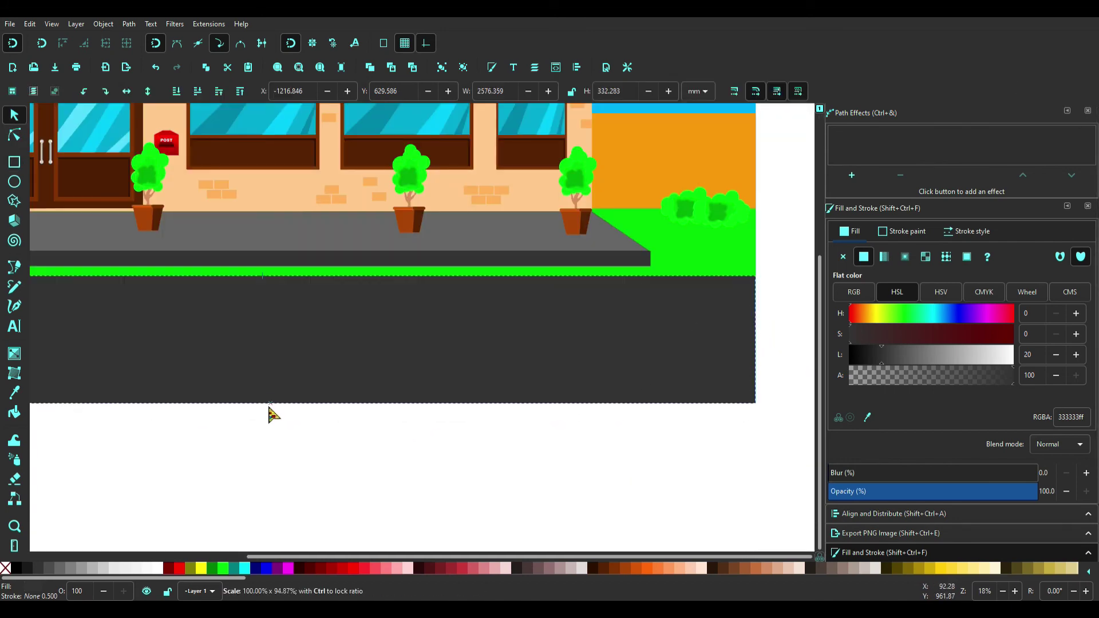
pyautogui.hscroll(-10, 86, 373)
pyautogui.keyDown('ctrl'); pyautogui.scroll(2, 154, 355); pyautogui.keyUp('ctrl')
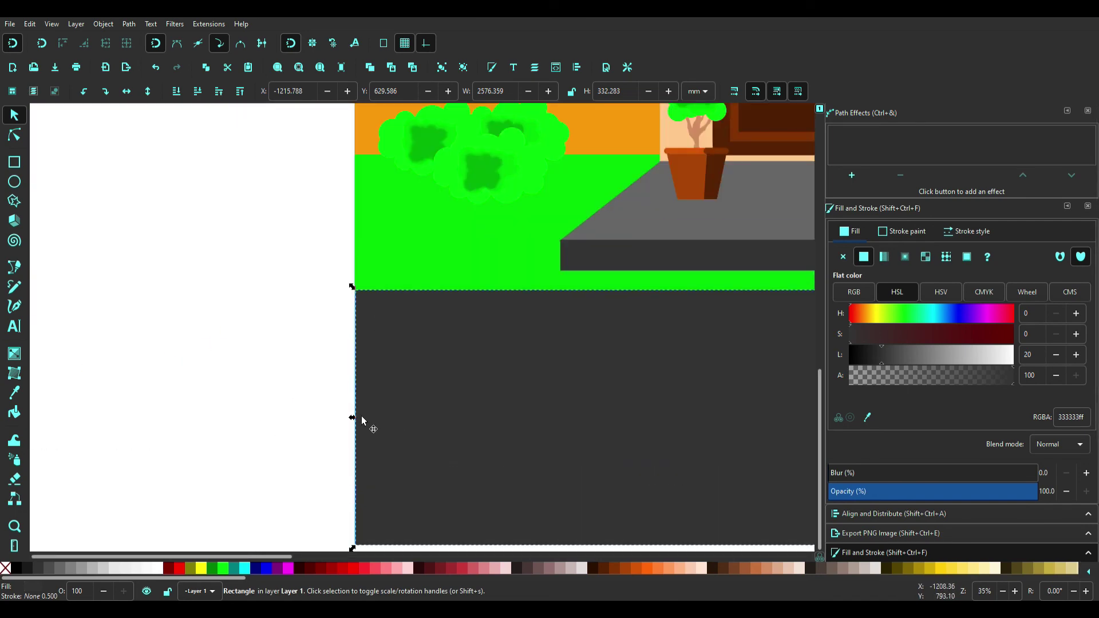
pyautogui.moveTo(352, 420); pyautogui.dragTo(351, 421)
pyautogui.press('Escape')
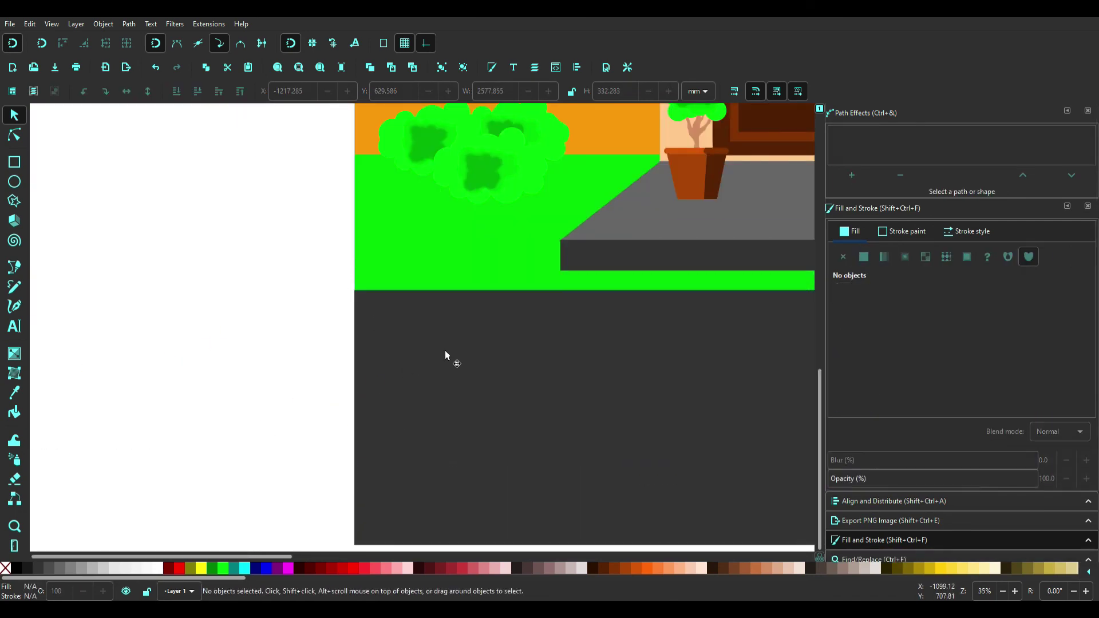
# - Apply a vertical linear gradient down the road strip
pyautogui.press('5')
pyautogui.keyDown('ctrl'); pyautogui.scroll(1, 318, 364); pyautogui.keyUp('ctrl')
pyautogui.click(320, 361)
pyautogui.scroll(2, 325, 358)
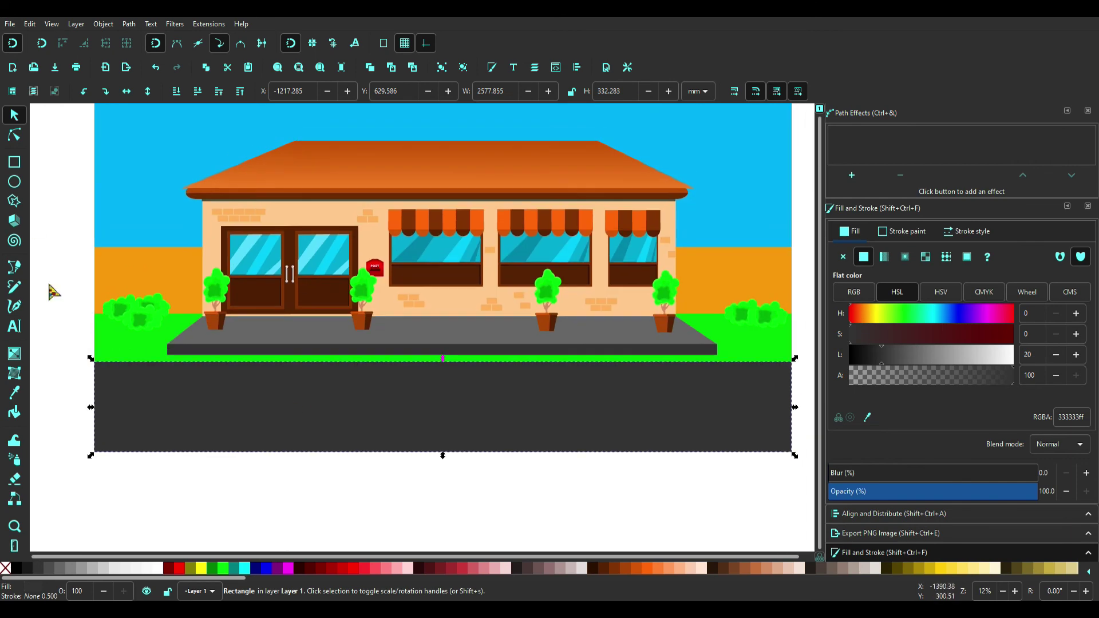
pyautogui.click(14, 354)
pyautogui.moveTo(436, 355); pyautogui.dragTo(438, 547)
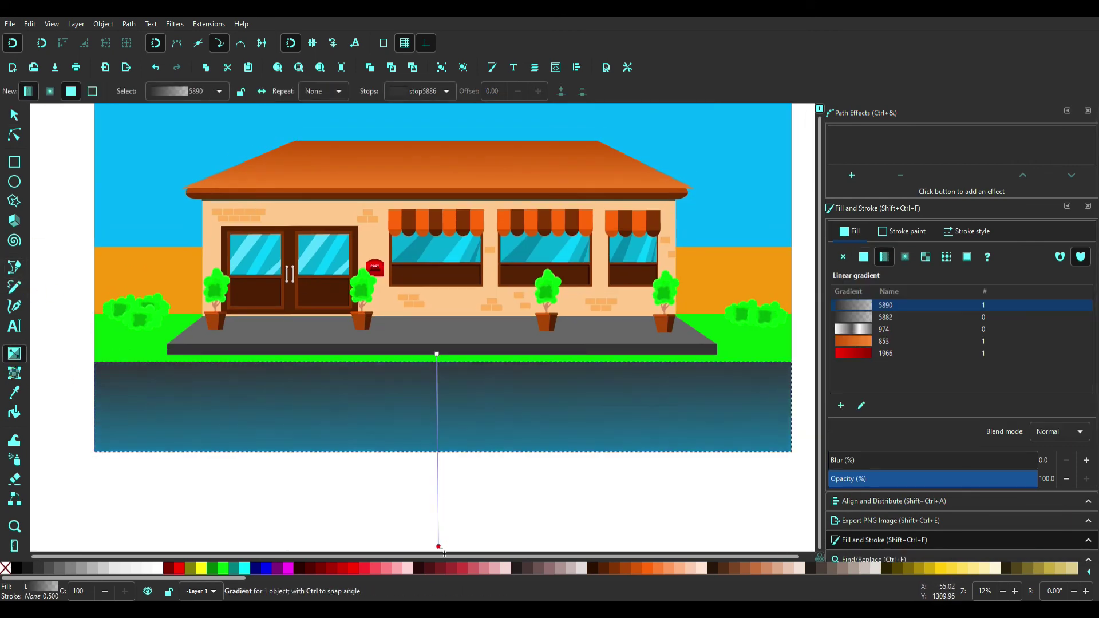
# - Adjust the gradient stops to a darker grey top fading lighter toward the bottom
pyautogui.click(906, 355)
pyautogui.moveTo(908, 357); pyautogui.dragTo(893, 355)
pyautogui.moveTo(894, 376); pyautogui.dragTo(1012, 379)
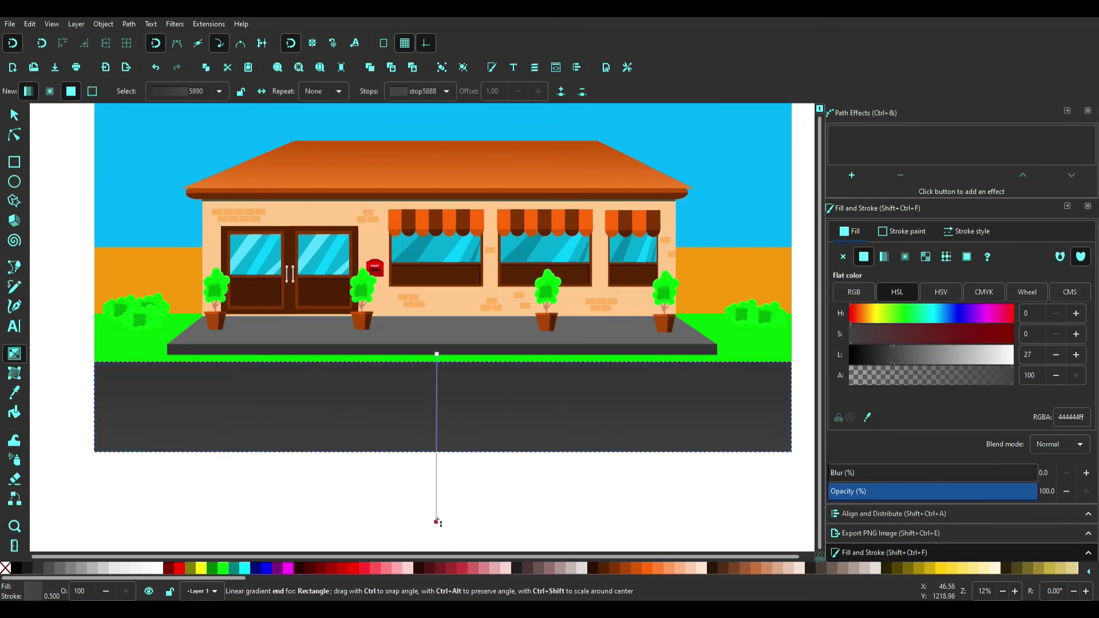
pyautogui.moveTo(439, 544); pyautogui.dragTo(442, 503)
pyautogui.moveTo(437, 355); pyautogui.dragTo(445, 373)
pyautogui.moveTo(870, 360); pyautogui.dragTo(859, 361)
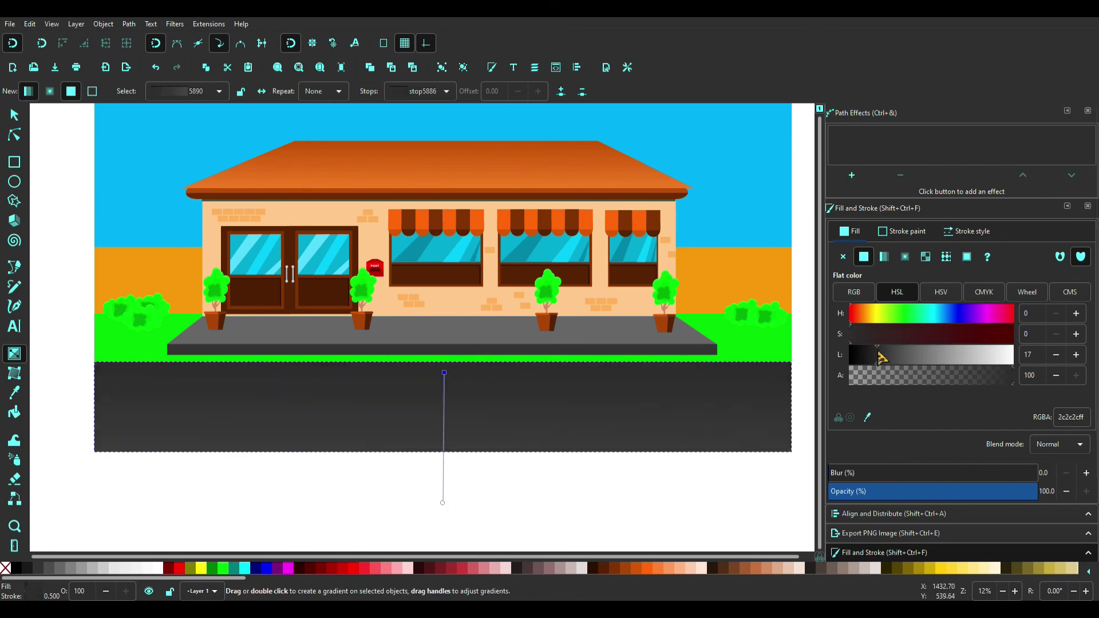
pyautogui.click(15, 115)
pyautogui.click(40, 392)
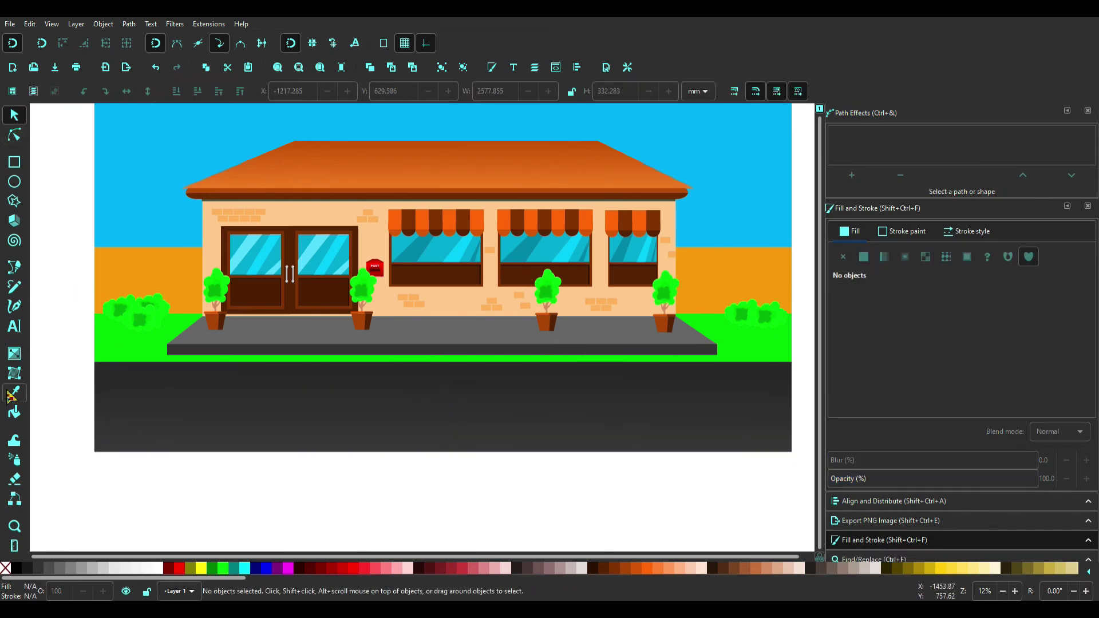
# - Draw a thin rectangle on the road for the first lane dash
pyautogui.press('d')
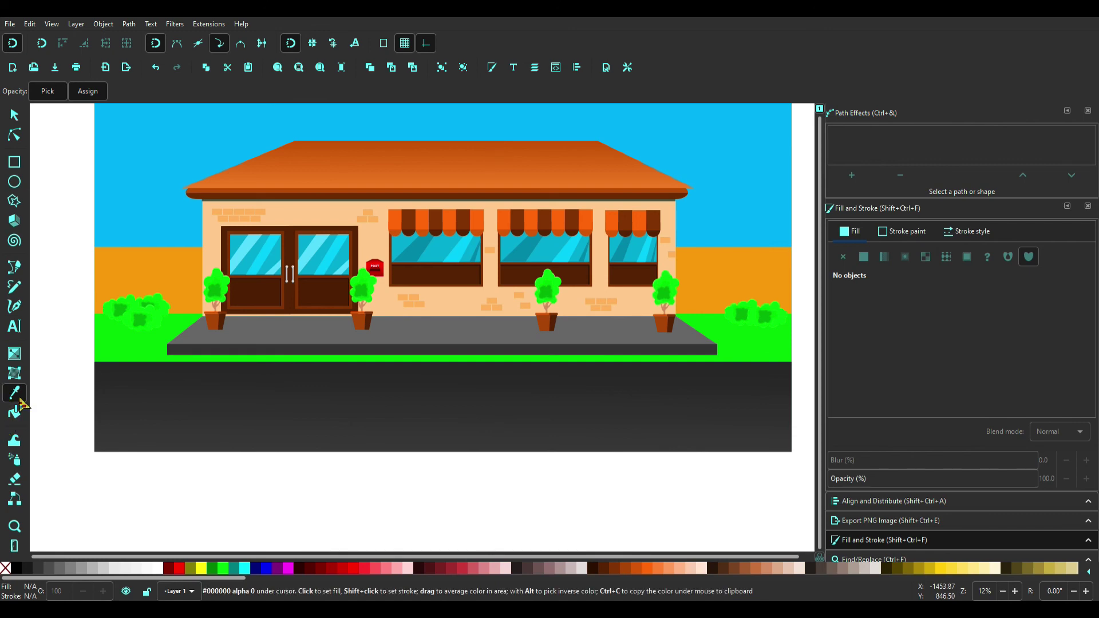
pyautogui.press('r')
pyautogui.moveTo(133, 393); pyautogui.dragTo(181, 413)
pyautogui.moveTo(279, 411); pyautogui.dragTo(278, 410)
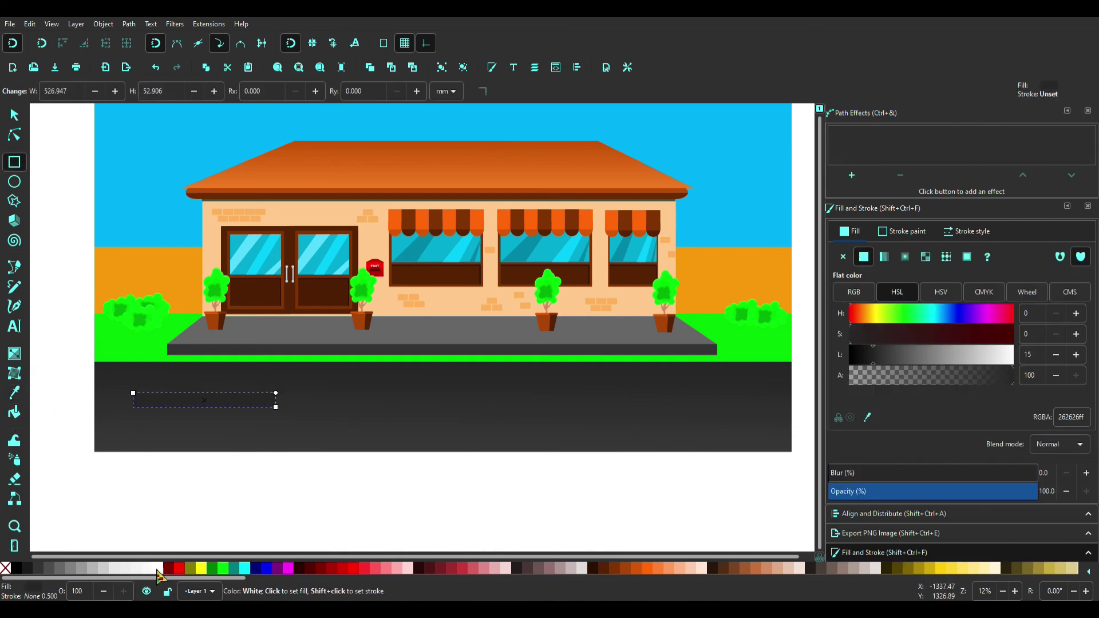
pyautogui.press('s')
# - Convert the dash to a path and skew its top corners into a parallelogram
pyautogui.hotkey('ctrl', 'shift', 'c')
pyautogui.press('n')
pyautogui.scroll(1, 147, 356)
pyautogui.scroll(1, 148, 356)
pyautogui.moveTo(122, 341); pyautogui.dragTo(151, 344)
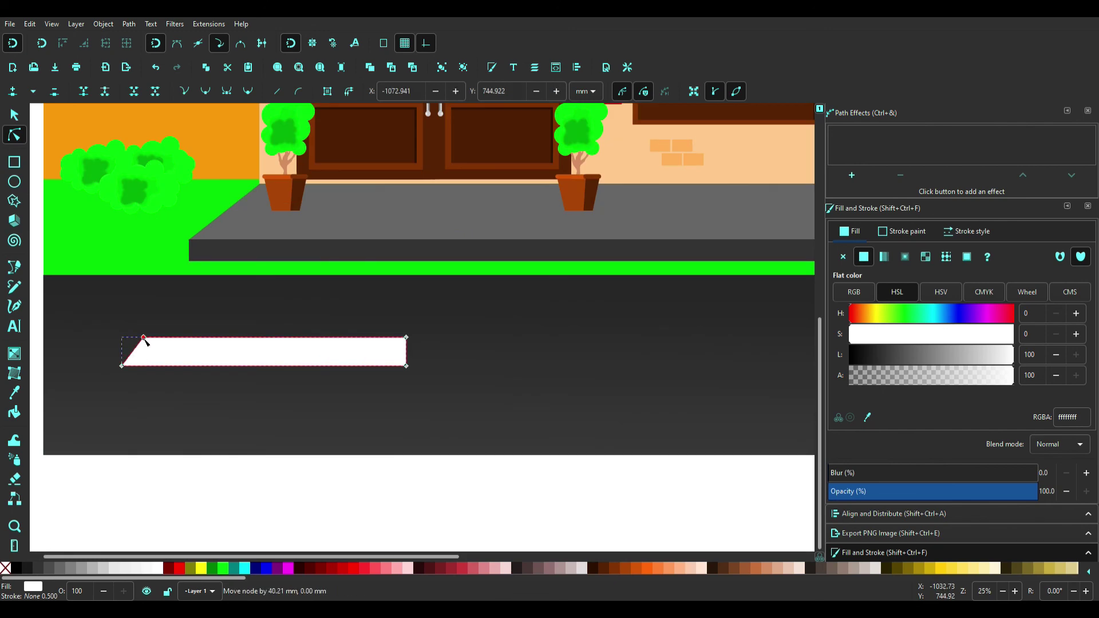
pyautogui.moveTo(393, 346)
pyautogui.mouseDown()
pyautogui.moveTo(406, 345)
pyautogui.moveTo(381, 366)
pyautogui.mouseUp()
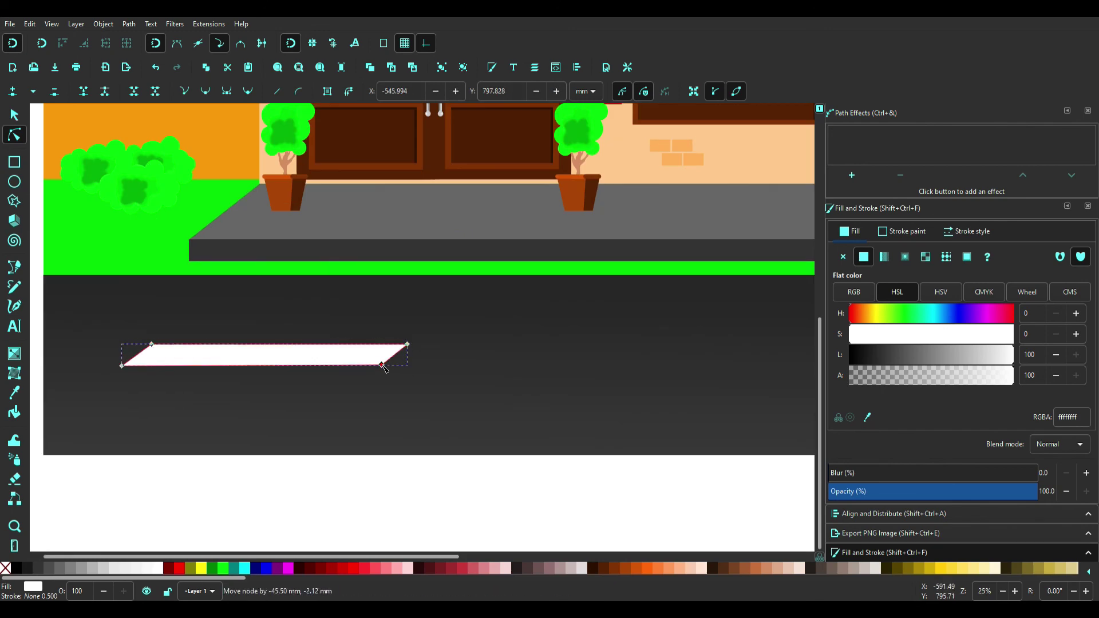
pyautogui.press('s')
# - Give the dash a horizontal white-to-transparent gradient
pyautogui.click(14, 353)
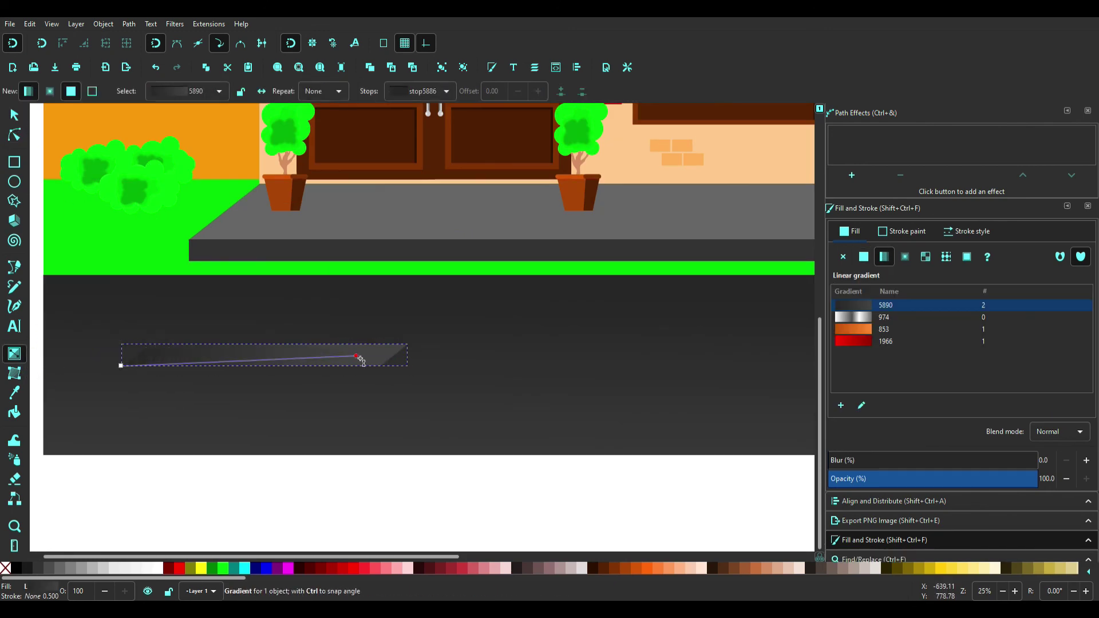
pyautogui.moveTo(120, 354); pyautogui.dragTo(411, 359)
pyautogui.click(400, 355)
pyautogui.scroll(-1, 424, 372)
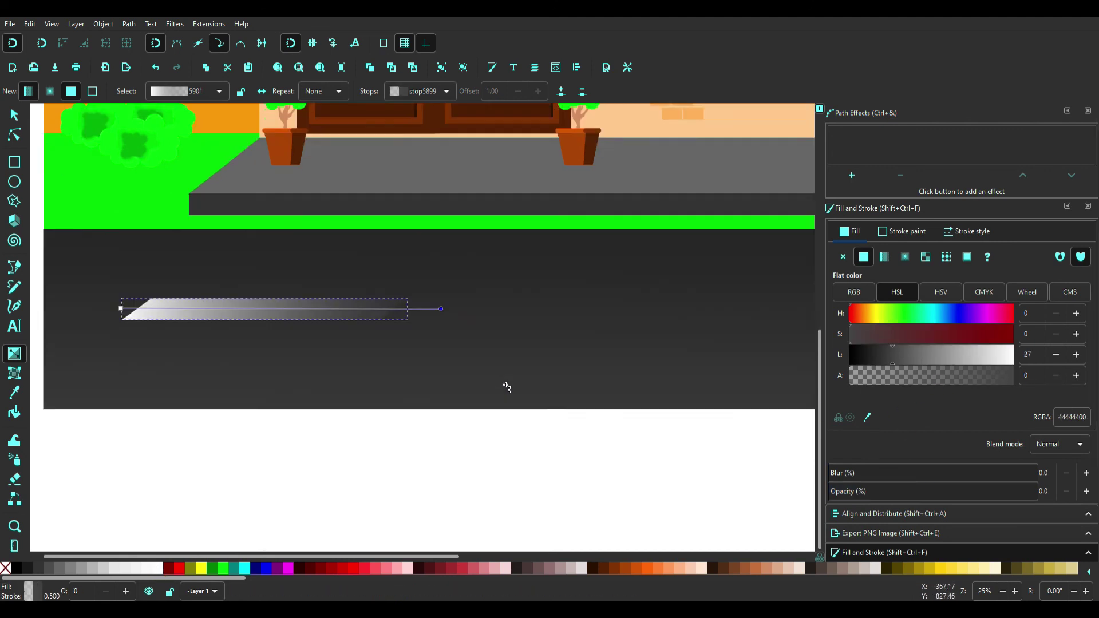
pyautogui.scroll(-2, 498, 385)
pyautogui.scroll(-1, 486, 385)
# - Stamp copies of the dash along the road to make four lane markings
pyautogui.press('s')
pyautogui.moveTo(260, 421)
pyautogui.mouseDown()
pyautogui.moveTo(517, 442)
pyautogui.moveTo(652, 430)
pyautogui.mouseUp()
pyautogui.press('space')
pyautogui.press('space')
pyautogui.click(706, 365)
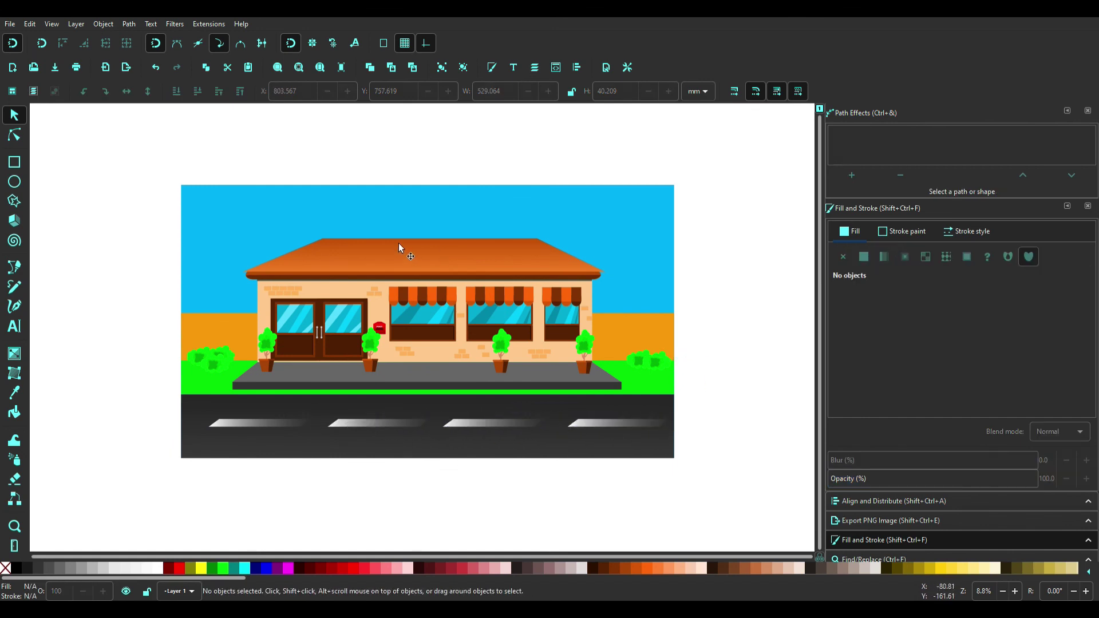
# - Draw a large orange ellipse over the storefront and reshape it into a circle
pyautogui.press('+')
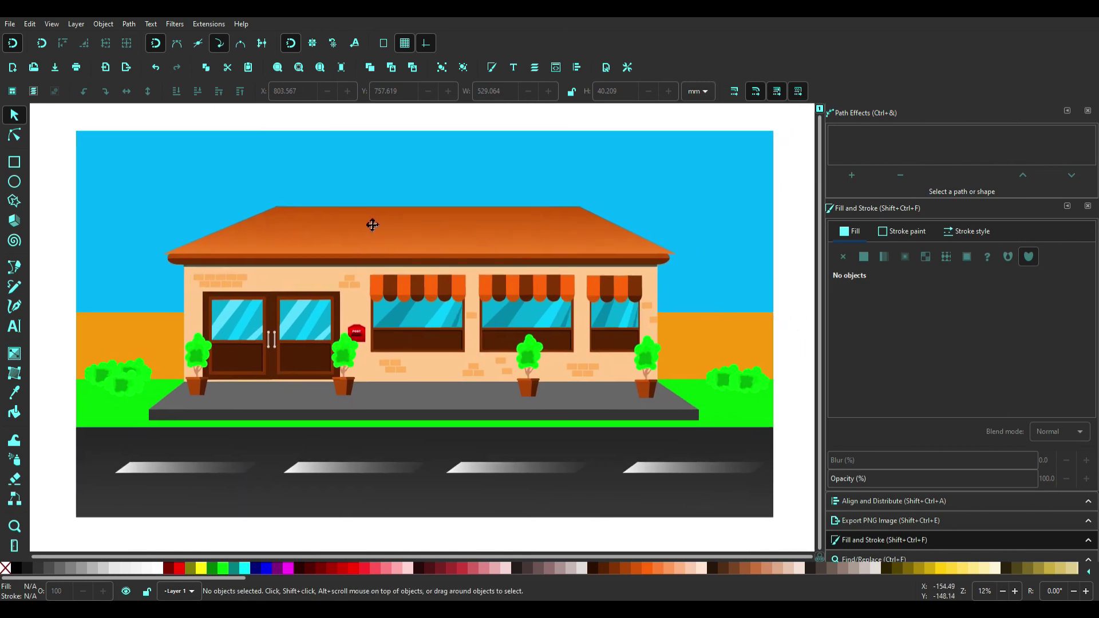
pyautogui.press('e')
pyautogui.moveTo(573, 472); pyautogui.dragTo(144, 145)
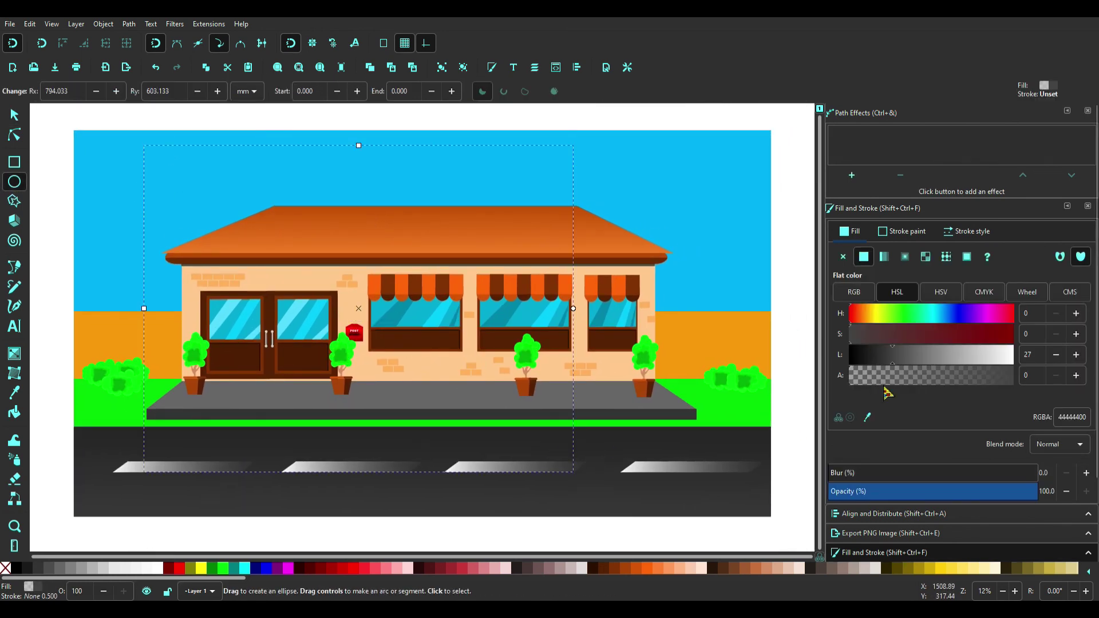
pyautogui.moveTo(893, 314)
pyautogui.mouseDown()
pyautogui.moveTo(863, 314)
pyautogui.moveTo(1014, 334)
pyautogui.mouseUp()
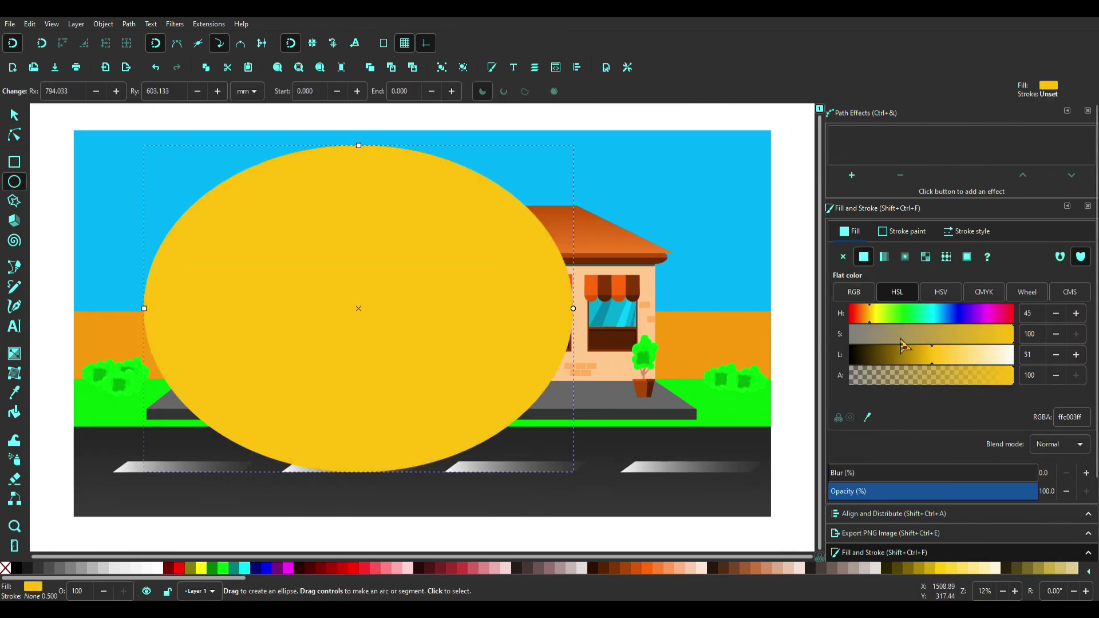
pyautogui.moveTo(916, 355); pyautogui.dragTo(932, 355)
pyautogui.click(15, 114)
pyautogui.moveTo(933, 473); pyautogui.dragTo(1064, 506)
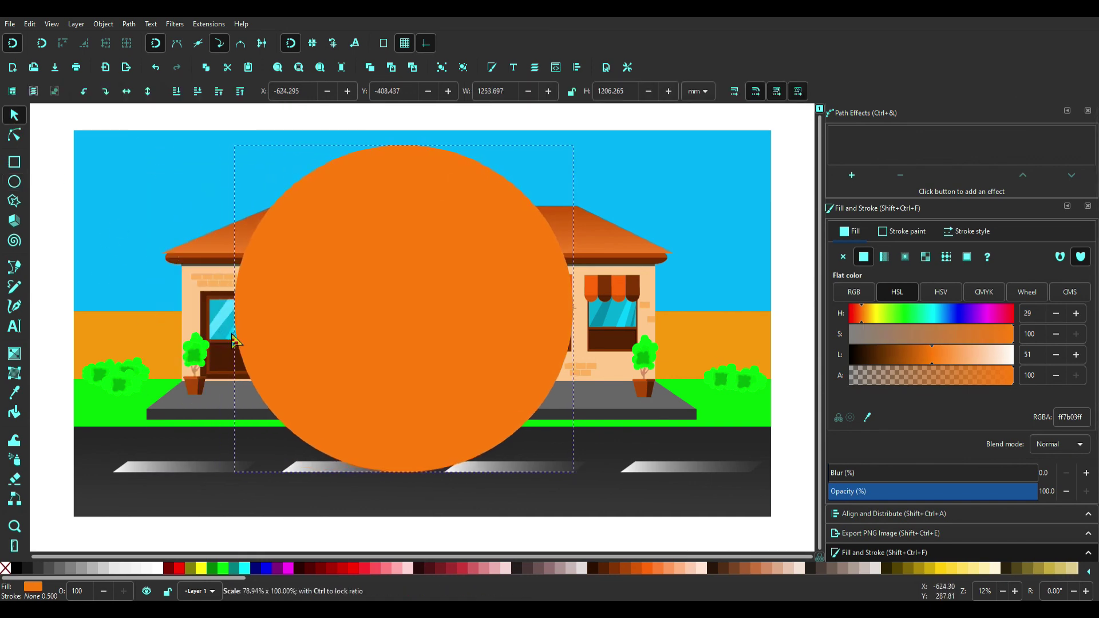
# - Make the sun yellow, shrink it, and move it above the middle of the roof
pyautogui.scroll(-2, 432, 249)
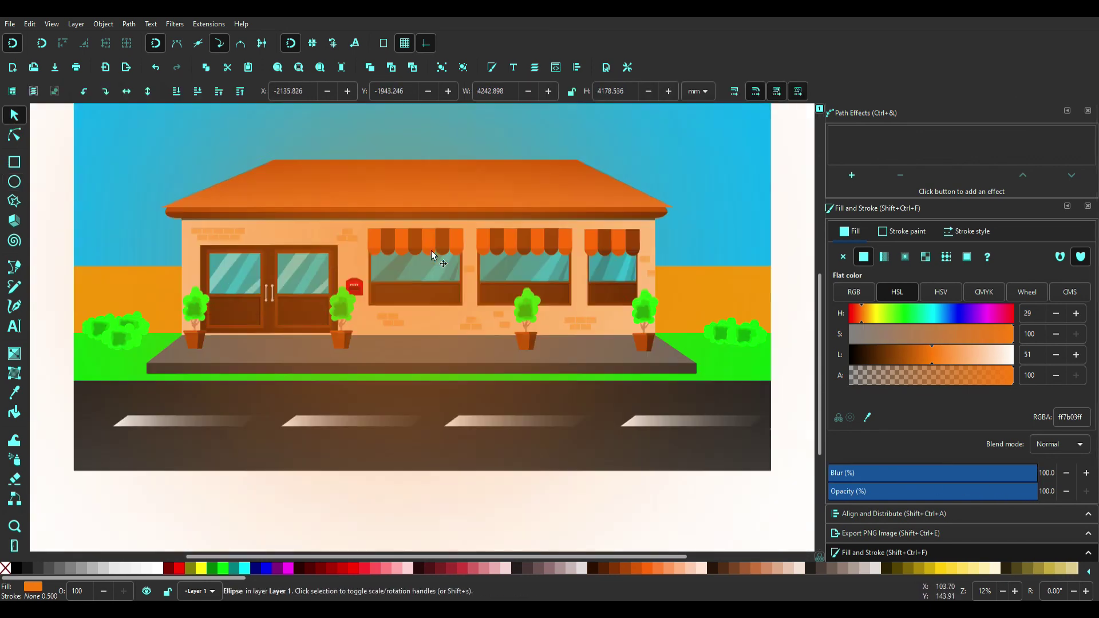
pyautogui.scroll(-5, 439, 260)
pyautogui.keyDown('ctrl'); pyautogui.scroll(-4, 439, 260); pyautogui.keyUp('ctrl')
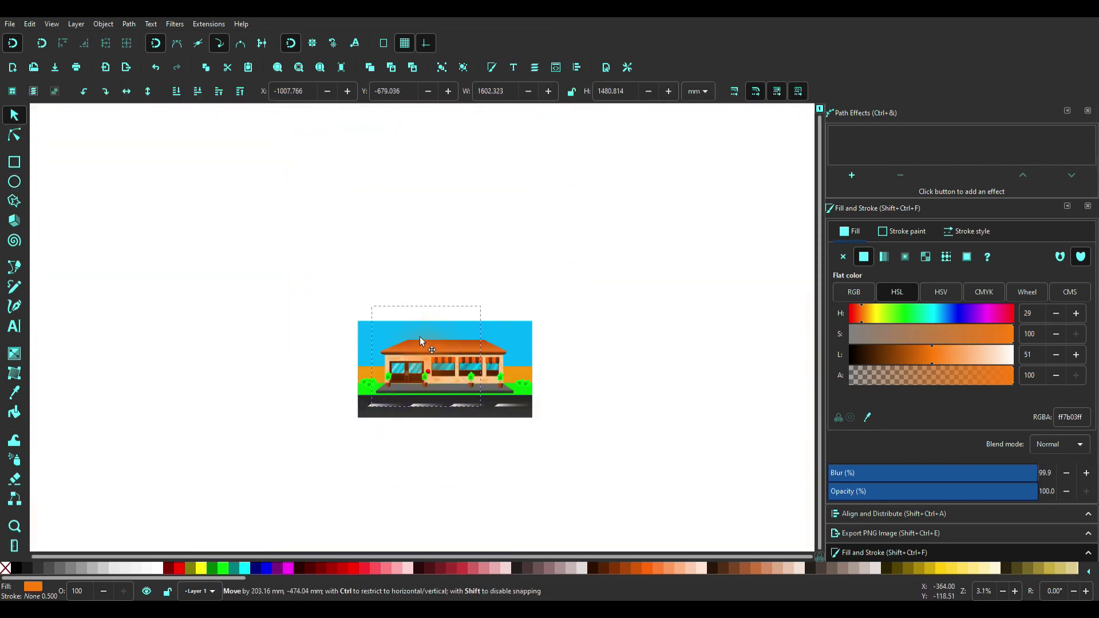
pyautogui.scroll(3, 420, 337)
pyautogui.click(871, 313)
pyautogui.moveTo(623, 209)
pyautogui.mouseDown()
pyautogui.moveTo(495, 271)
pyautogui.moveTo(493, 304)
pyautogui.mouseUp()
pyautogui.scroll(1, 474, 309)
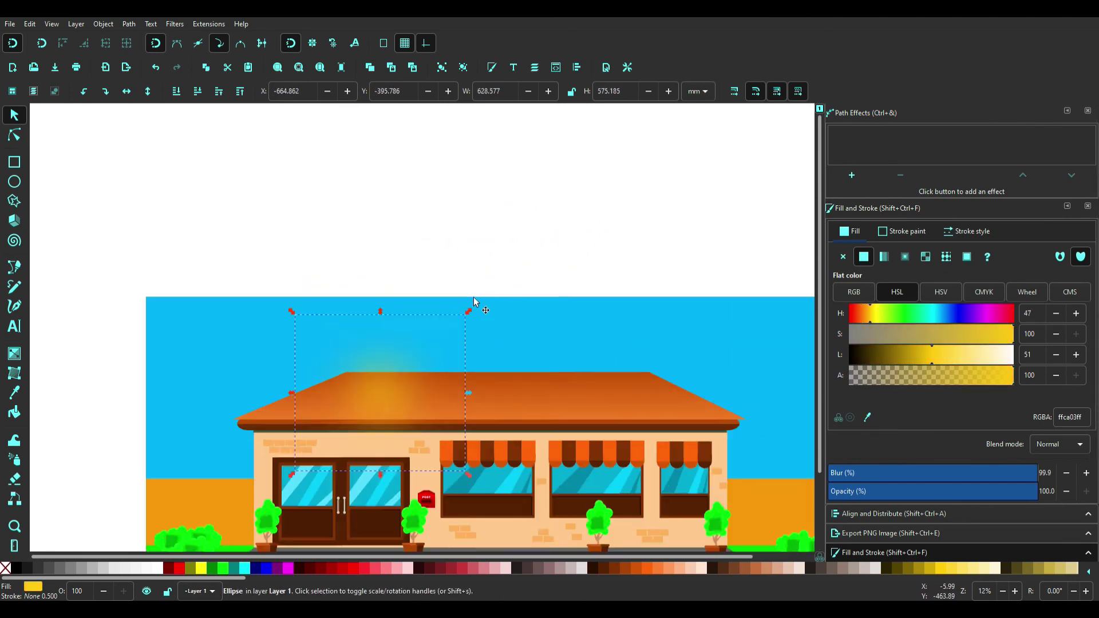
pyautogui.scroll(1, 263, 356)
pyautogui.moveTo(263, 356)
pyautogui.mouseDown()
pyautogui.moveTo(201, 337)
pyautogui.moveTo(209, 319)
pyautogui.mouseUp()
pyautogui.moveTo(335, 332); pyautogui.dragTo(502, 434)
# - Raise the sun's blur for a soft glow and view the whole page
pyautogui.moveTo(1025, 473)
pyautogui.mouseDown()
pyautogui.moveTo(951, 474)
pyautogui.moveTo(989, 473)
pyautogui.mouseUp()
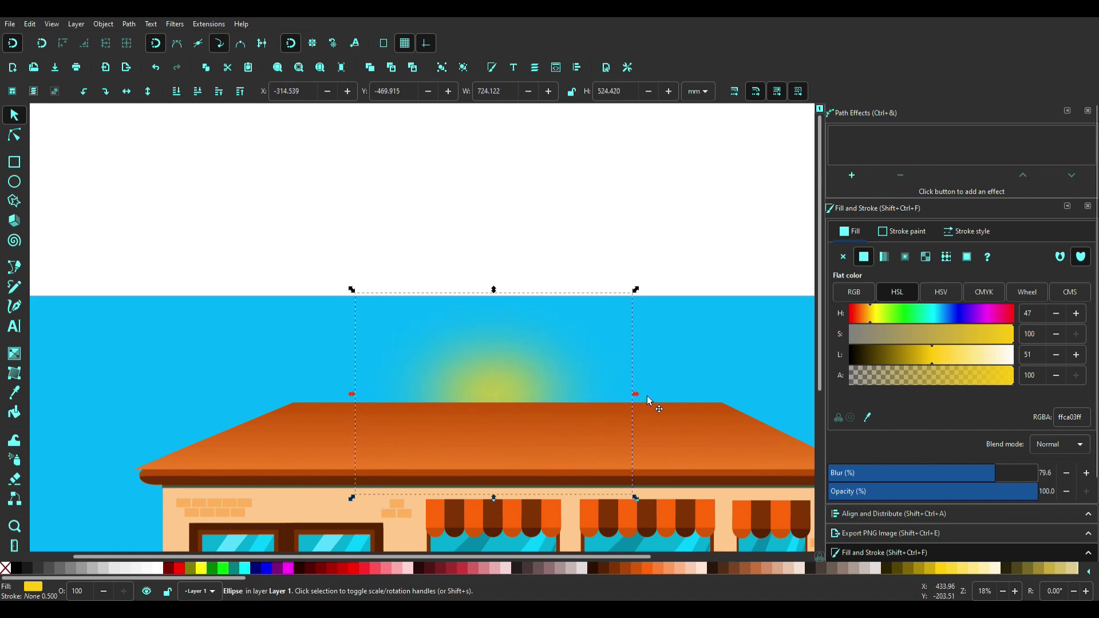
pyautogui.moveTo(640, 394); pyautogui.dragTo(757, 394)
pyautogui.click(417, 221)
pyautogui.press('5')
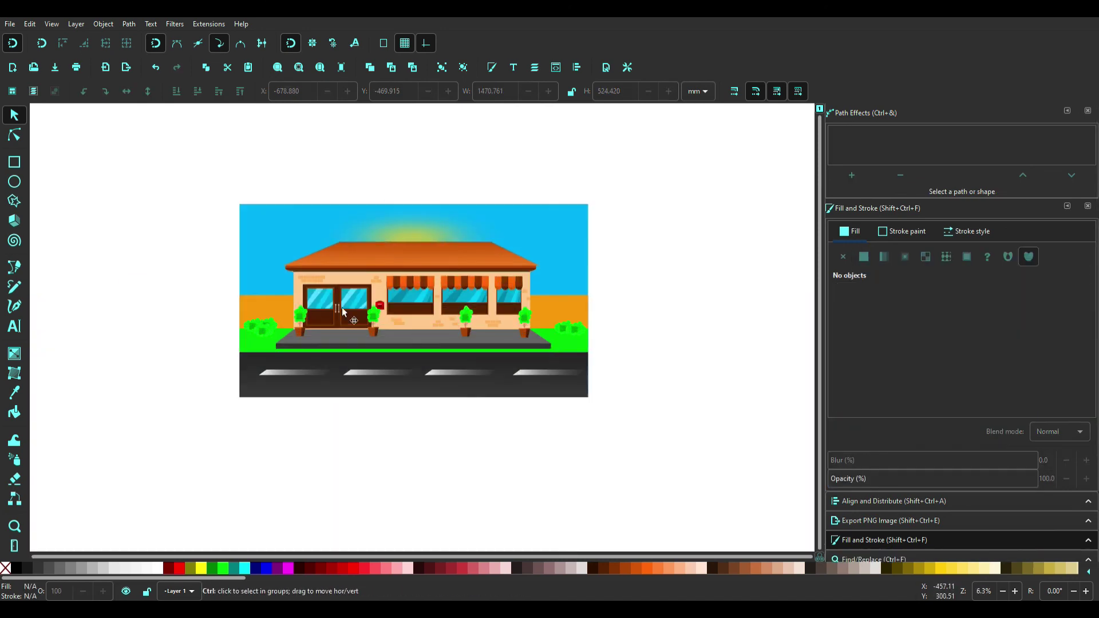
pyautogui.scroll(1, 307, 263)
pyautogui.scroll(1, 308, 262)
pyautogui.scroll(1, 248, 199)
pyautogui.scroll(-1, 302, 215)
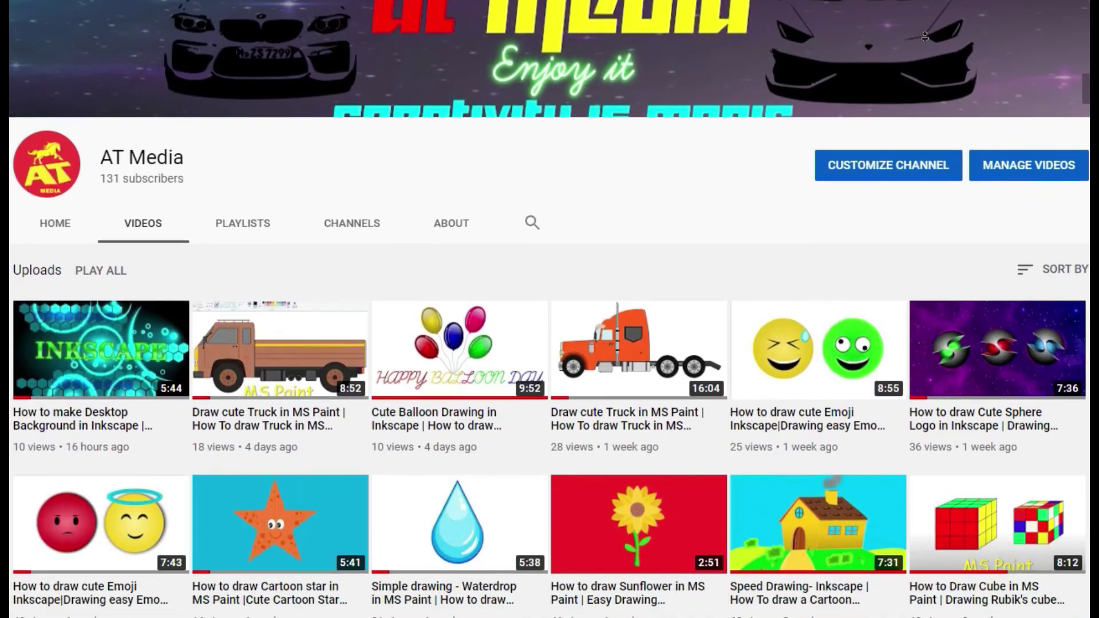
pyautogui.scroll(-3, 925, 36)
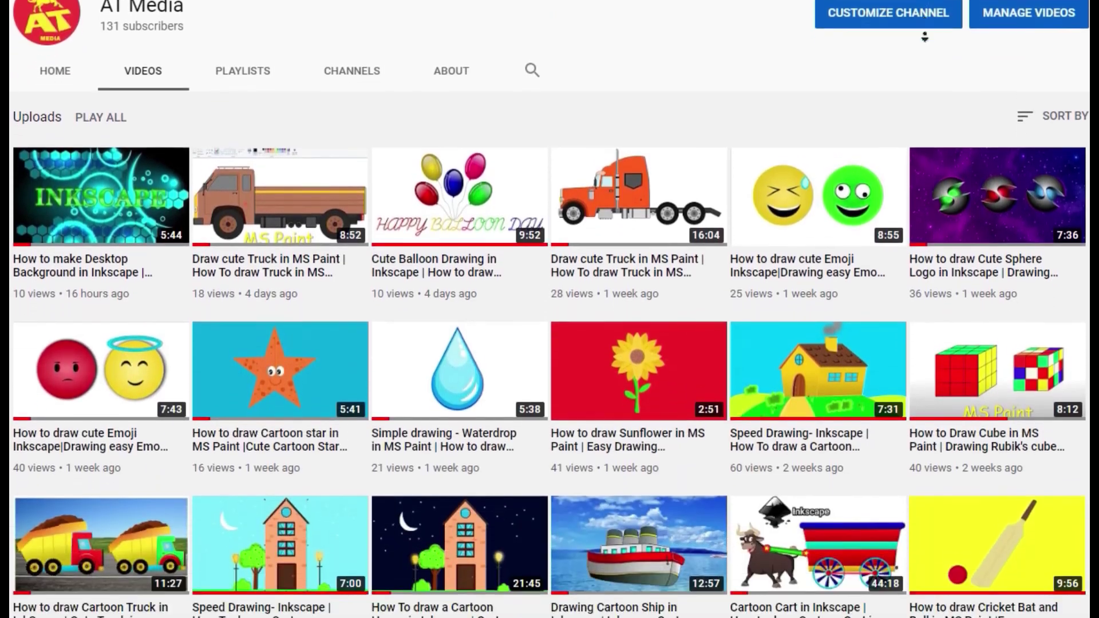
pyautogui.scroll(-2, 925, 37)
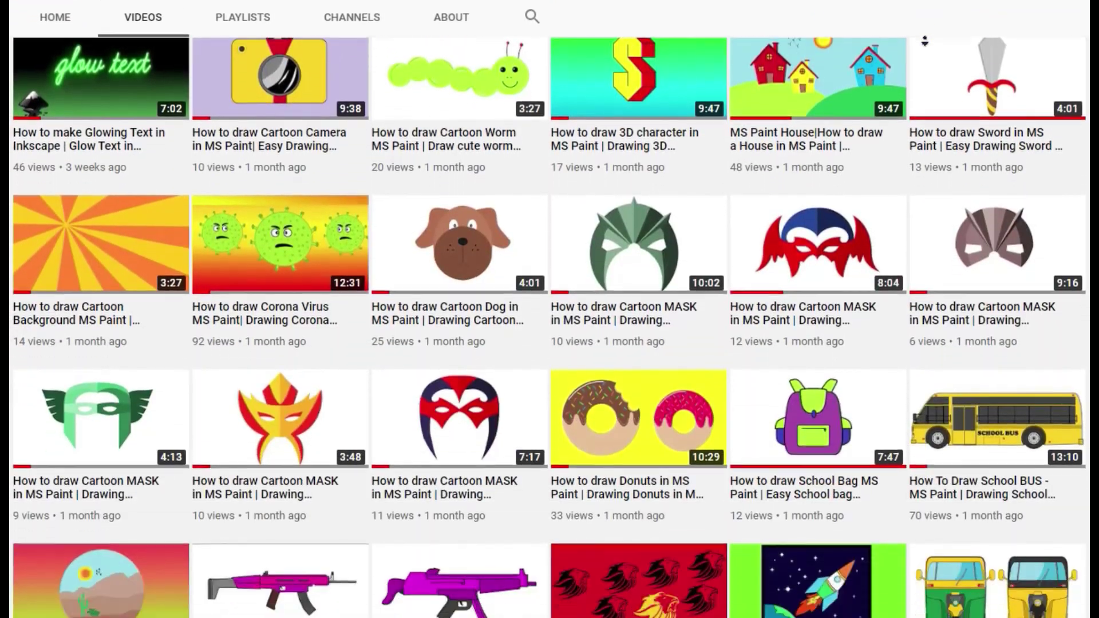